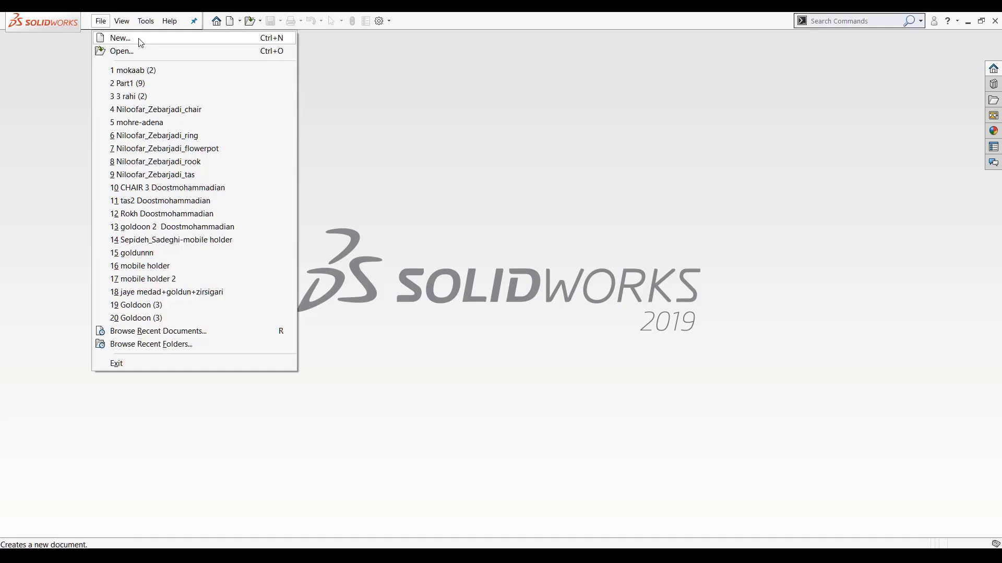
# Create a new part document after looking through the assembly, drawing and advanced template choices
pyautogui.click(139, 39)
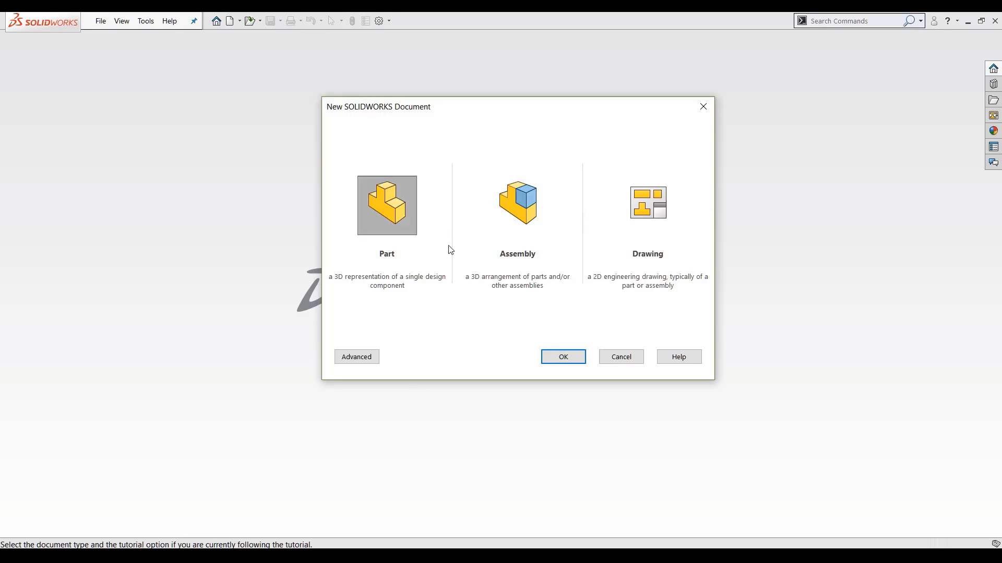
pyautogui.click(504, 202)
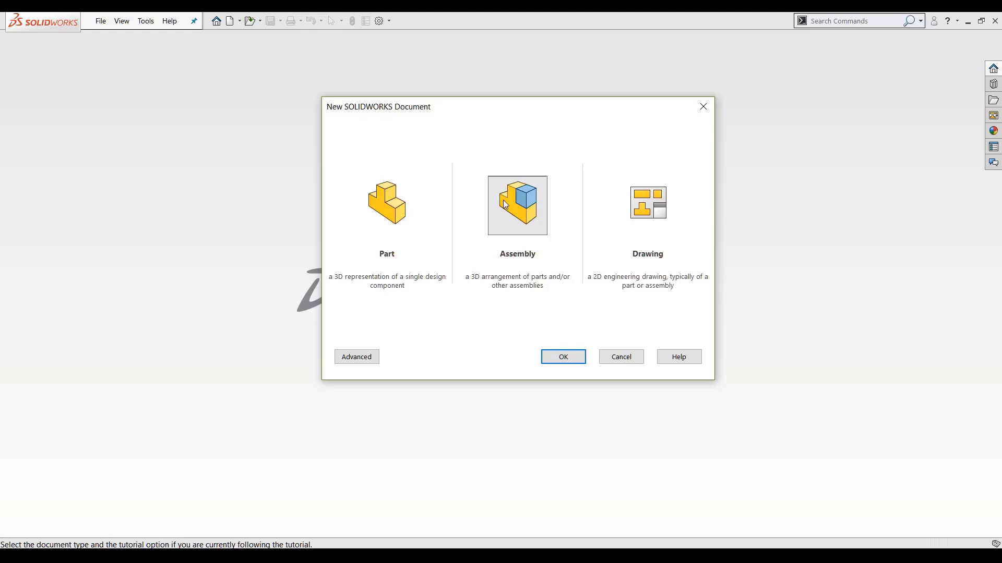
pyautogui.click(633, 186)
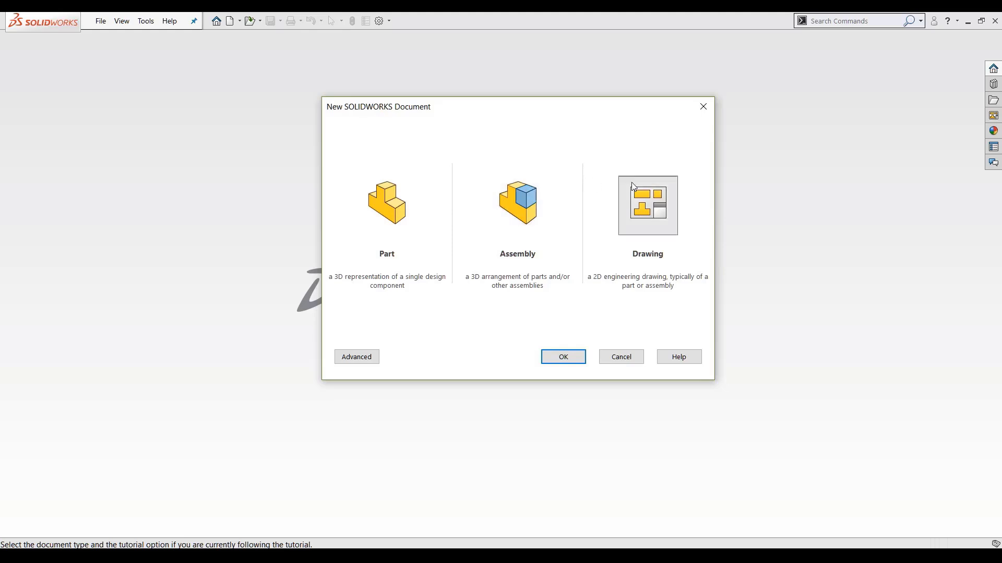
pyautogui.click(357, 359)
pyautogui.click(399, 154)
pyautogui.click(443, 154)
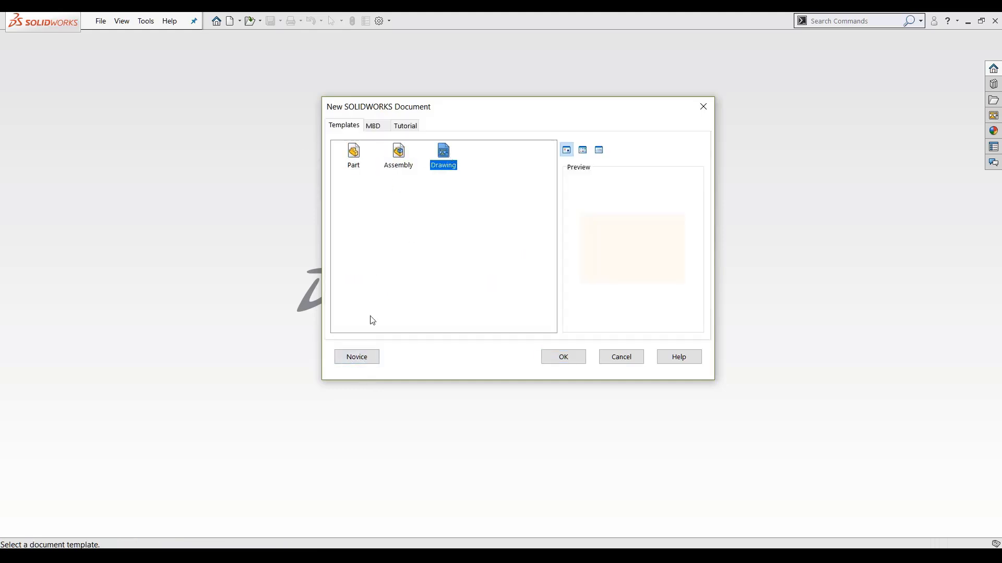
pyautogui.click(365, 358)
pyautogui.click(399, 219)
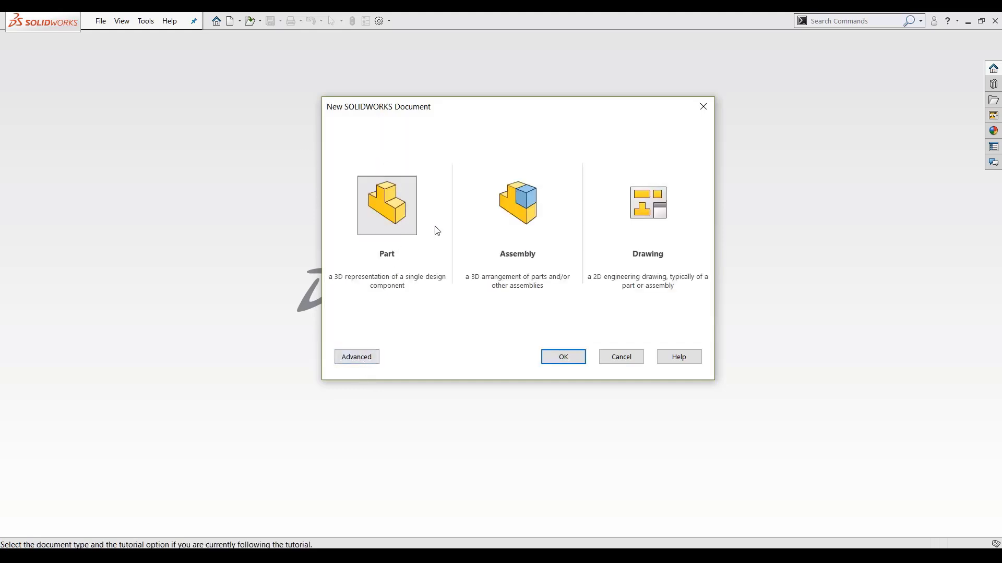
pyautogui.click(562, 355)
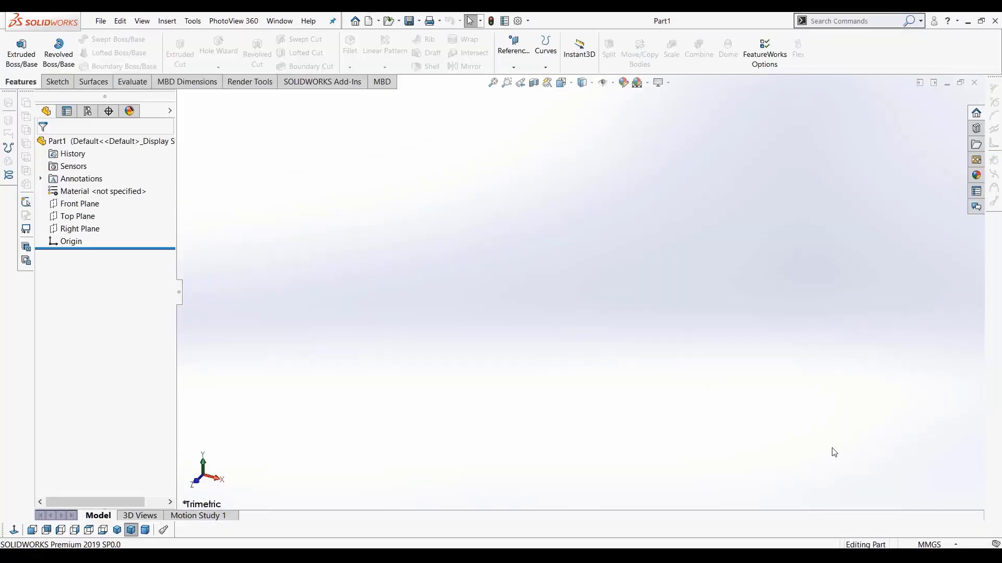
# Switch the document units to IPS (inch, pound, second) and return them to MMGS (millimeter, gram, second)
pyautogui.click(929, 544)
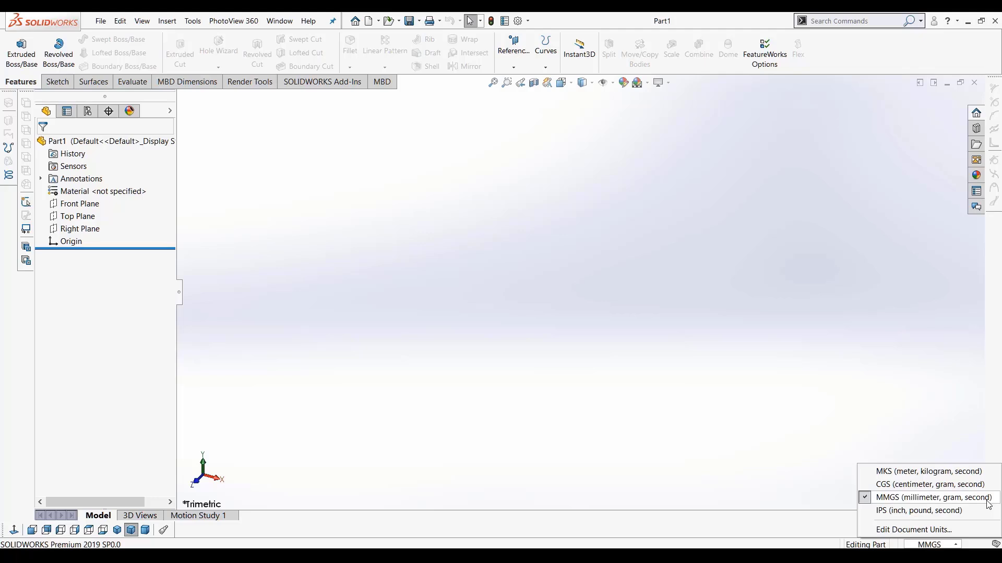
pyautogui.click(716, 347)
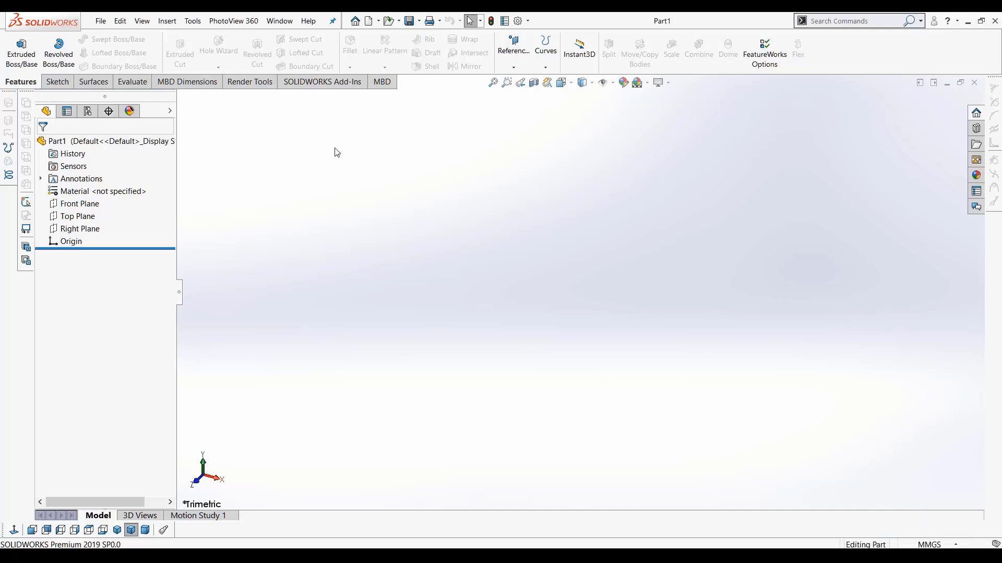
pyautogui.click(929, 544)
pyautogui.click(921, 508)
pyautogui.click(927, 544)
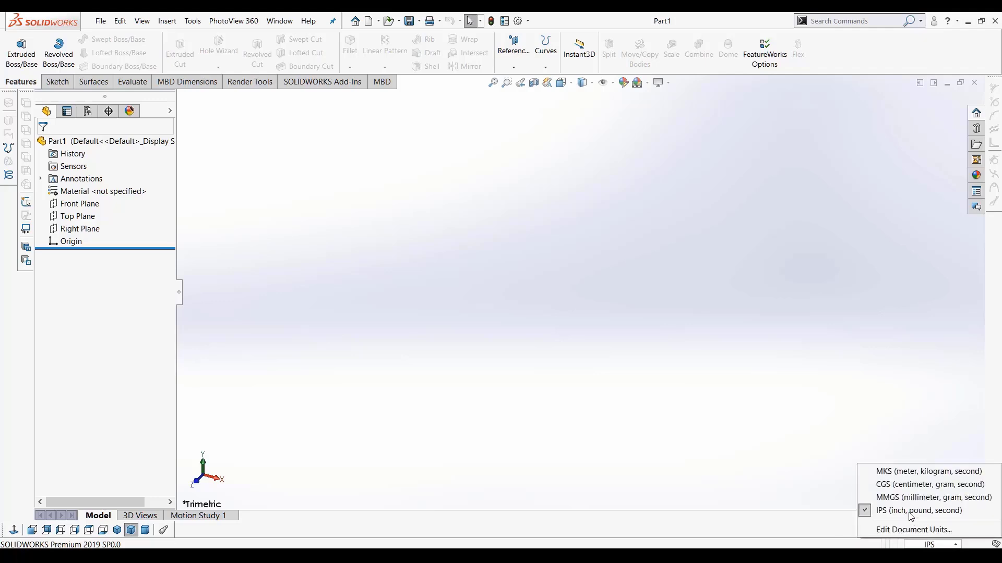
pyautogui.click(913, 496)
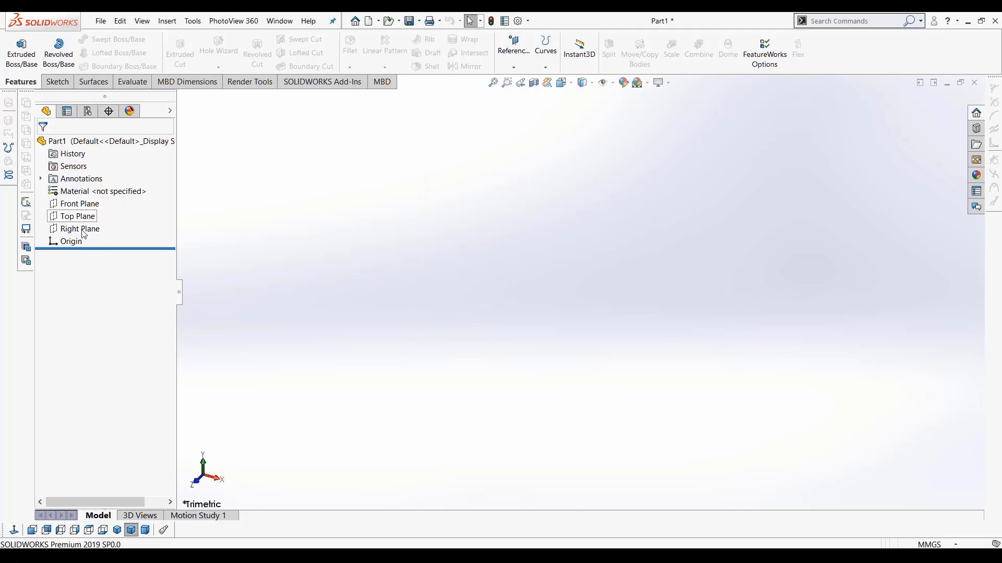
# Examine the orientation of the Front, Top and Right planes one by one, and clear the selection
pyautogui.click(76, 204)
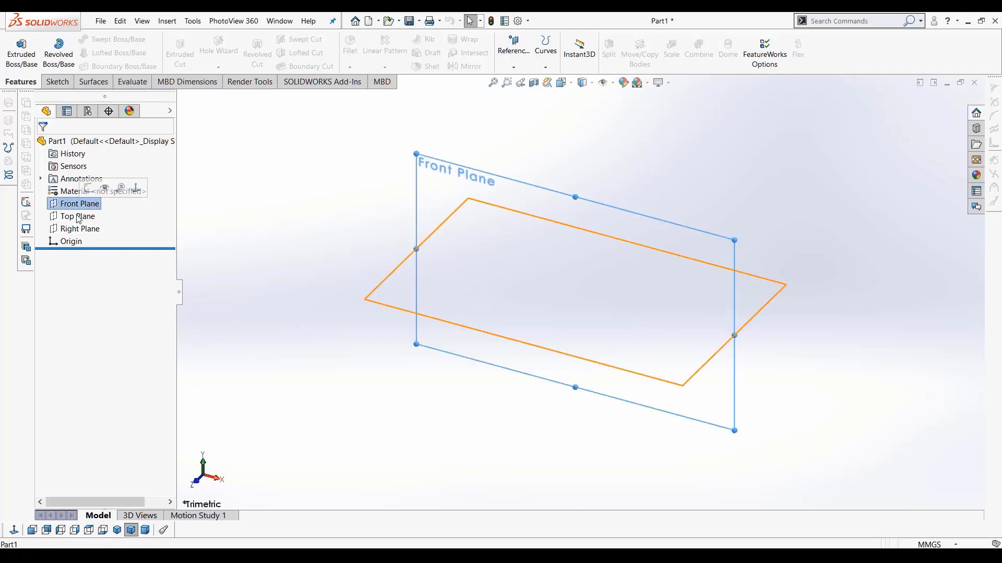
pyautogui.click(77, 216)
pyautogui.click(76, 230)
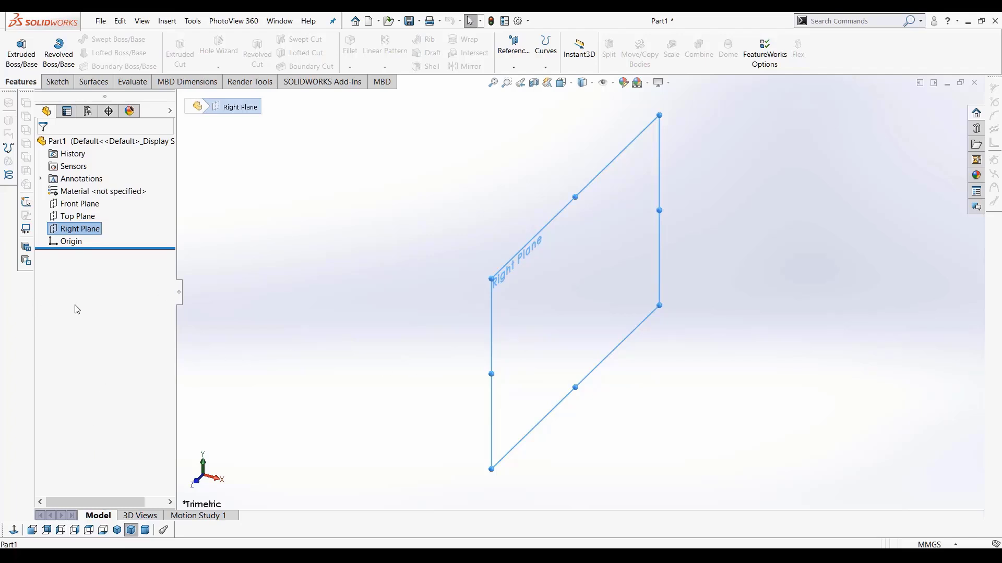
pyautogui.click(382, 283)
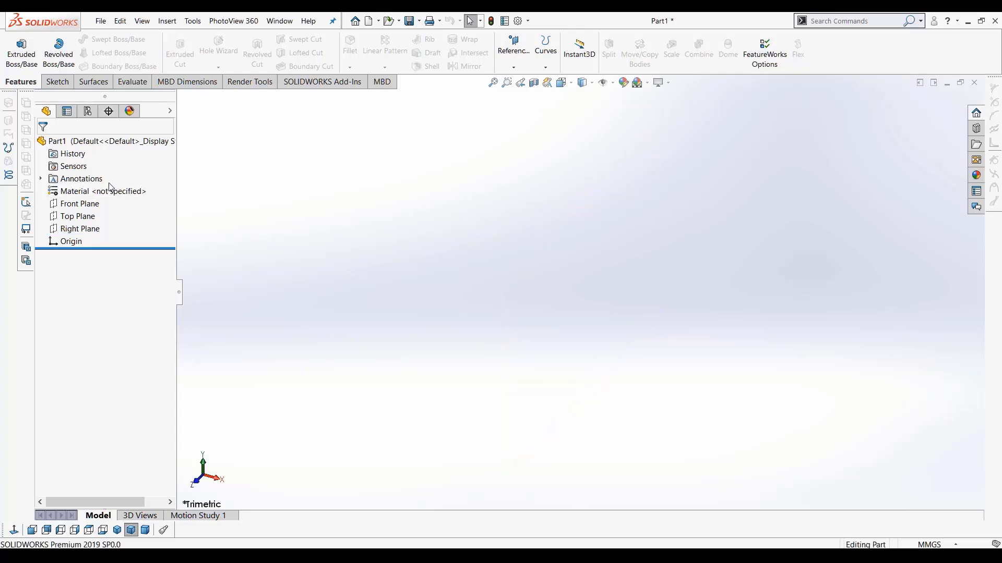
pyautogui.click(57, 83)
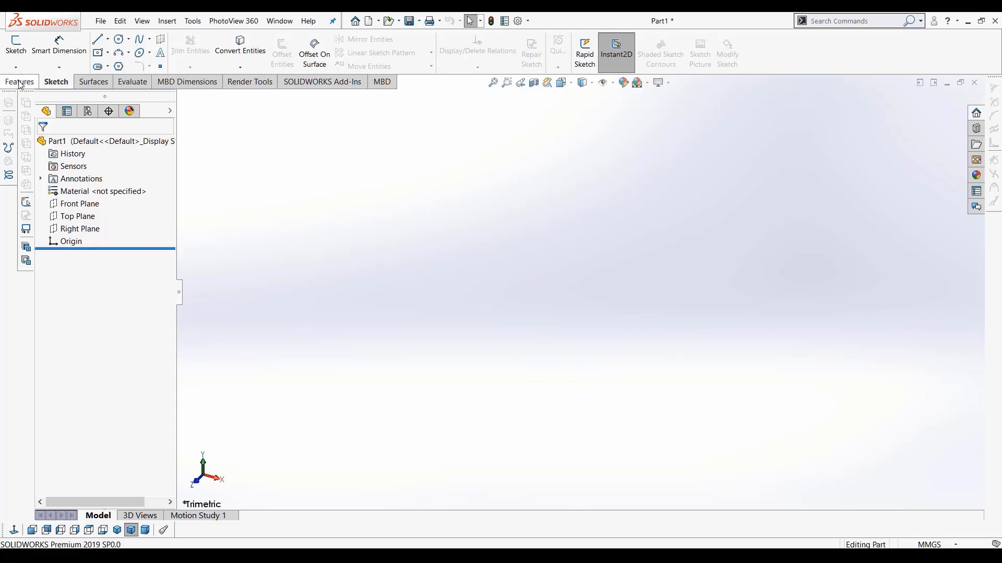
pyautogui.click(20, 82)
pyautogui.click(48, 83)
pyautogui.click(19, 82)
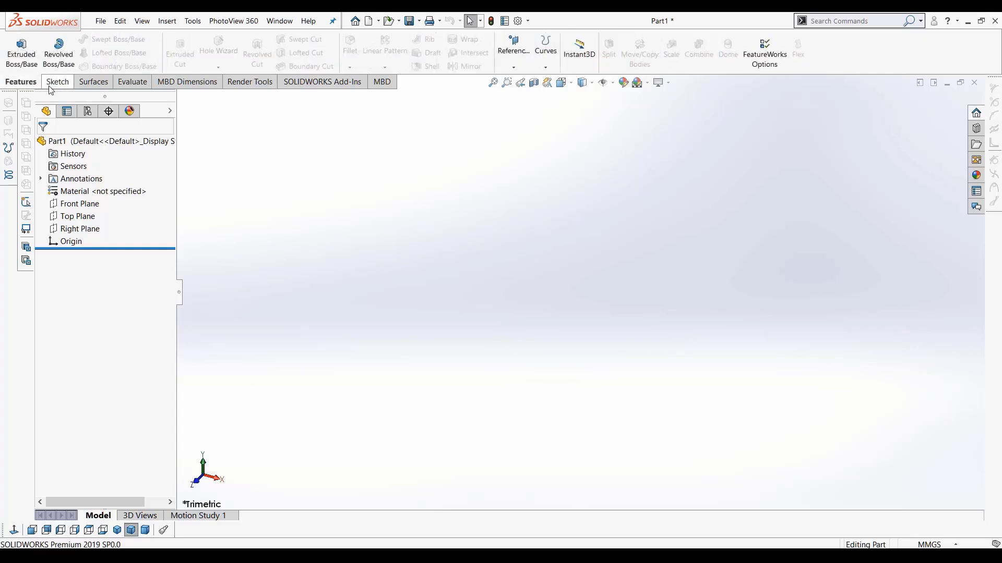
pyautogui.click(57, 82)
pyautogui.click(19, 82)
pyautogui.click(60, 84)
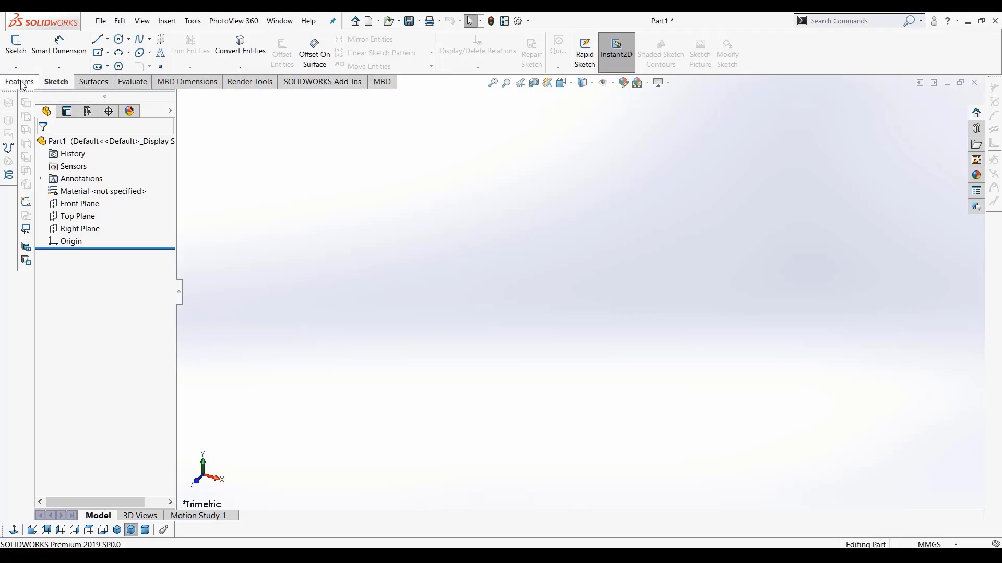
pyautogui.click(37, 84)
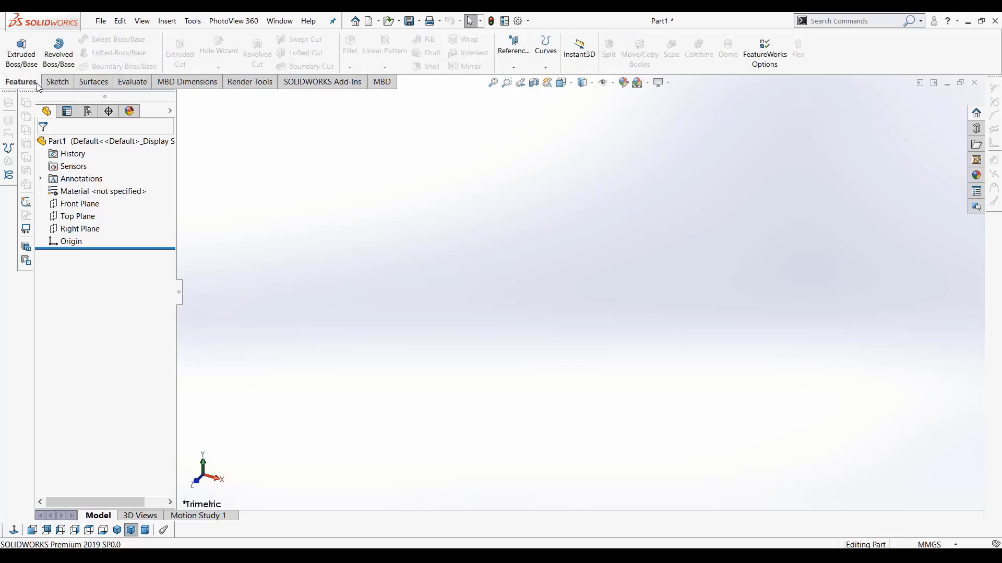
pyautogui.click(55, 83)
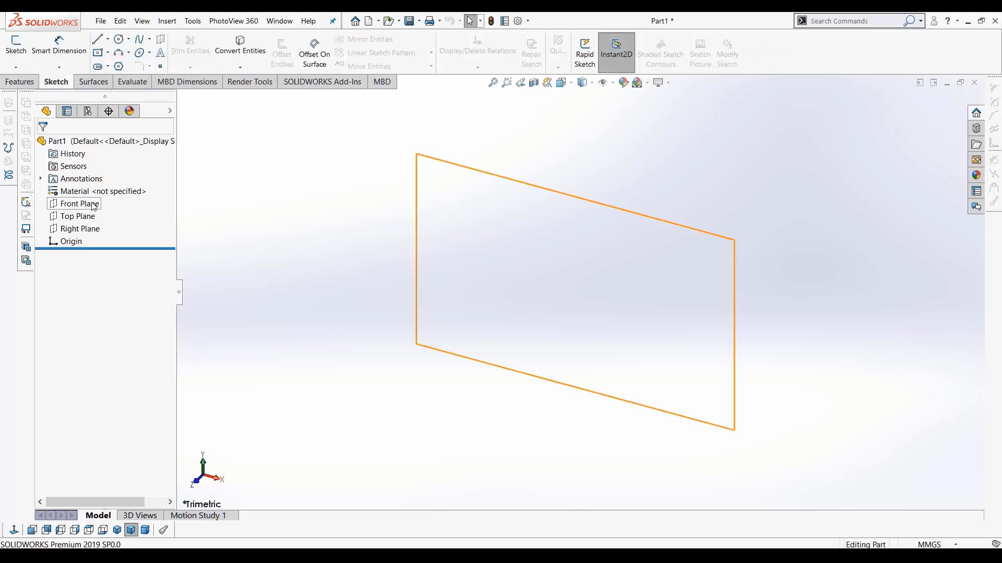
# Open the recent document "3 rahi (2)" and dismiss its What's Wrong report
pyautogui.click(105, 22)
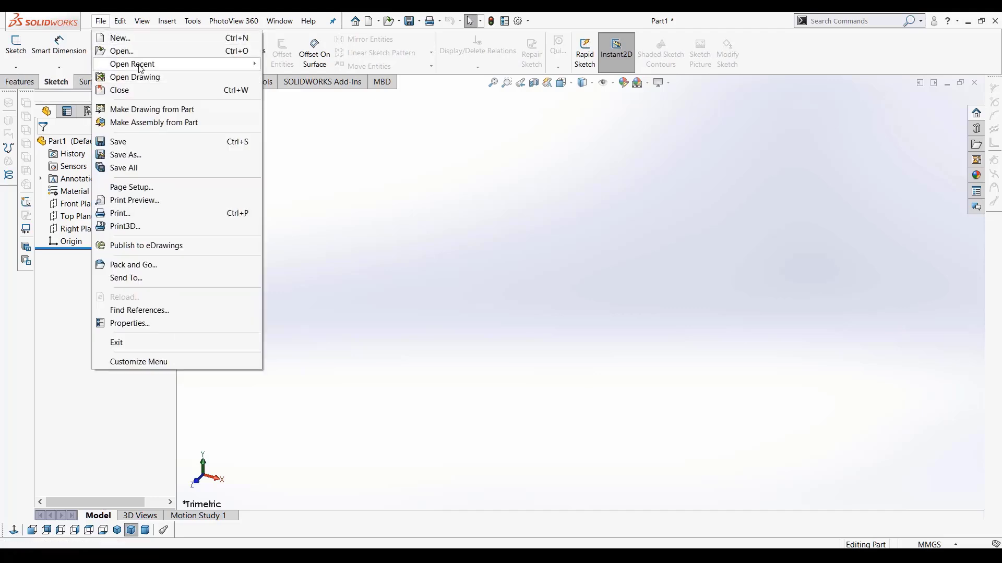
pyautogui.moveTo(139, 63)
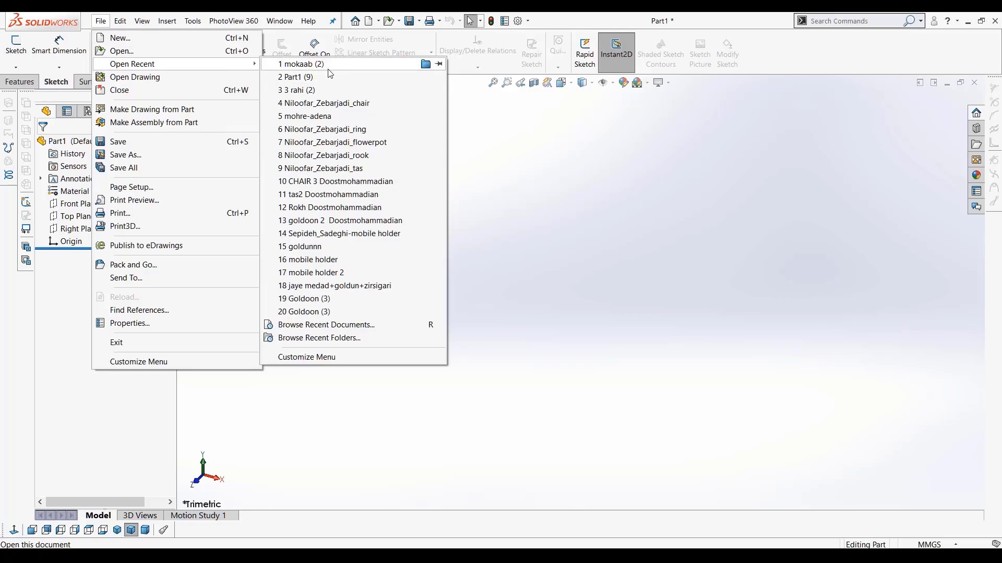
pyautogui.click(331, 90)
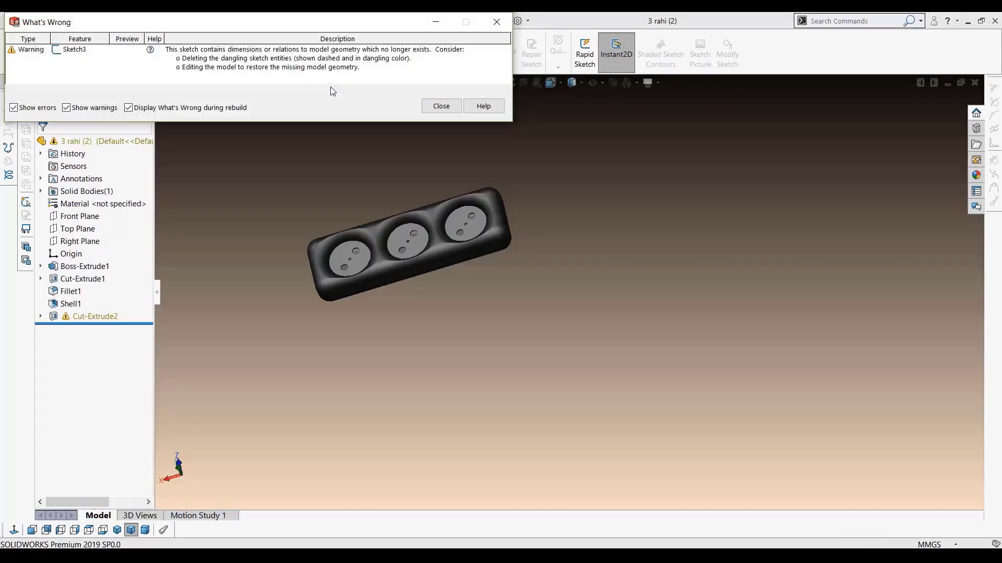
pyautogui.click(441, 106)
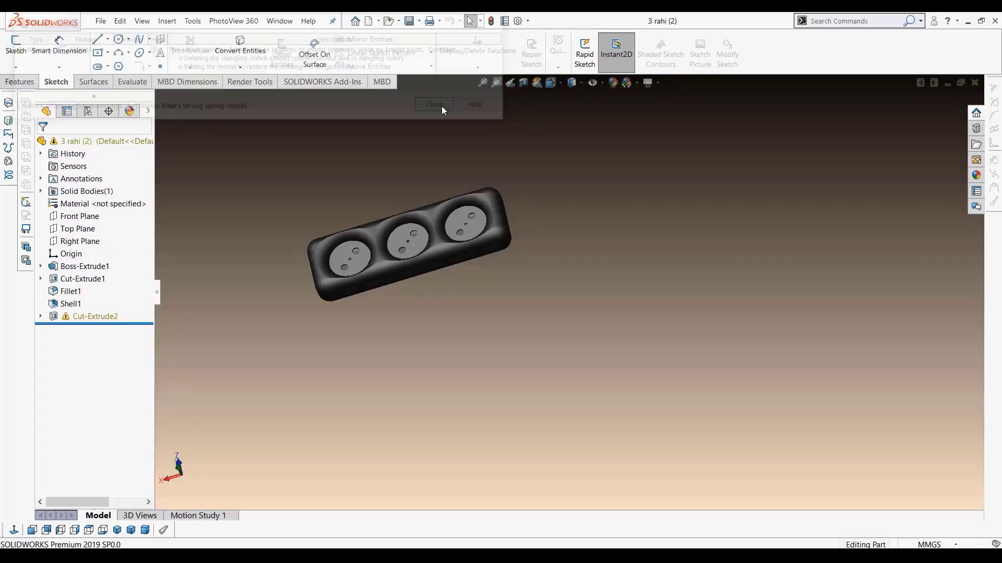
# Examine the three-socket power strip from several angles, including a close look at the middle socket's pin holes
pyautogui.moveTo(639, 351); pyautogui.dragTo(569, 417, button='middle')
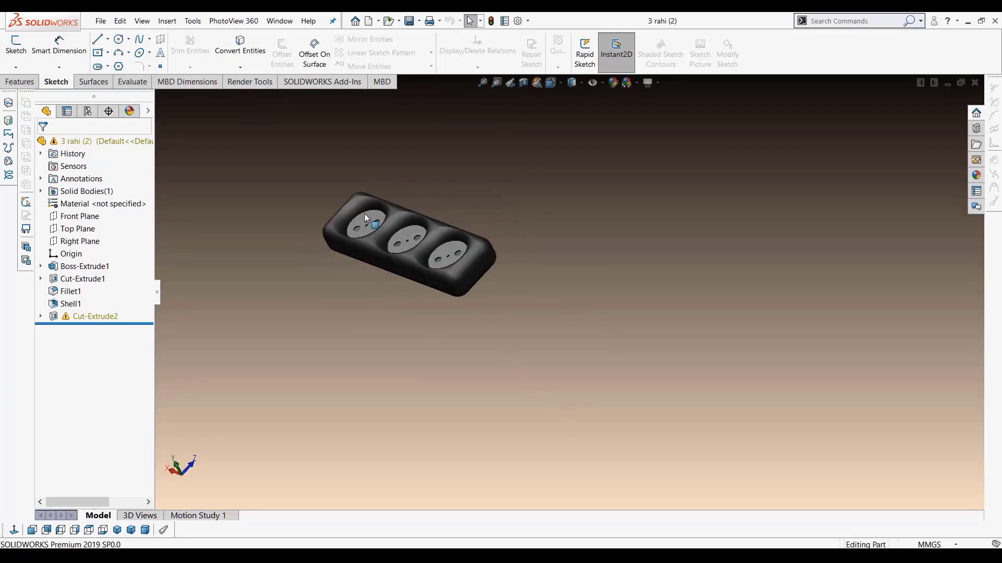
pyautogui.scroll(-4, 370, 218)
pyautogui.moveTo(410, 207)
pyautogui.mouseDown(button='middle')
pyautogui.moveTo(442, 153)
pyautogui.moveTo(340, 164)
pyautogui.moveTo(246, 204)
pyautogui.moveTo(413, 213)
pyautogui.mouseUp(button='middle')
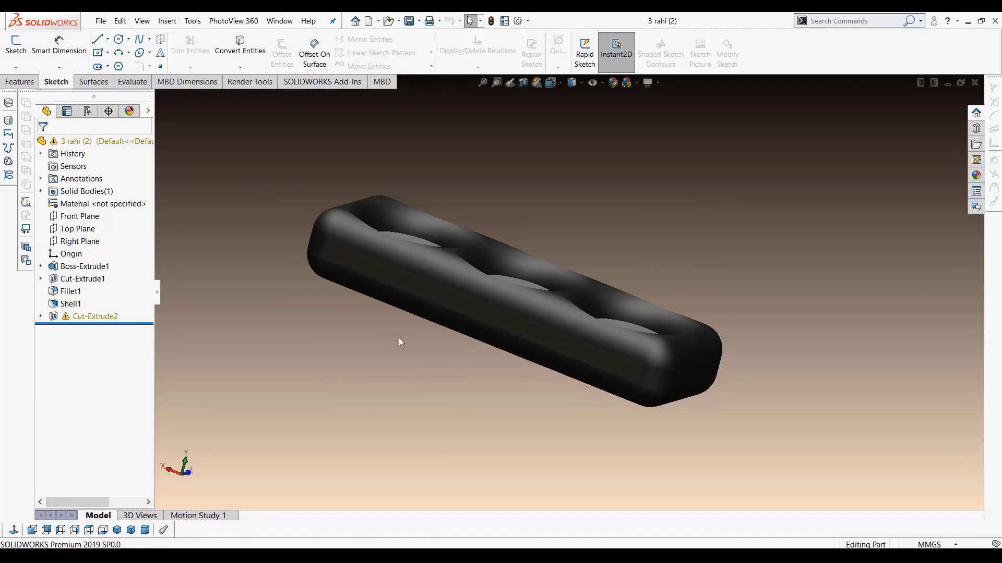
pyautogui.moveTo(403, 334); pyautogui.dragTo(593, 351, button='middle')
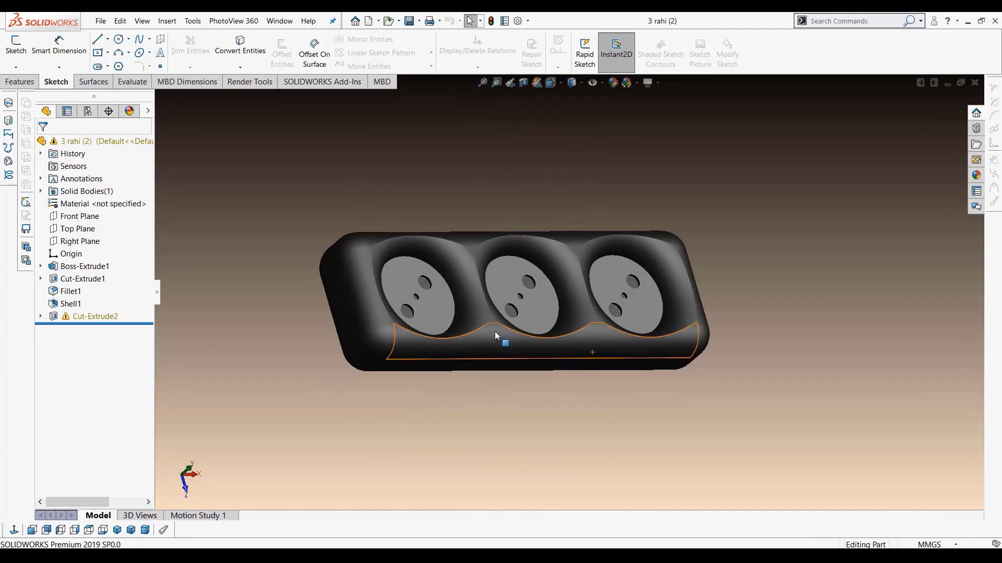
pyautogui.scroll(3, 418, 290)
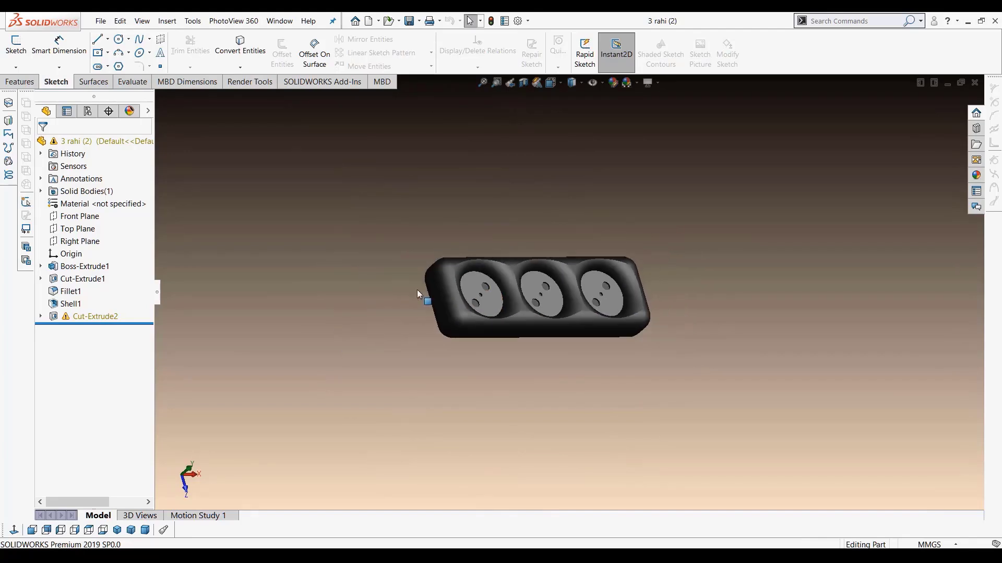
pyautogui.scroll(-5, 497, 301)
pyautogui.scroll(5, 495, 296)
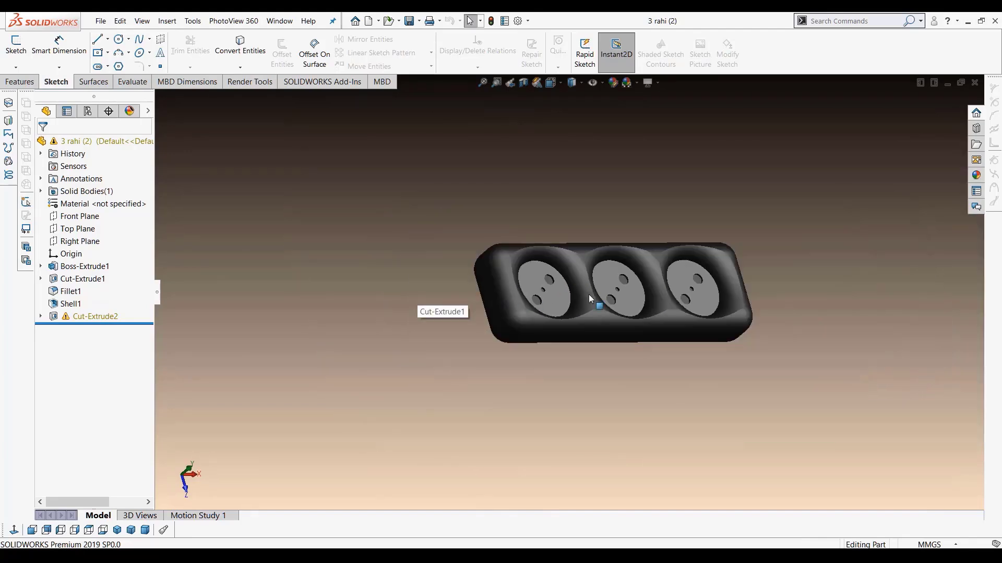
pyautogui.scroll(-2, 626, 296)
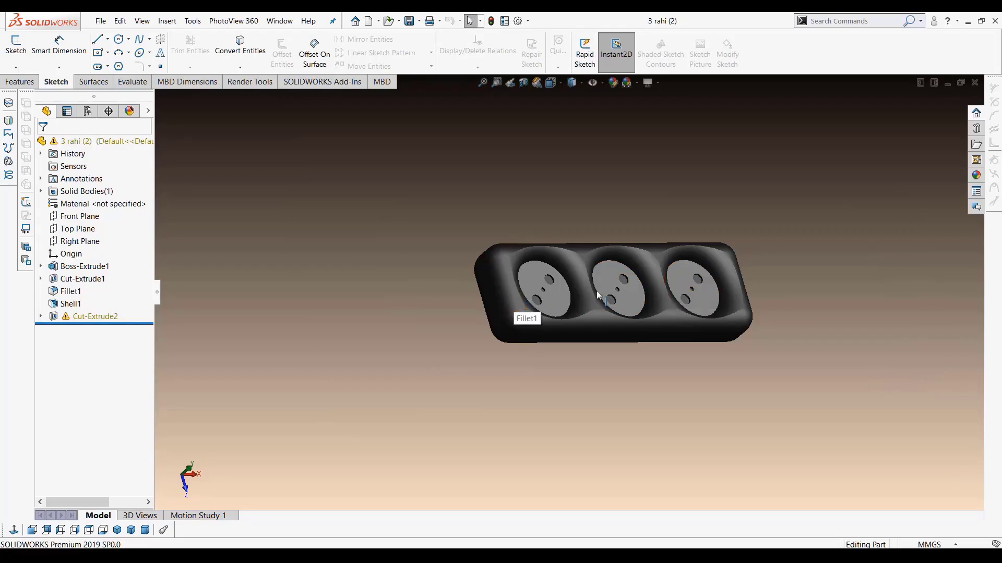
pyautogui.scroll(-5, 693, 300)
pyautogui.scroll(2, 595, 302)
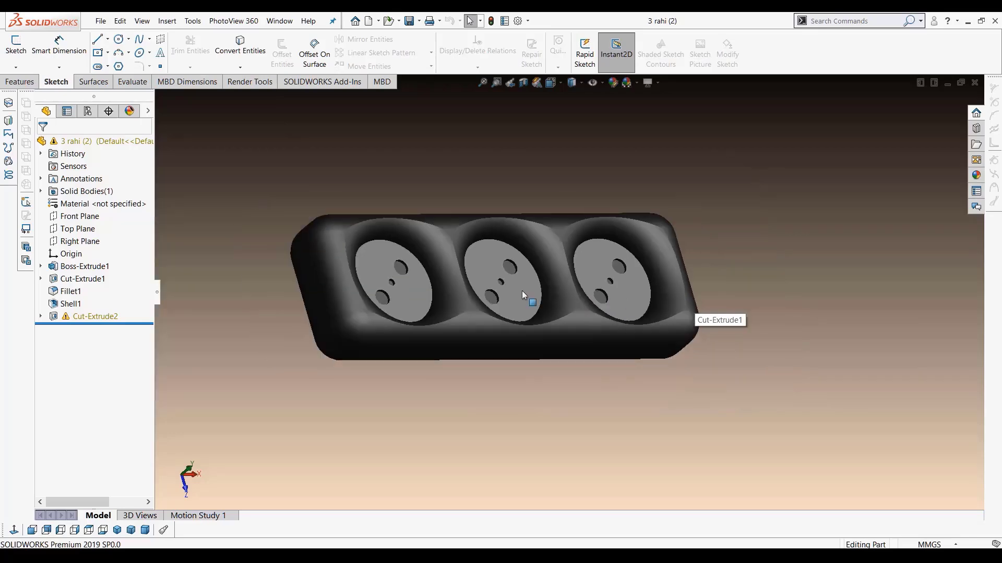
pyautogui.scroll(-2, 425, 273)
pyautogui.scroll(-4, 607, 289)
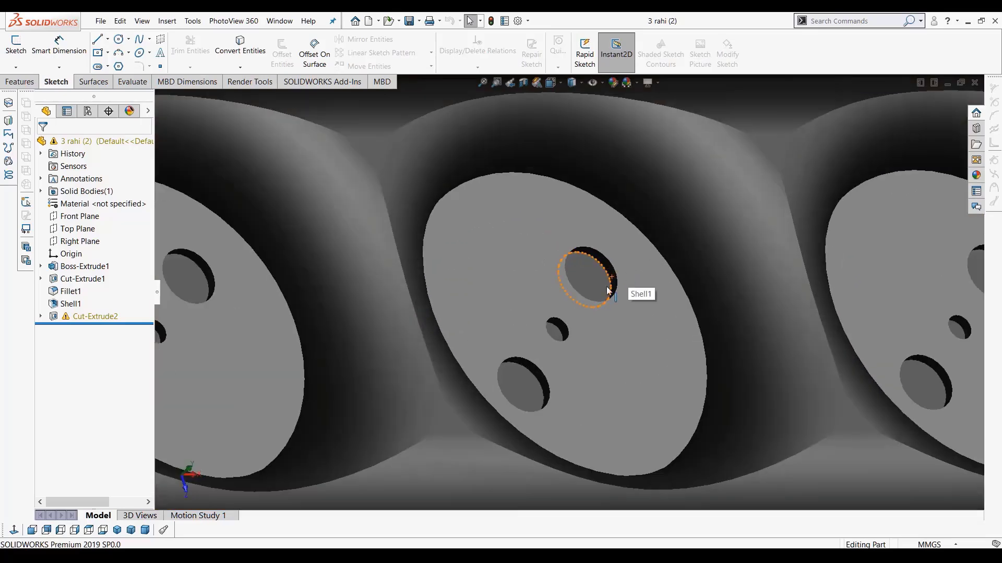
pyautogui.scroll(5, 608, 289)
pyautogui.moveTo(577, 286); pyautogui.dragTo(550, 286, button='middle')
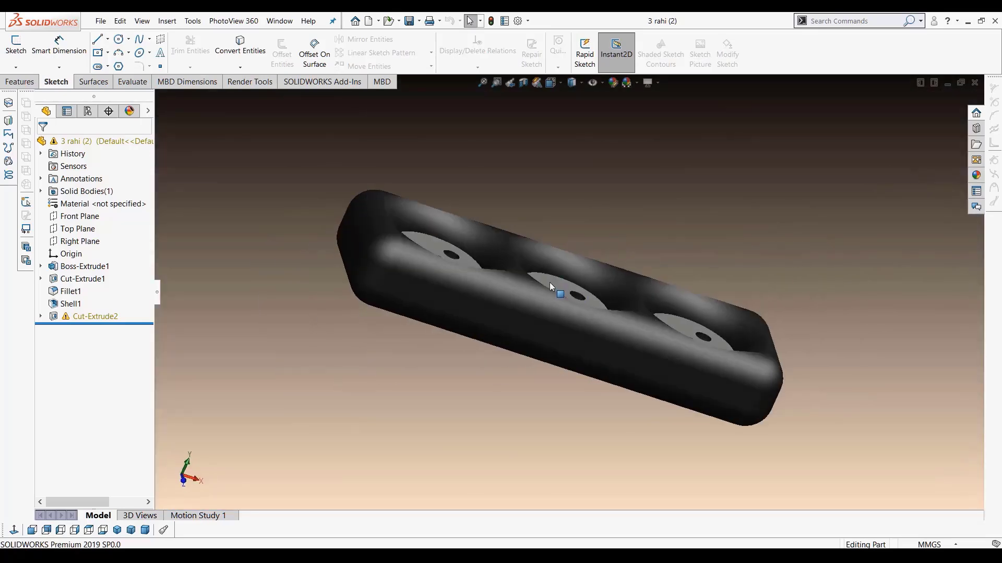
pyautogui.moveTo(474, 290); pyautogui.dragTo(633, 380, button='middle')
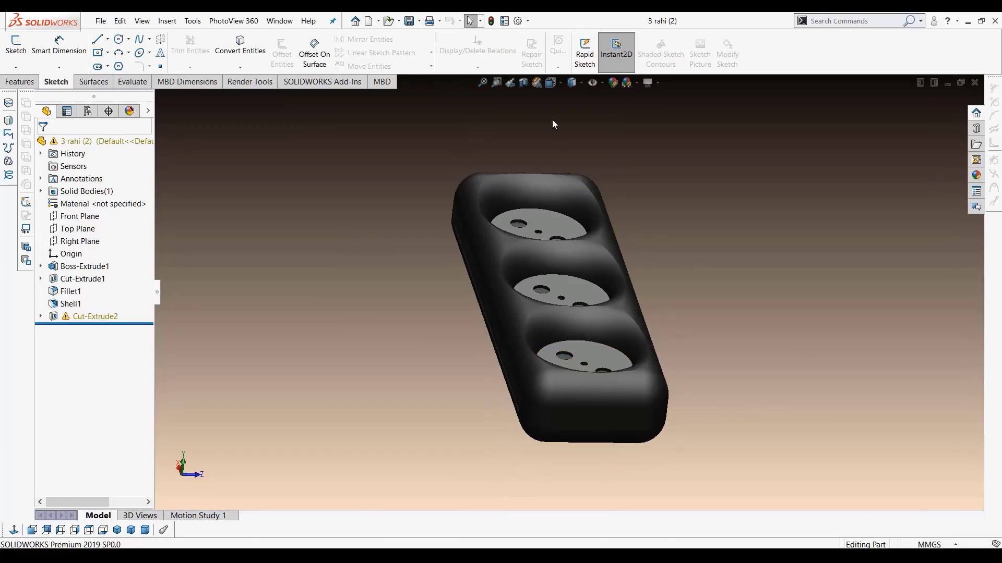
# Check the power strip in the front and other standard orthographic views, and fit the whole model in an angled view
pyautogui.hotkey('ctrl', '2')
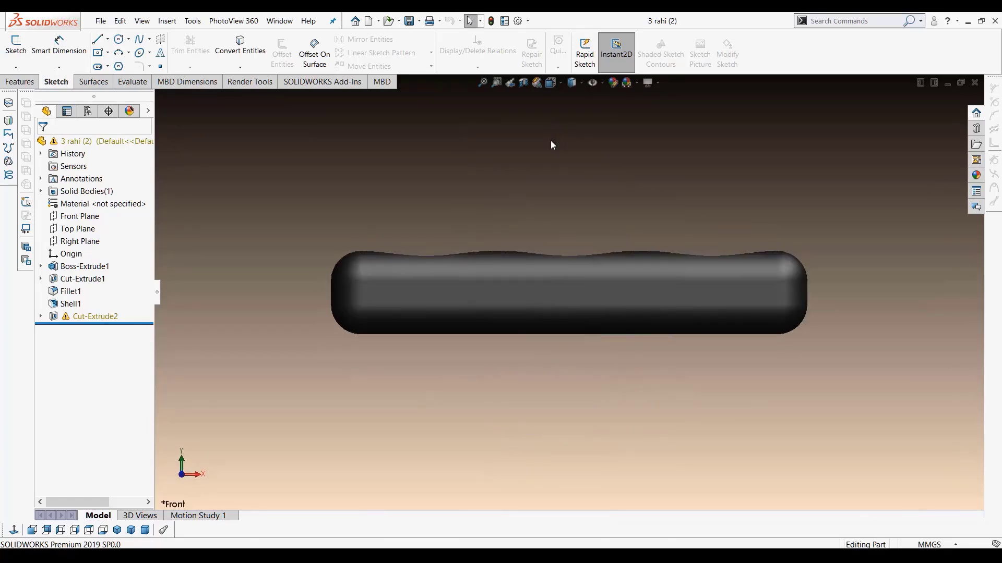
pyautogui.hotkey('ctrl', '3')
pyautogui.hotkey('ctrl', '4')
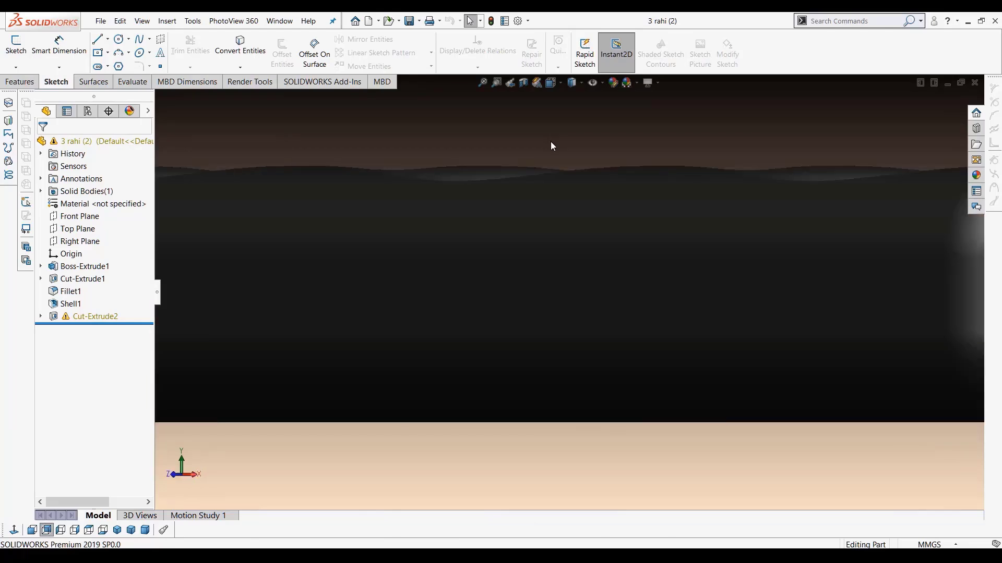
pyautogui.moveTo(611, 213); pyautogui.dragTo(640, 274, button='middle')
pyautogui.press('f')
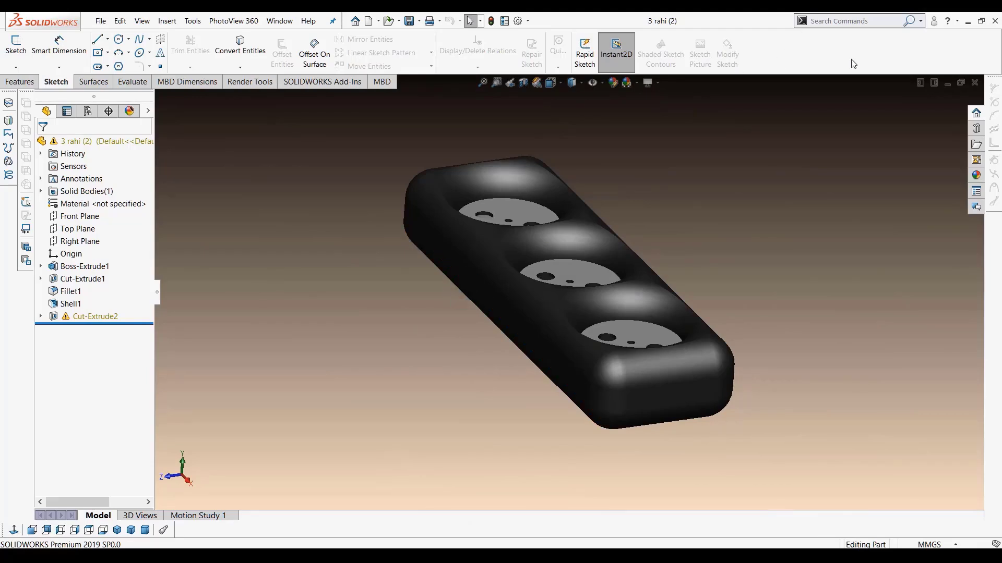
# Hide and redisplay the Standard Views toolbar, try docking it above the ribbon, and dock it back below the graphics area
pyautogui.rightClick(816, 49)
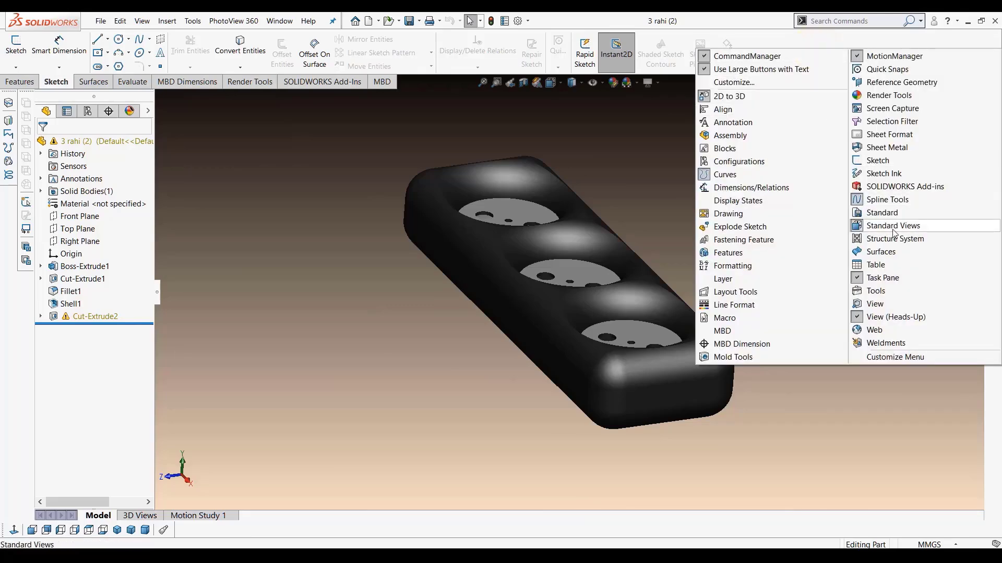
pyautogui.click(893, 225)
pyautogui.rightClick(829, 59)
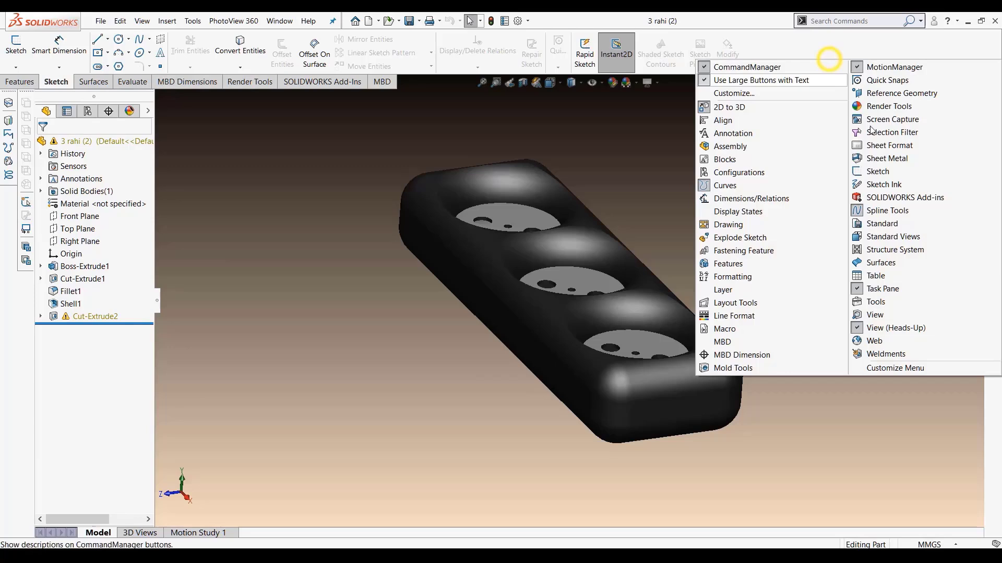
pyautogui.click(894, 239)
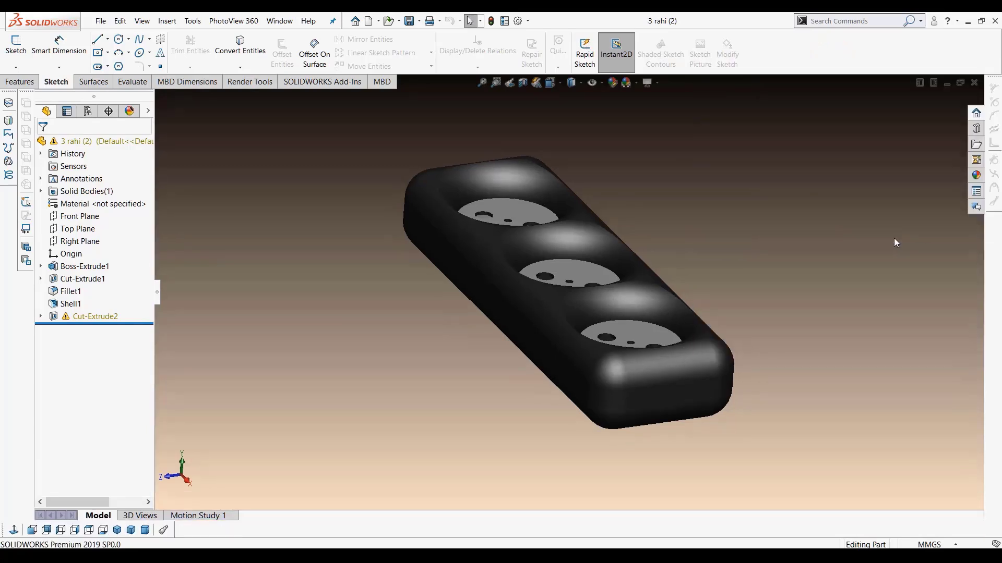
pyautogui.moveTo(10, 530); pyautogui.dragTo(156, 35)
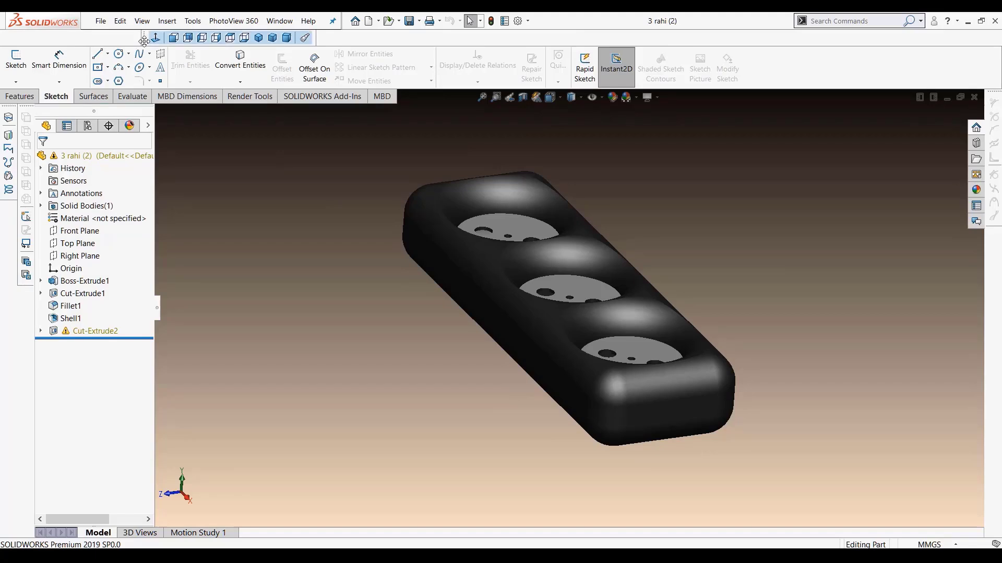
pyautogui.moveTo(144, 41); pyautogui.dragTo(159, 533)
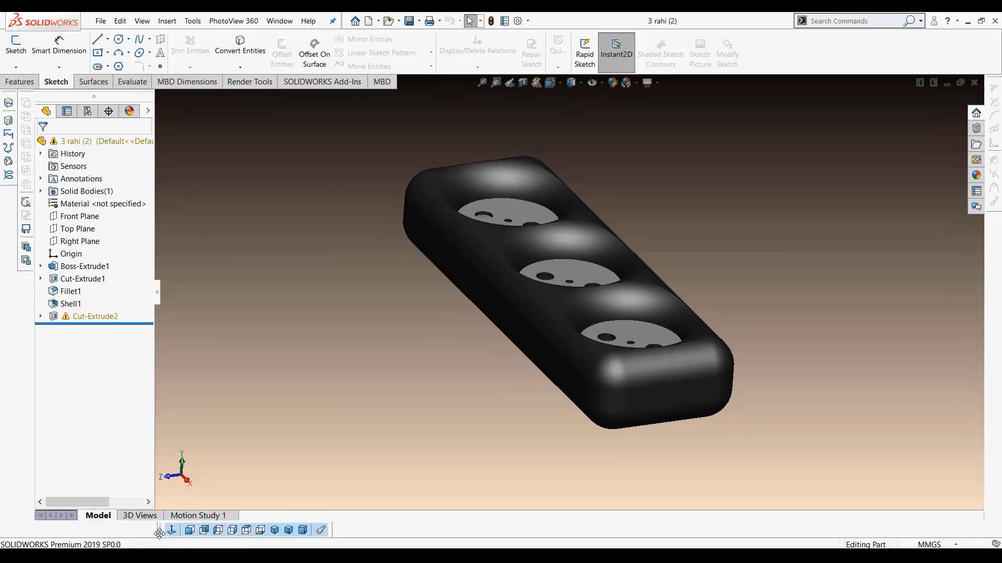
# Check the power strip in the Front, Right and Top standard views and in the angled views
pyautogui.click(190, 530)
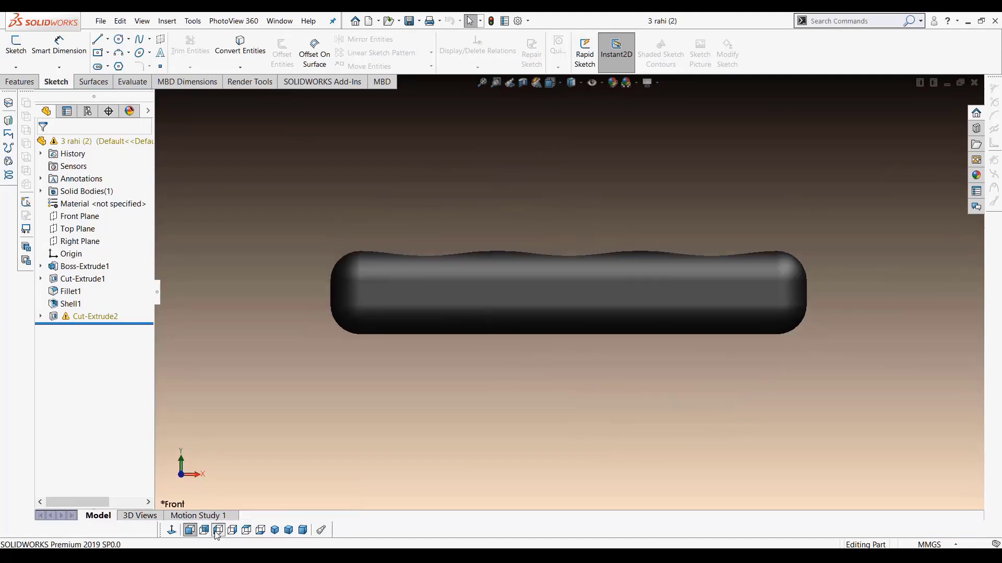
pyautogui.click(233, 531)
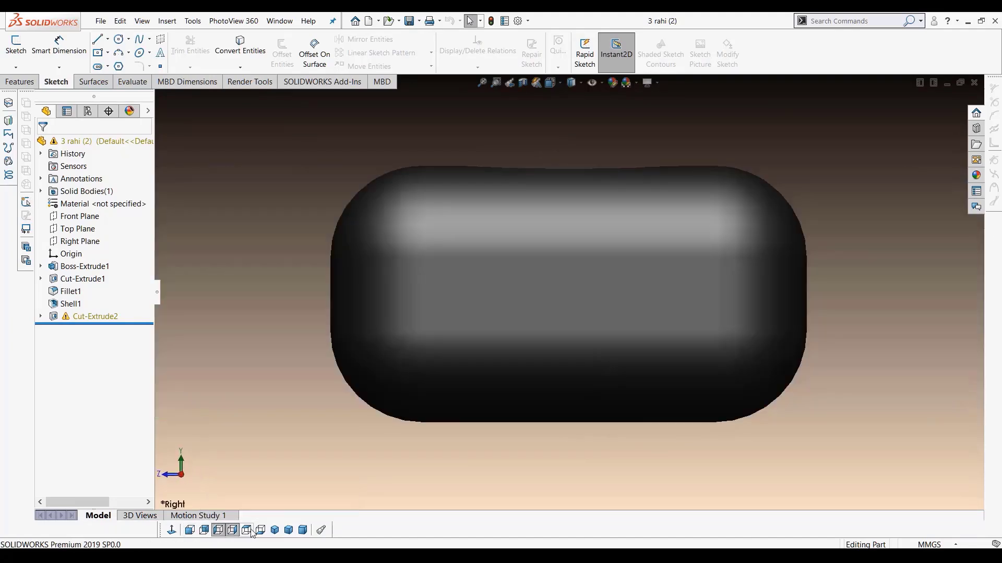
pyautogui.click(246, 530)
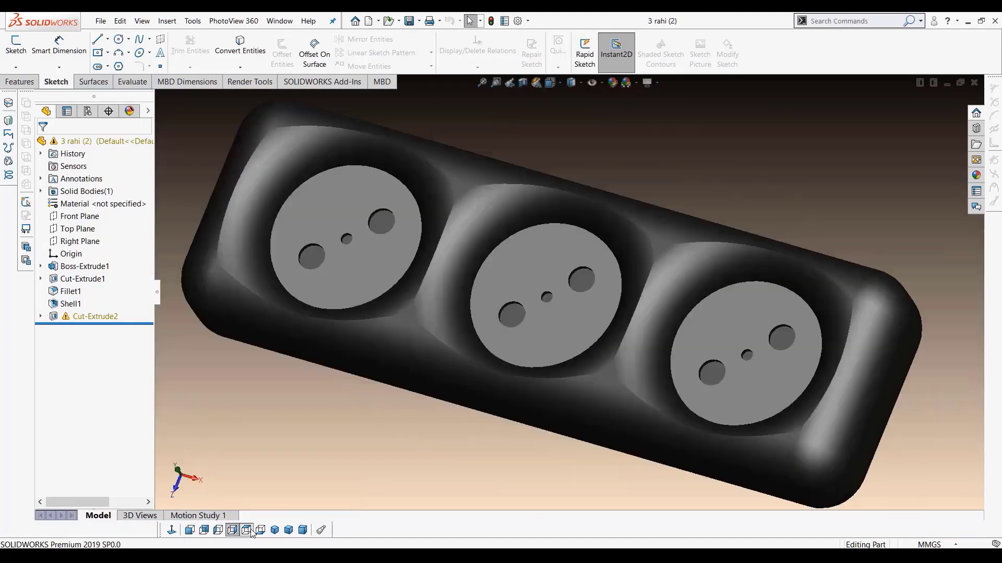
pyautogui.click(285, 531)
pyautogui.click(302, 531)
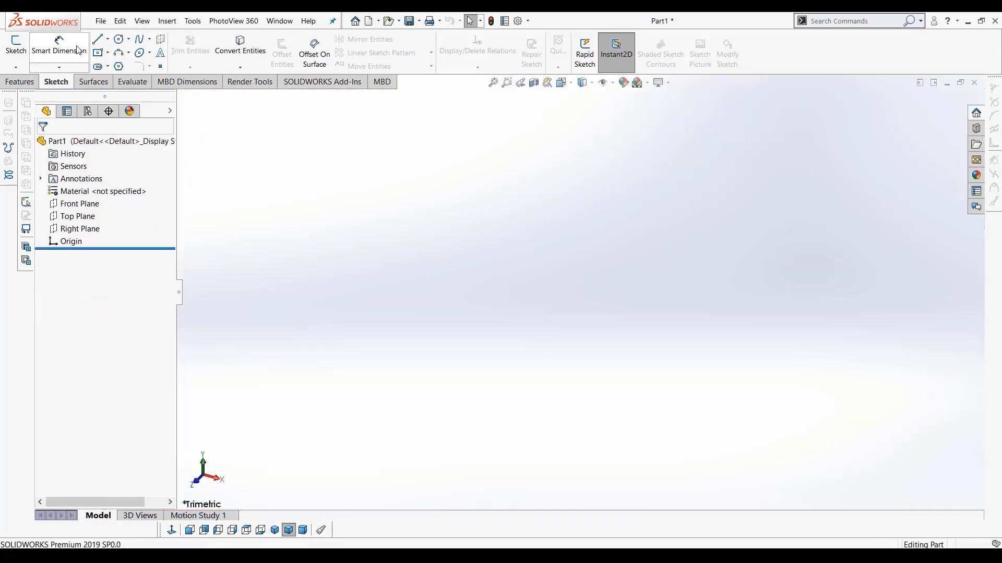
# Preview the Front and Right planes of the new part, and open a sketch on the Top Plane
pyautogui.click(100, 22)
pyautogui.click(568, 249)
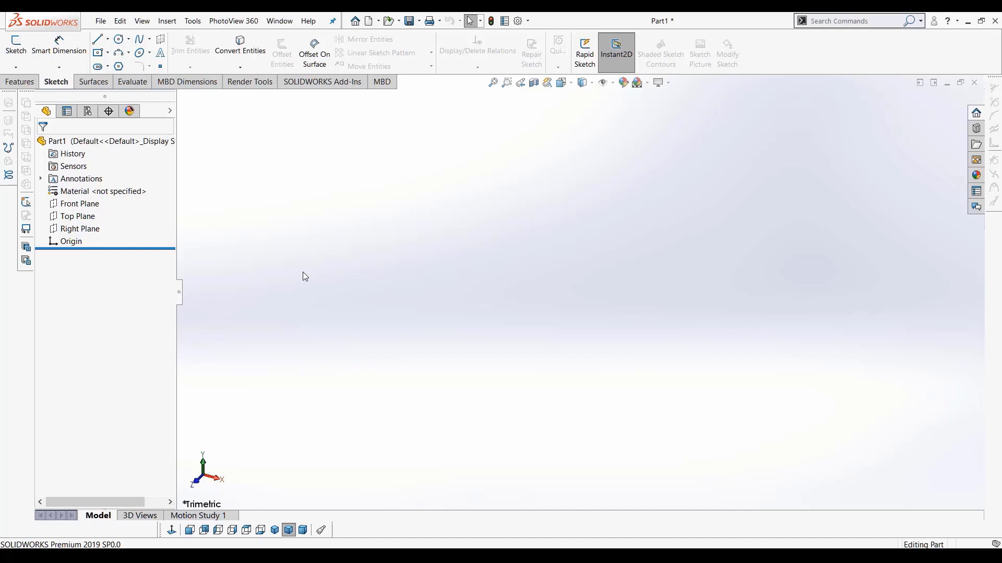
pyautogui.click(78, 216)
pyautogui.click(70, 203)
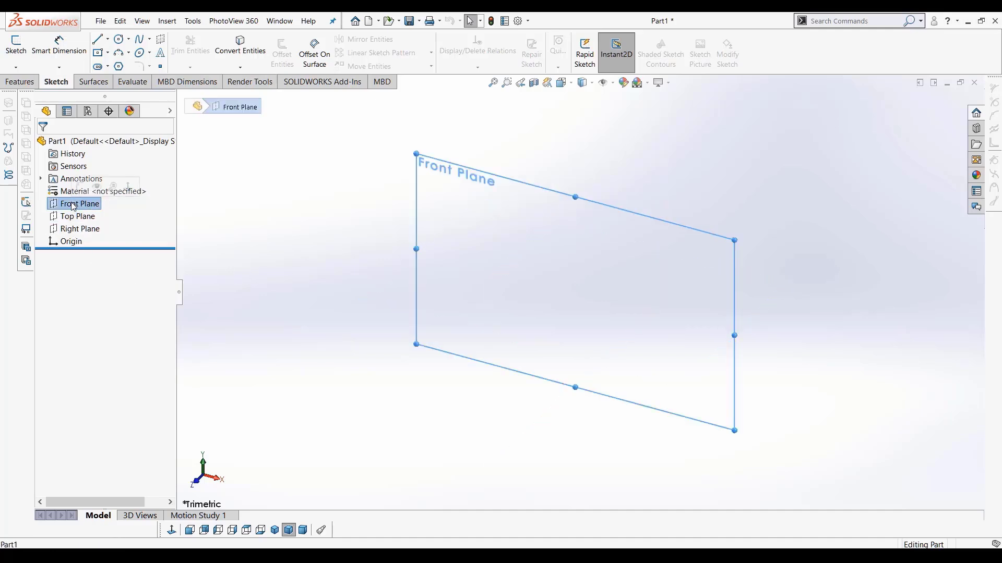
pyautogui.click(73, 229)
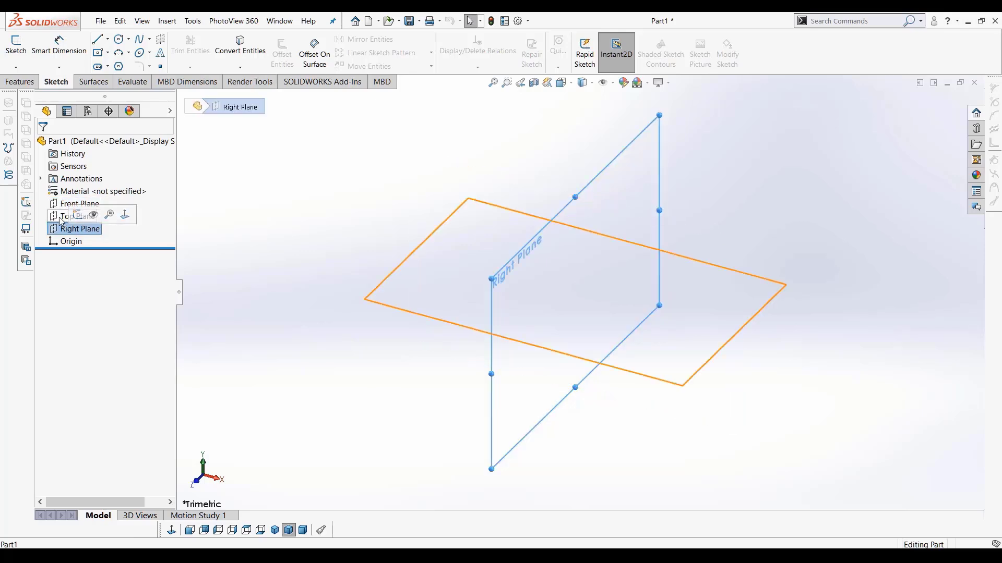
pyautogui.click(73, 216)
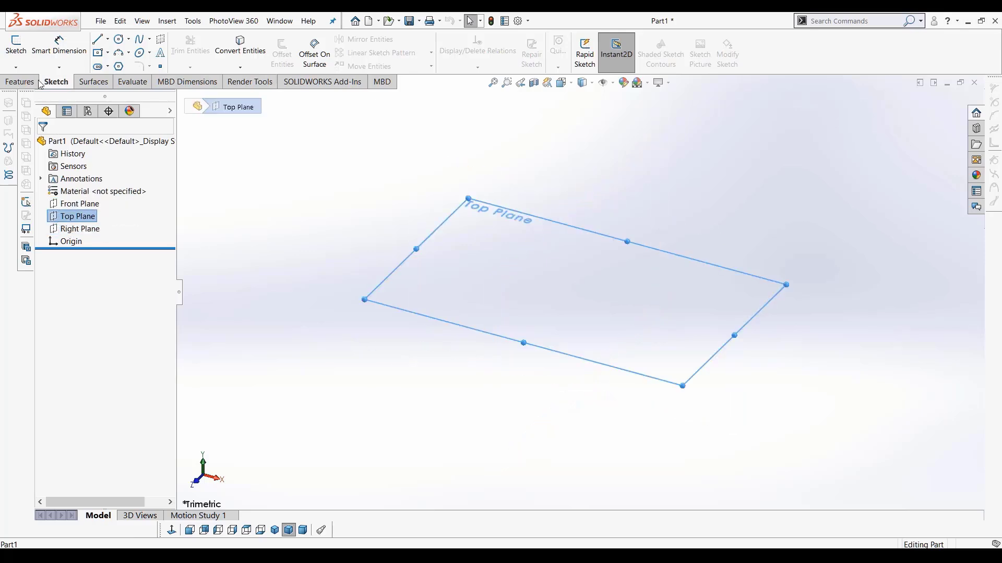
pyautogui.click(16, 50)
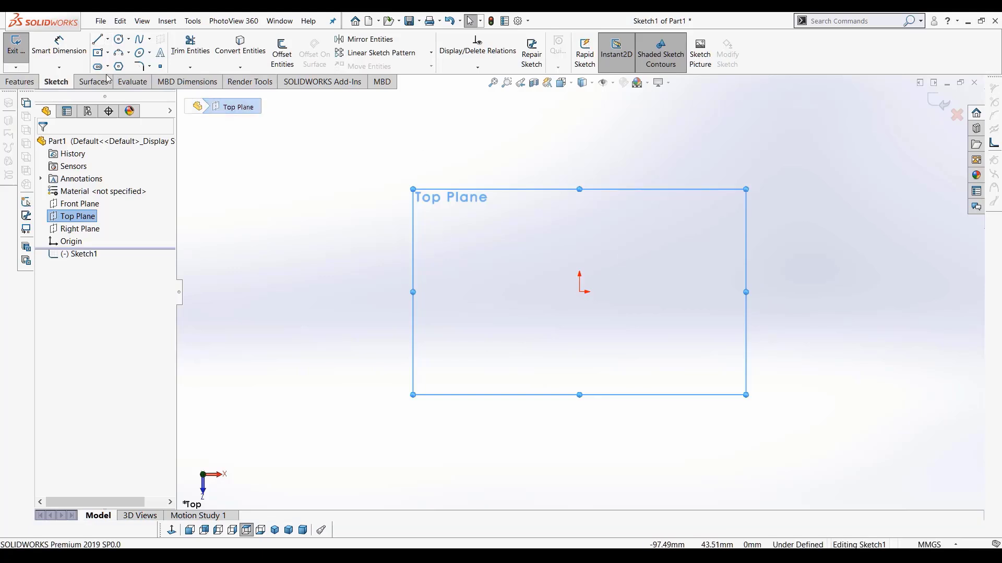
# Draw an open chain of seven connected lines around and beside the origin with the Line tool, and end the chain
pyautogui.click(98, 40)
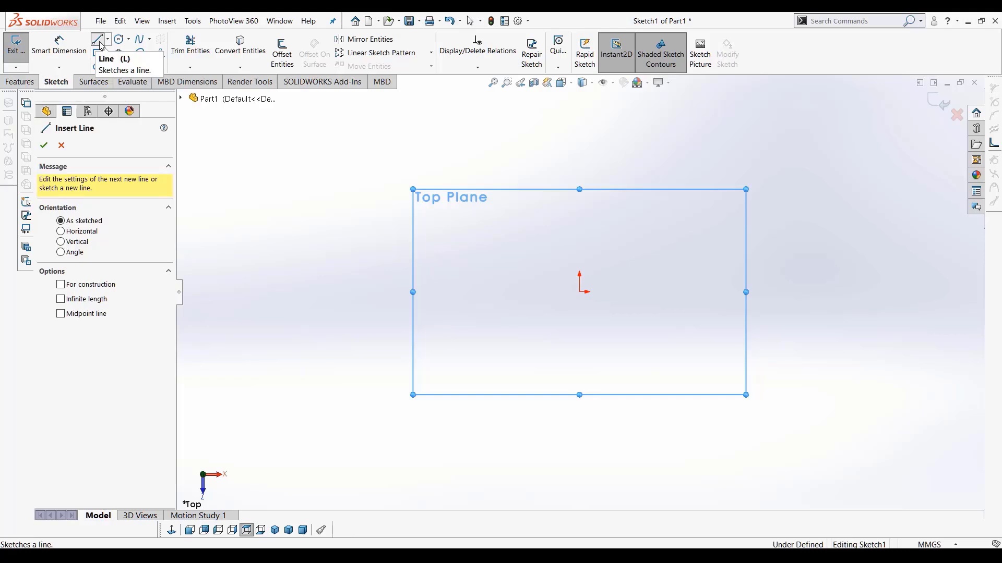
pyautogui.click(608, 245)
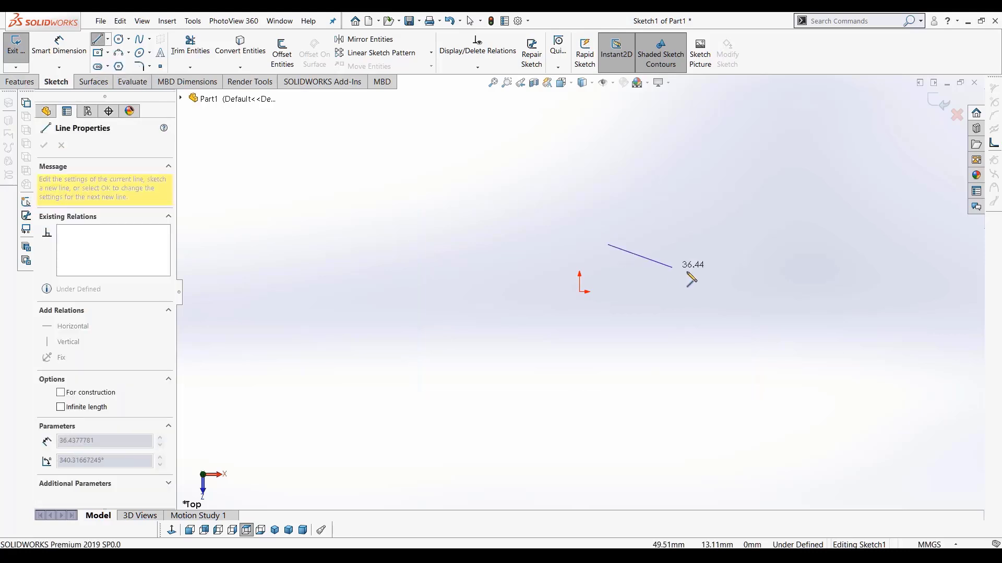
pyautogui.click(783, 299)
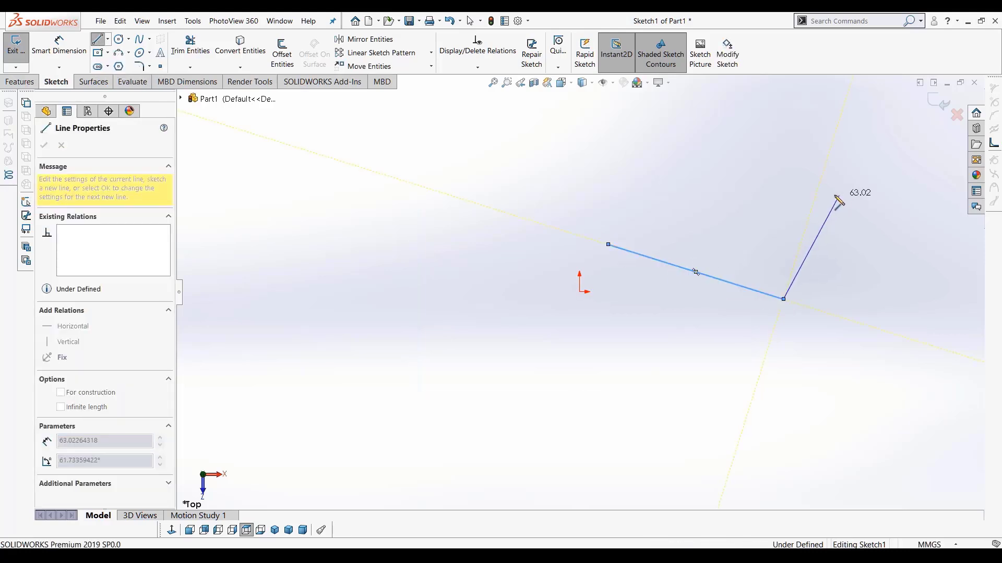
pyautogui.click(838, 195)
pyautogui.click(628, 115)
pyautogui.click(485, 196)
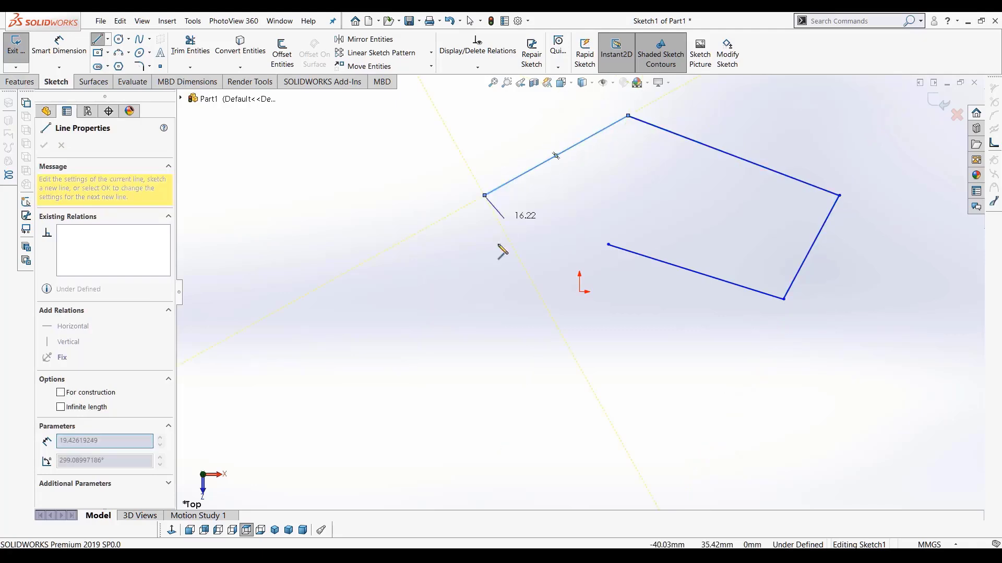
pyautogui.click(485, 303)
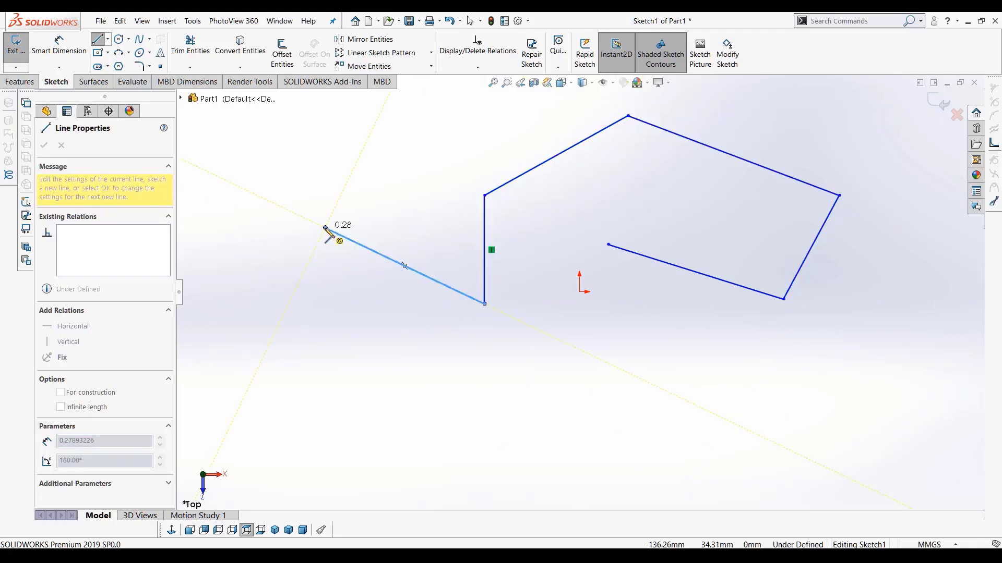
pyautogui.click(419, 144)
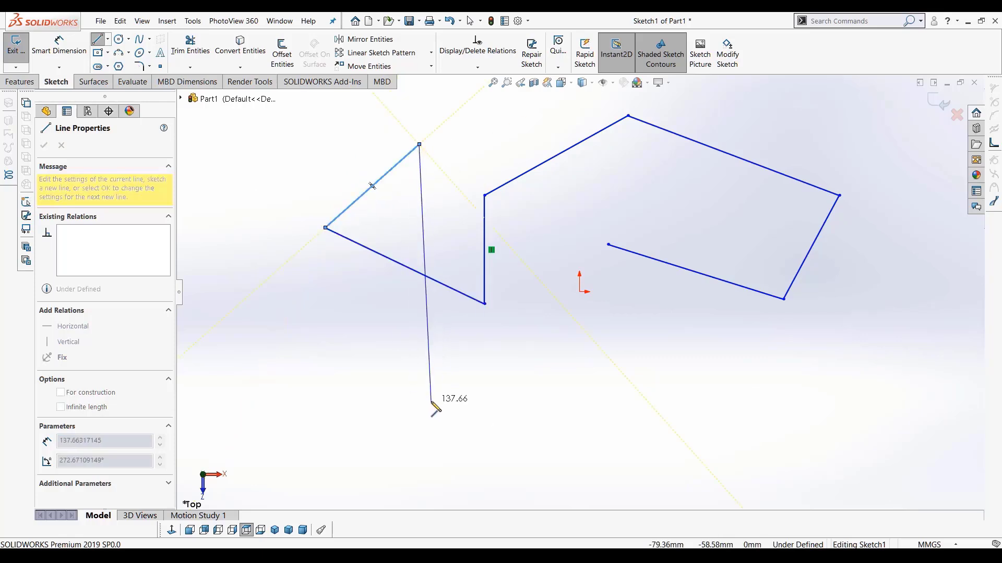
pyautogui.press('Escape')
# Draw one separate slanted line beside the open chain and leave the Line tool
pyautogui.click(247, 173)
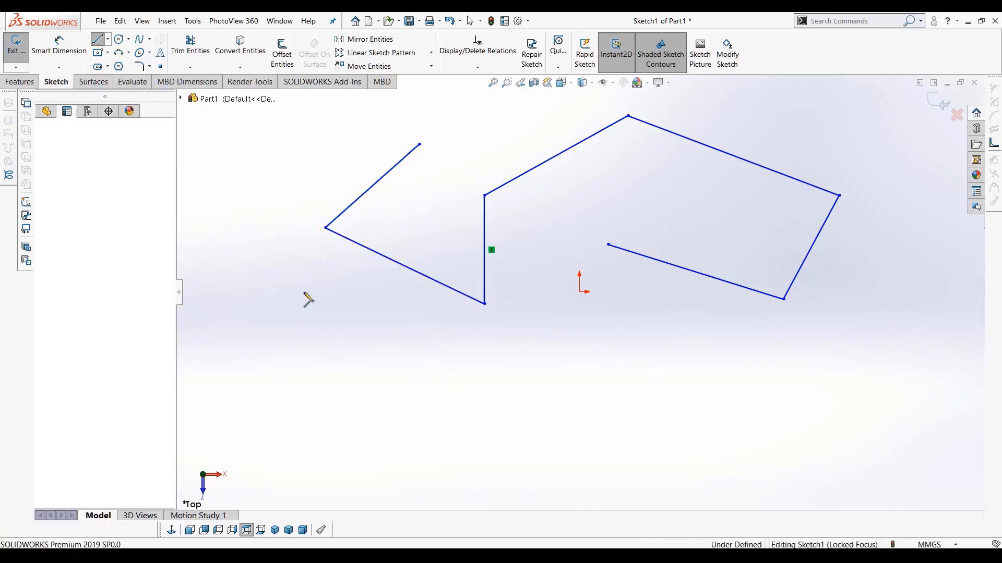
pyautogui.click(339, 341)
pyautogui.press('Escape')
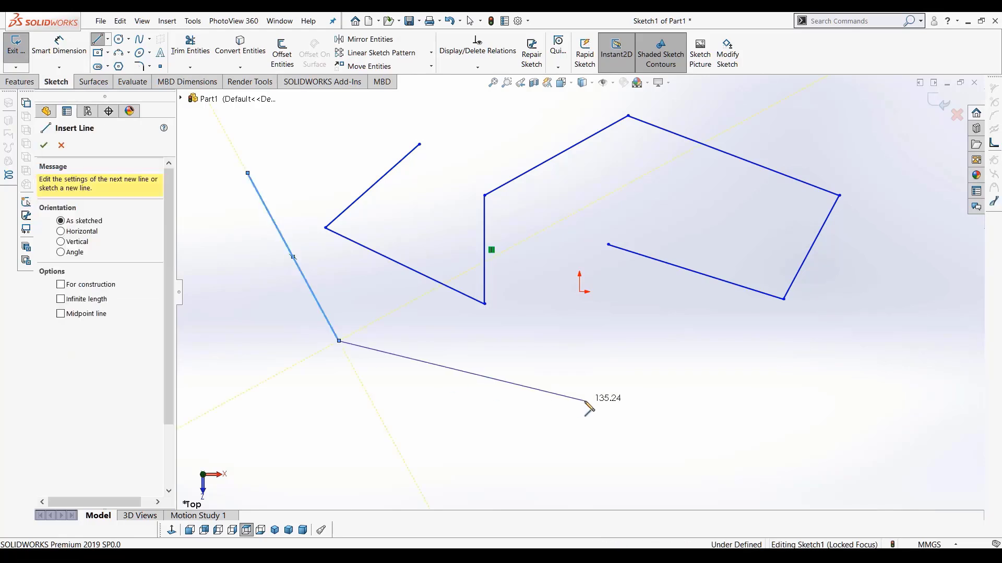
pyautogui.press('Escape')
# Reshape the open chain by moving its free starting endpoint, a corner point and the vertical line, and clear the selection
pyautogui.moveTo(610, 249); pyautogui.dragTo(634, 366)
pyautogui.press('Escape')
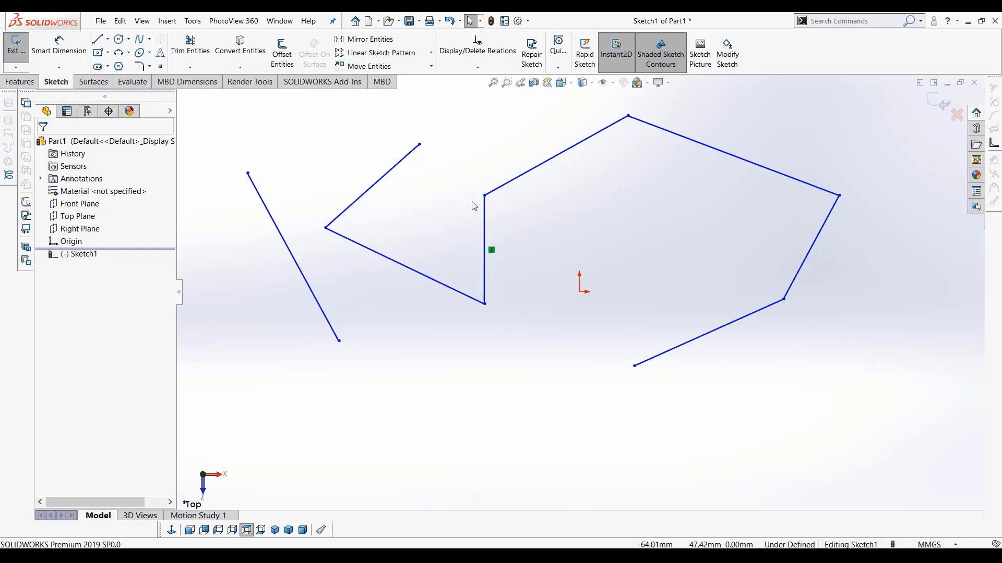
pyautogui.moveTo(485, 198); pyautogui.dragTo(450, 212)
pyautogui.press('Escape')
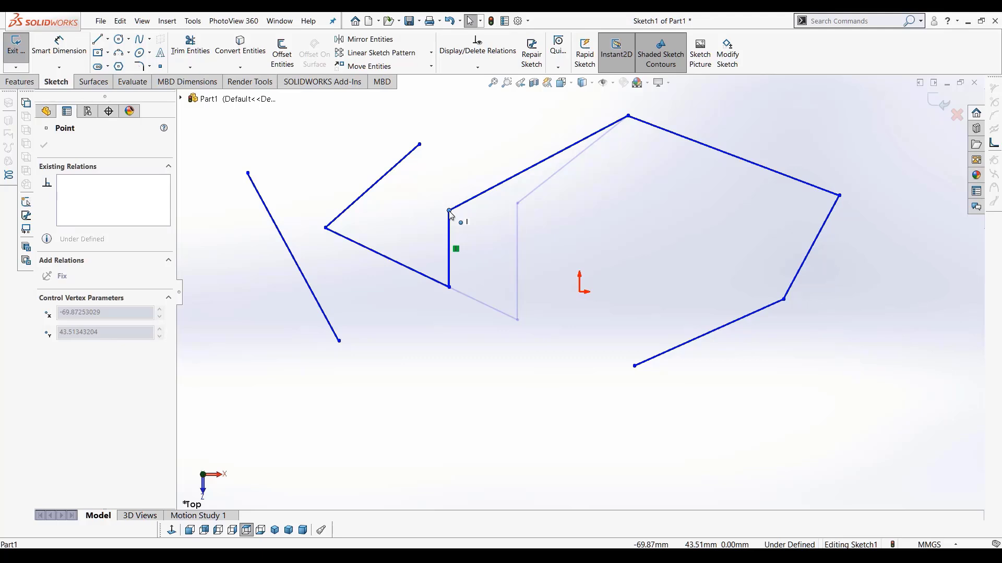
pyautogui.moveTo(450, 212); pyautogui.dragTo(516, 217)
pyautogui.moveTo(474, 189); pyautogui.dragTo(494, 195)
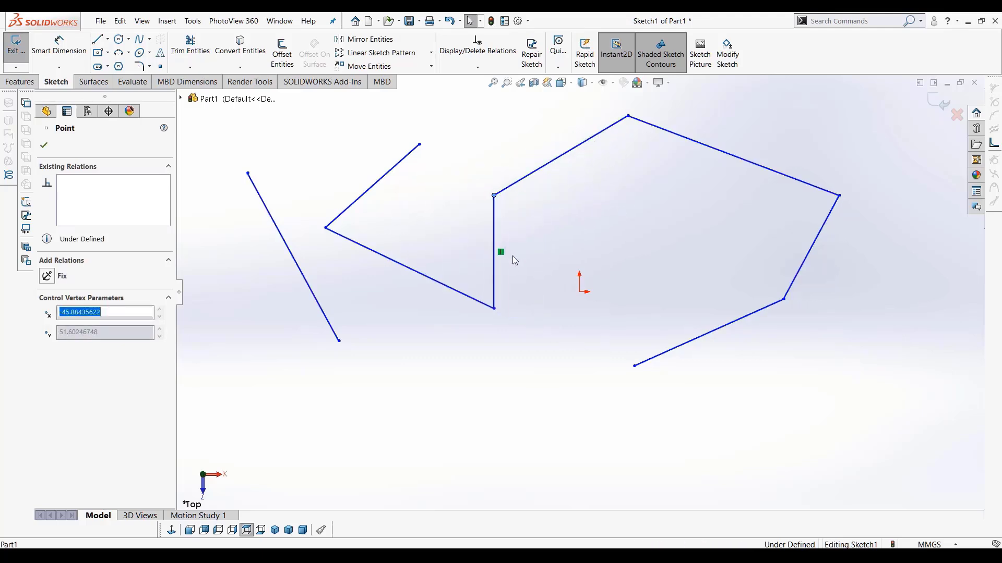
pyautogui.moveTo(494, 279); pyautogui.dragTo(479, 275)
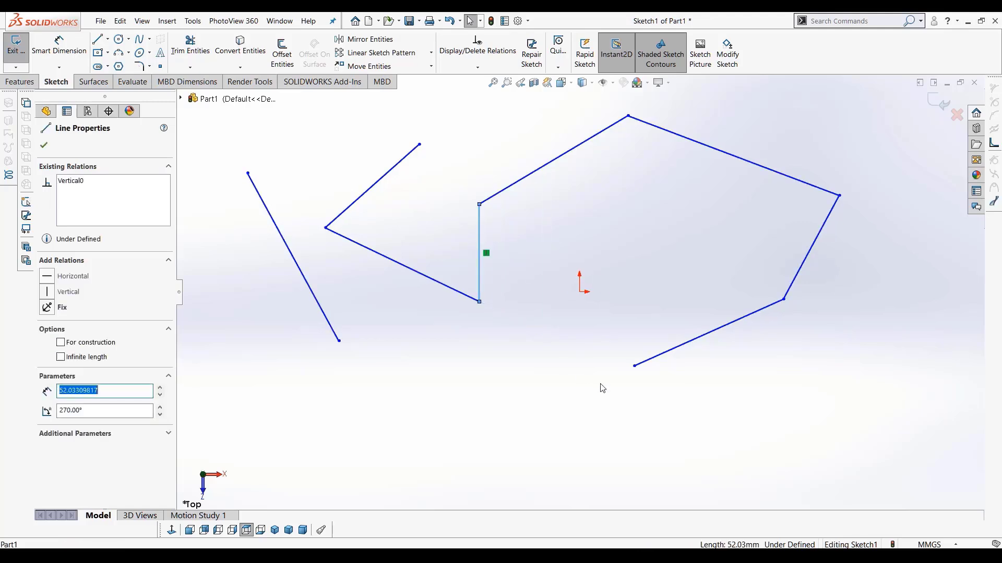
pyautogui.click(599, 387)
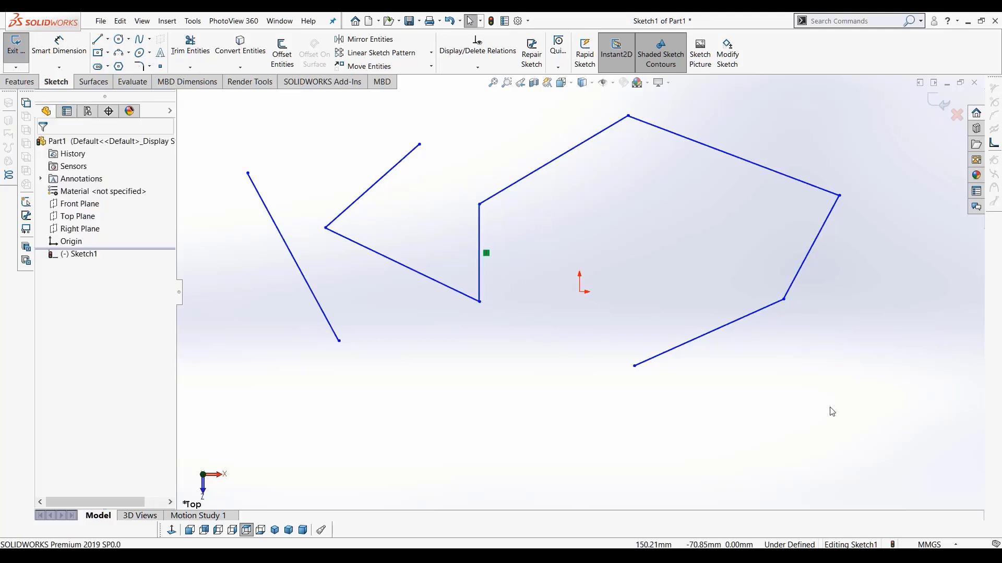
# Select all the lines of the sketch and delete them
pyautogui.moveTo(858, 424); pyautogui.dragTo(751, 362)
pyautogui.moveTo(834, 399); pyautogui.dragTo(263, 124)
pyautogui.press('Delete')
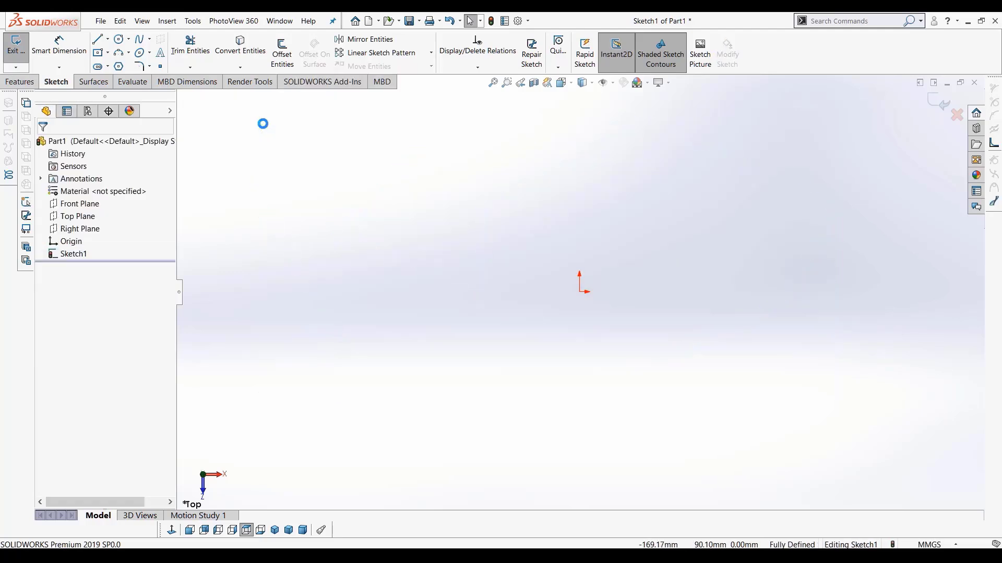
# Draw a closed five-sided line profile from the origin with a horizontal base, a slanted side about 85 mm long and a closing side about 75 mm
pyautogui.click(97, 42)
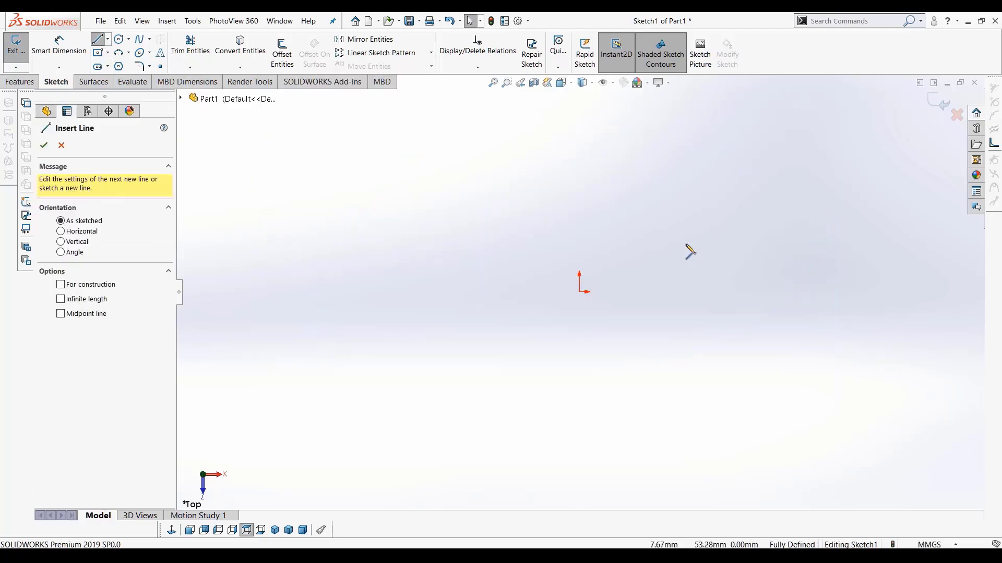
pyautogui.click(580, 291)
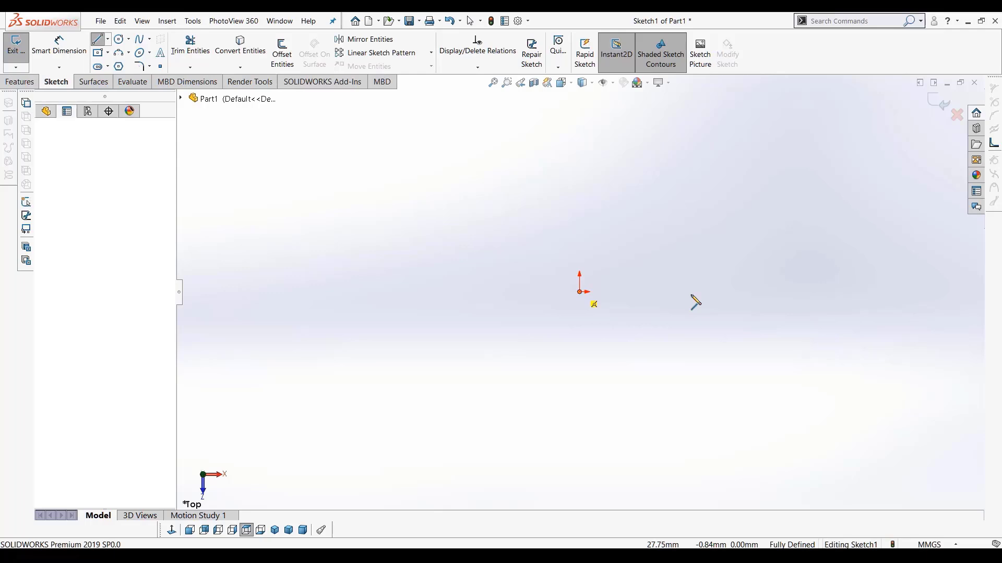
pyautogui.click(784, 291)
pyautogui.click(717, 148)
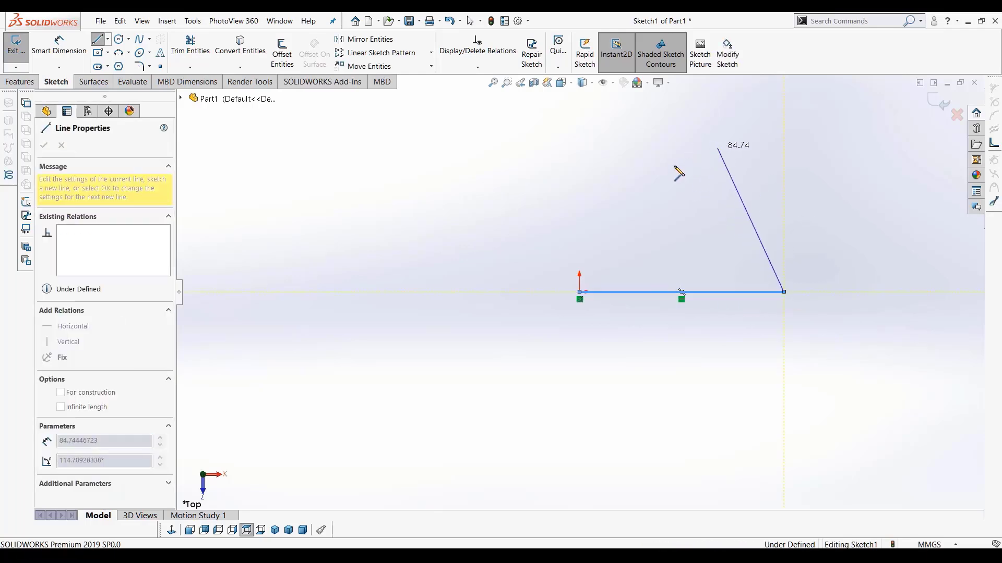
pyautogui.click(631, 188)
pyautogui.click(515, 168)
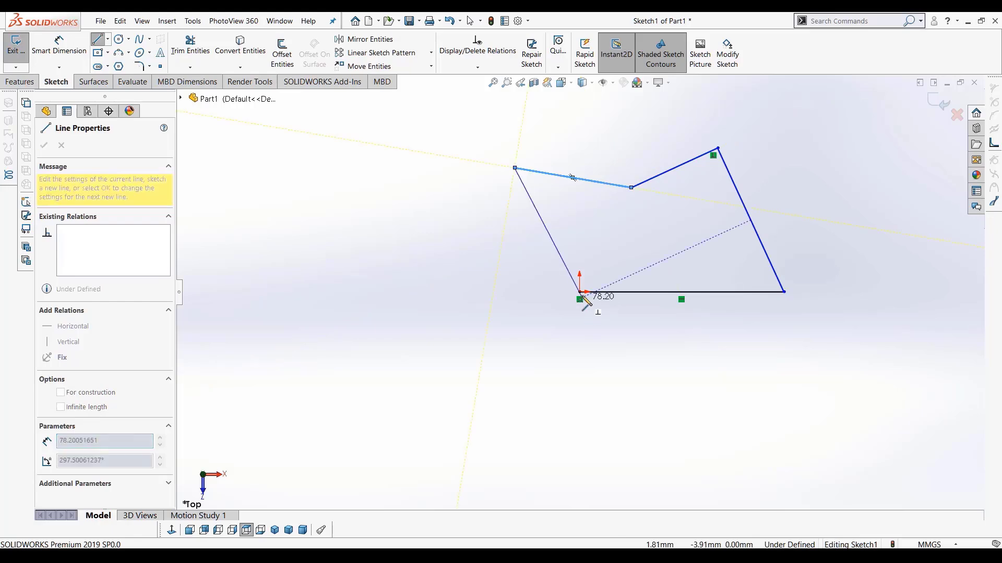
pyautogui.click(579, 292)
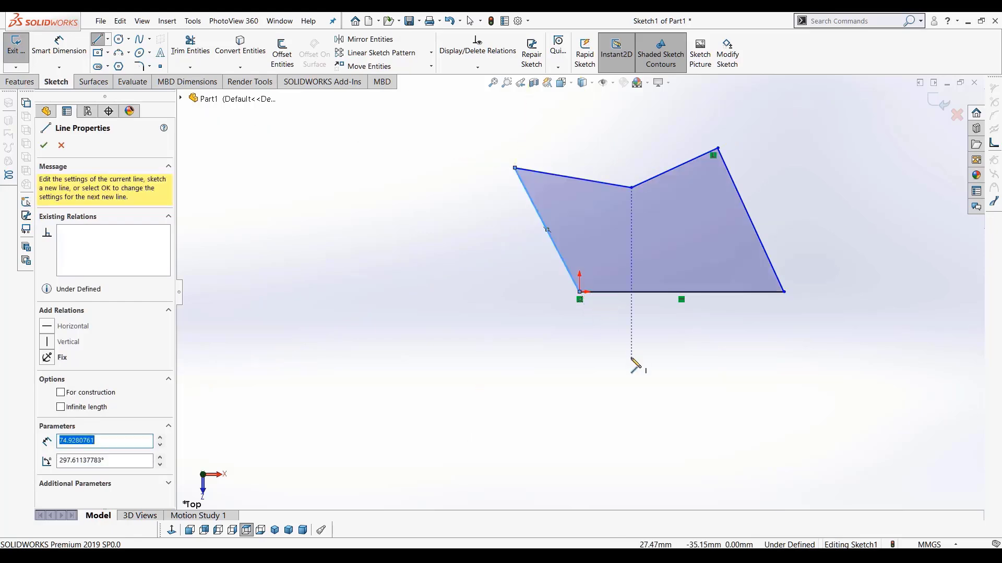
pyautogui.press('Escape')
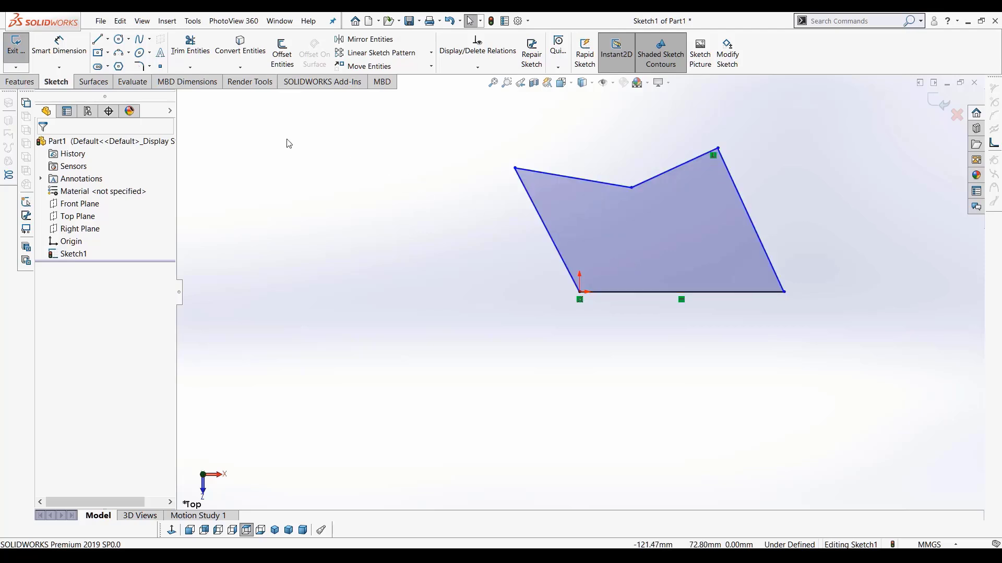
# Extrude the closed five-sided profile 70 mm as a blind boss and orbit around the resulting solid
pyautogui.click(20, 82)
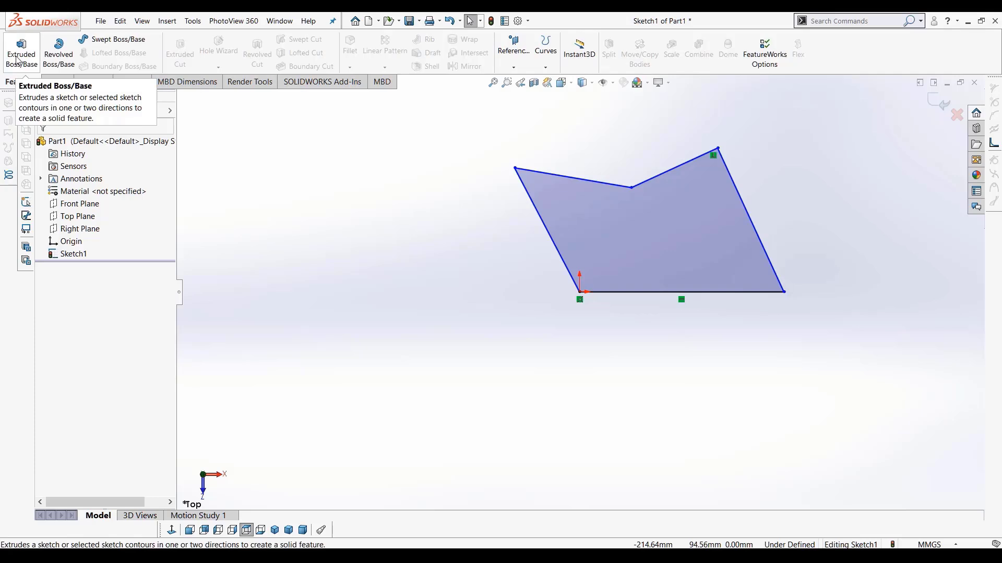
pyautogui.click(20, 58)
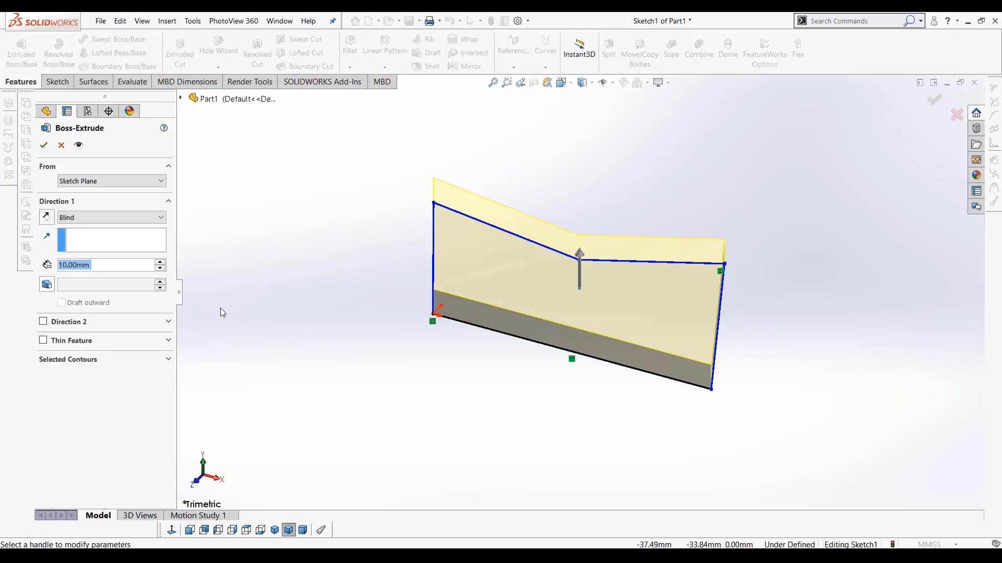
pyautogui.click(160, 263)
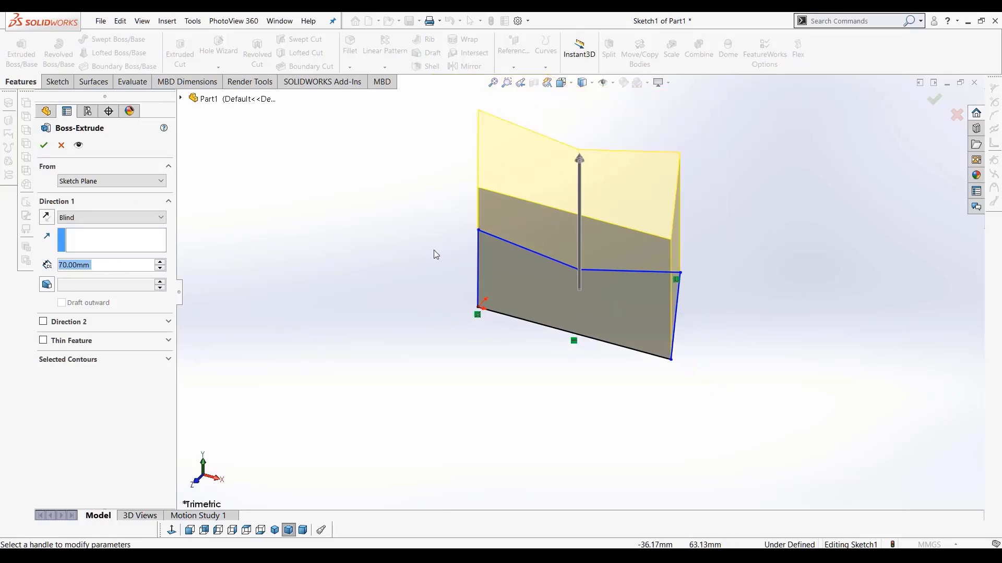
pyautogui.moveTo(436, 255); pyautogui.dragTo(409, 217, button='middle')
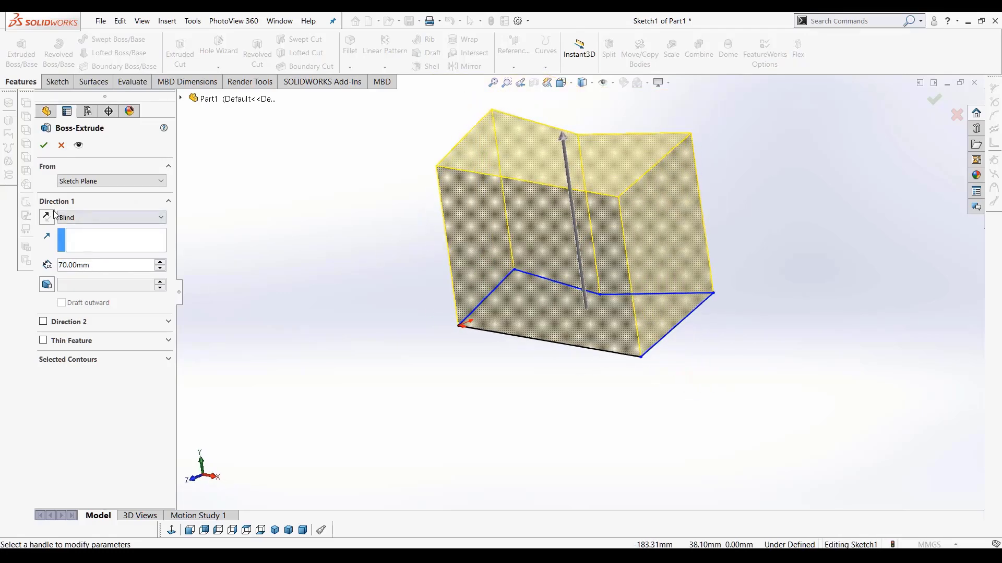
pyautogui.click(45, 146)
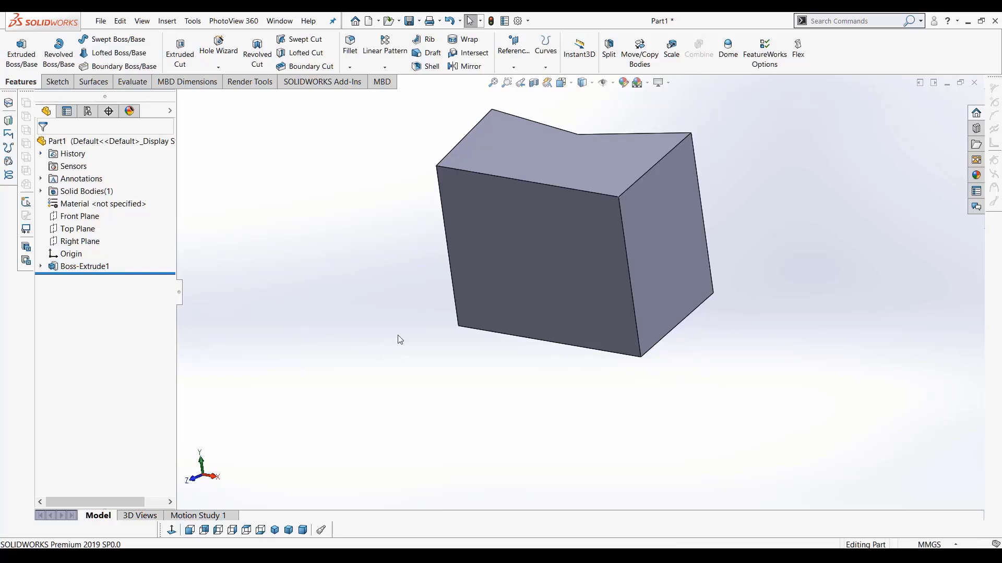
pyautogui.moveTo(398, 336)
pyautogui.mouseDown(button='middle')
pyautogui.moveTo(464, 392)
pyautogui.moveTo(458, 416)
pyautogui.mouseUp(button='middle')
# Delete the extruded boss feature and the five-sided sketch it was built from
pyautogui.click(88, 267)
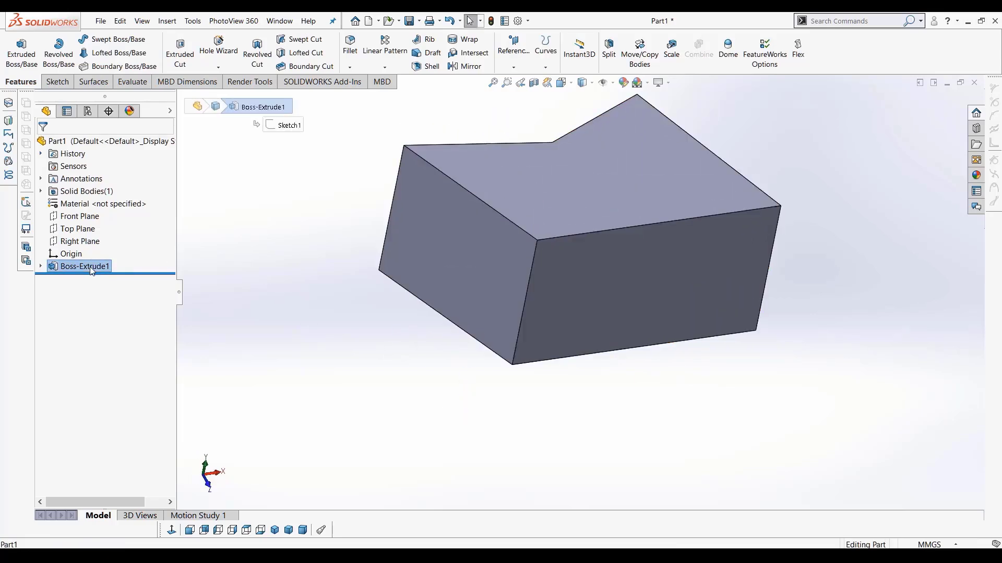
pyautogui.press('Delete')
pyautogui.press('Return')
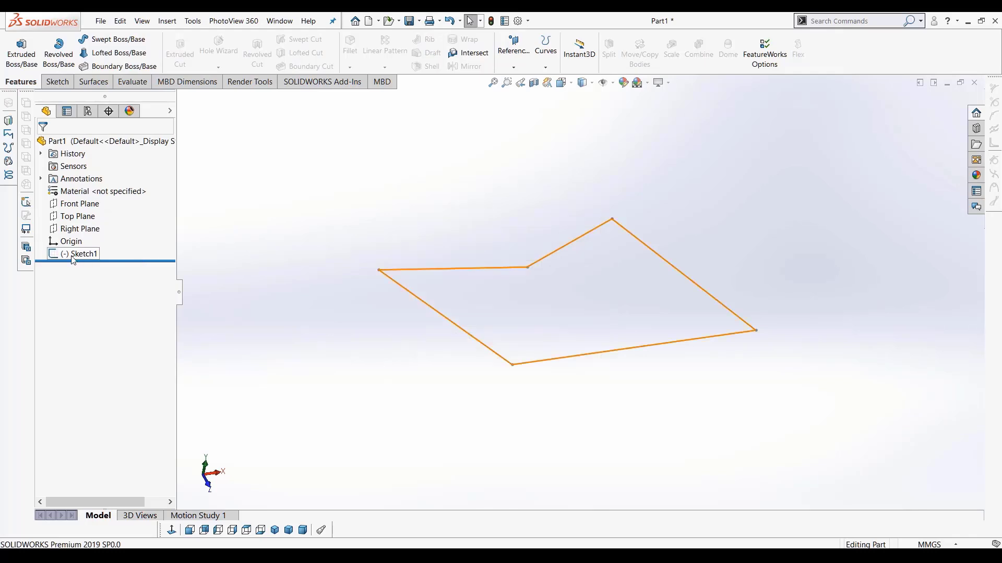
pyautogui.click(73, 260)
pyautogui.press('Delete')
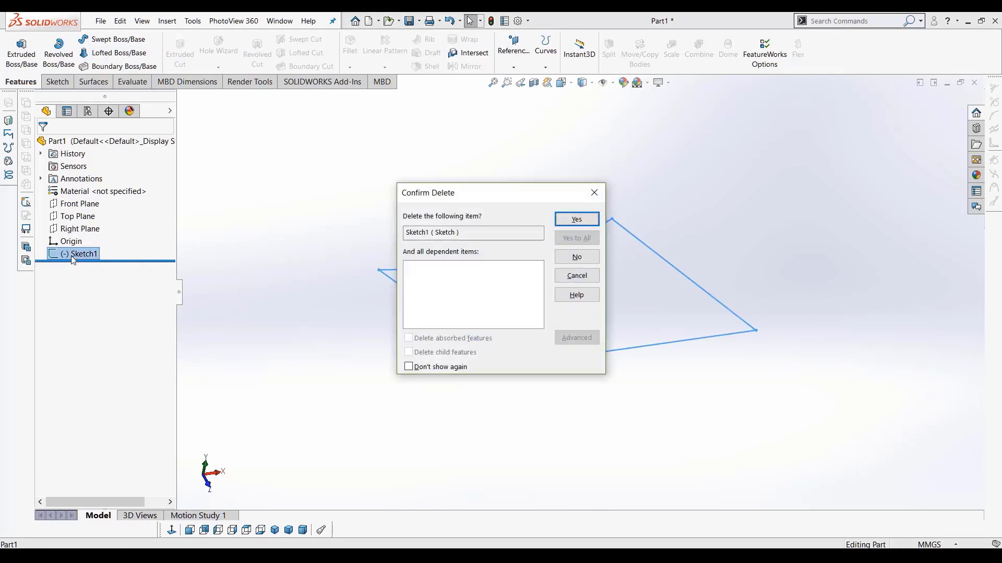
pyautogui.click(573, 219)
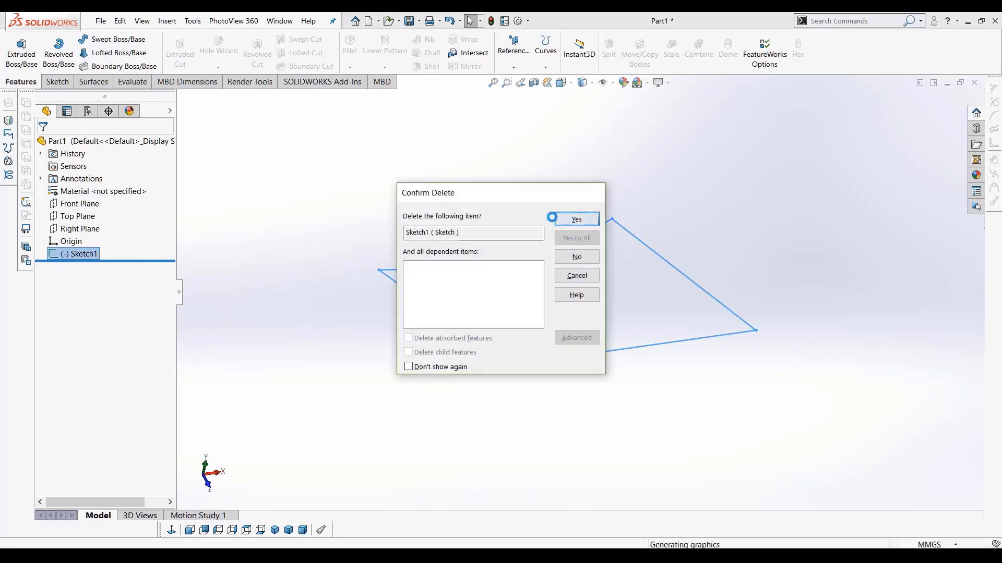
# Sketch on the Top Plane a closed five-sided line profile from the origin with a horizontal base about 67 mm long and a closing side about 87 mm
pyautogui.click(73, 217)
pyautogui.click(58, 81)
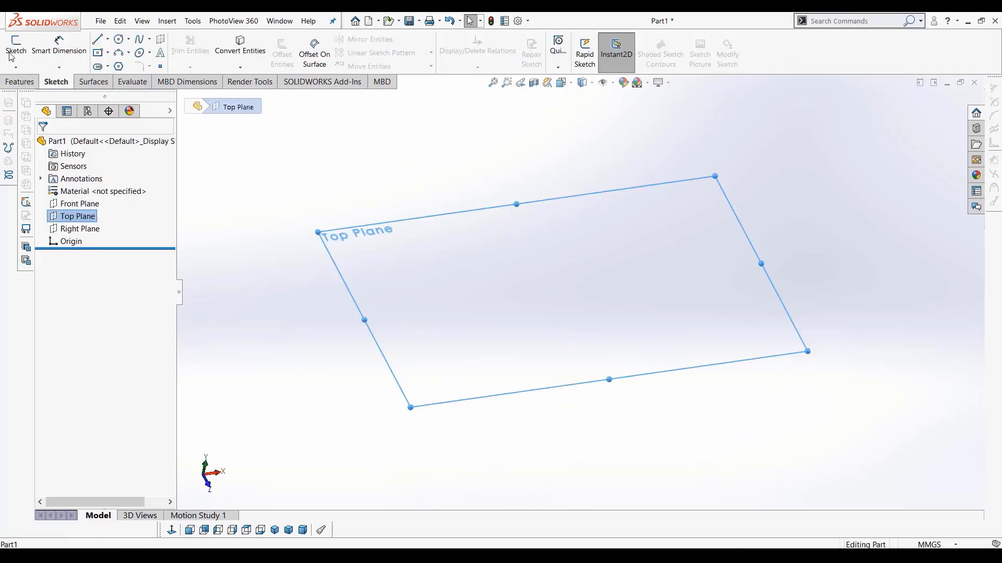
pyautogui.click(12, 52)
pyautogui.press('l')
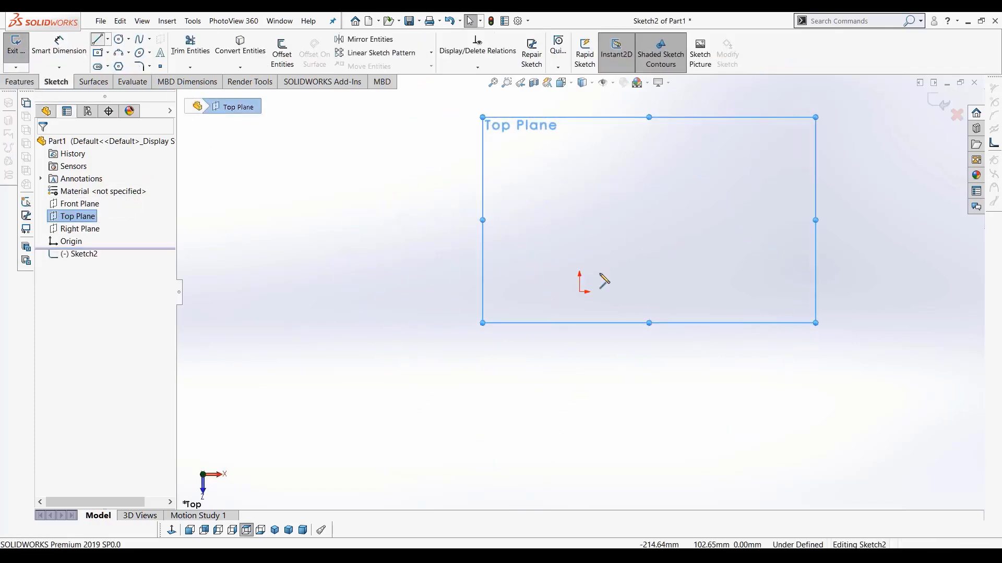
pyautogui.moveTo(579, 293); pyautogui.dragTo(703, 292)
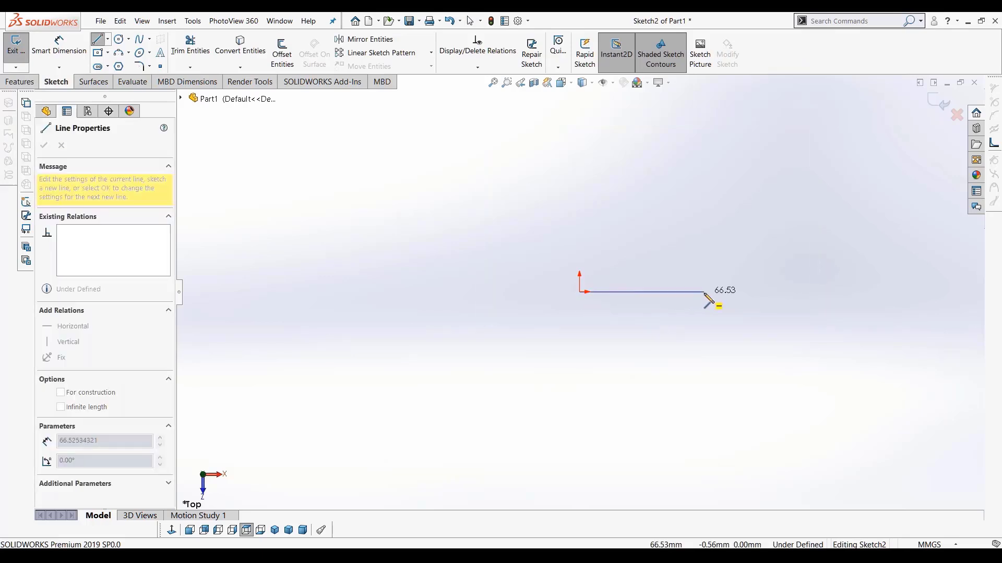
pyautogui.click(759, 225)
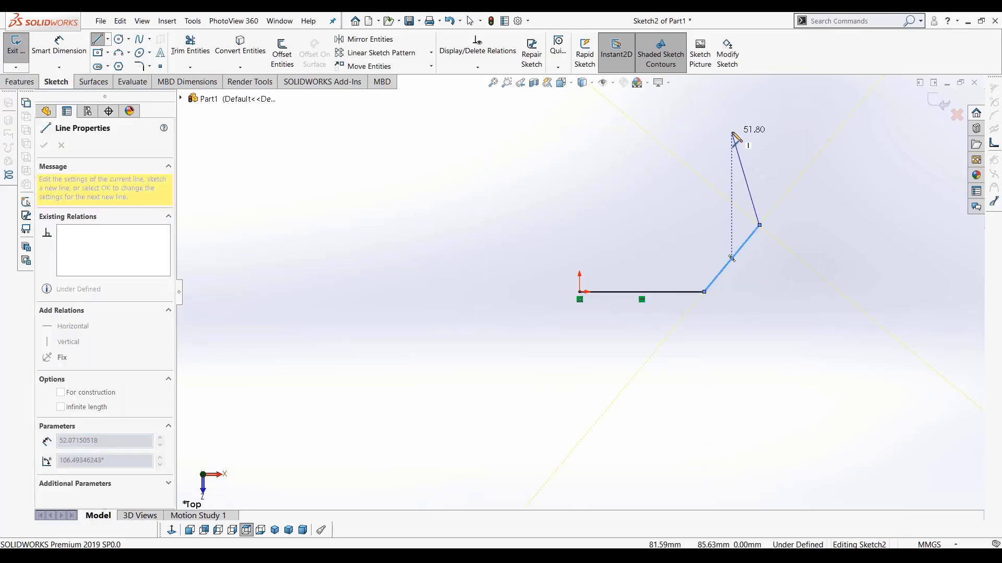
pyautogui.doubleClick(732, 132)
pyautogui.click(604, 132)
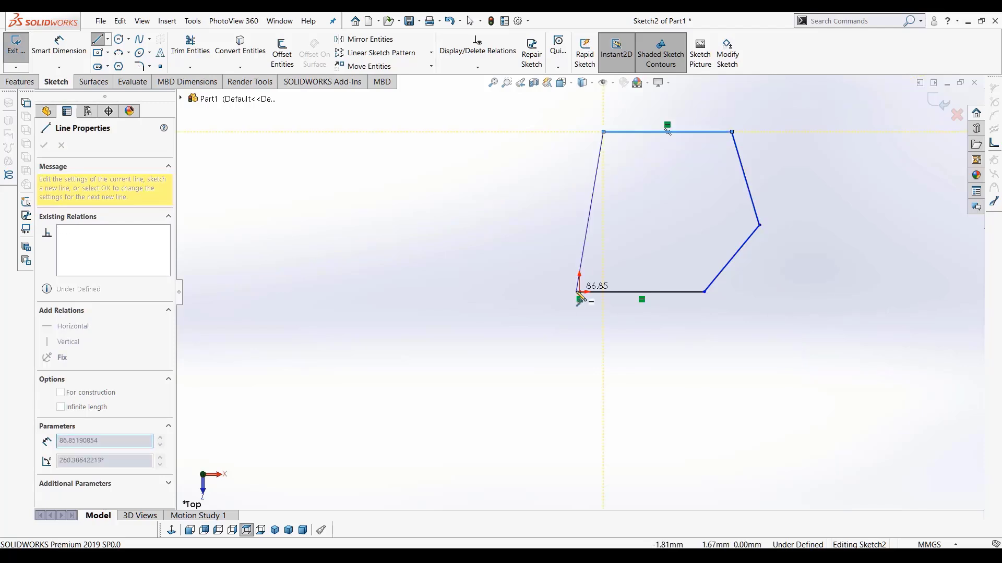
pyautogui.click(580, 292)
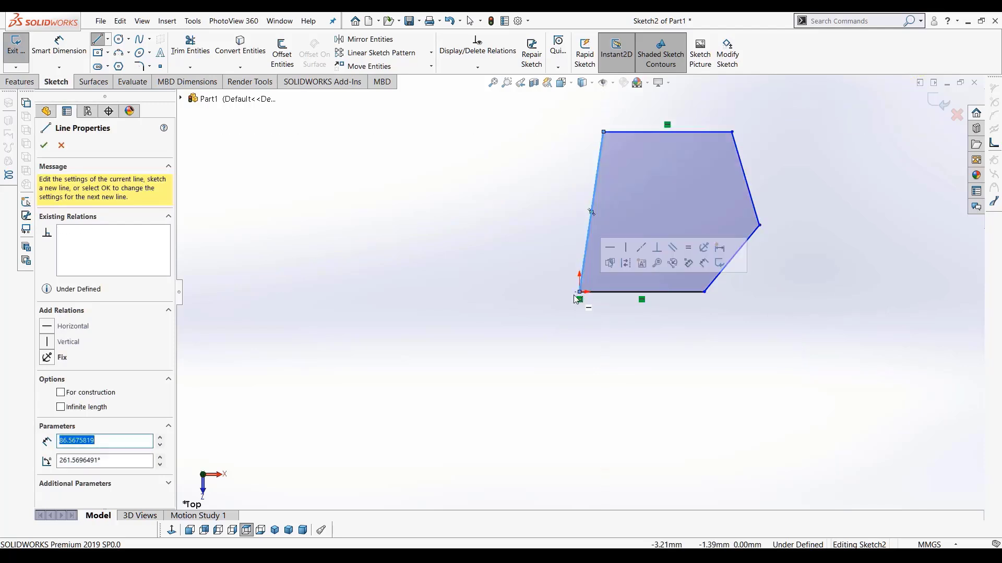
pyautogui.press('Escape')
pyautogui.press('Escape')
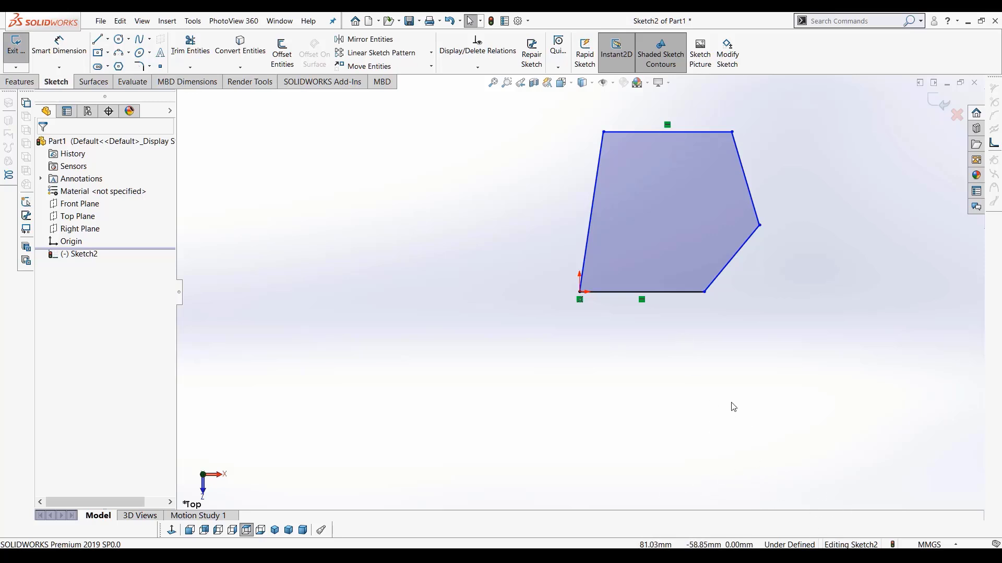
# Pull the base line's free corner outward to about 71 mm, and set the base line's length parameter to 80 mm
pyautogui.moveTo(704, 291)
pyautogui.mouseDown()
pyautogui.moveTo(690, 293)
pyautogui.moveTo(712, 292)
pyautogui.mouseUp()
pyautogui.click(681, 305)
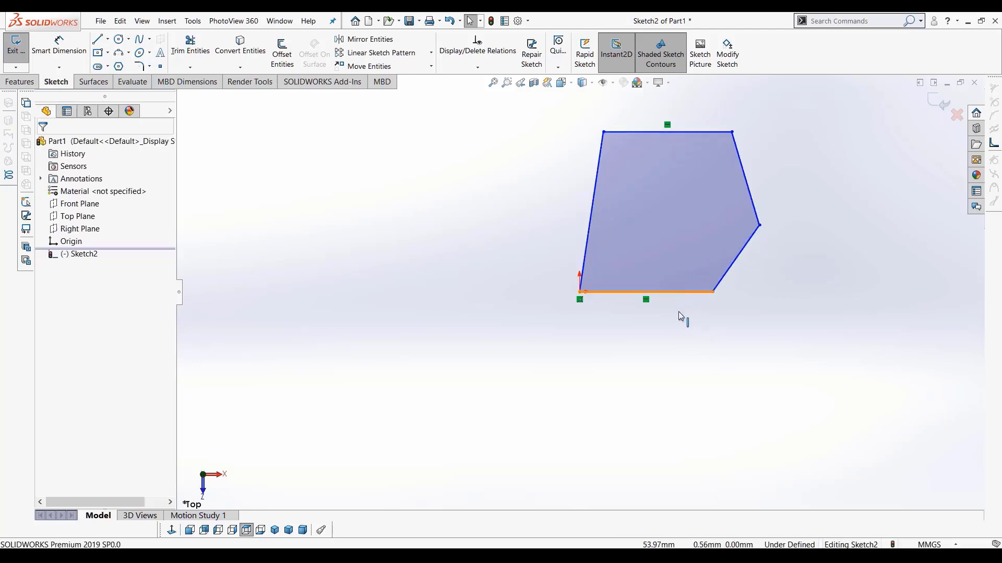
pyautogui.click(680, 292)
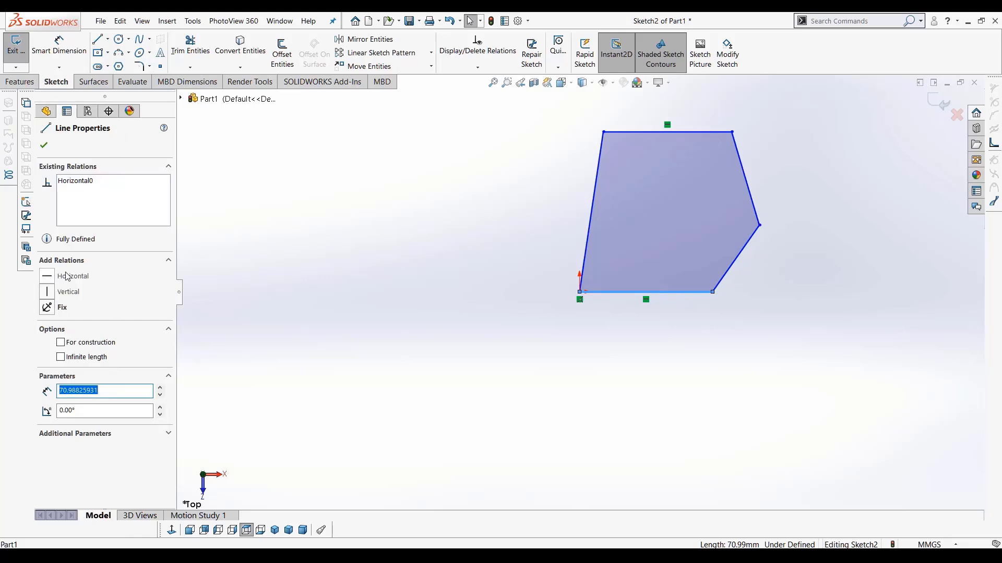
pyautogui.click(83, 390)
pyautogui.moveTo(126, 391); pyautogui.dragTo(9, 392)
pyautogui.moveTo(113, 390); pyautogui.dragTo(1, 373)
pyautogui.write('80.00')
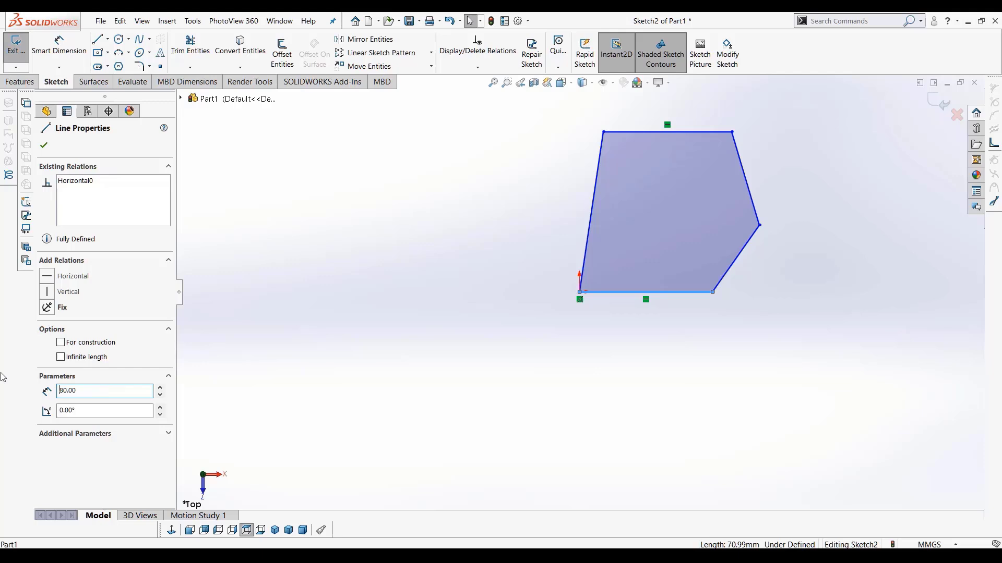
pyautogui.press('Return')
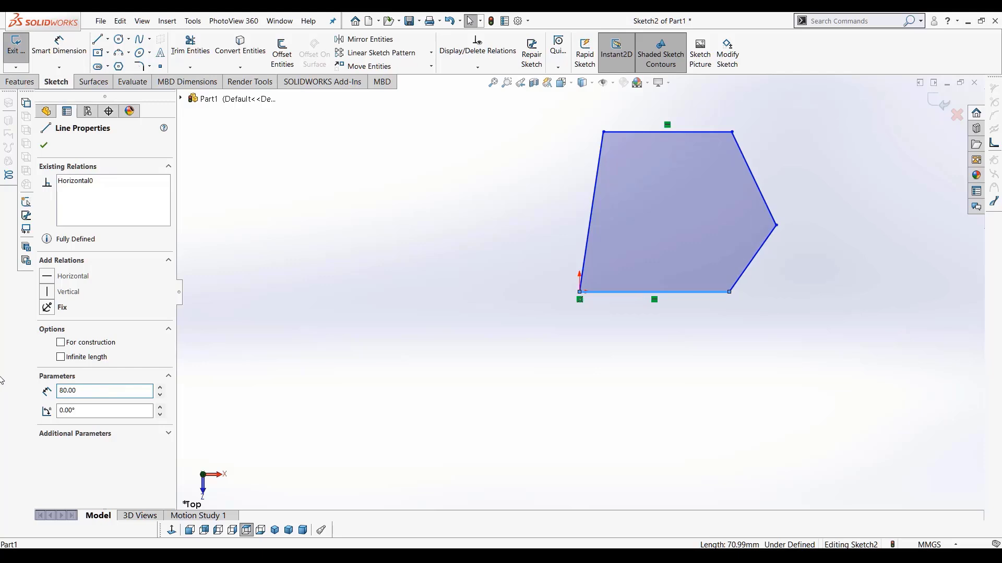
pyautogui.click(705, 322)
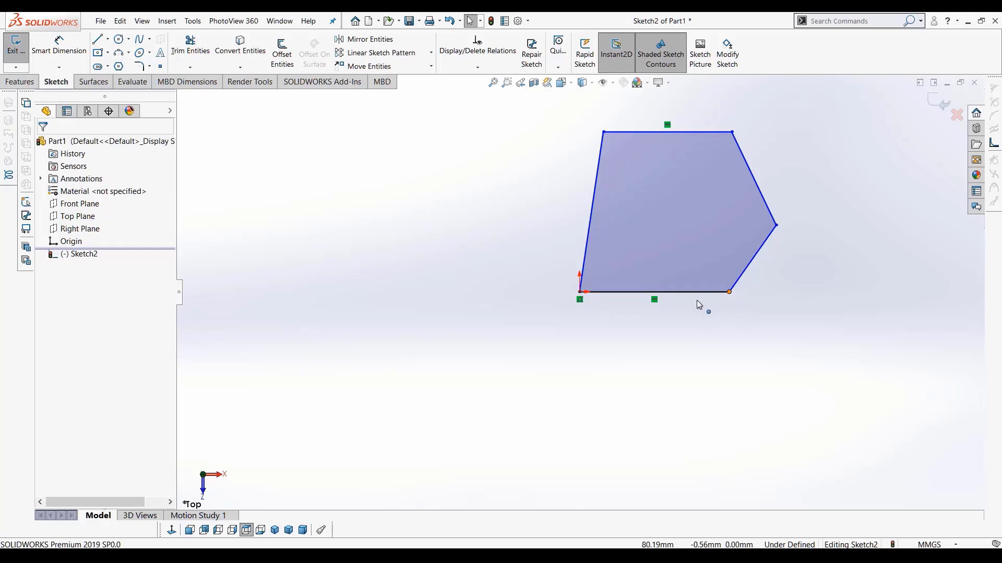
# Stretch the base line by moving its free corner outward, and move it back to about 77 mm from the origin
pyautogui.moveTo(729, 292)
pyautogui.mouseDown()
pyautogui.moveTo(725, 303)
pyautogui.moveTo(758, 309)
pyautogui.mouseUp()
pyautogui.click(745, 384)
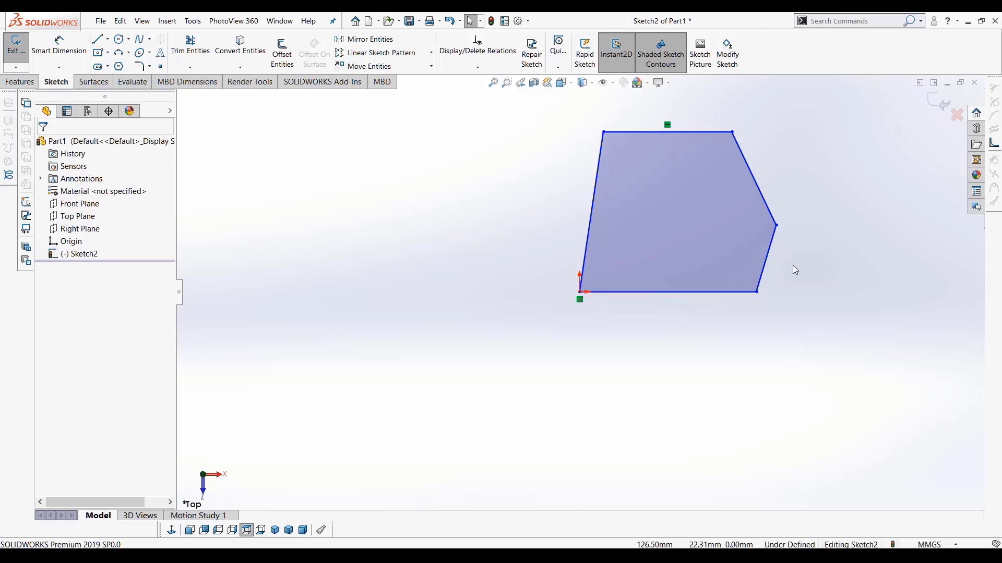
pyautogui.moveTo(756, 293); pyautogui.dragTo(725, 293)
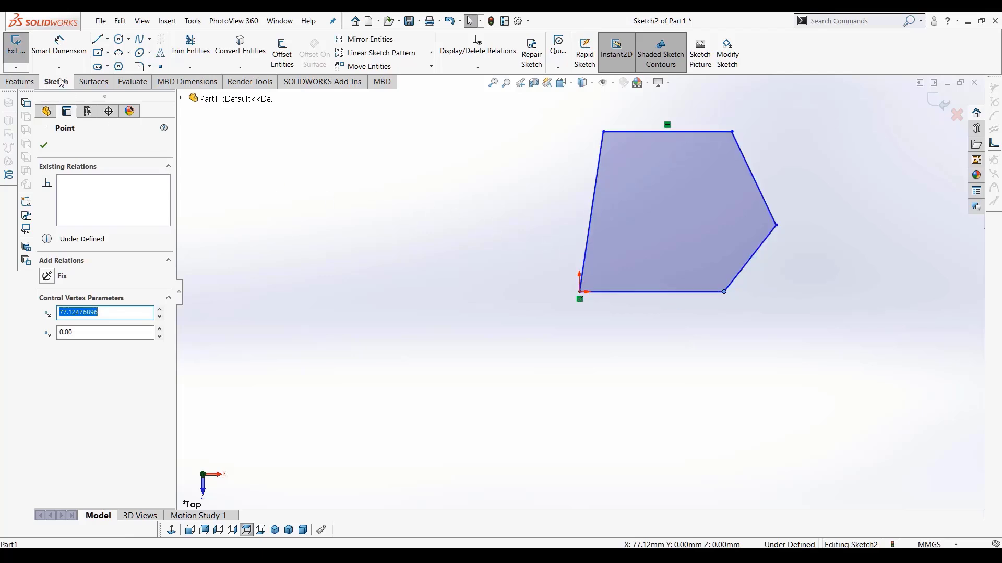
# Add a Smart Dimension of 80 mm to the base line, placed below the profile
pyautogui.click(59, 47)
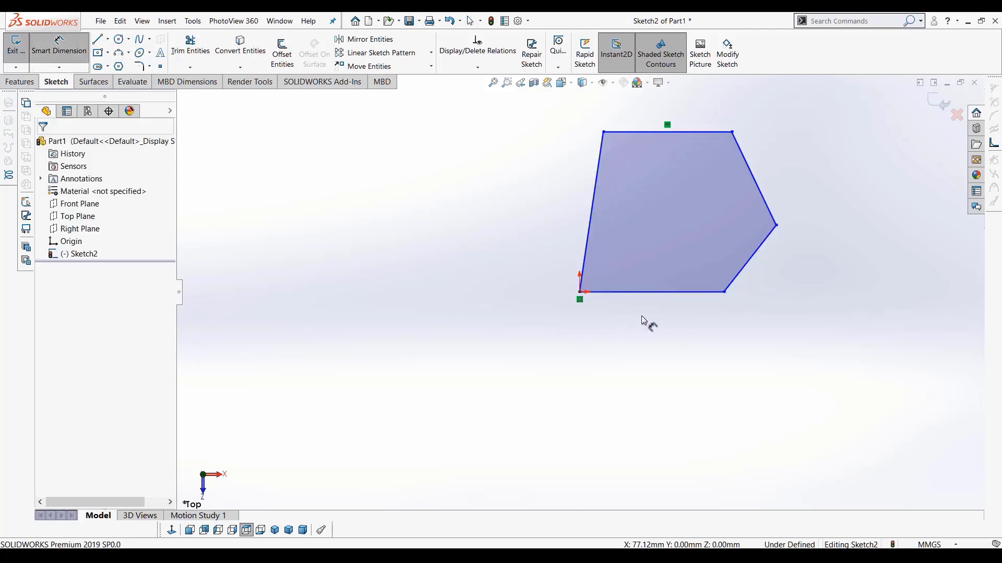
pyautogui.click(673, 292)
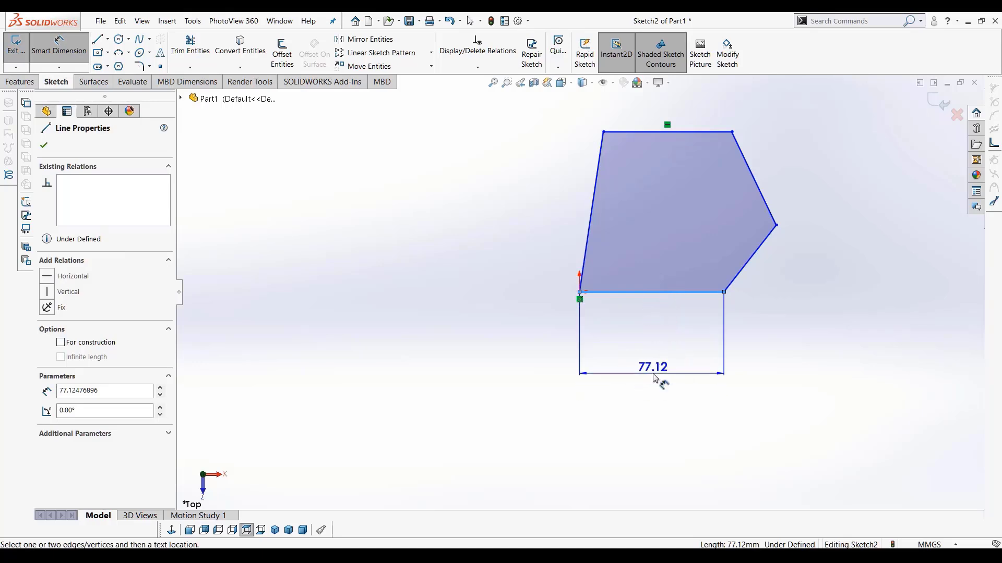
pyautogui.click(656, 379)
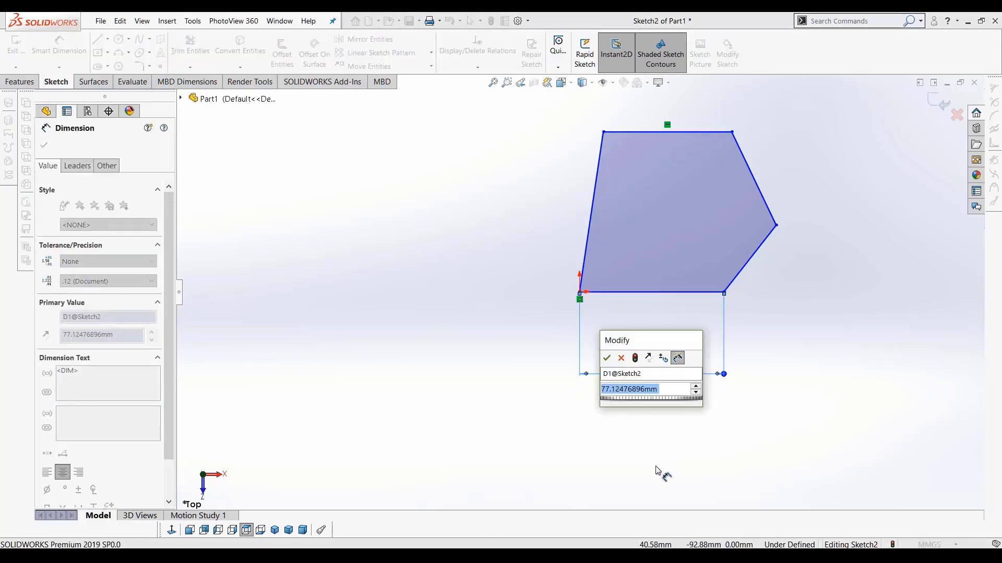
pyautogui.write('80')
pyautogui.press('Return')
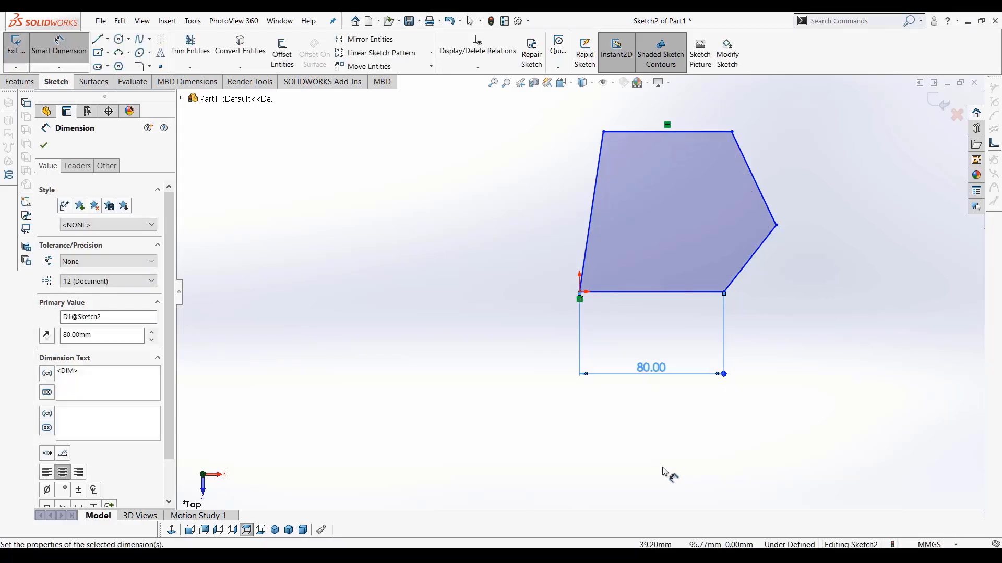
# Try dimensioning the distance between the base line and the upper horizontal line, delete that dimension and leave Smart Dimension
pyautogui.click(666, 294)
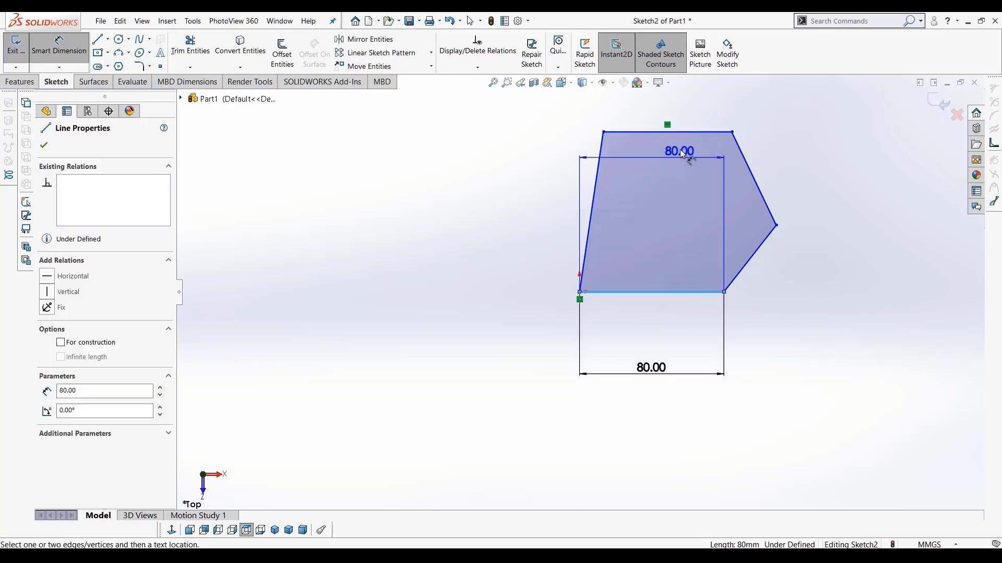
pyautogui.click(690, 134)
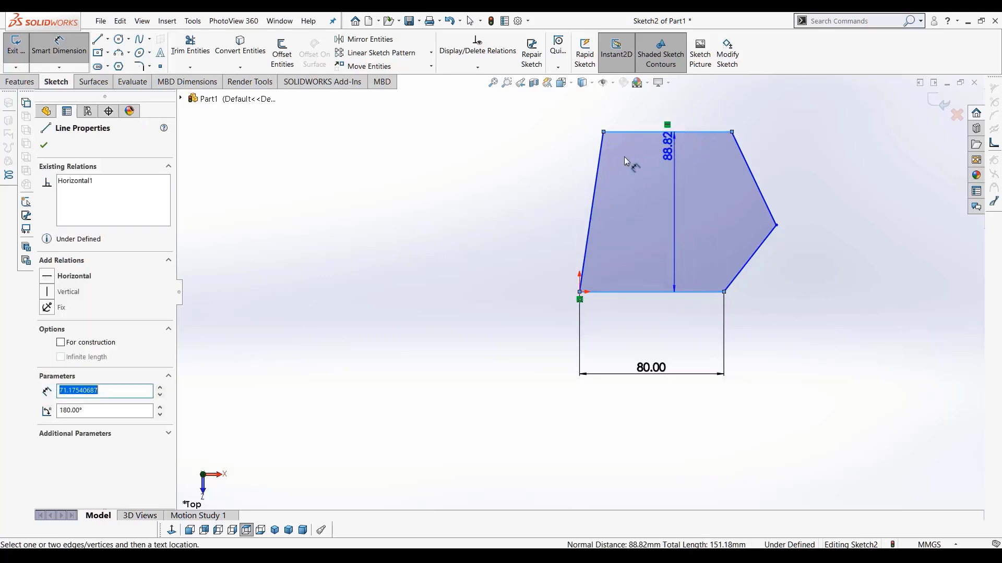
pyautogui.click(586, 293)
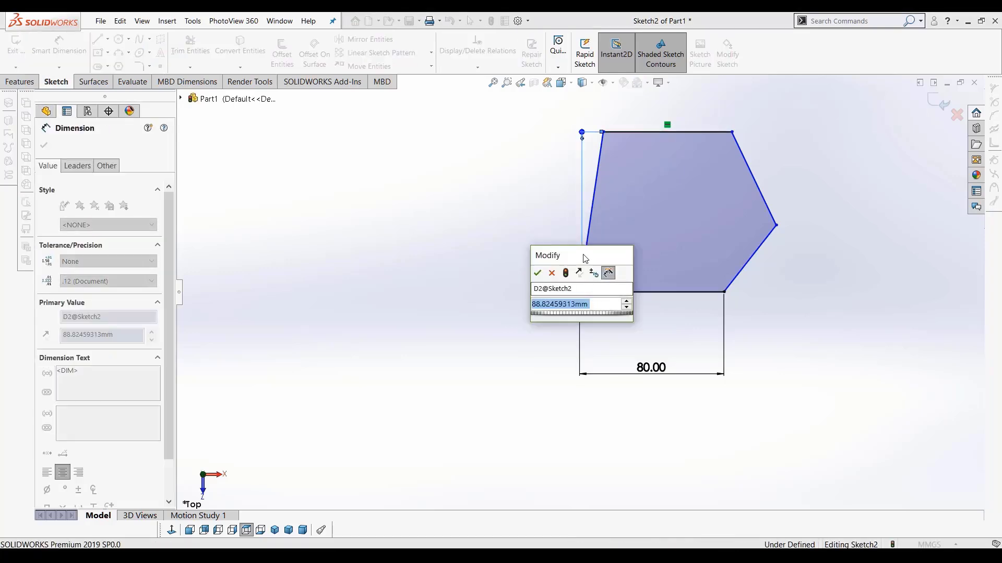
pyautogui.moveTo(461, 264); pyautogui.dragTo(450, 264)
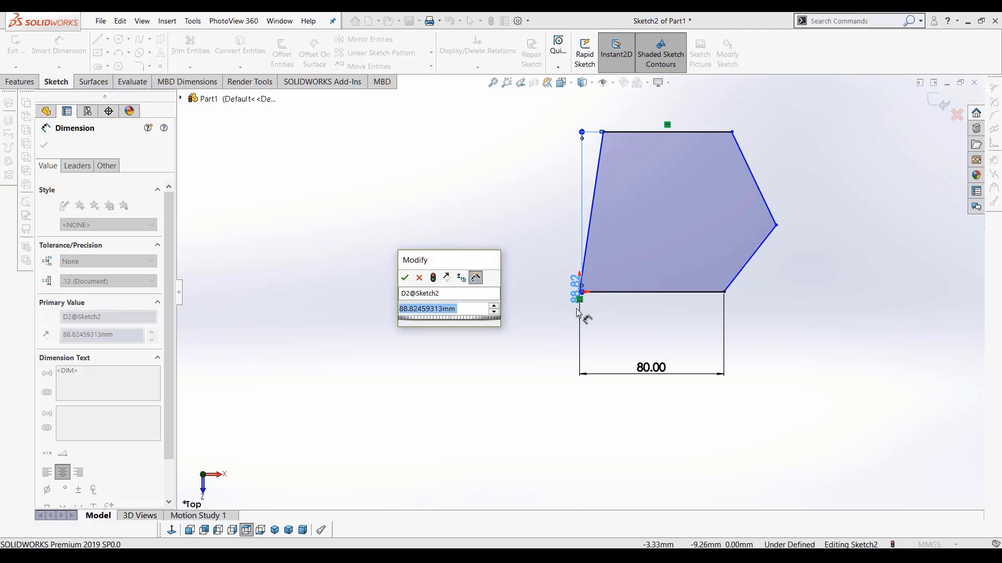
pyautogui.click(417, 278)
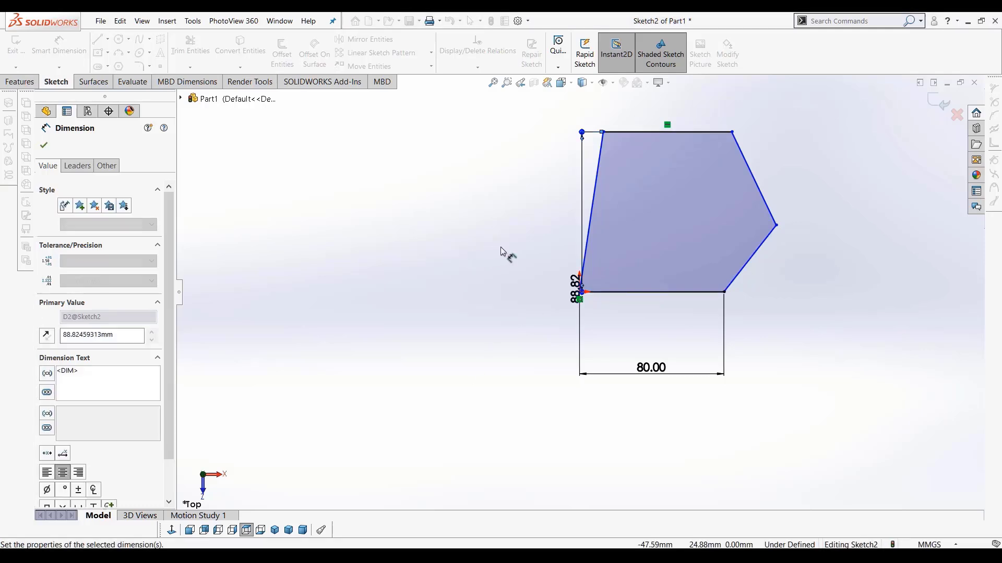
pyautogui.click(537, 213)
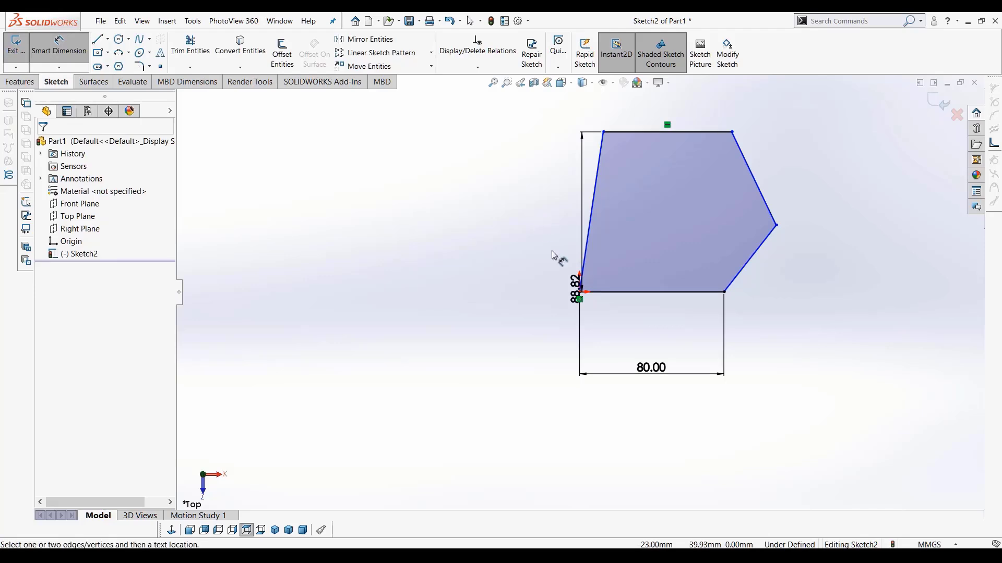
pyautogui.moveTo(576, 281); pyautogui.dragTo(493, 230)
pyautogui.press('Delete')
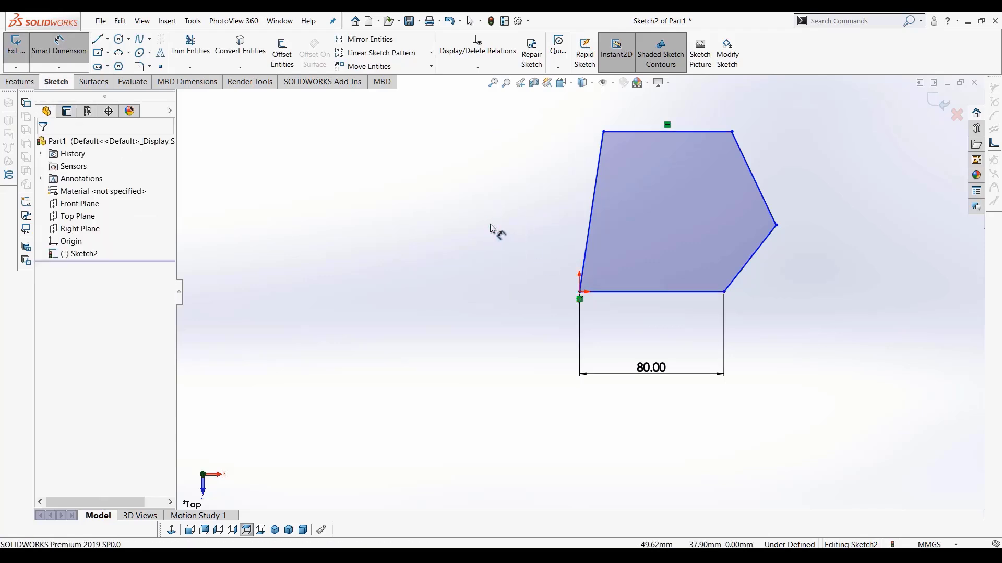
pyautogui.press('Escape')
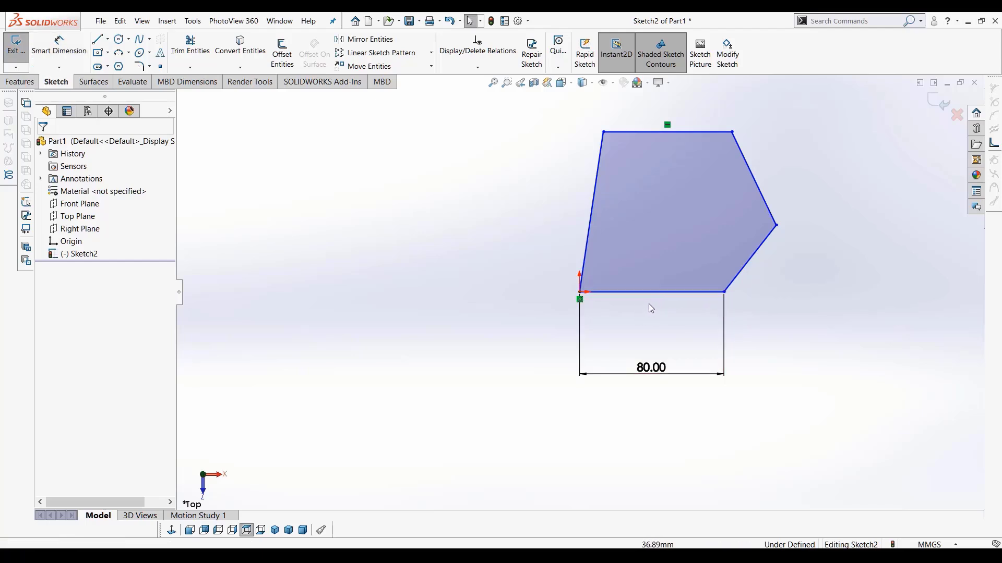
# Check the base line's relations, and tilt it by moving its free corner to about 12 mm below the origin
pyautogui.click(675, 295)
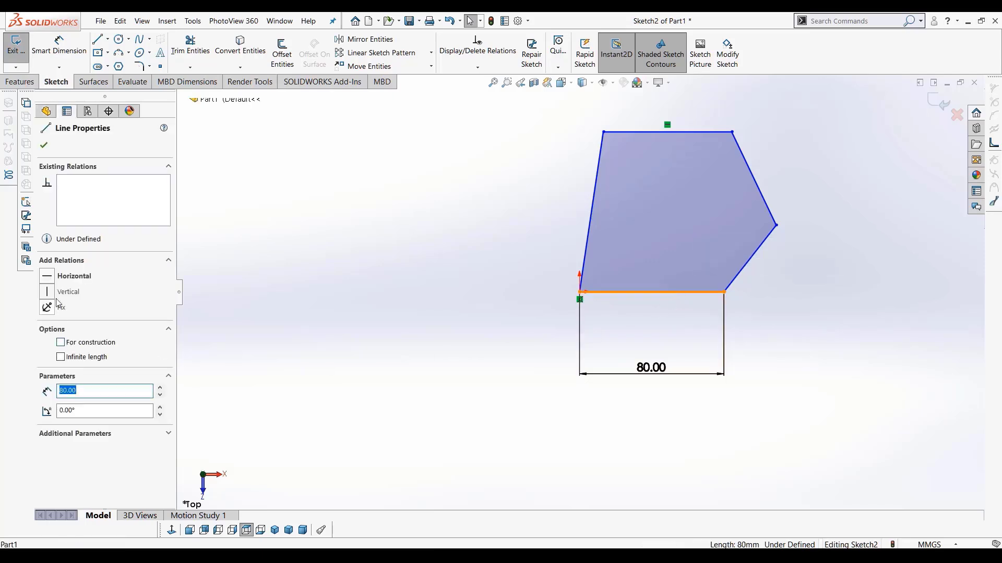
pyautogui.click(704, 325)
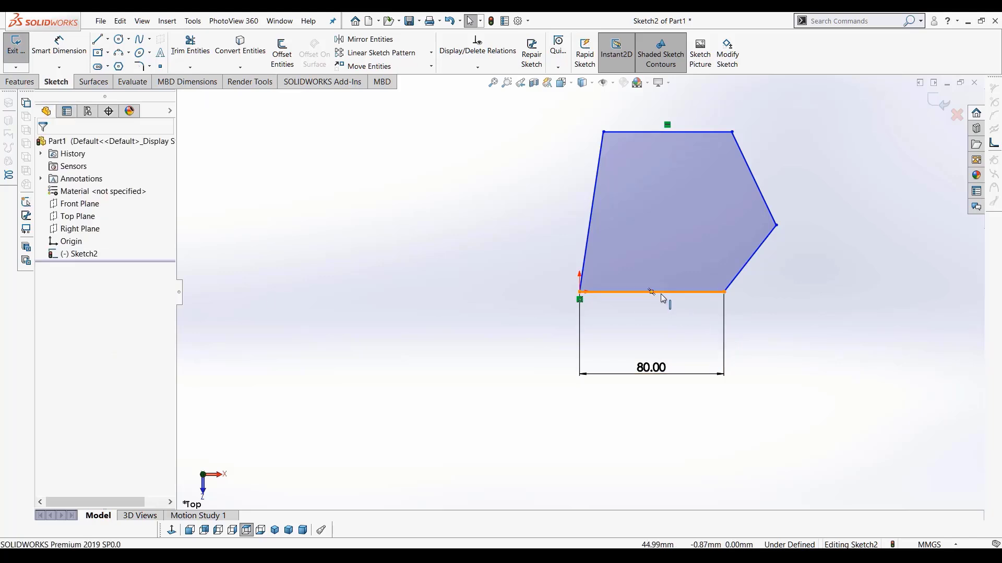
pyautogui.moveTo(724, 292)
pyautogui.mouseDown()
pyautogui.moveTo(722, 331)
pyautogui.moveTo(721, 284)
pyautogui.moveTo(631, 243)
pyautogui.moveTo(652, 294)
pyautogui.moveTo(633, 367)
pyautogui.moveTo(523, 285)
pyautogui.moveTo(653, 230)
pyautogui.moveTo(692, 271)
pyautogui.moveTo(634, 159)
pyautogui.moveTo(667, 309)
pyautogui.moveTo(703, 296)
pyautogui.moveTo(697, 249)
pyautogui.moveTo(722, 313)
pyautogui.mouseUp()
pyautogui.click(777, 370)
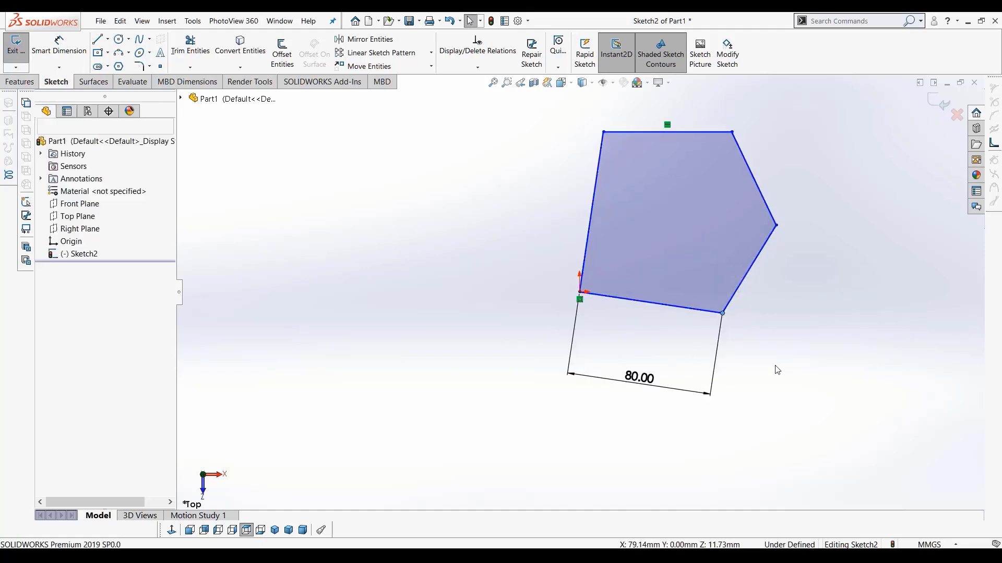
# Add a Horizontal relation to the tilted base line
pyautogui.click(652, 307)
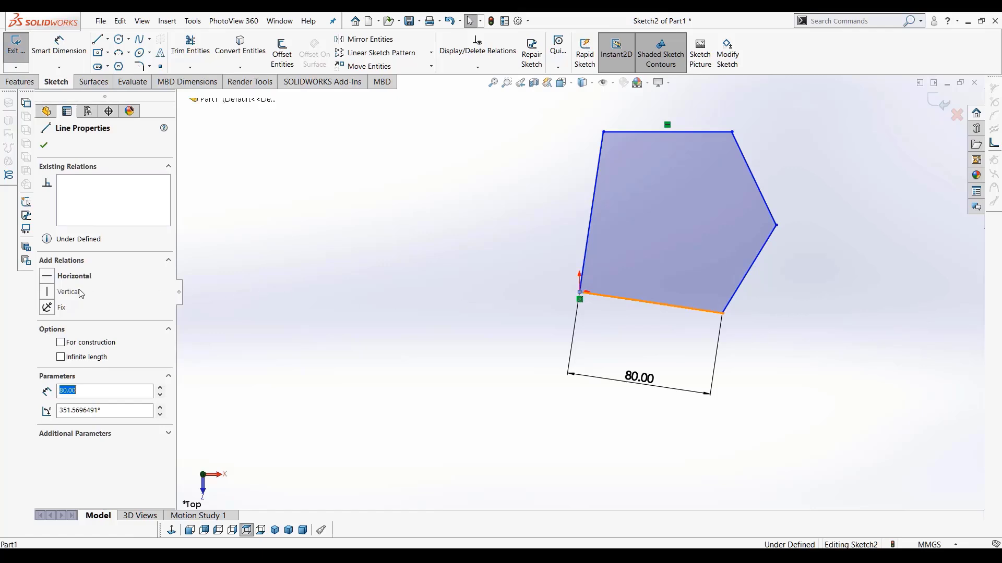
pyautogui.click(50, 281)
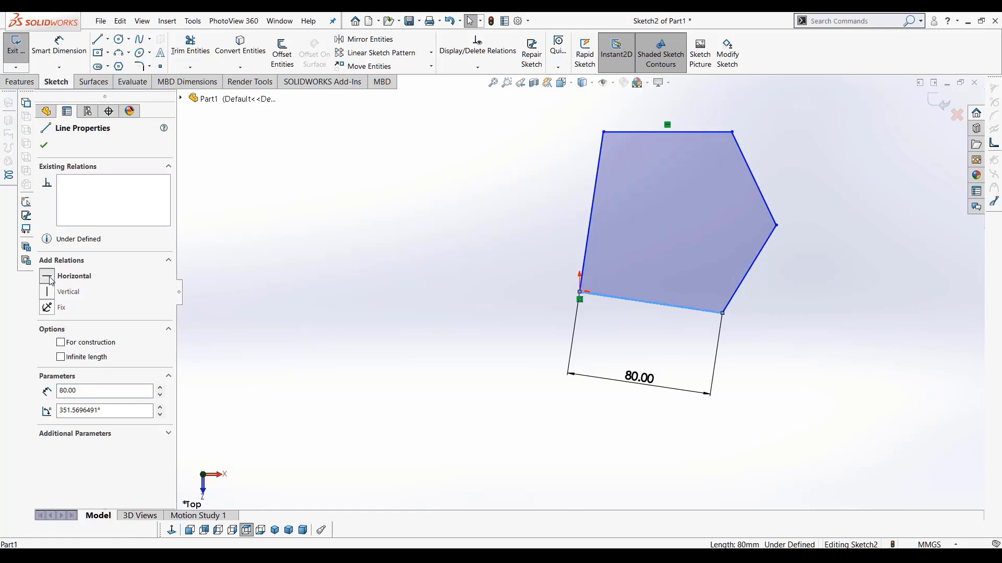
pyautogui.click(412, 324)
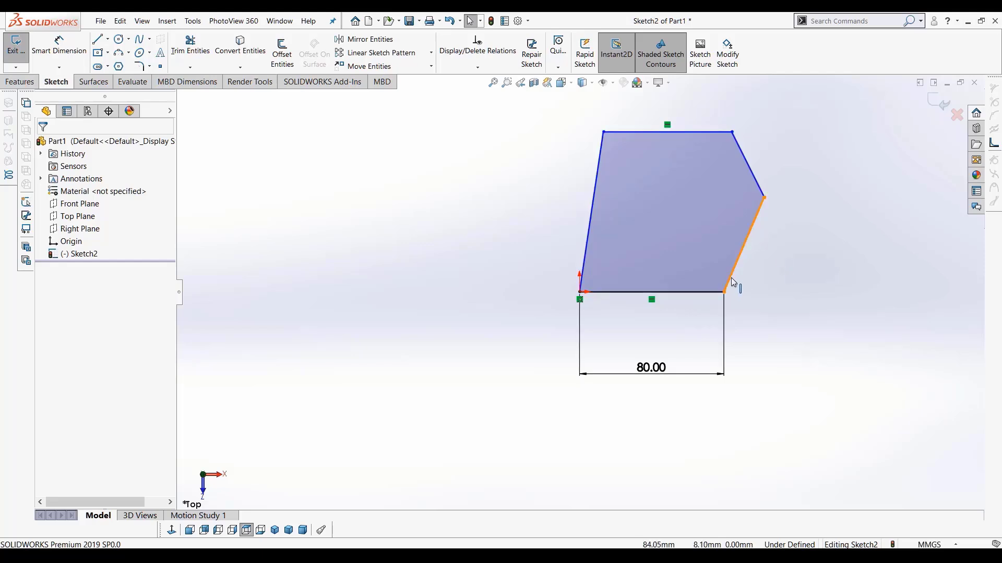
# Add a Vertical relation to the slanted edge that rises from the base line's free end
pyautogui.click(748, 240)
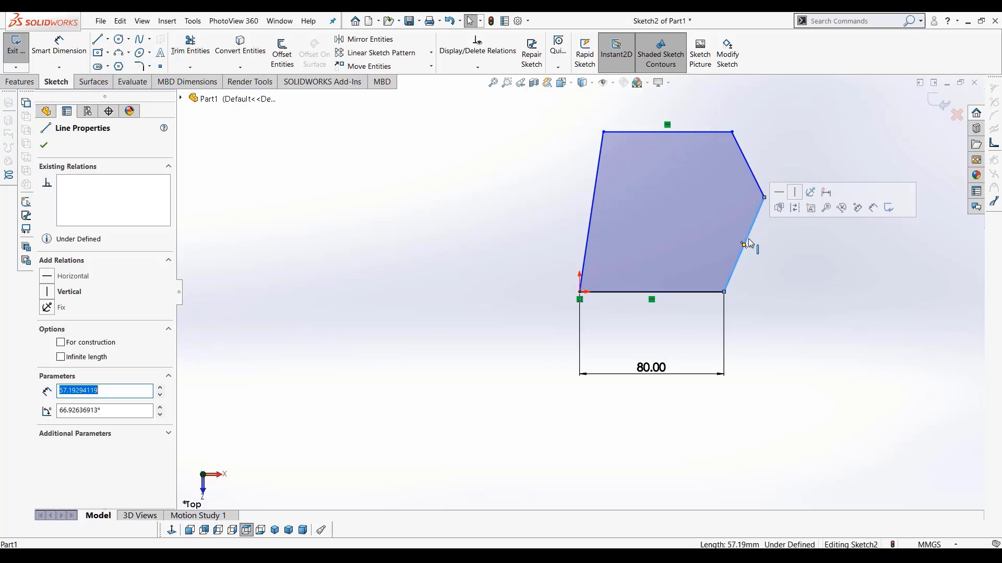
pyautogui.click(47, 292)
pyautogui.press('Escape')
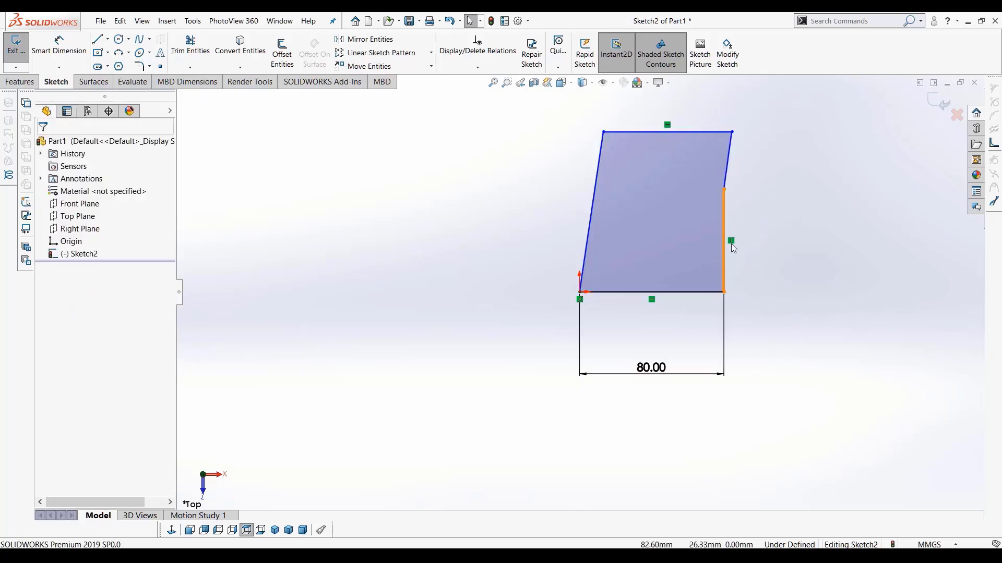
# Delete the Vertical relation from the right-hand edge, and move that edge's upper end inward to slant it
pyautogui.click(731, 242)
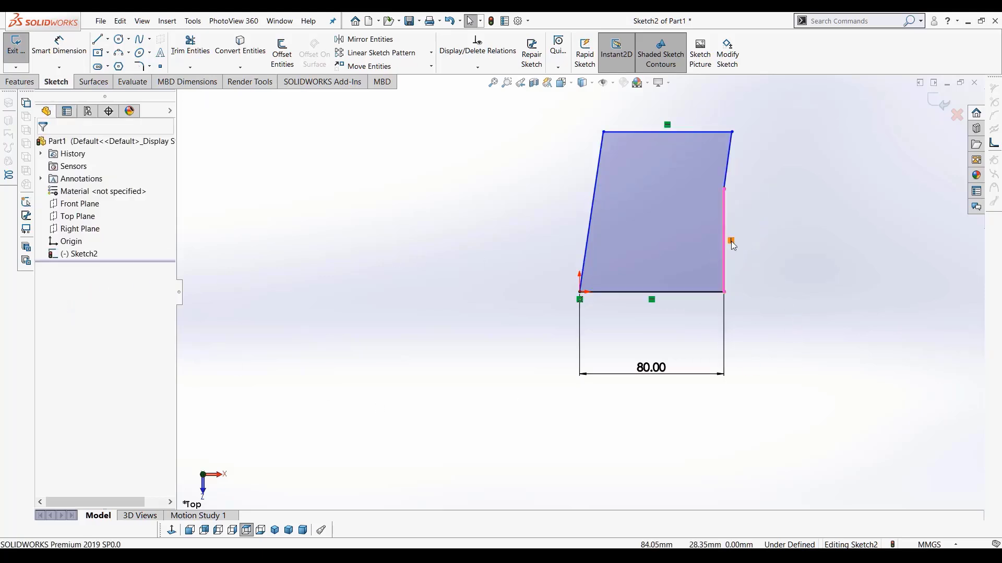
pyautogui.click(681, 335)
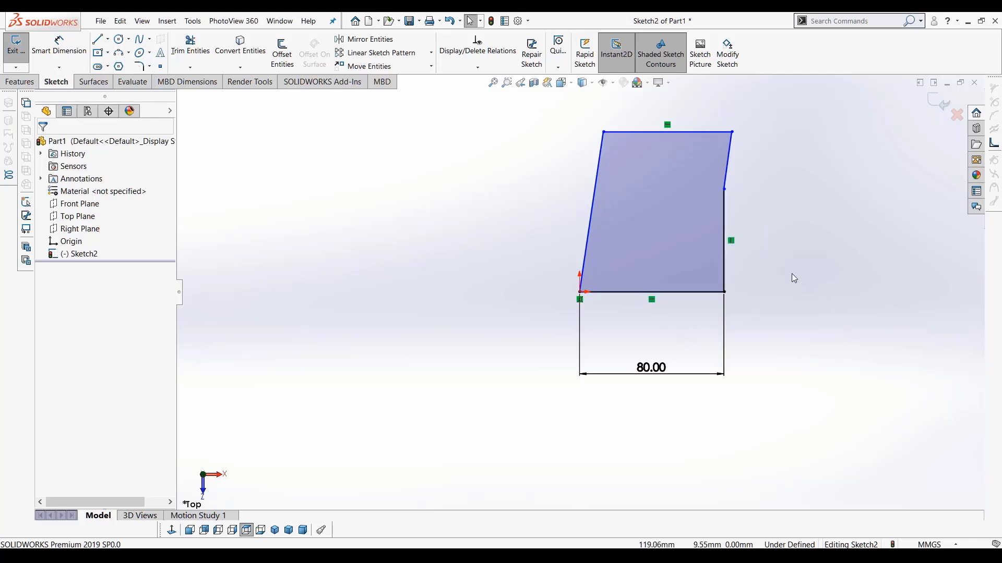
pyautogui.click(733, 241)
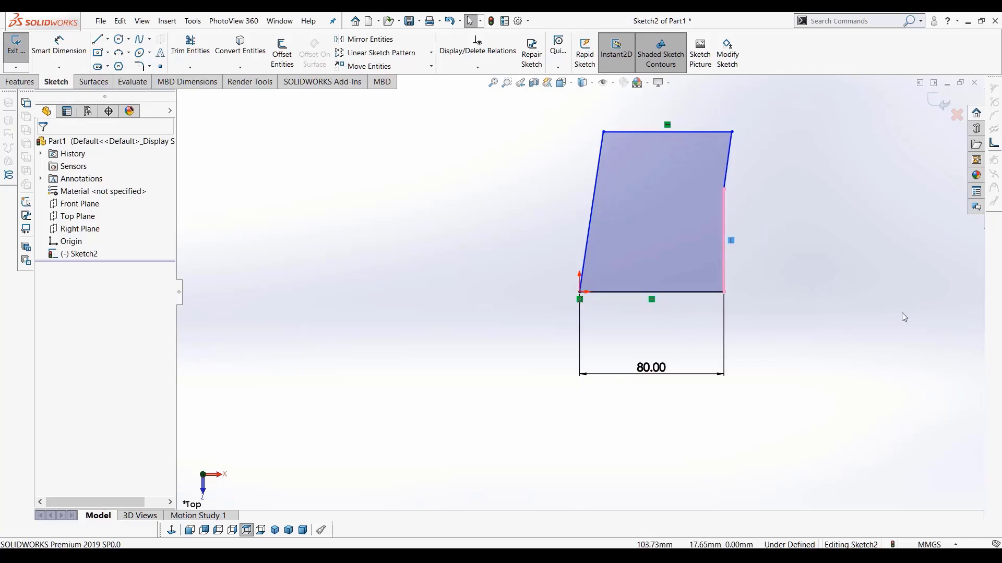
pyautogui.press('Delete')
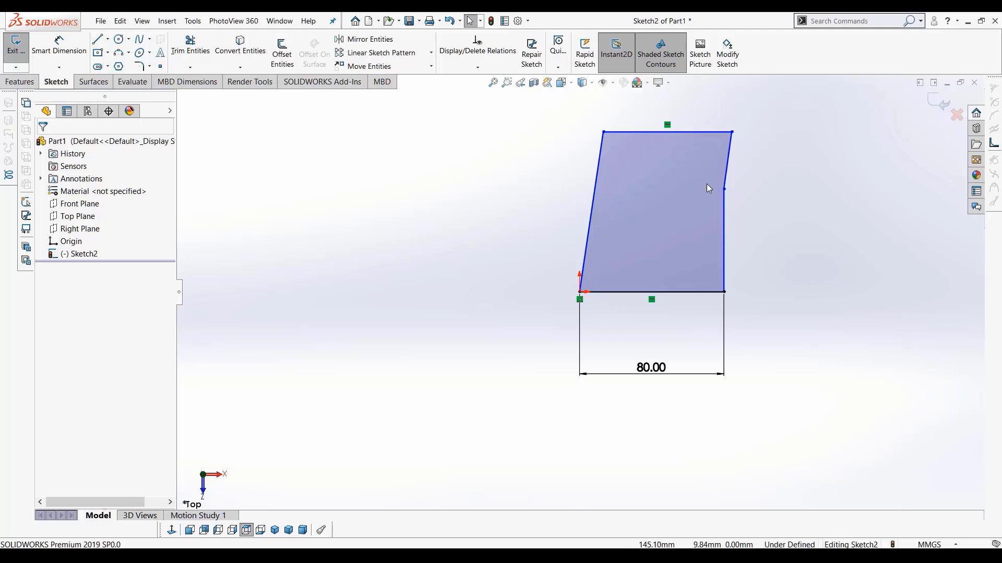
pyautogui.moveTo(723, 190)
pyautogui.mouseDown()
pyautogui.moveTo(802, 222)
pyautogui.moveTo(679, 206)
pyautogui.moveTo(786, 215)
pyautogui.moveTo(715, 207)
pyautogui.mouseUp()
pyautogui.click(796, 260)
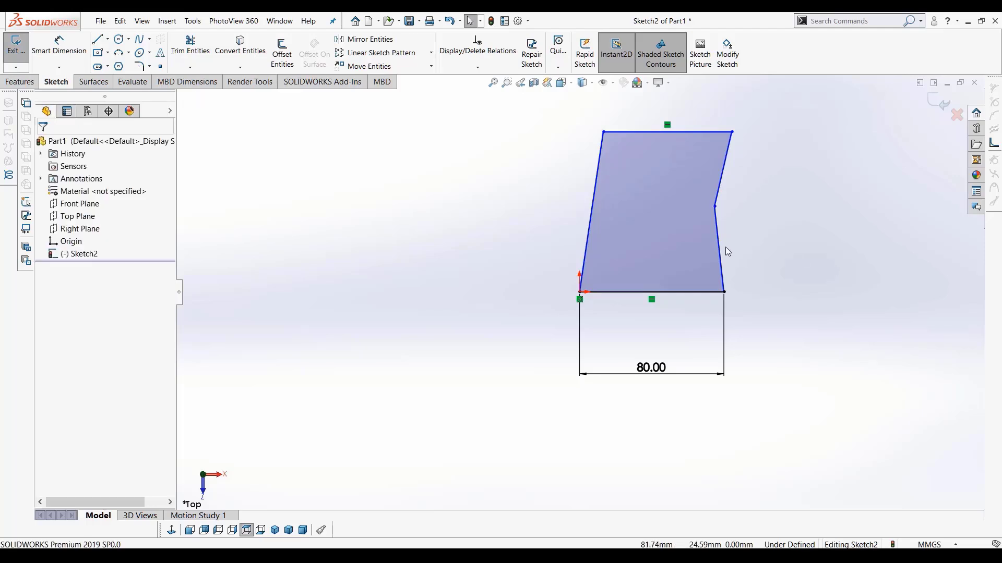
# Make the slanted right-hand edge vertical again with a Vertical relation
pyautogui.click(721, 250)
pyautogui.click(47, 292)
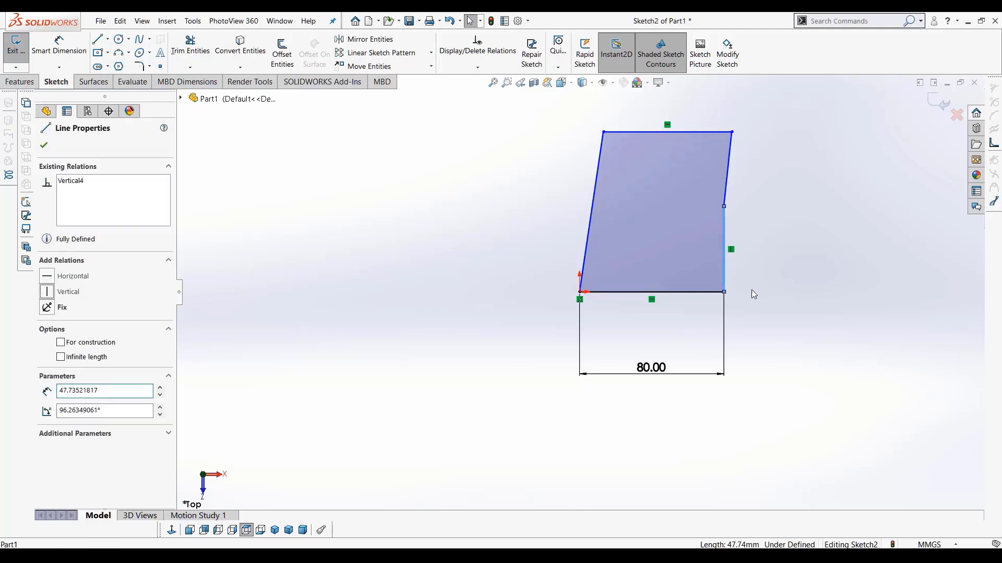
pyautogui.click(744, 152)
# Move the upper horizontal line's right end inward so the sloped line joining the vertical edge is about 41 mm long
pyautogui.moveTo(731, 131); pyautogui.dragTo(672, 154)
pyautogui.click(824, 269)
pyautogui.scroll(-2, 777, 255)
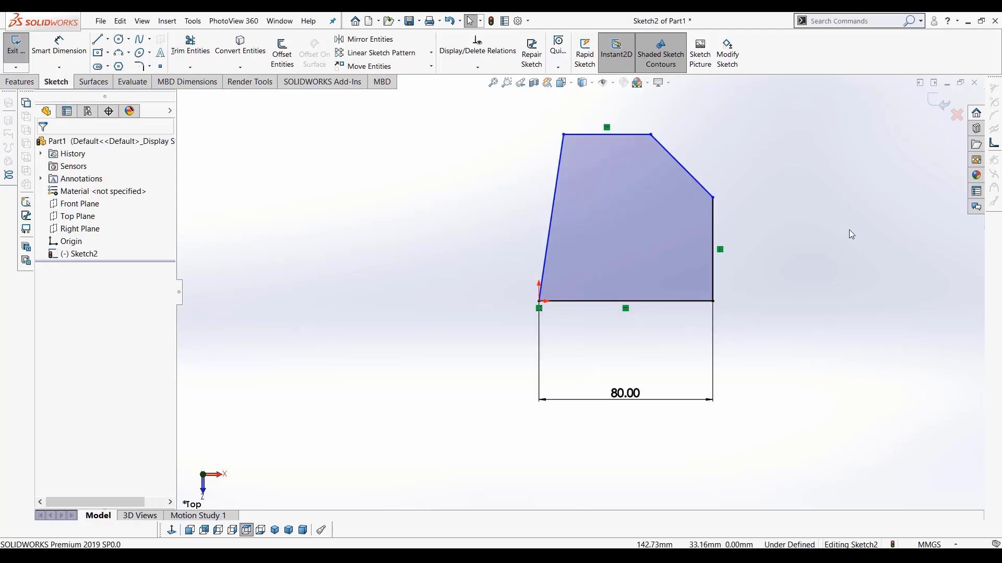
# Add a 120° angle dimension between the sloped line and the vertical right-hand edge, placed inside the profile
pyautogui.click(63, 47)
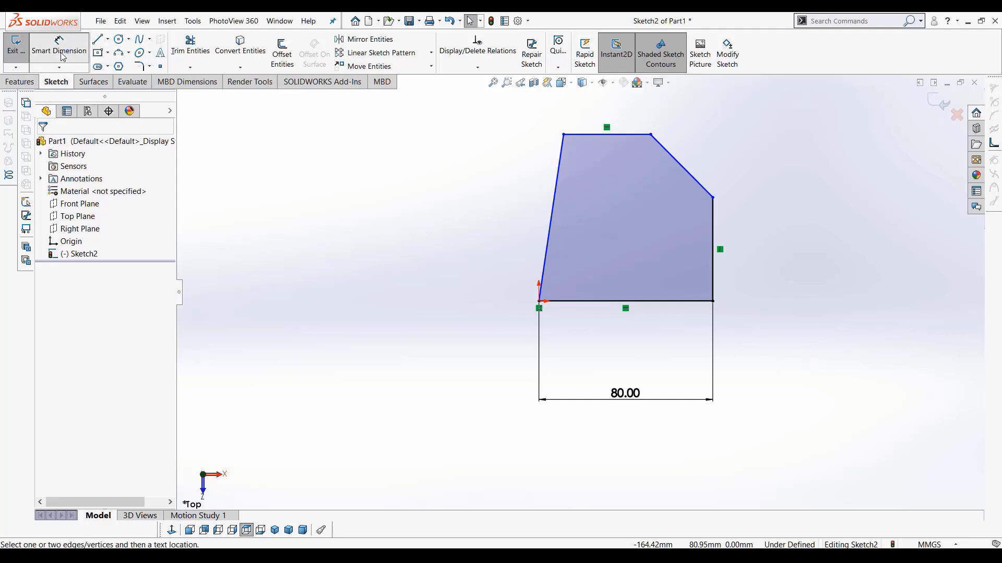
pyautogui.click(677, 165)
pyautogui.click(712, 230)
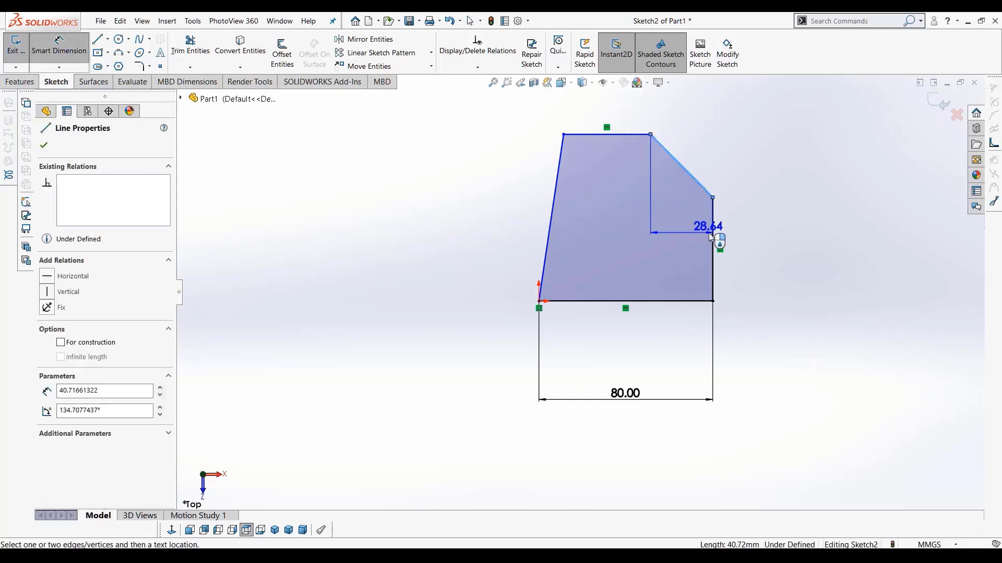
pyautogui.click(713, 238)
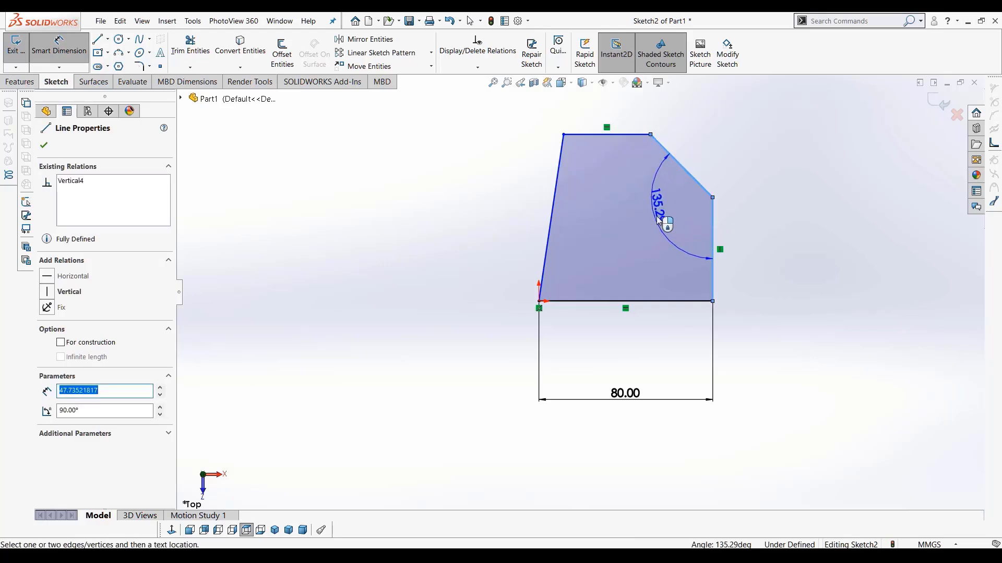
pyautogui.click(669, 231)
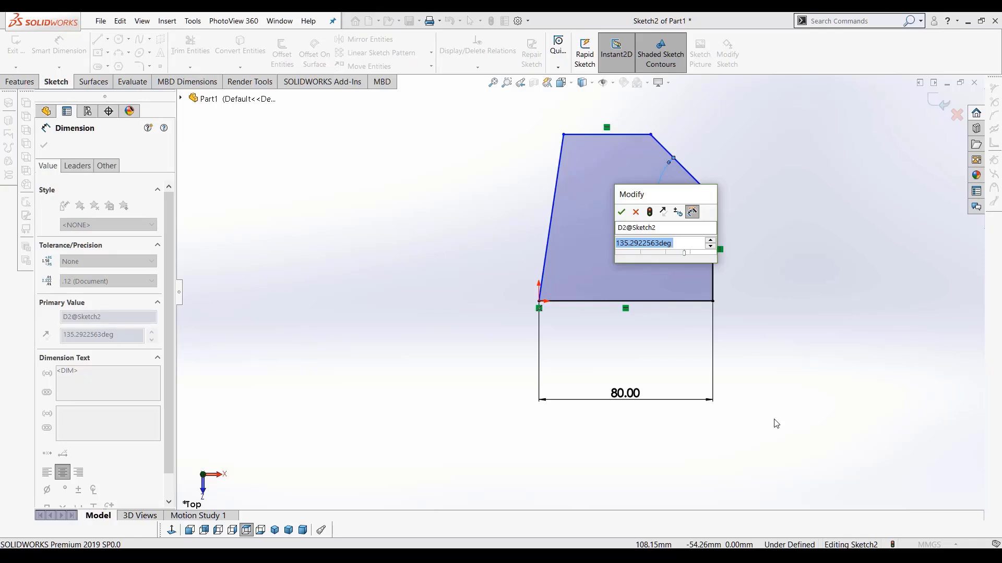
pyautogui.write('120')
pyautogui.press('Return')
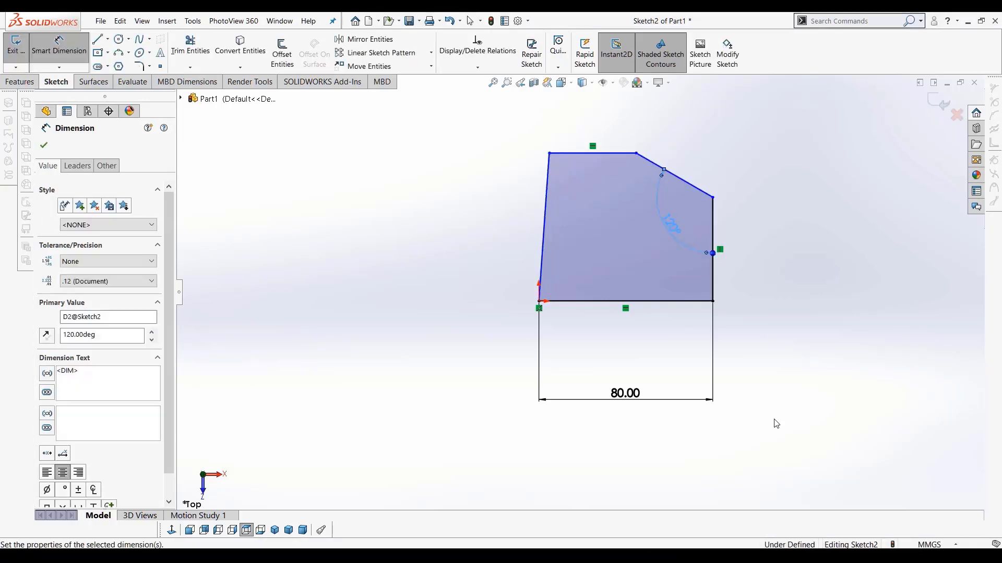
pyautogui.click(836, 305)
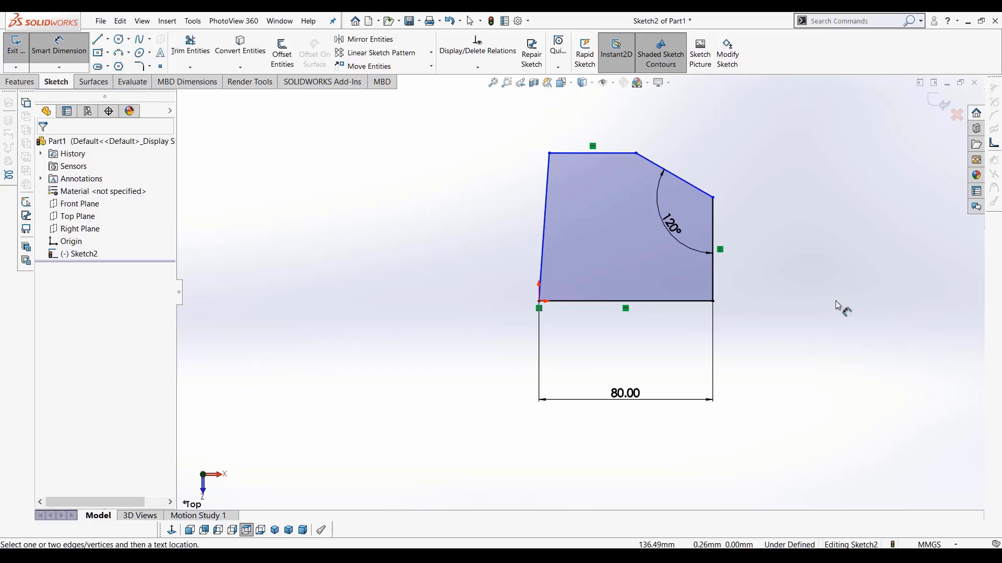
# Leave Smart Dimension and move the top of the vertical edge up to about 51 mm above the base line
pyautogui.click(59, 46)
pyautogui.scroll(1, 519, 235)
pyautogui.scroll(-2, 532, 228)
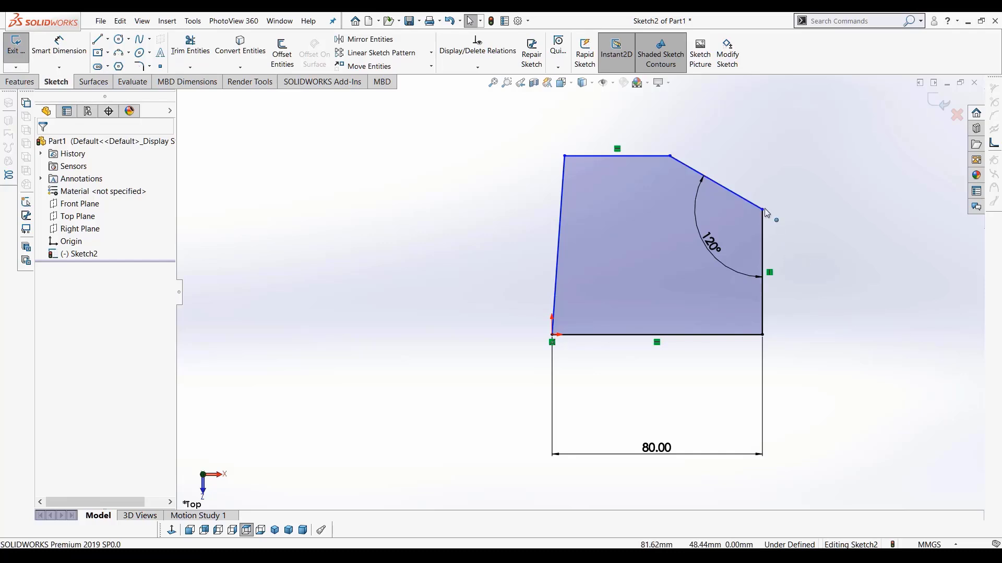
pyautogui.moveTo(765, 210)
pyautogui.mouseDown()
pyautogui.moveTo(766, 258)
pyautogui.moveTo(765, 202)
pyautogui.mouseUp()
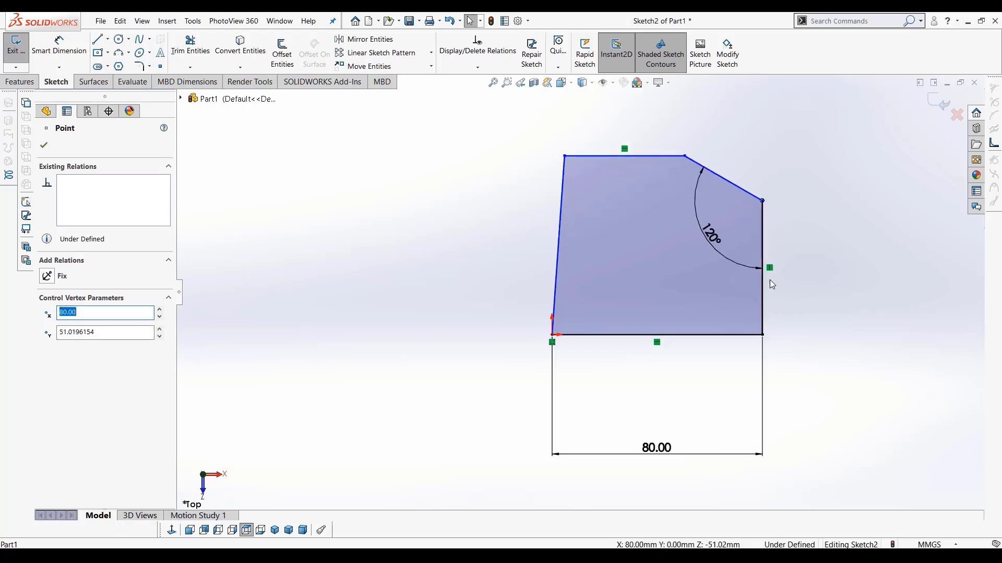
# Add a 35 mm Smart Dimension to the vertical right-hand edge, placed outside the profile
pyautogui.click(59, 44)
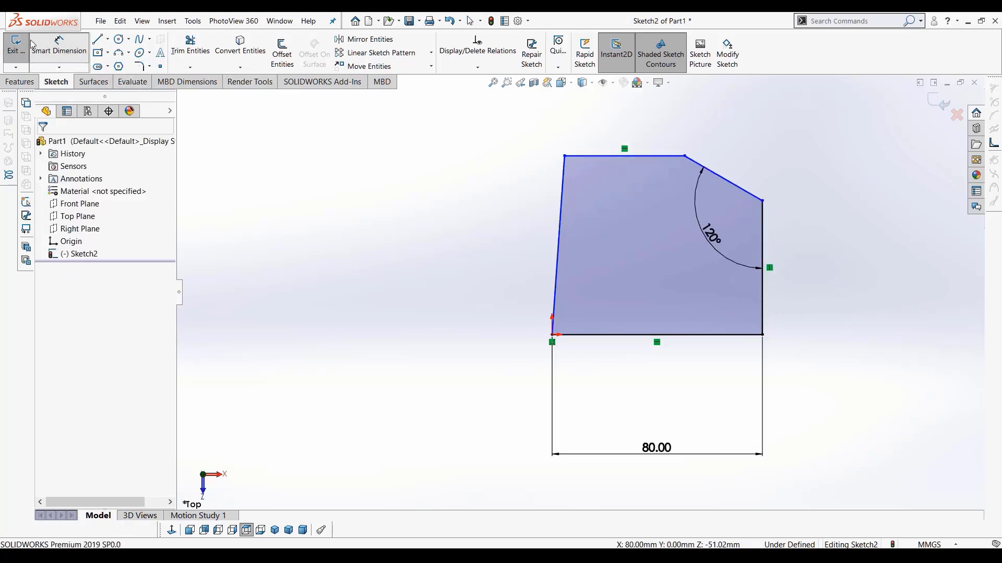
pyautogui.click(763, 227)
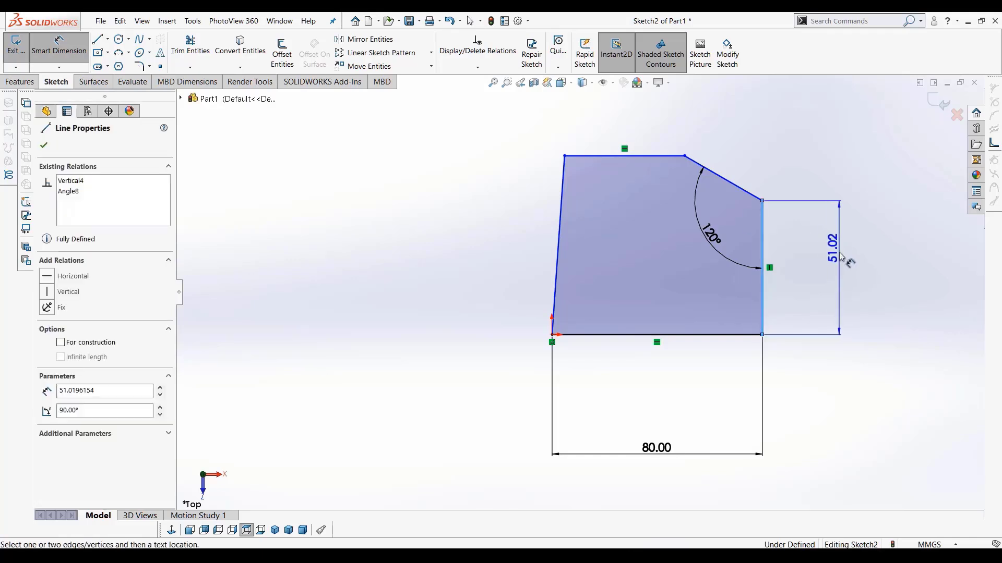
pyautogui.click(847, 271)
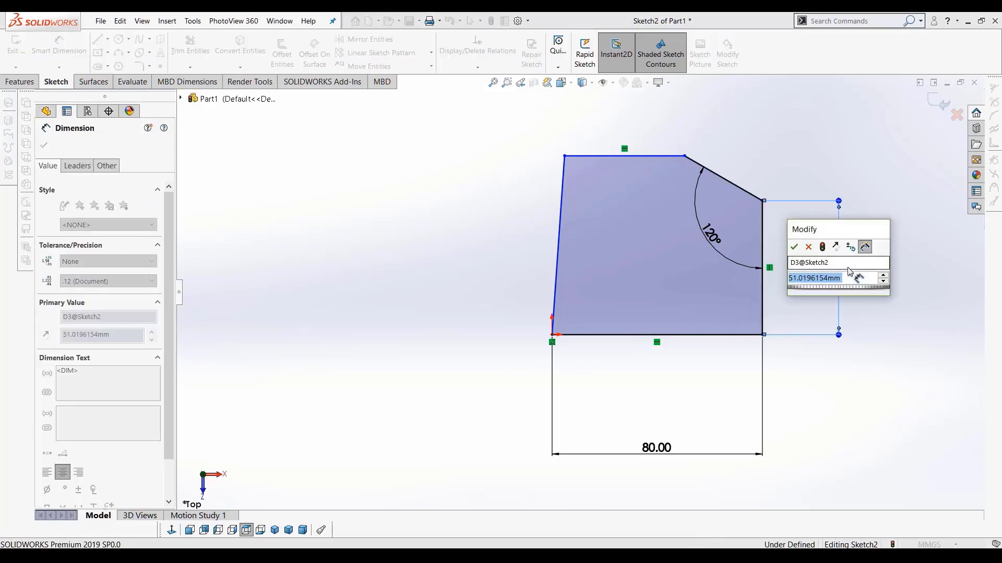
pyautogui.write('35')
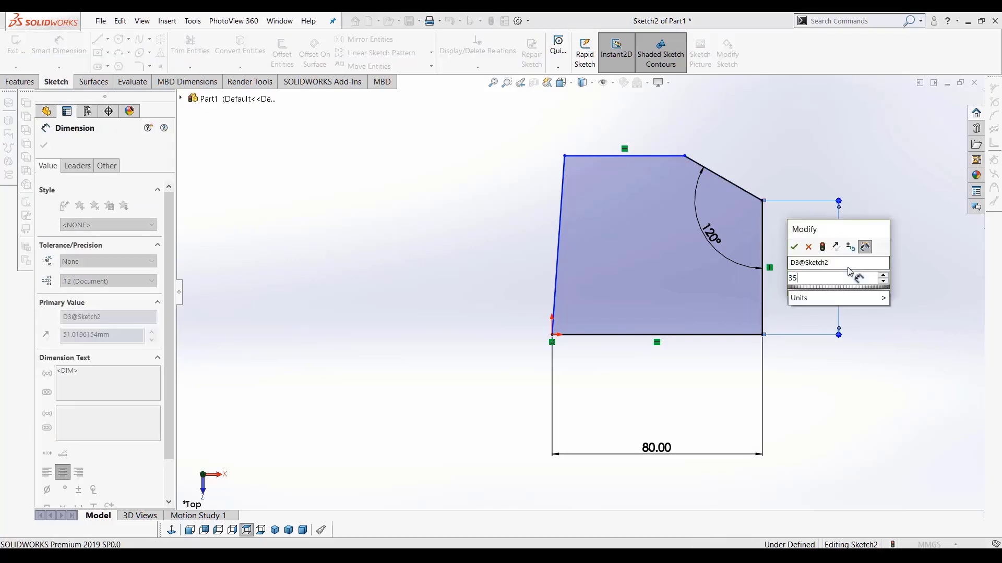
pyautogui.press('Return')
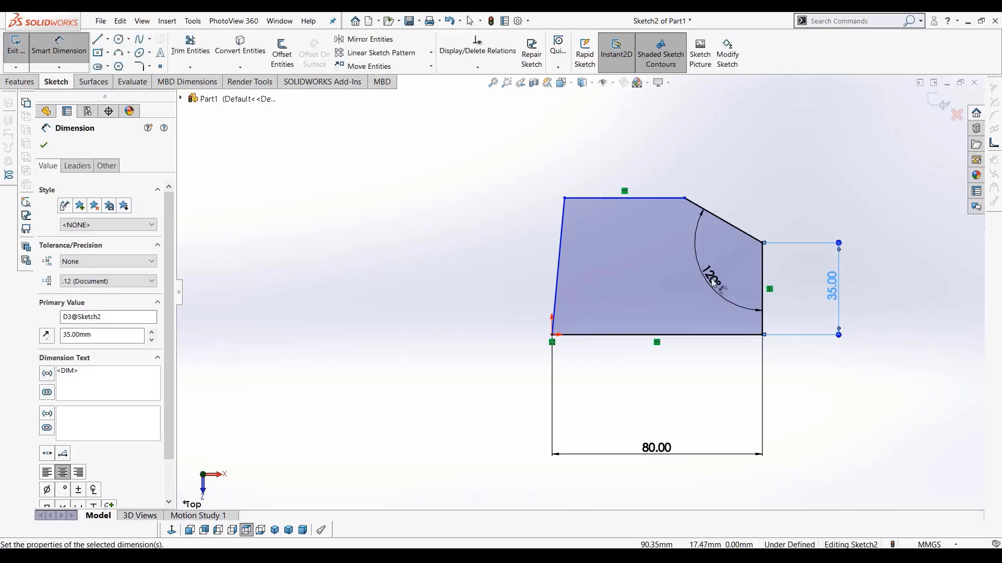
# Add a 65 mm dimension above the upper horizontal line and leave Smart Dimension
pyautogui.click(647, 190)
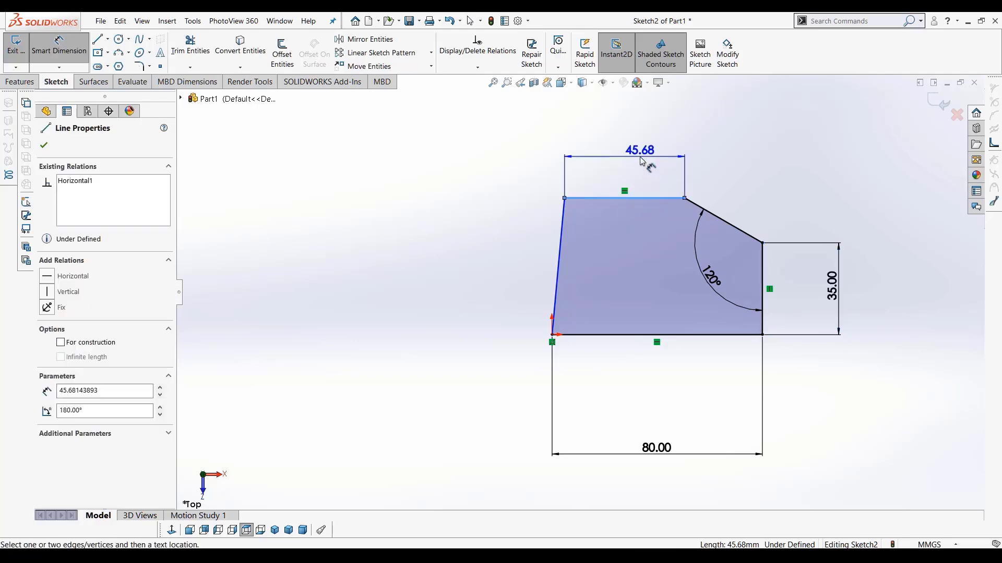
pyautogui.click(656, 175)
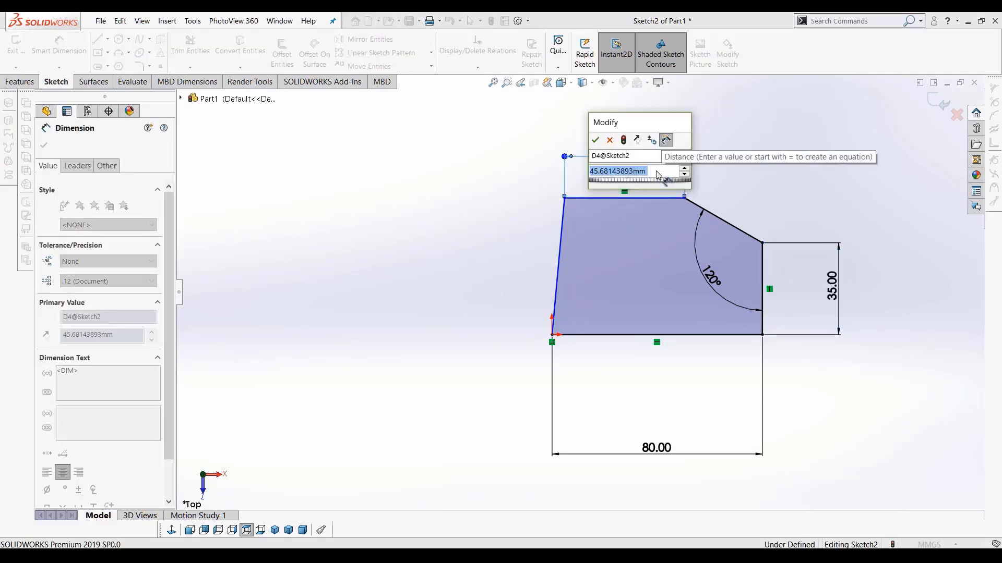
pyautogui.write('65')
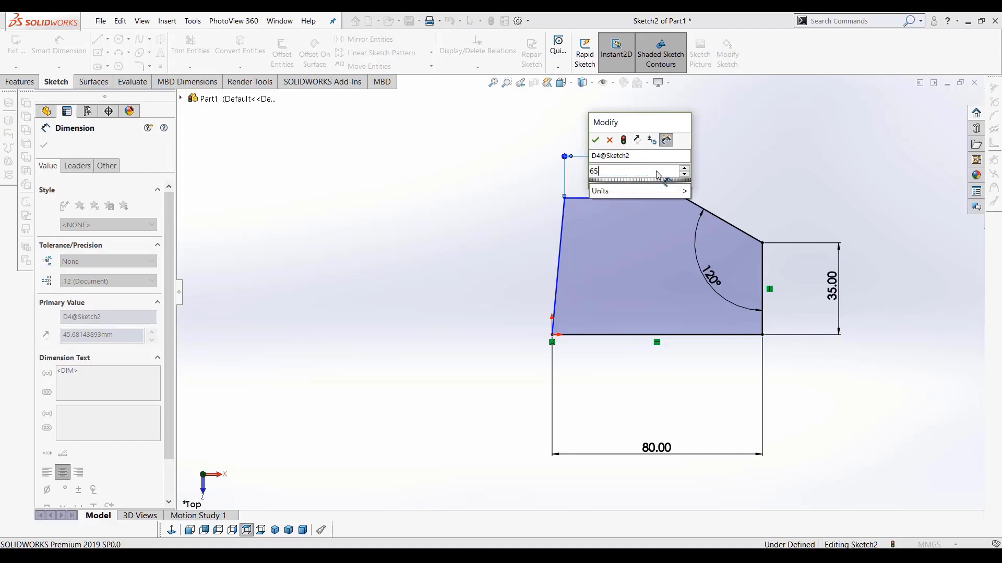
pyautogui.press('Return')
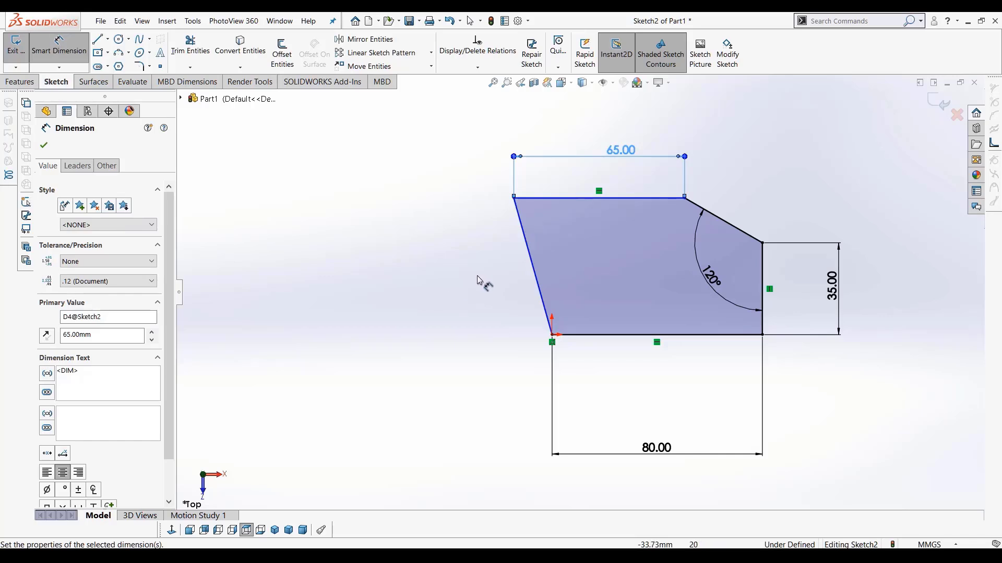
pyautogui.press('Escape')
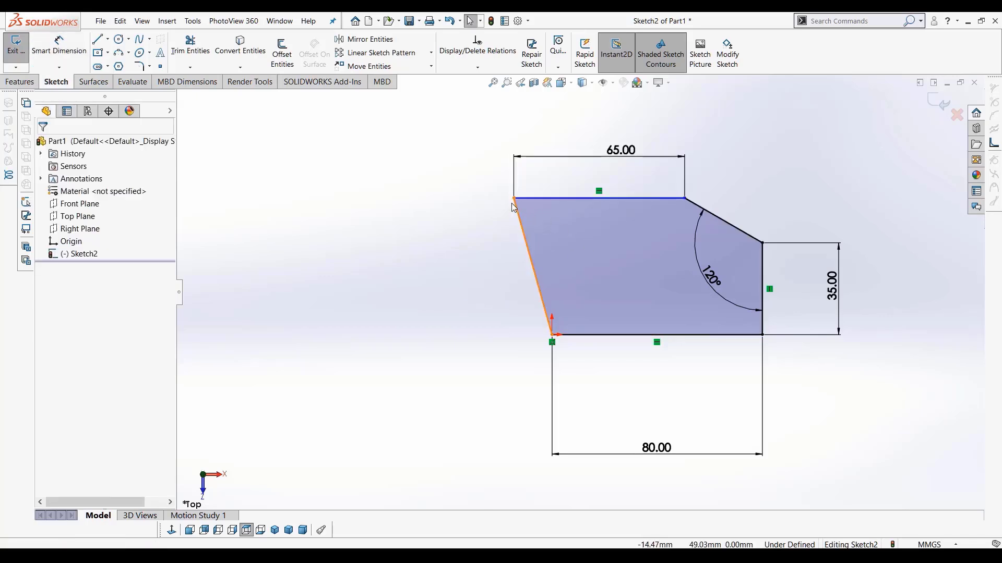
# Move the upper line's free left corner up and outward to about X -22 mm, Y 56 mm
pyautogui.moveTo(514, 200)
pyautogui.mouseDown()
pyautogui.moveTo(524, 206)
pyautogui.moveTo(504, 204)
pyautogui.moveTo(535, 220)
pyautogui.moveTo(501, 215)
pyautogui.moveTo(499, 203)
pyautogui.moveTo(513, 200)
pyautogui.mouseUp()
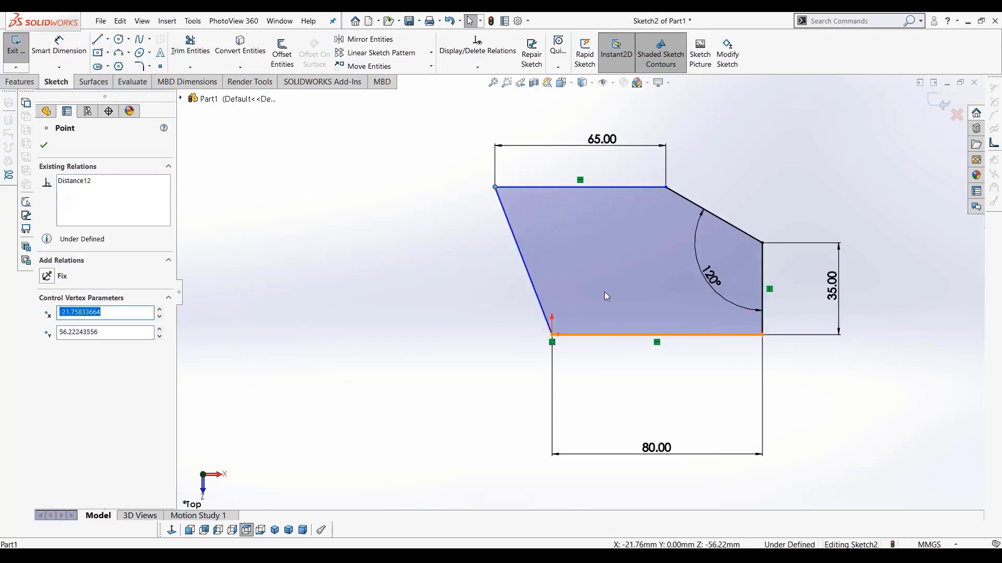
pyautogui.click(437, 270)
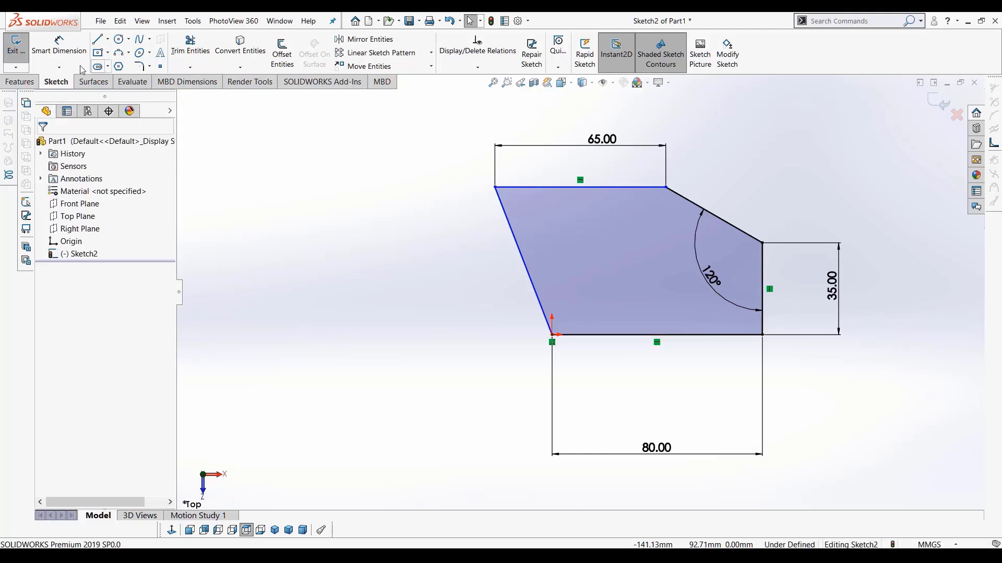
# Add a 65 mm dimension between the upper and base horizontal lines, placed outside the slanted edge, and leave Smart Dimension
pyautogui.click(58, 51)
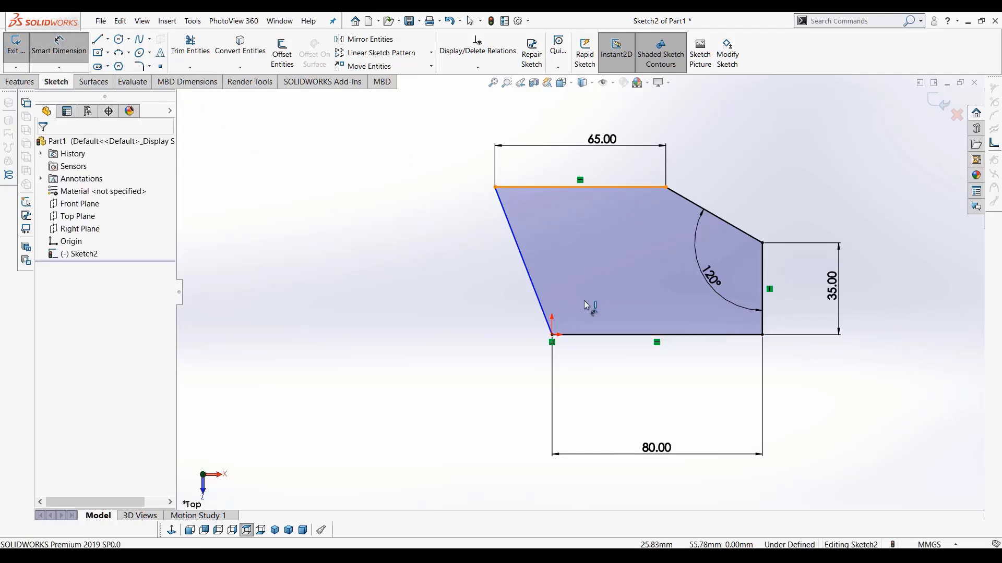
pyautogui.click(585, 187)
pyautogui.click(587, 335)
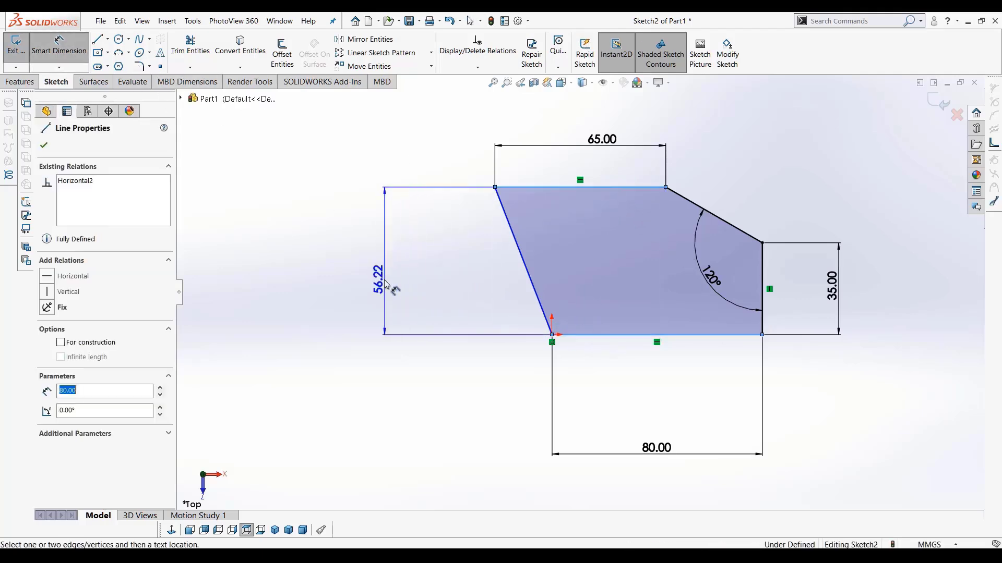
pyautogui.click(385, 284)
pyautogui.write('65')
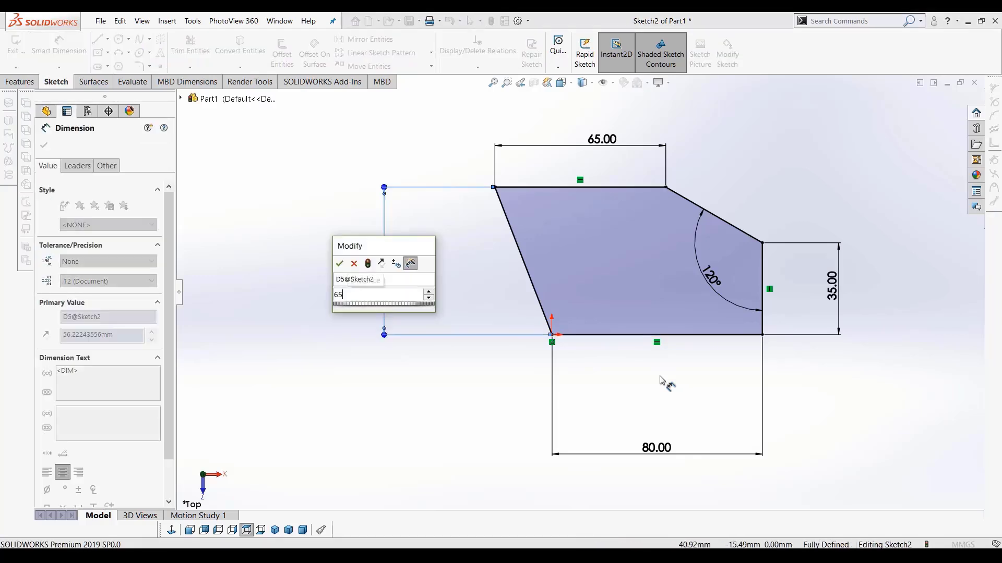
pyautogui.press('Return')
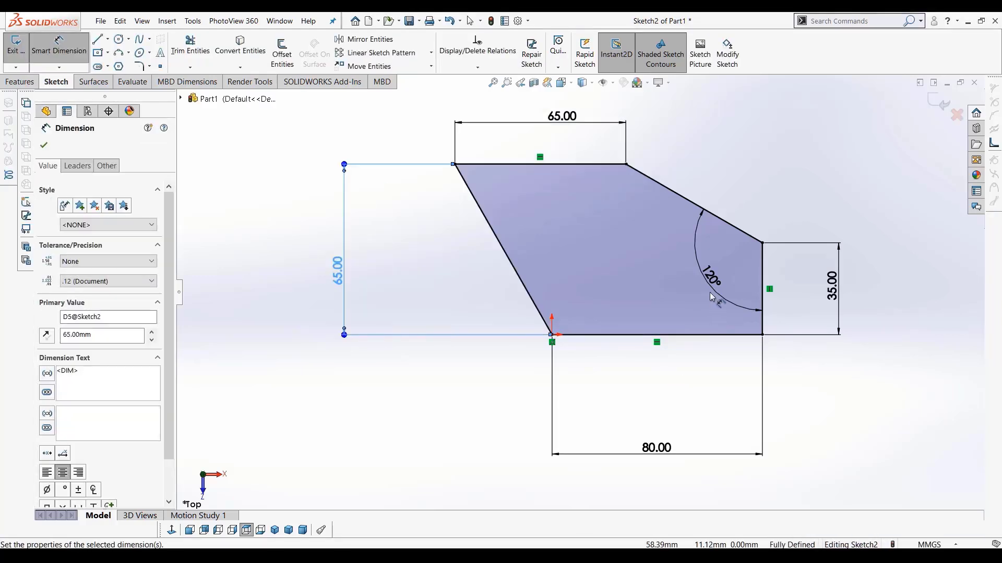
pyautogui.press('Escape')
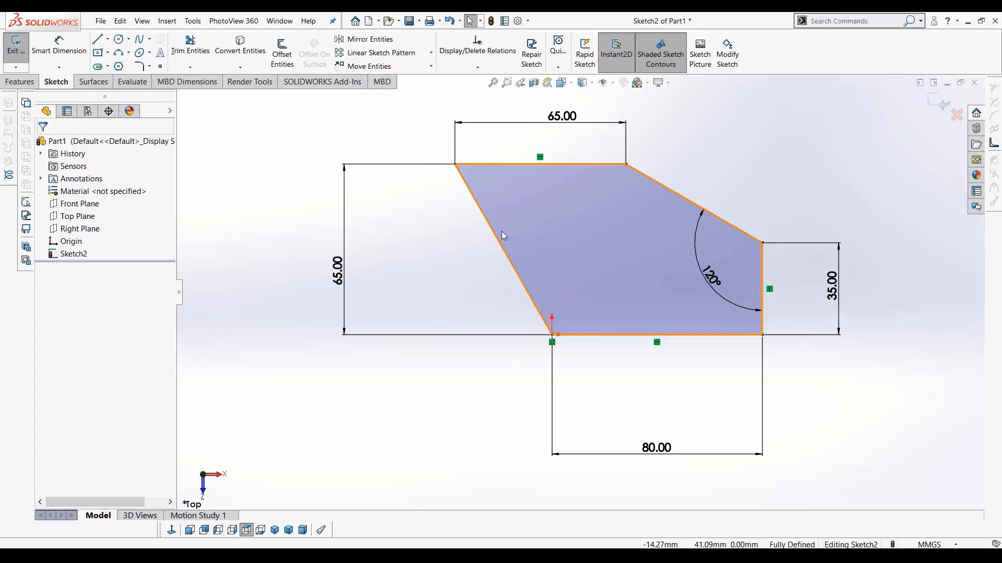
# Try to add an angle dimension between the base line and the slanted left edge of the profile, and cancel it
pyautogui.click(52, 47)
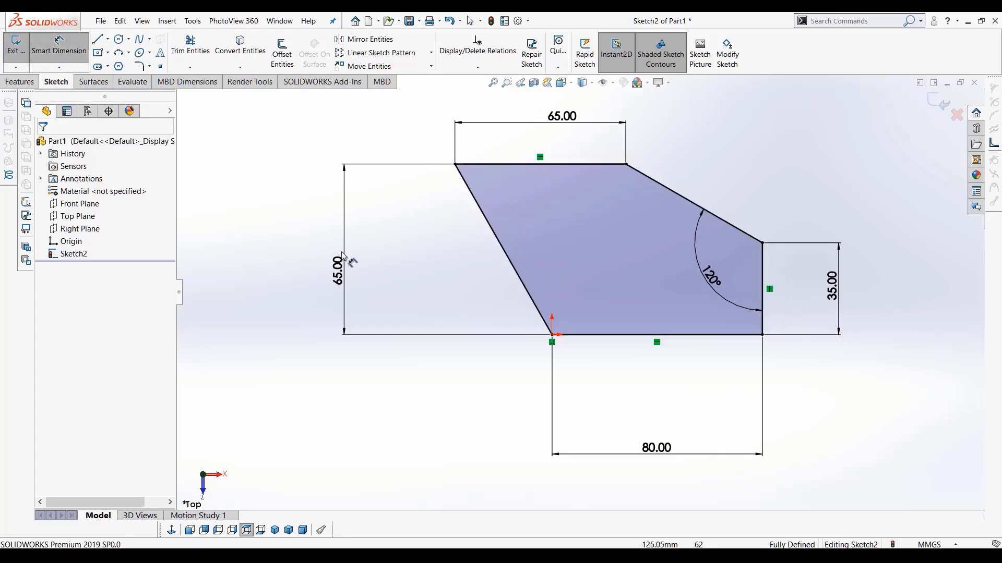
pyautogui.click(589, 339)
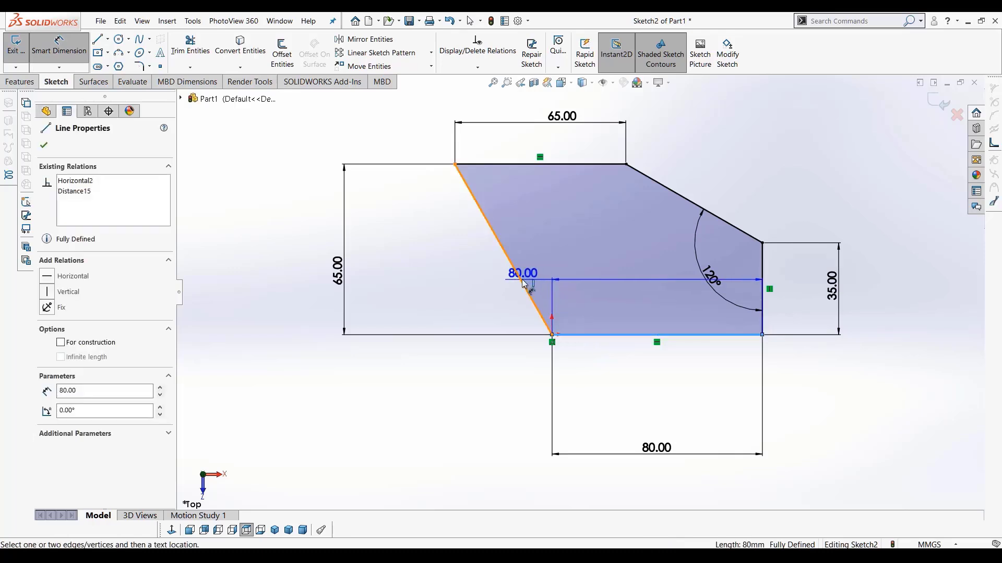
pyautogui.click(522, 275)
pyautogui.click(599, 280)
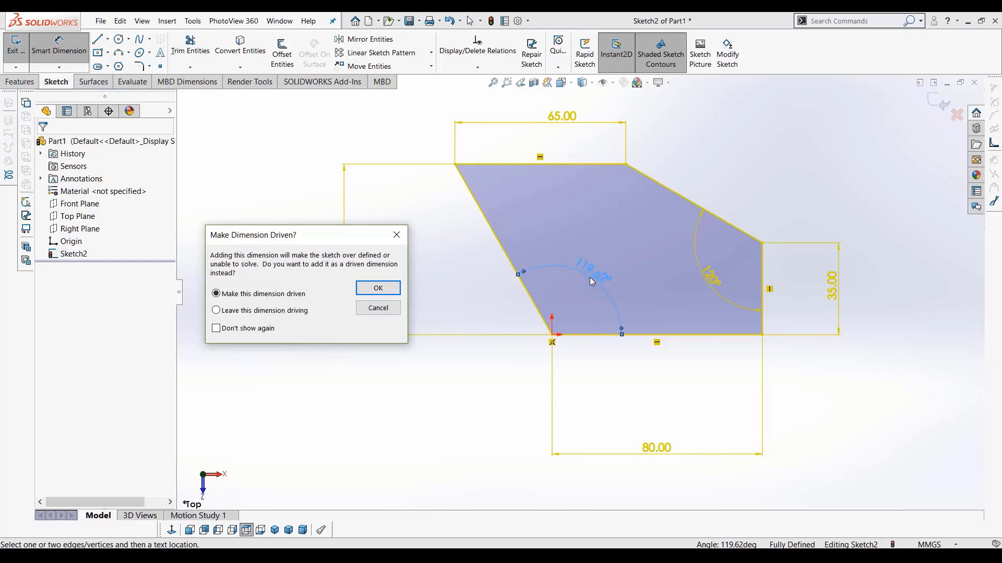
pyautogui.click(389, 310)
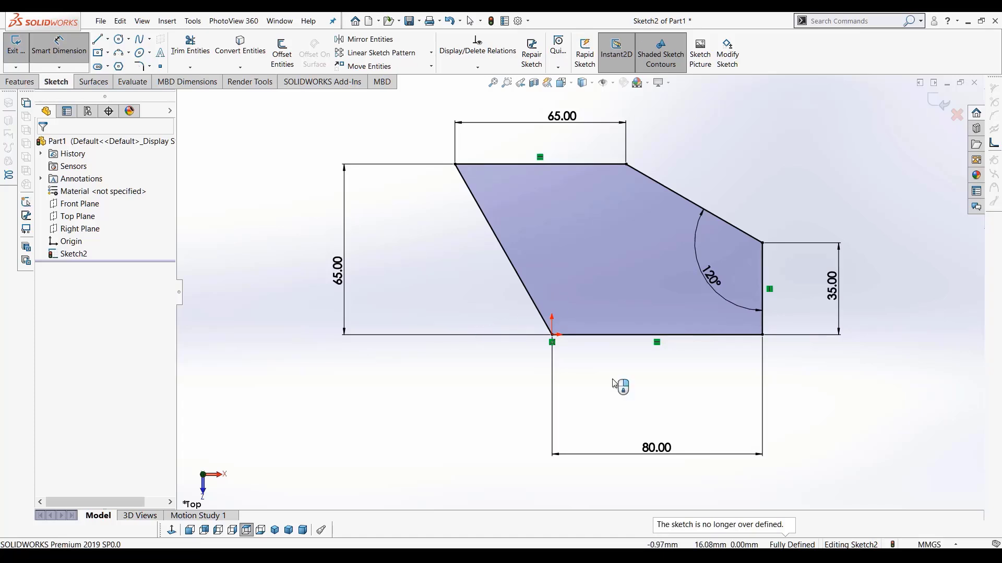
# Start an Extruded Boss/Base from the closed profile with a blind depth of 50 mm
pyautogui.scroll(1, 691, 485)
pyautogui.scroll(-1, 745, 492)
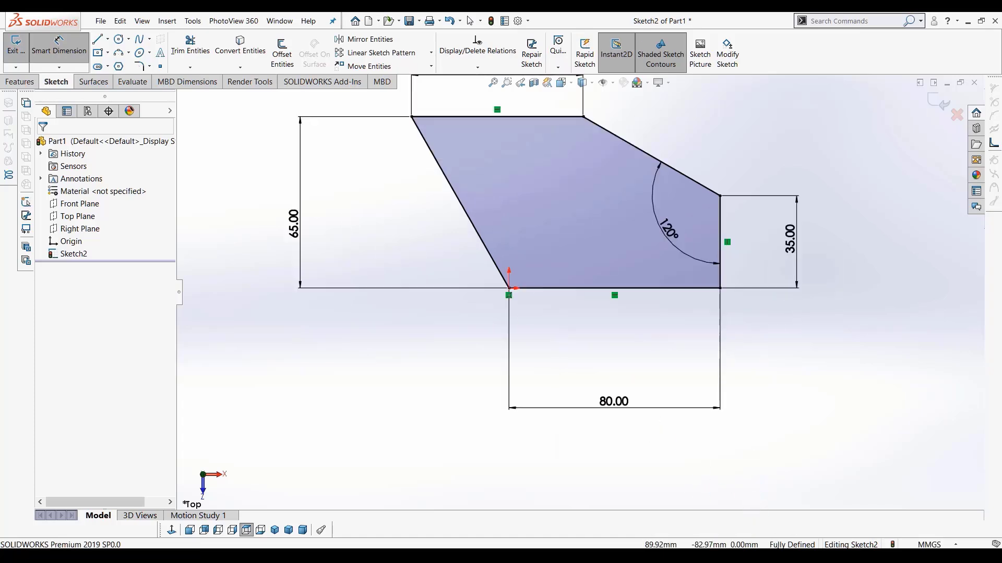
pyautogui.scroll(1, 702, 360)
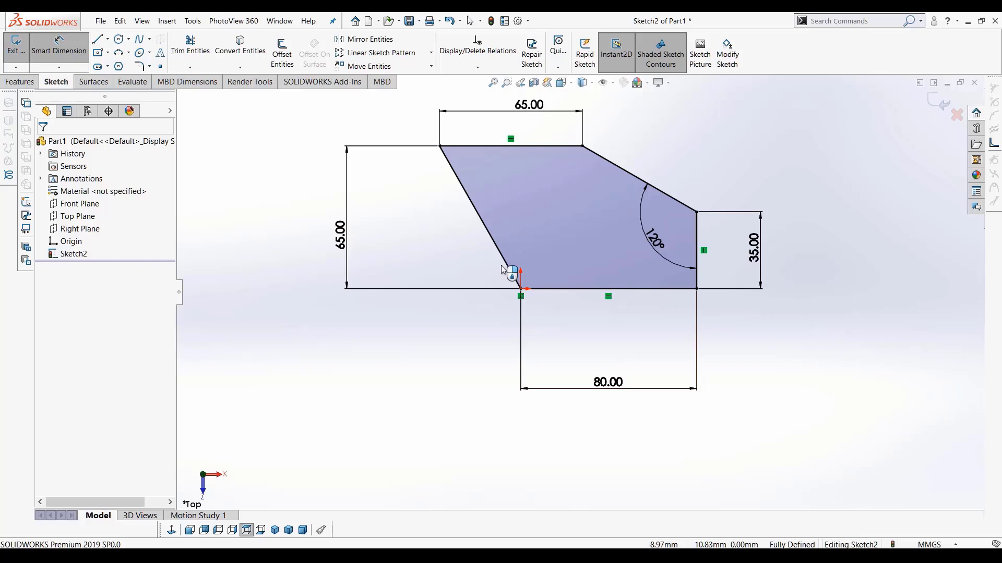
pyautogui.scroll(-1, 605, 157)
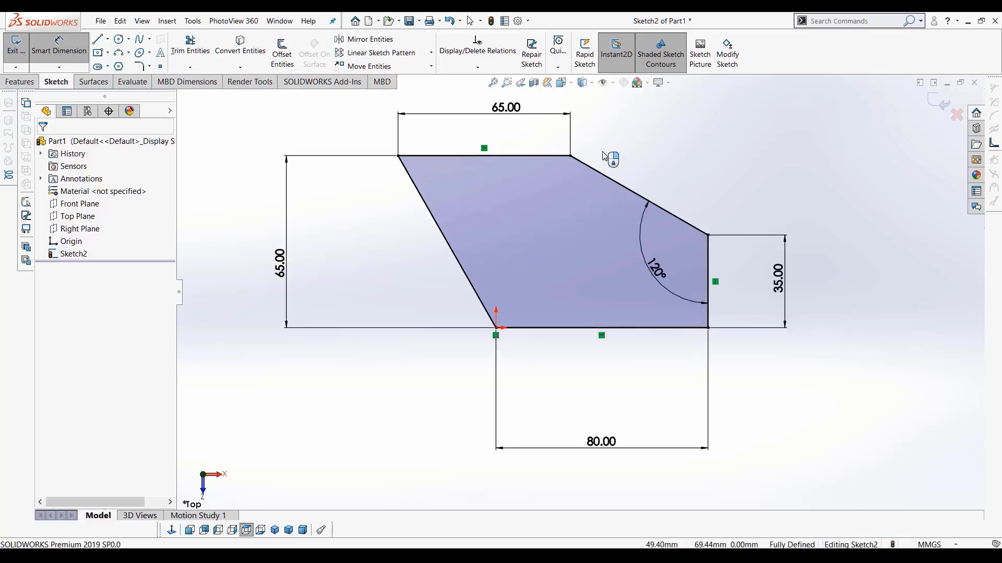
pyautogui.click(12, 82)
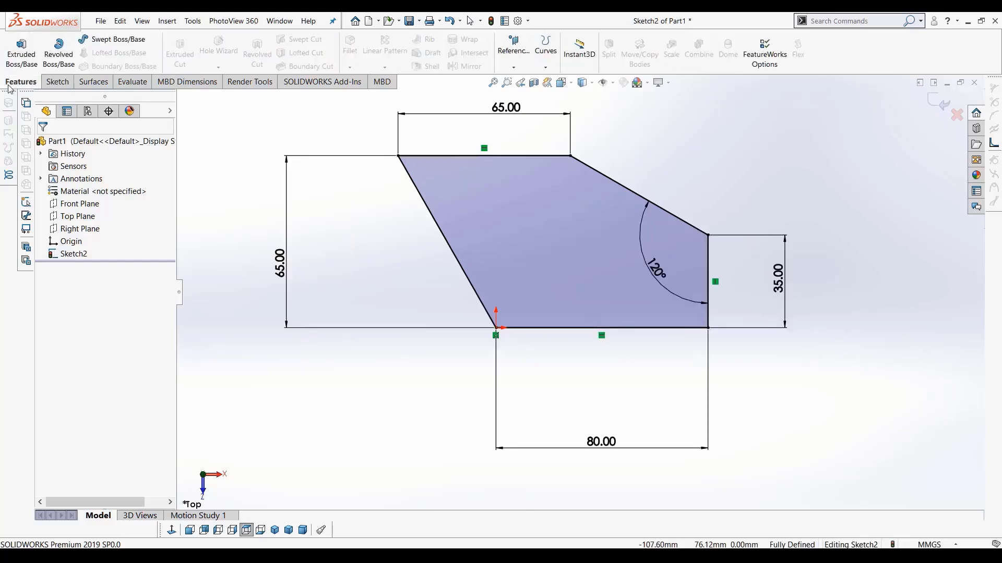
pyautogui.click(21, 52)
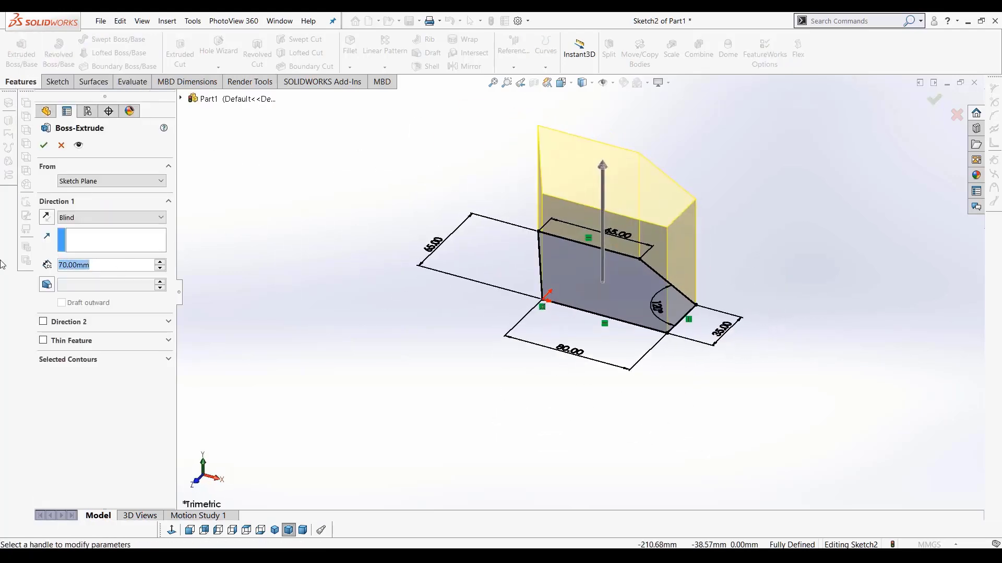
pyautogui.write('50')
pyautogui.press('Return')
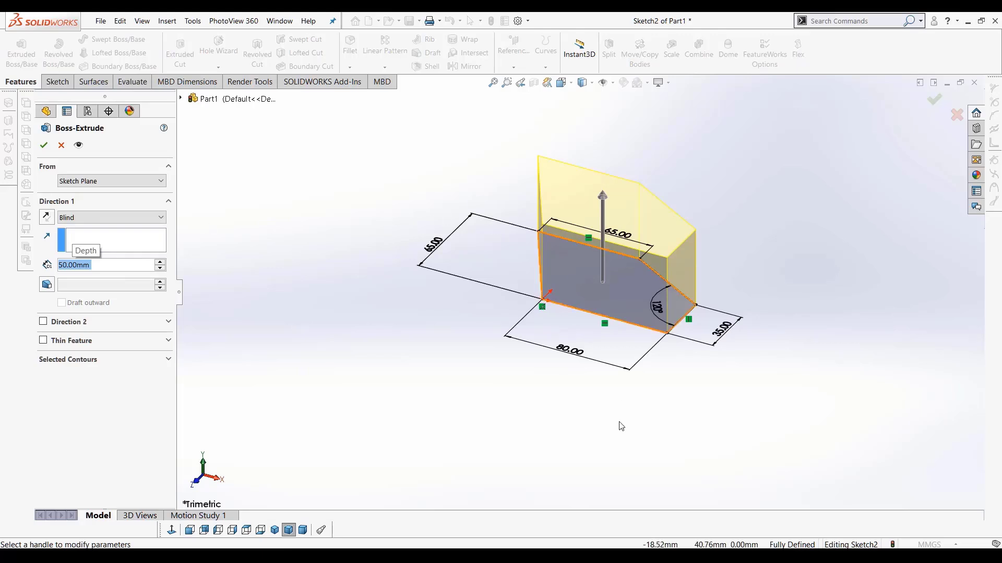
# Flip the extrusion direction below the sketch plane and back upward, and accept the extrude
pyautogui.click(46, 217)
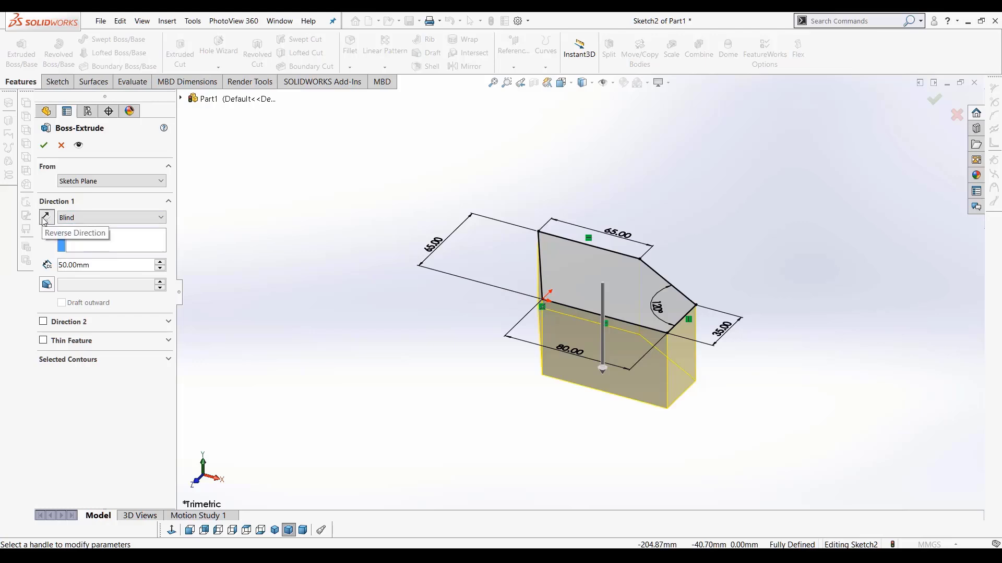
pyautogui.click(46, 218)
pyautogui.click(45, 218)
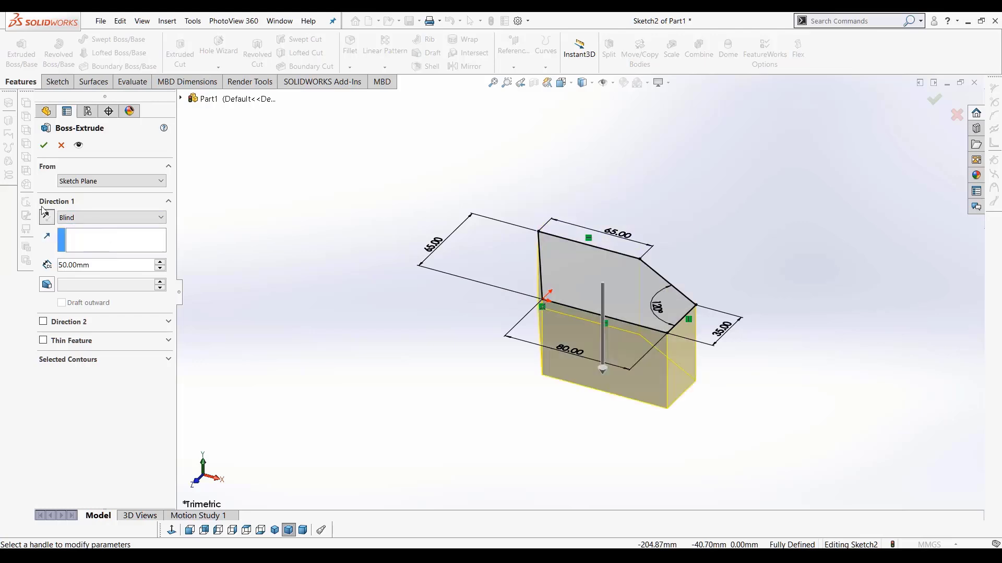
pyautogui.click(47, 220)
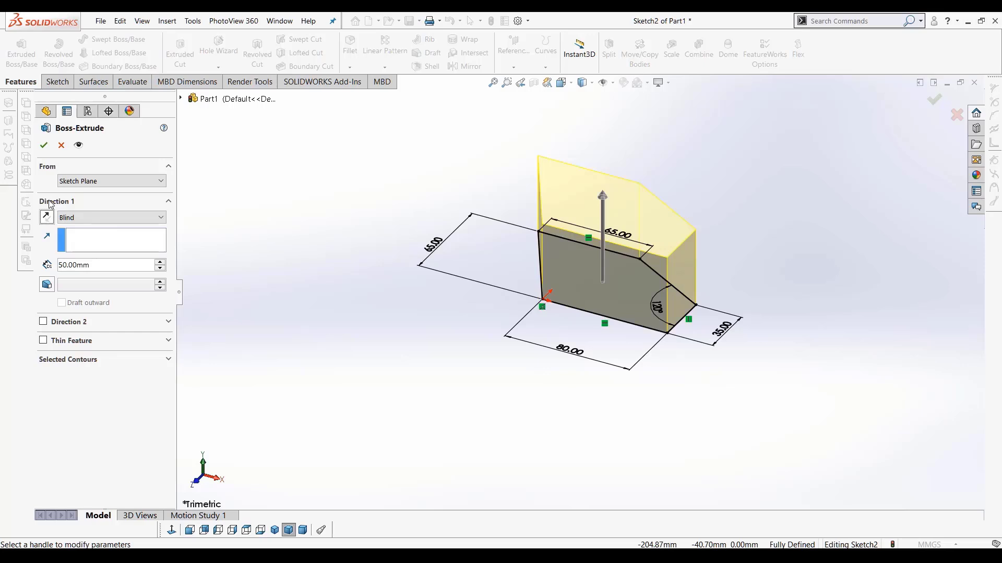
pyautogui.click(43, 145)
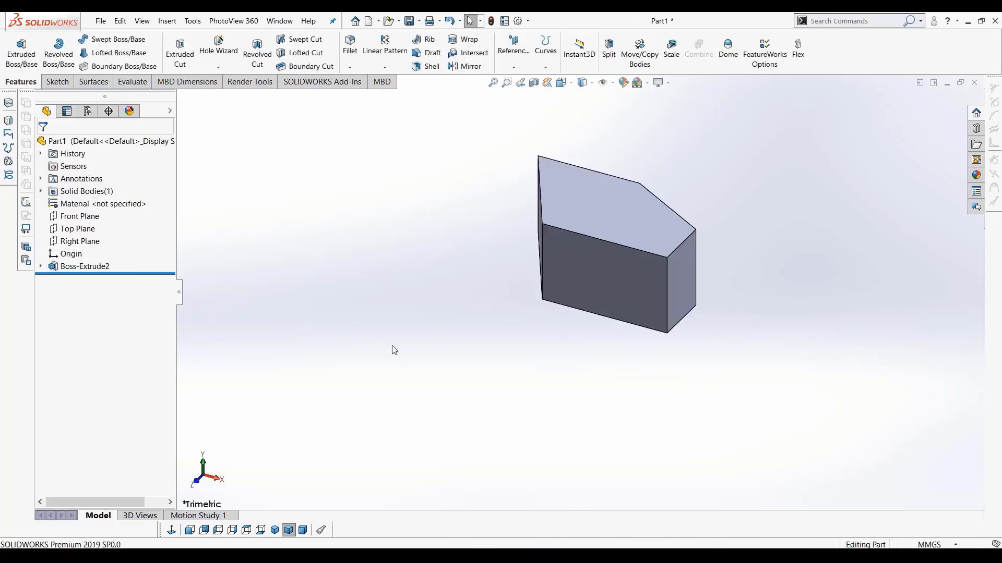
# Highlight the Front, Top and Right planes in turn to examine where they lie relative to the block
pyautogui.moveTo(632, 334); pyautogui.dragTo(600, 343, button='middle')
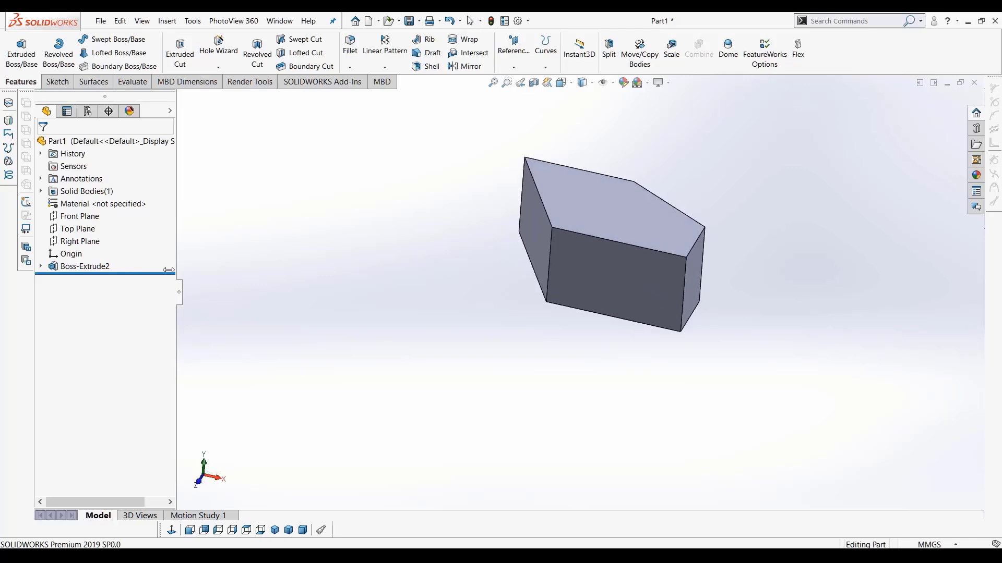
pyautogui.click(82, 218)
pyautogui.moveTo(450, 340); pyautogui.dragTo(454, 315, button='middle')
pyautogui.click(82, 230)
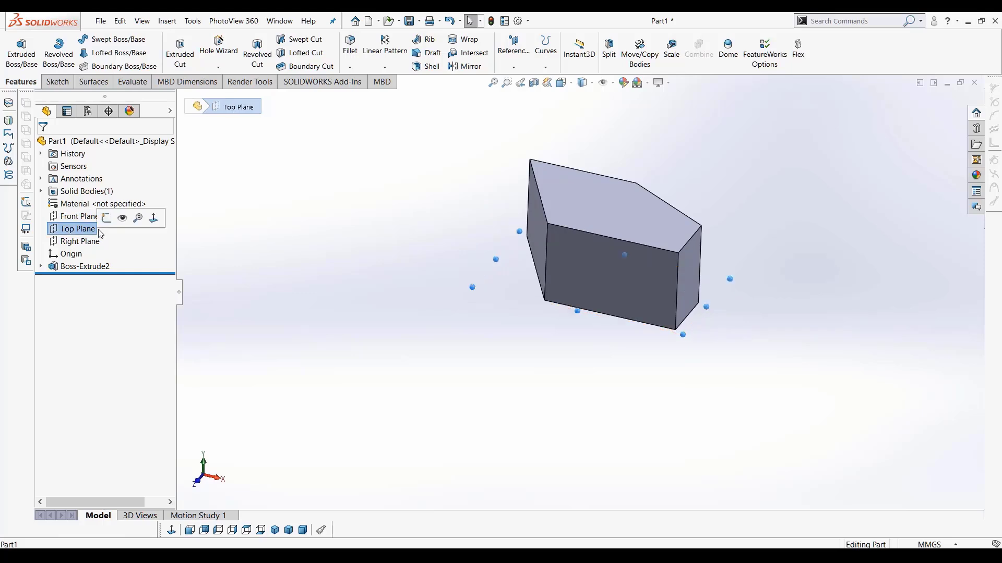
pyautogui.click(79, 241)
pyautogui.moveTo(433, 311); pyautogui.dragTo(485, 334, button='middle')
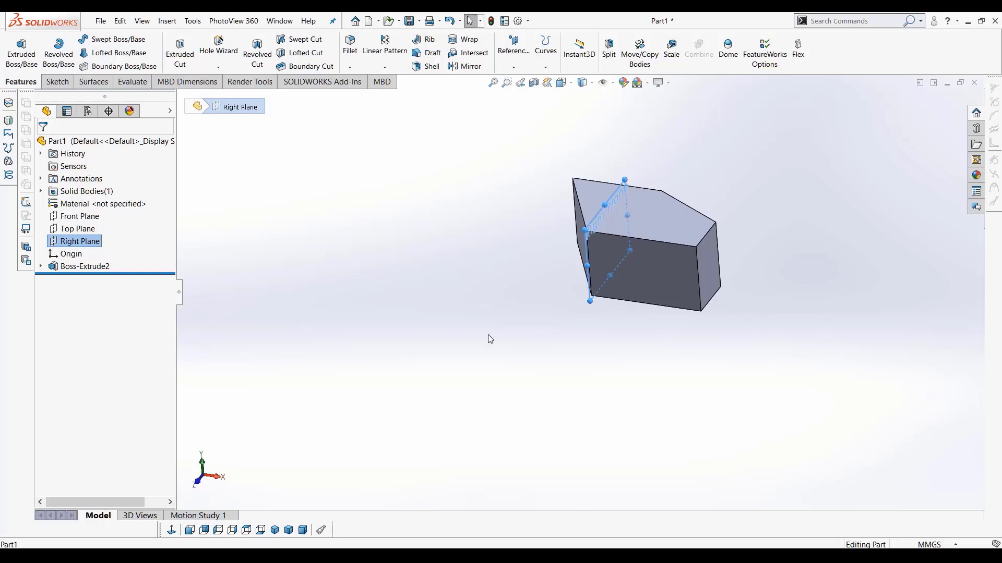
# Start a new sketch on the block's slanted left side face and view it normal to the face
pyautogui.click(536, 355)
pyautogui.moveTo(536, 355); pyautogui.dragTo(642, 264, button='middle')
pyautogui.moveTo(546, 267); pyautogui.dragTo(673, 269, button='middle')
pyautogui.click(525, 205)
pyautogui.scroll(-2, 547, 234)
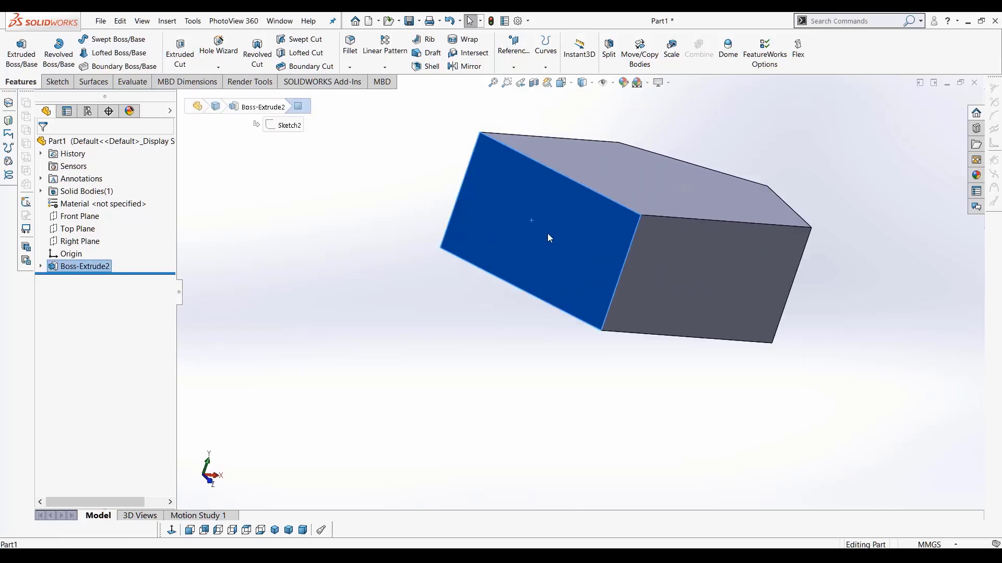
pyautogui.click(57, 81)
pyautogui.click(15, 47)
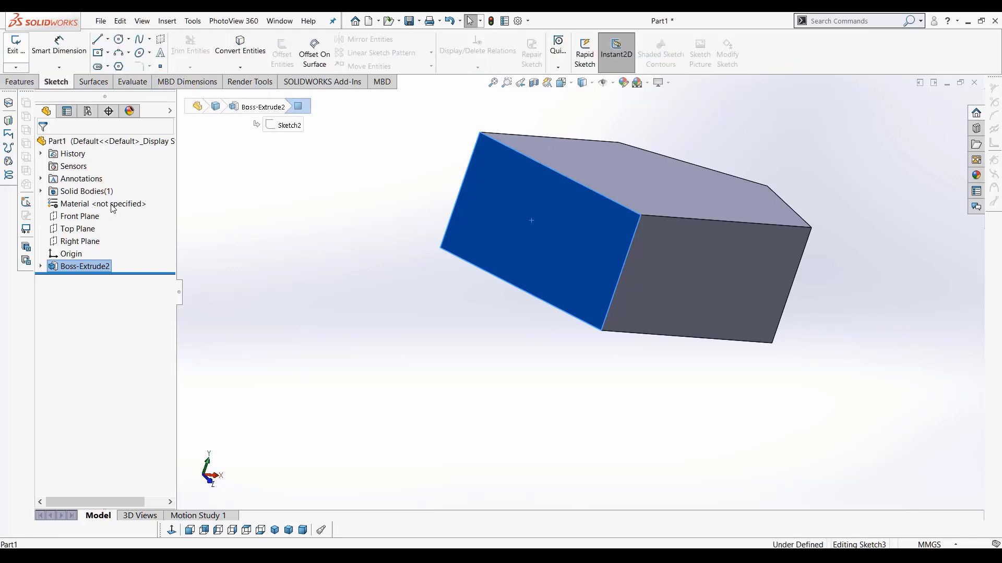
pyautogui.click(172, 531)
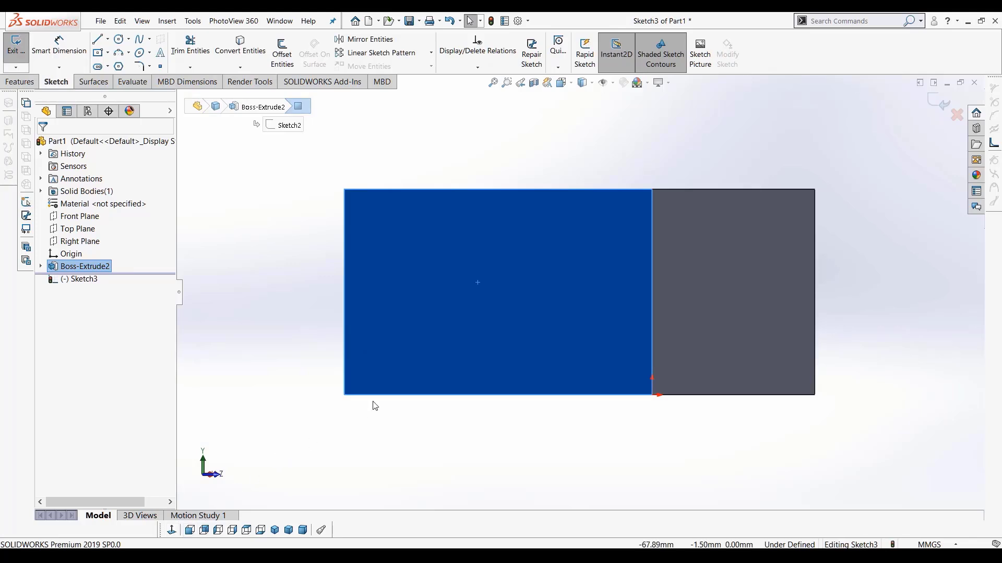
# Sketch a circle of about 6.1 mm radius near the middle of the slanted face, centred about X -39.5, Y 25.8 mm
pyautogui.scroll(2, 374, 403)
pyautogui.moveTo(439, 359); pyautogui.dragTo(433, 358, button='middle')
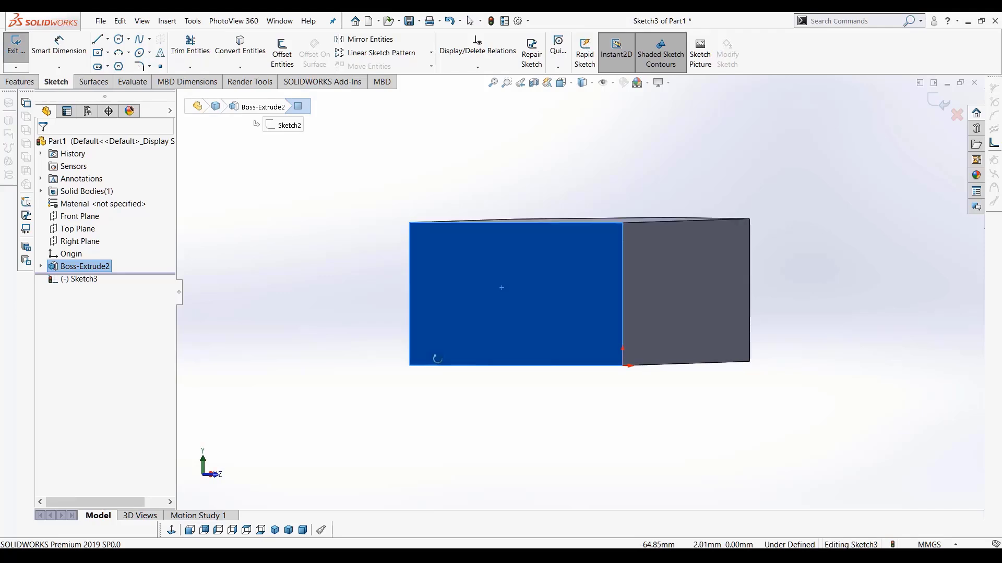
pyautogui.click(171, 531)
pyautogui.scroll(-2, 459, 242)
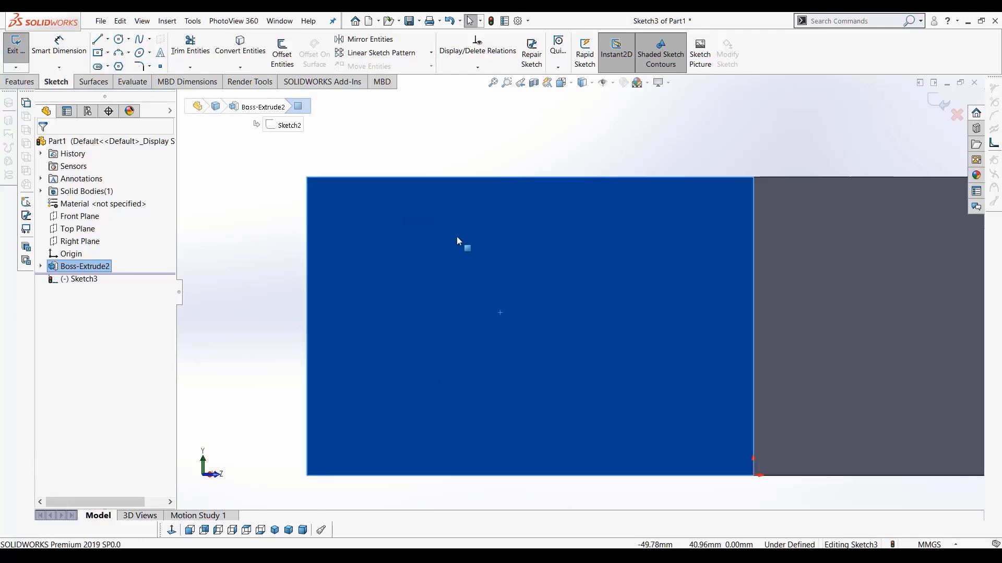
pyautogui.moveTo(484, 300); pyautogui.dragTo(436, 298, button='middle')
pyautogui.click(119, 39)
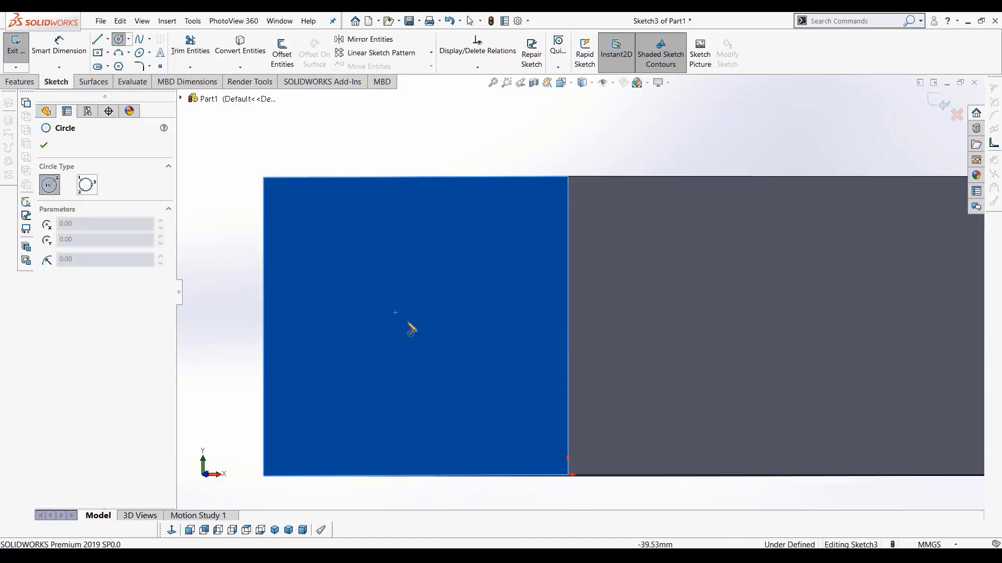
pyautogui.moveTo(407, 322); pyautogui.dragTo(402, 384)
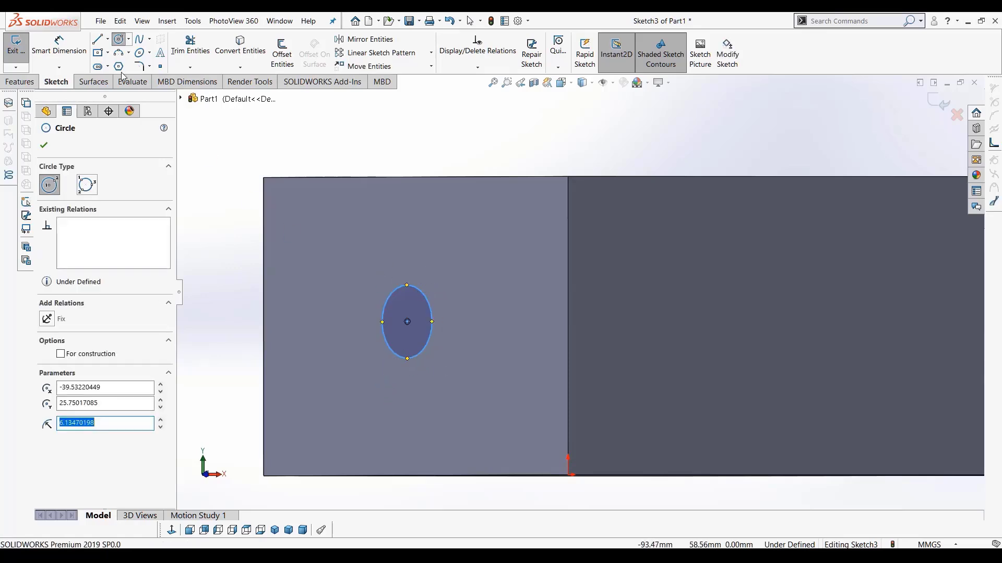
# Sketch a small closed rectangle of four lines, about 5.6 mm wide and 4.6 mm high, above and right of the circle
pyautogui.click(97, 41)
pyautogui.click(443, 223)
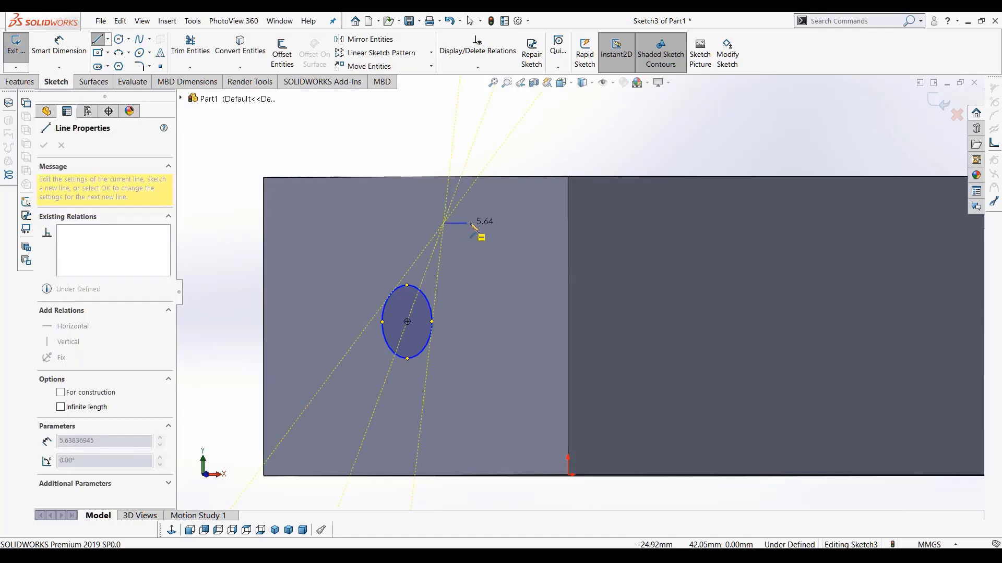
pyautogui.click(470, 223)
pyautogui.click(469, 249)
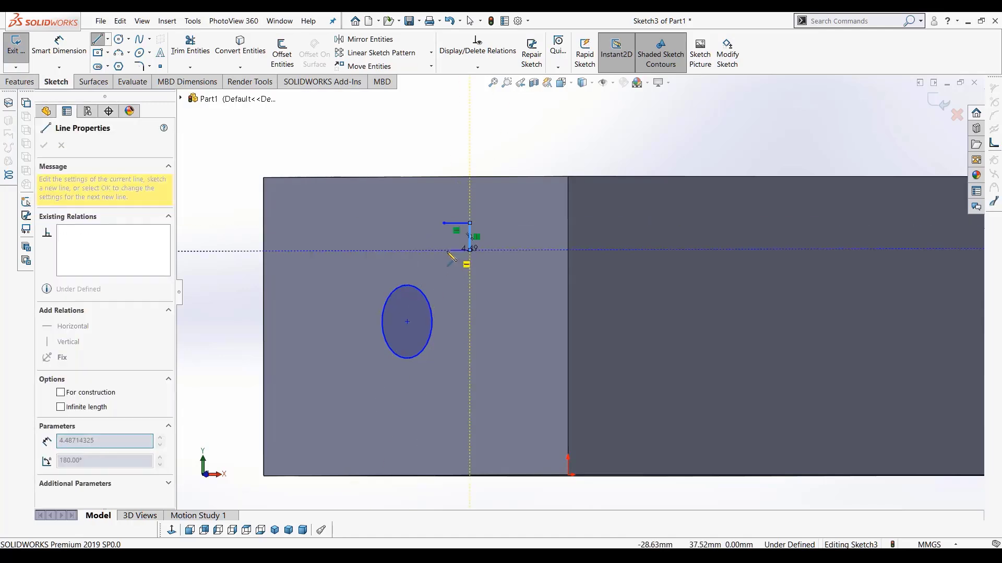
pyautogui.click(442, 250)
pyautogui.click(443, 224)
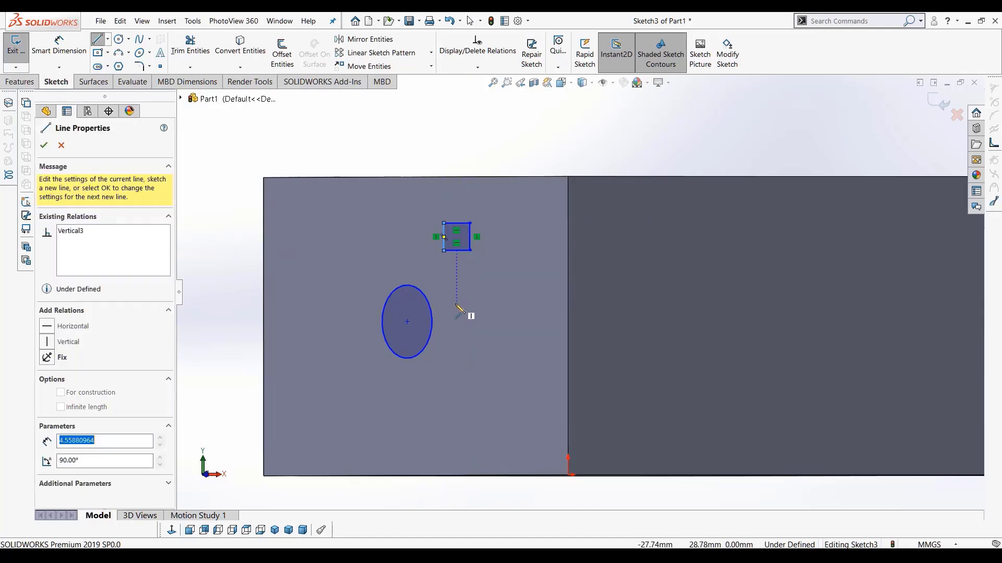
pyautogui.press('Escape')
# Inspect the circle and rectangle from different angles and set the view normal to the sketched face
pyautogui.moveTo(460, 318); pyautogui.dragTo(508, 320, button='middle')
pyautogui.scroll(-3, 606, 222)
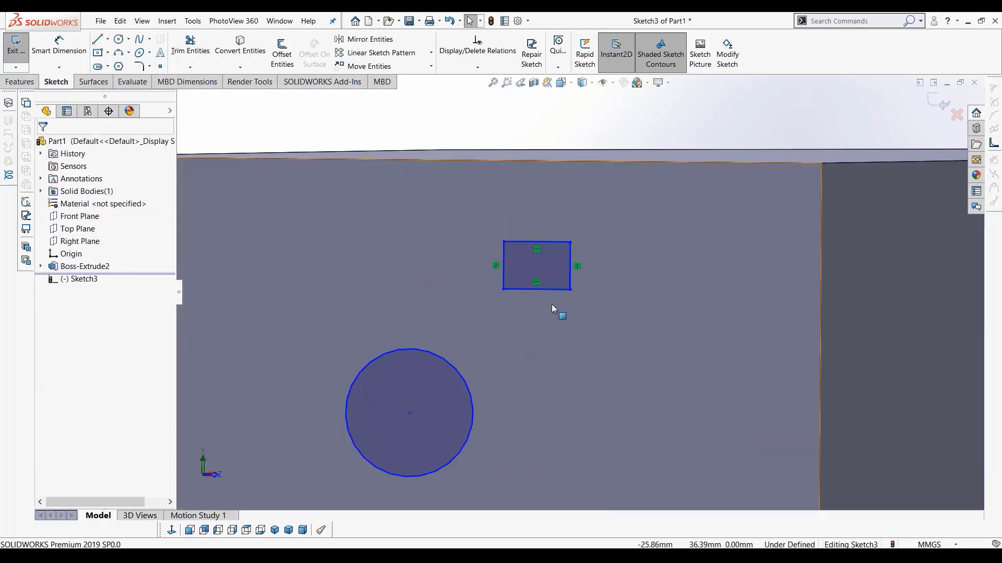
pyautogui.scroll(5, 552, 305)
pyautogui.moveTo(540, 381); pyautogui.dragTo(513, 377, button='middle')
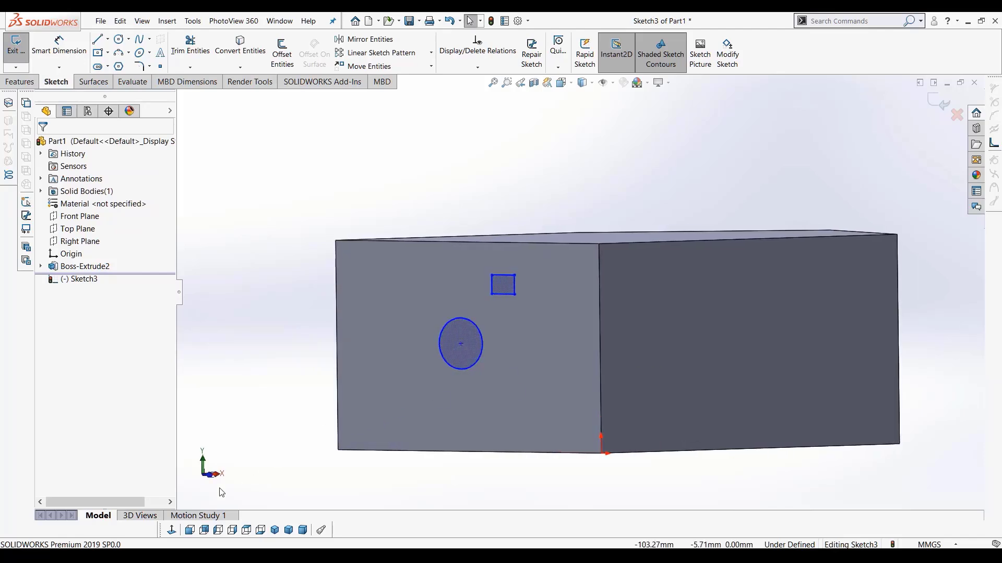
pyautogui.click(172, 531)
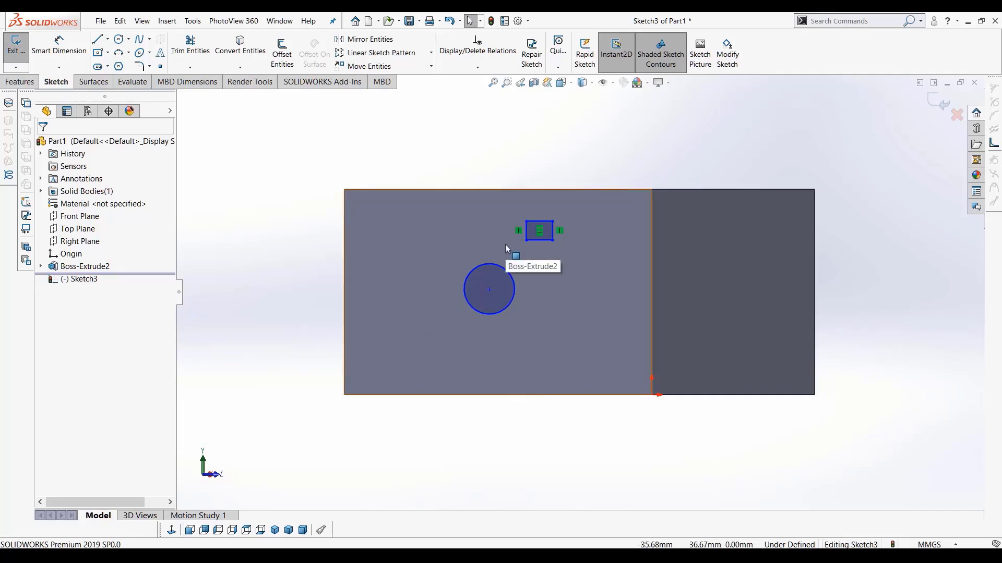
# Reposition the circle down and to the left, and stretch the rectangle's upper-left corner to about X -60.7, Y 43.1 mm
pyautogui.scroll(-3, 518, 267)
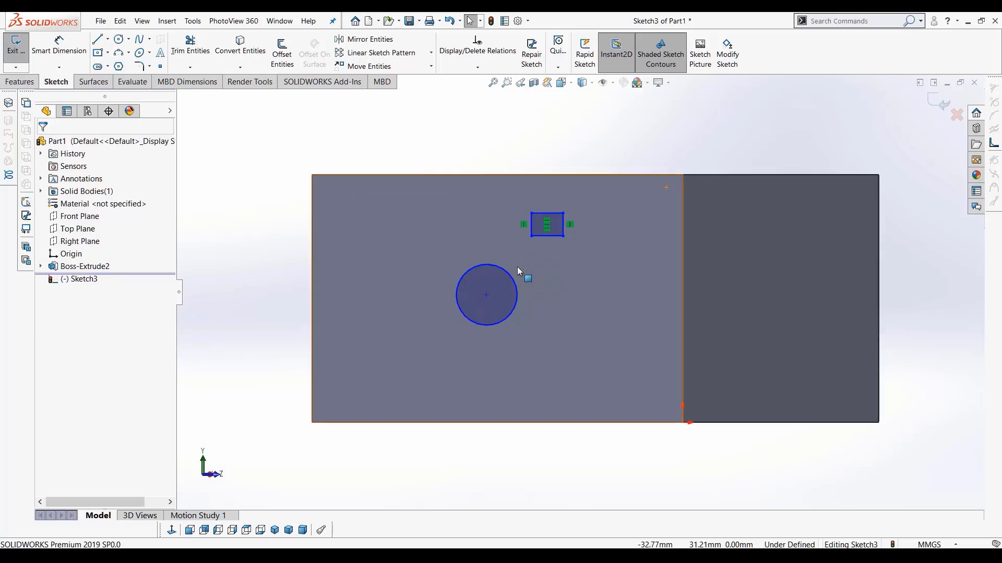
pyautogui.scroll(2, 518, 267)
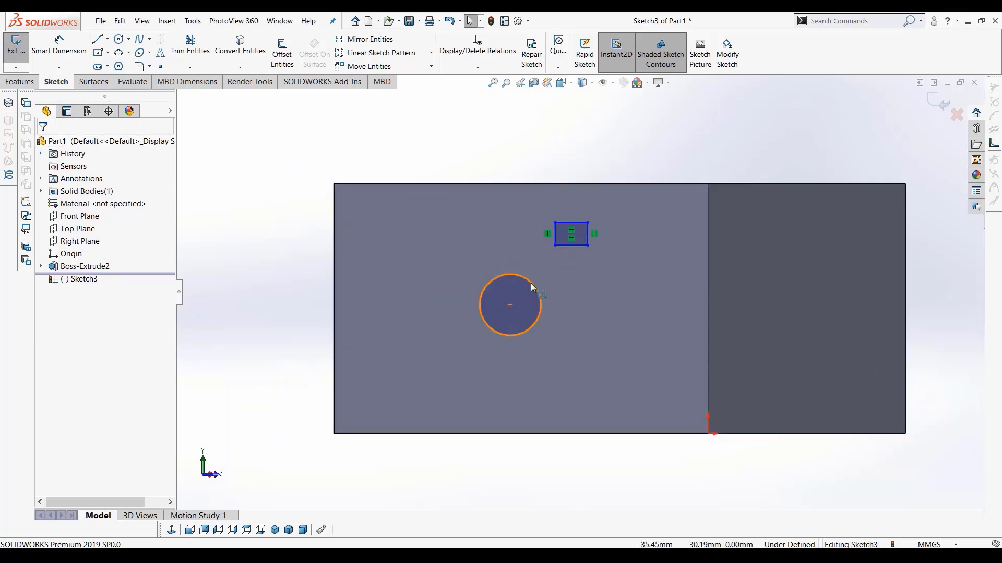
pyautogui.click(510, 306)
pyautogui.moveTo(511, 306); pyautogui.dragTo(475, 328)
pyautogui.moveTo(555, 223); pyautogui.dragTo(404, 218)
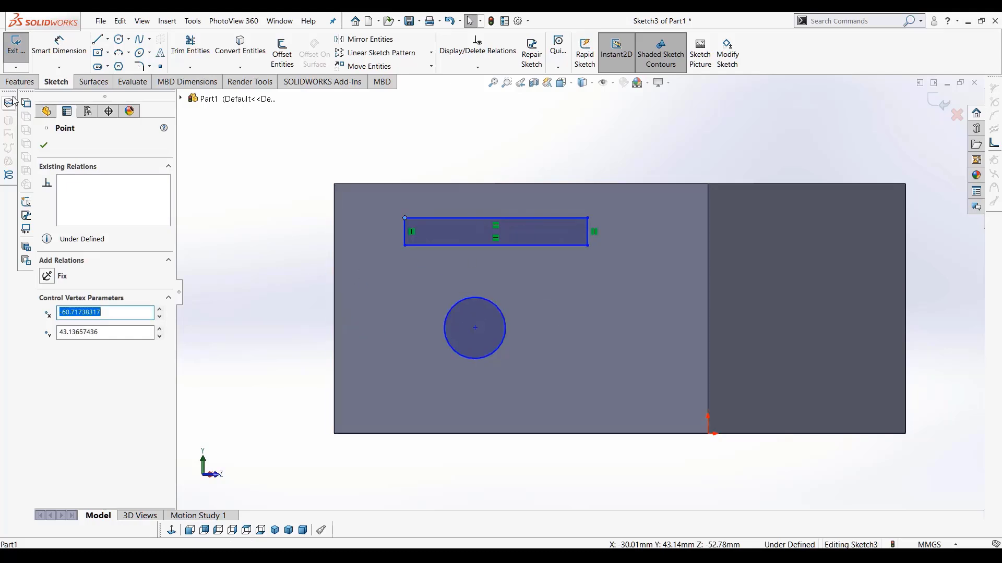
# Extrude the circle and rectangle together as a 22 mm blind boss merged with the block
pyautogui.click(19, 81)
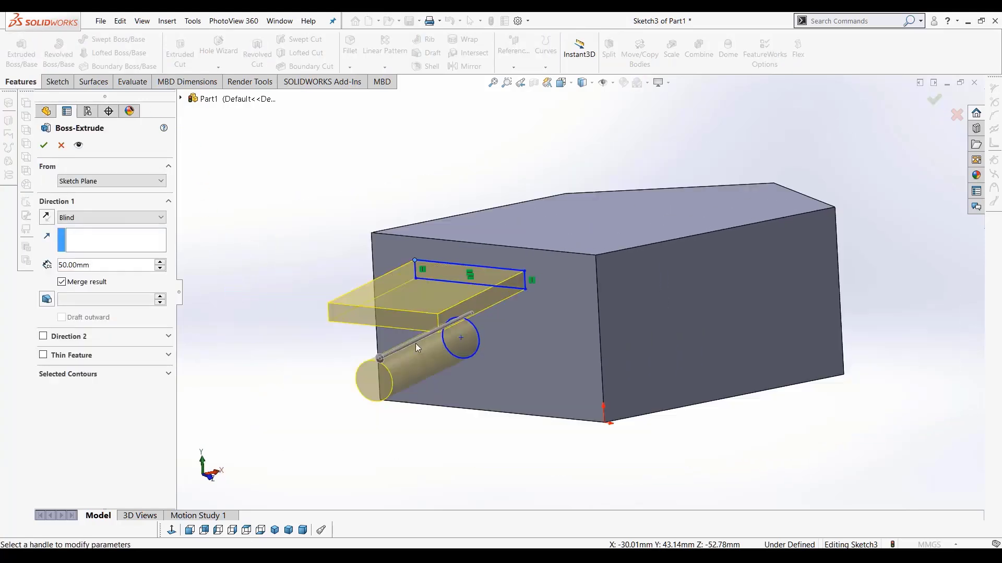
pyautogui.moveTo(414, 353); pyautogui.dragTo(543, 351)
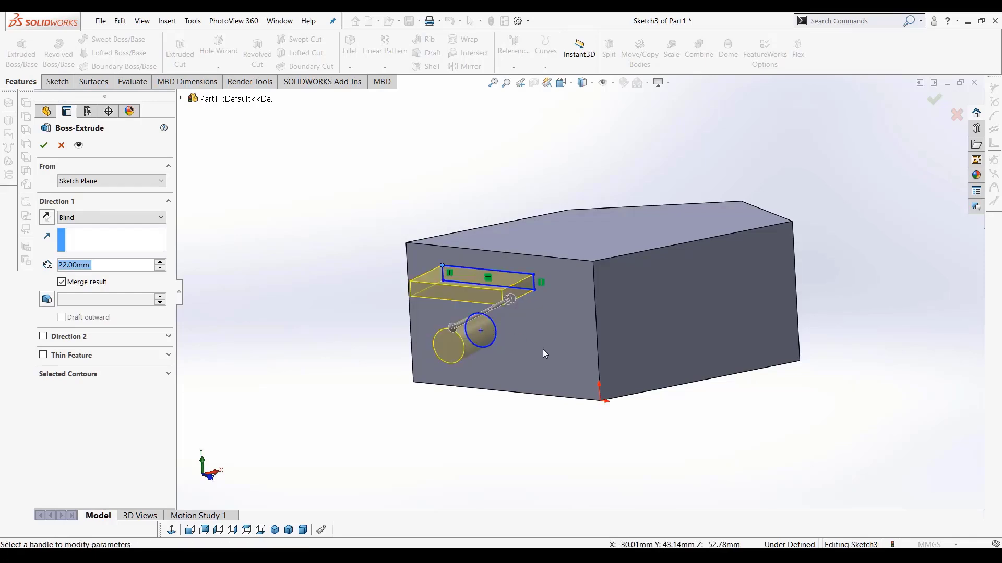
pyautogui.moveTo(543, 352); pyautogui.dragTo(514, 324, button='middle')
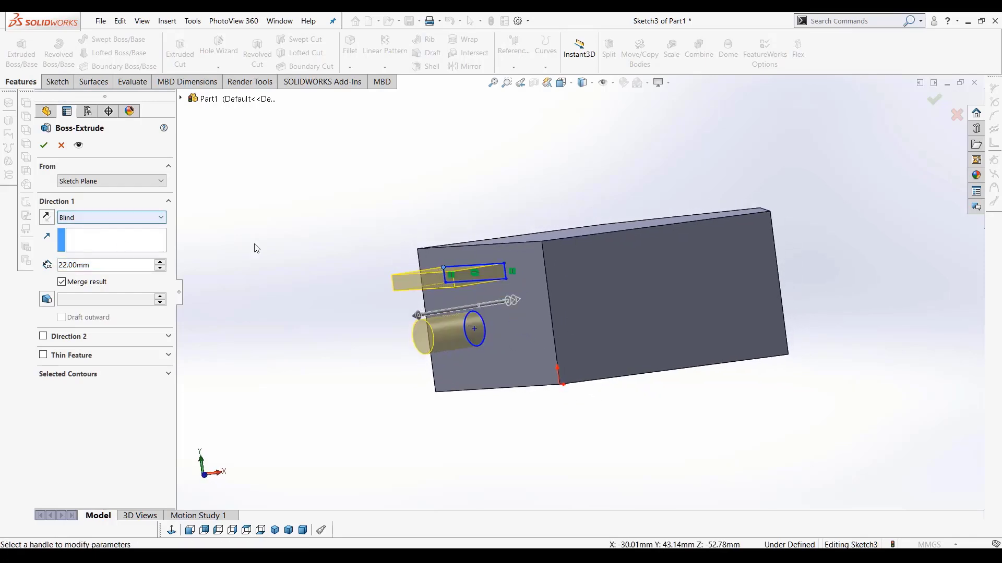
pyautogui.click(43, 145)
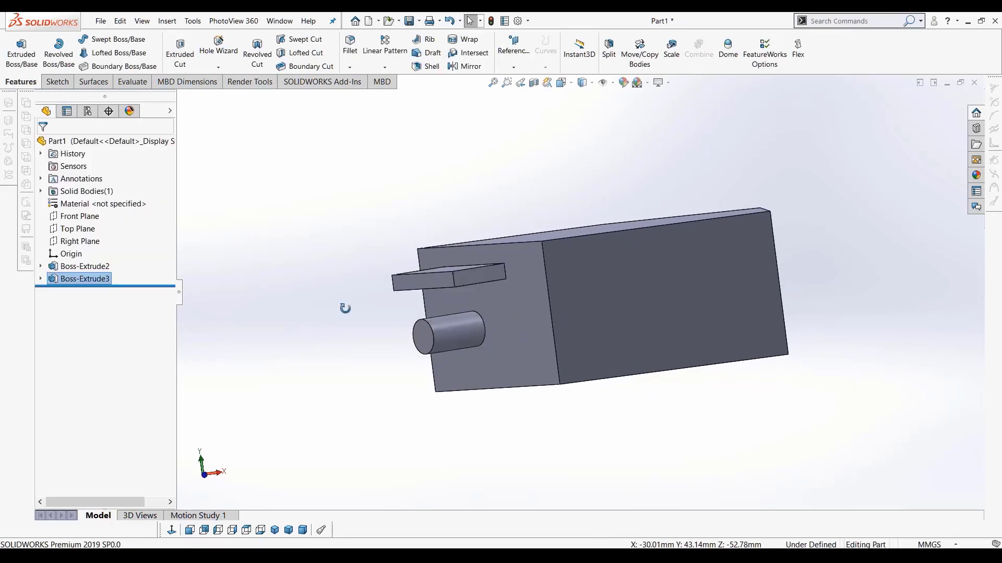
# Start a new sketch on the block's other slanted side face, away from the bosses, and view it normal to the face
pyautogui.moveTo(344, 308); pyautogui.dragTo(519, 360, button='middle')
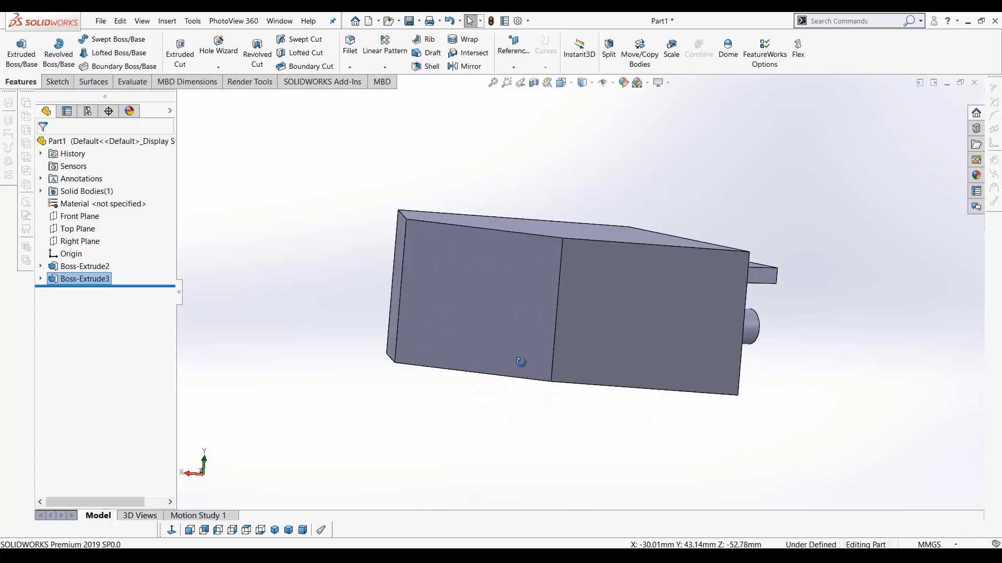
pyautogui.click(482, 271)
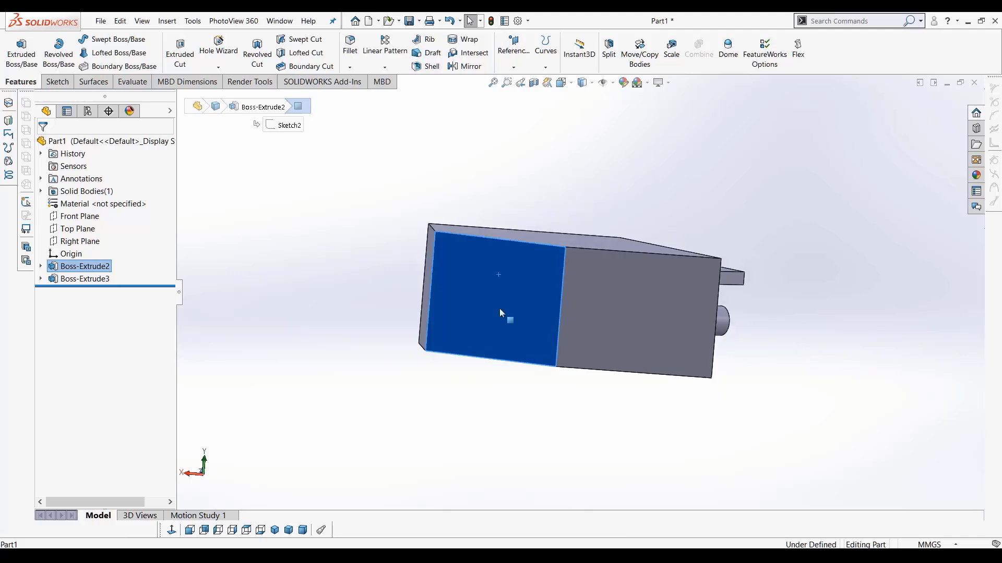
pyautogui.click(57, 82)
pyautogui.click(17, 48)
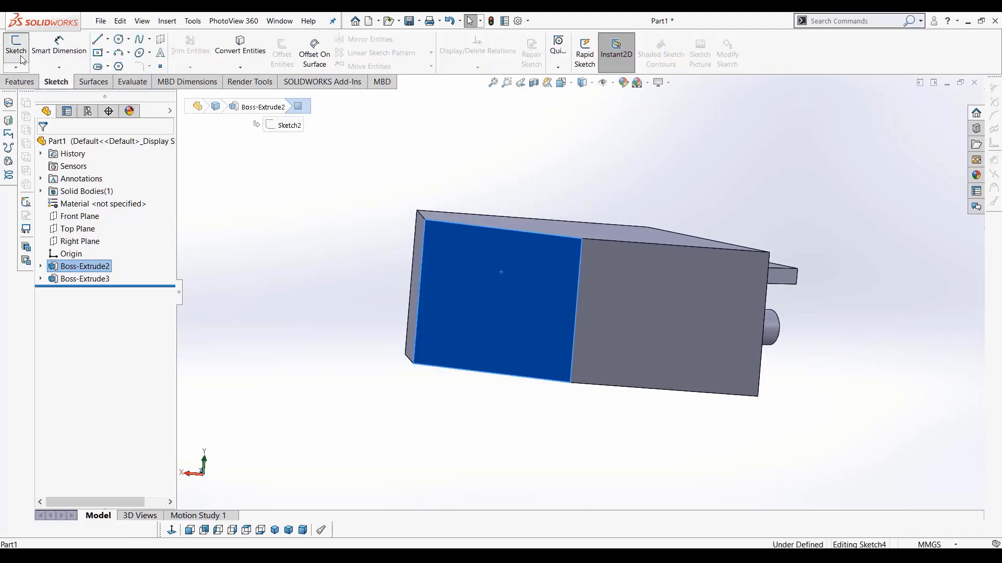
pyautogui.click(172, 530)
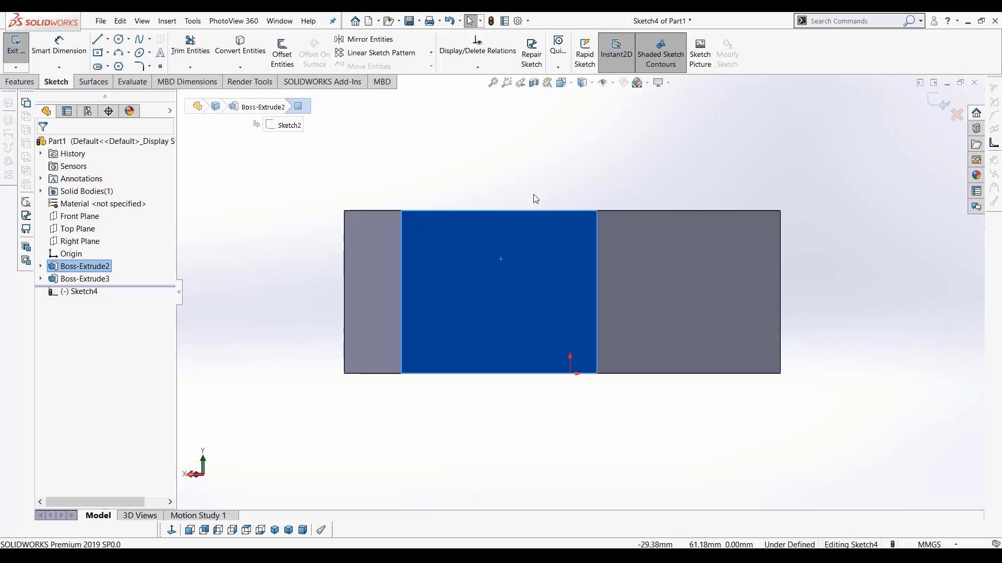
# Sketch a circle of about 14.7 mm radius outside the block, centred about X -89.8, Y 89.9 mm
pyautogui.scroll(5, 574, 297)
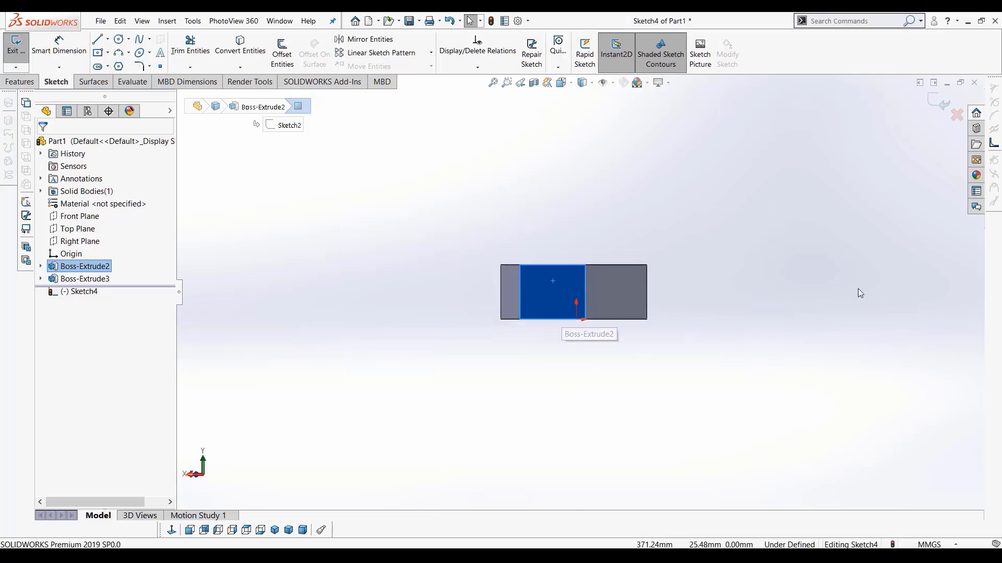
pyautogui.scroll(-5, 576, 230)
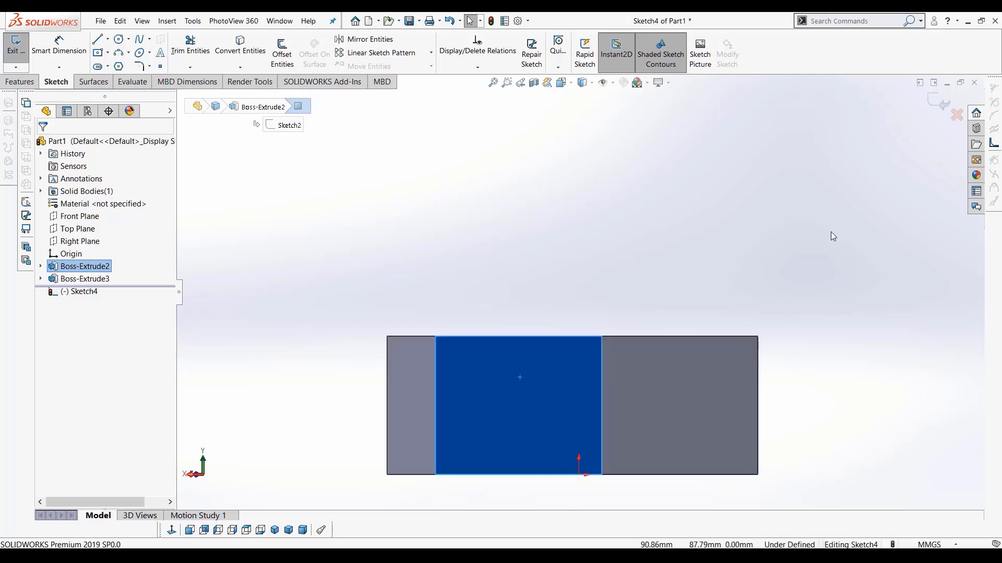
pyautogui.scroll(3, 831, 232)
pyautogui.scroll(-3, 606, 347)
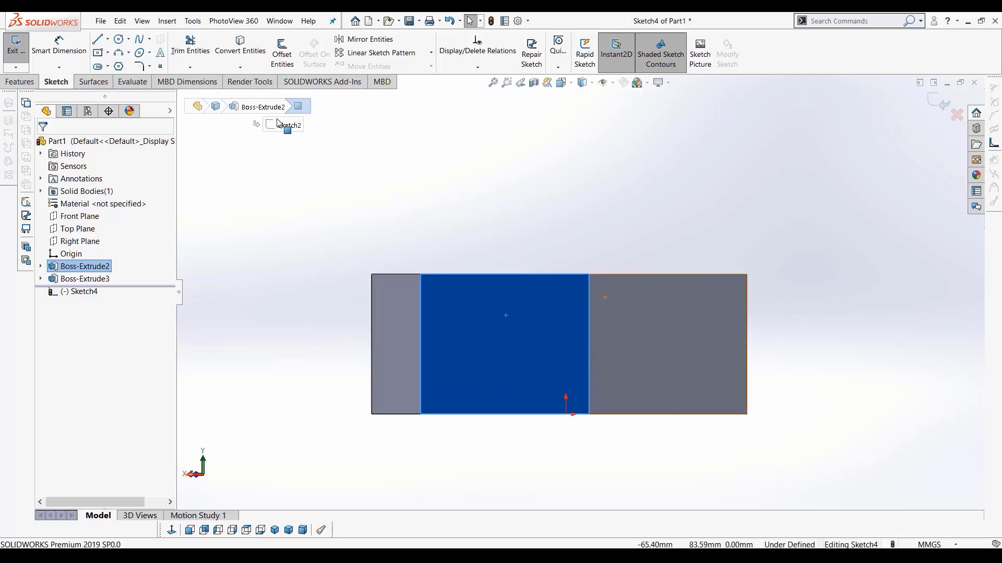
pyautogui.click(119, 40)
pyautogui.click(314, 162)
pyautogui.click(328, 201)
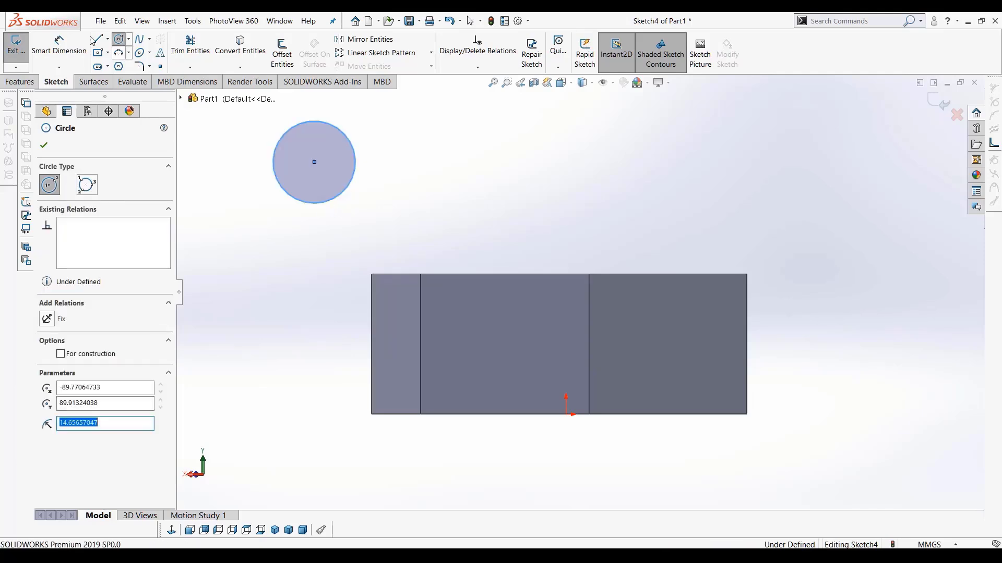
# Sketch a closed triangle of three lines outside the block, opposite the circle, with its closing side about 41.8 mm long
pyautogui.click(97, 40)
pyautogui.click(895, 348)
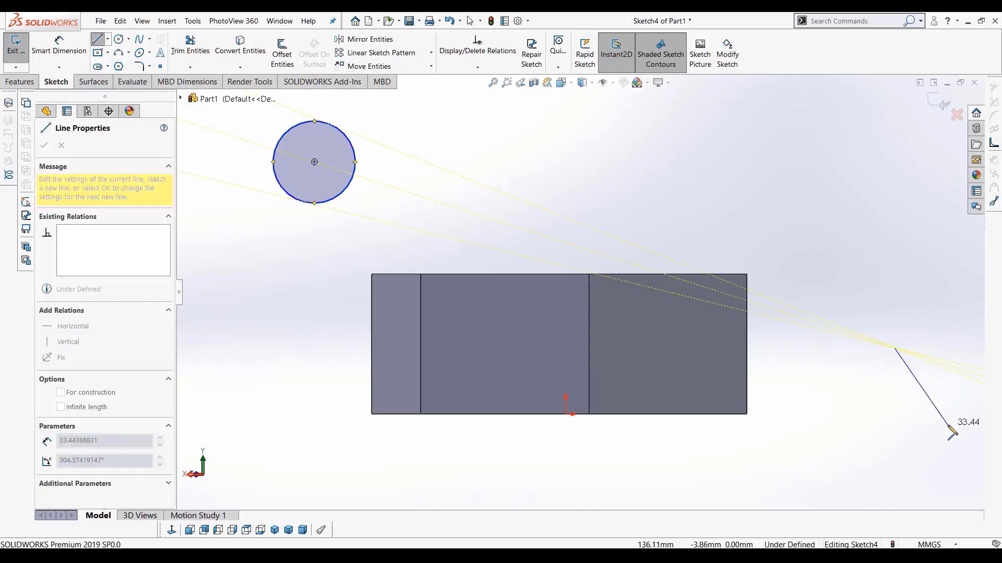
pyautogui.click(947, 425)
pyautogui.doubleClick(832, 448)
pyautogui.click(895, 349)
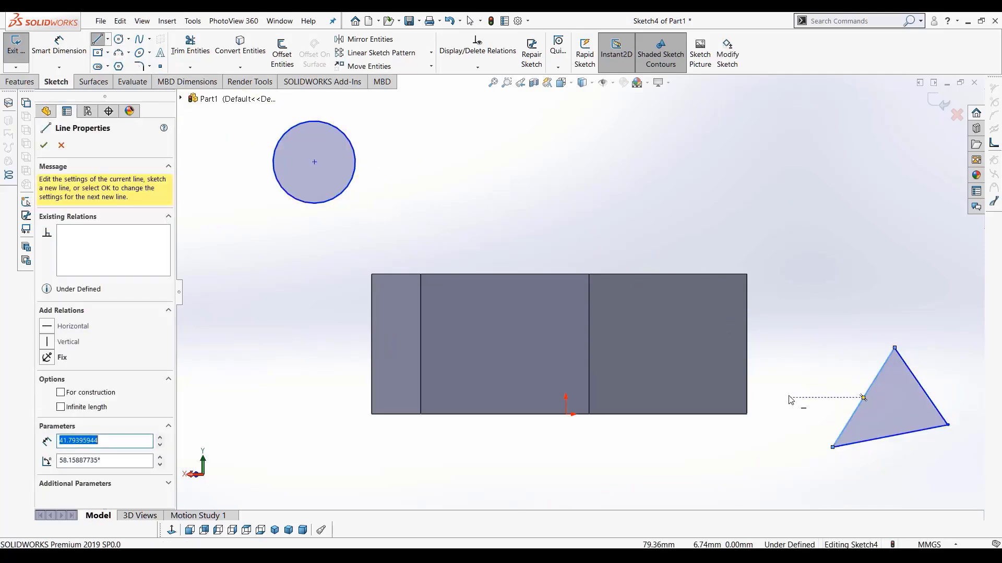
# Extrude the detached circle and triangle together 22 mm as a blind boss
pyautogui.scroll(5, 759, 392)
pyautogui.moveTo(723, 385)
pyautogui.mouseDown(button='middle')
pyautogui.moveTo(655, 438)
pyautogui.moveTo(613, 437)
pyautogui.moveTo(691, 398)
pyautogui.moveTo(469, 323)
pyautogui.mouseUp(button='middle')
pyautogui.click(21, 83)
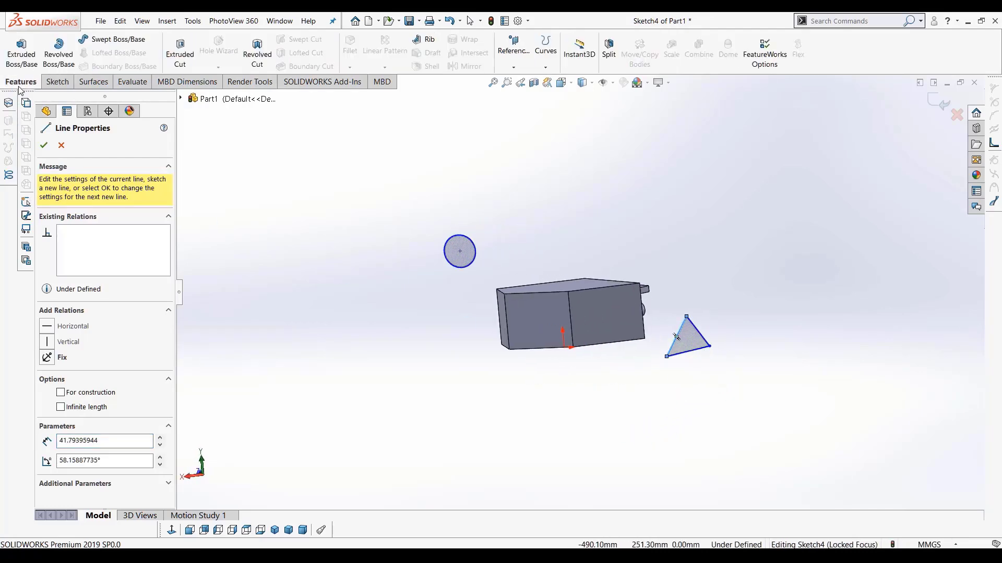
pyautogui.click(21, 56)
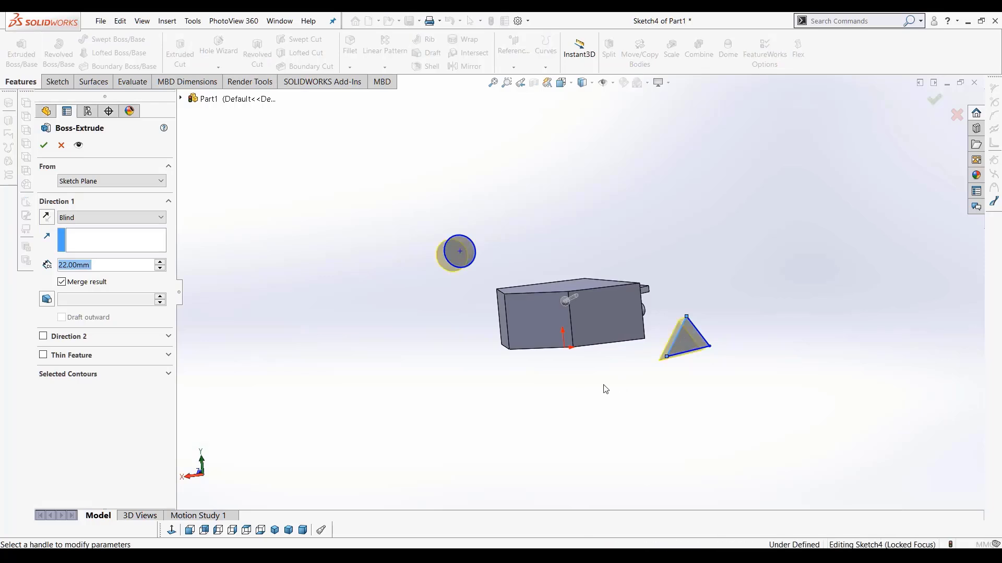
pyautogui.click(45, 147)
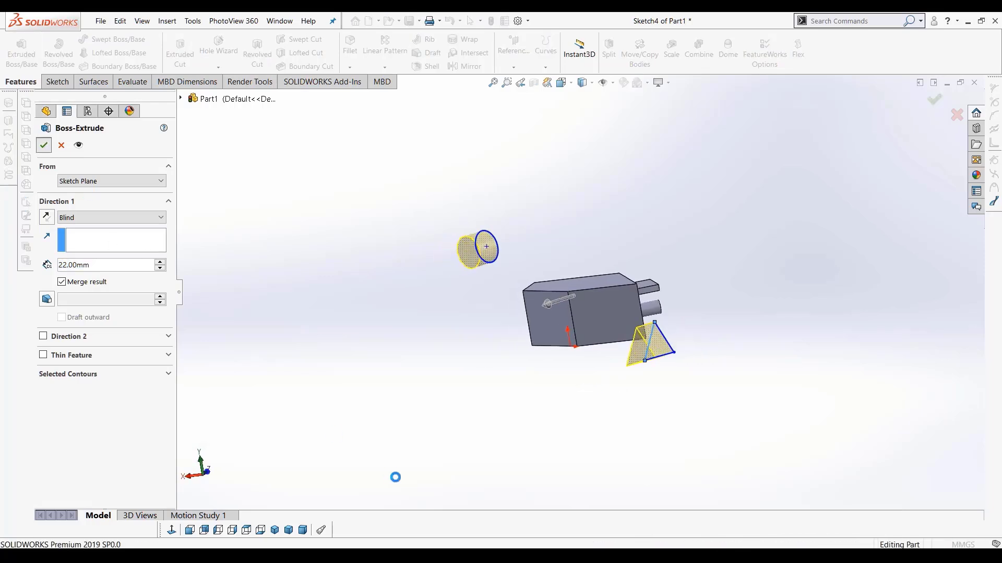
pyautogui.moveTo(508, 392); pyautogui.dragTo(491, 465, button='middle')
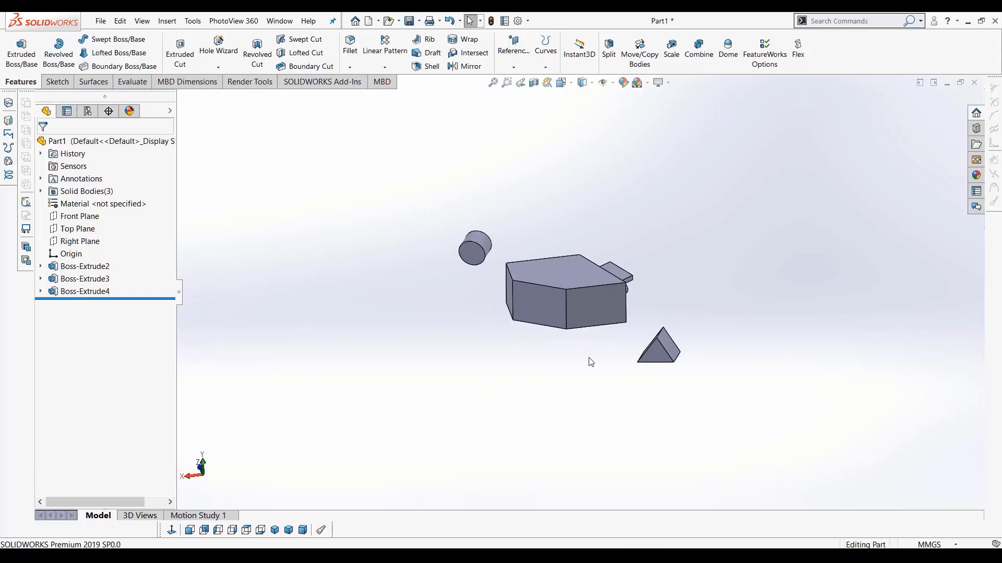
# Set the view normal to the block's top face and start a new sketch on it
pyautogui.scroll(-5, 591, 362)
pyautogui.moveTo(546, 259)
pyautogui.mouseDown(button='middle')
pyautogui.moveTo(572, 254)
pyautogui.moveTo(560, 225)
pyautogui.moveTo(526, 267)
pyautogui.moveTo(533, 272)
pyautogui.mouseUp(button='middle')
pyautogui.scroll(3, 558, 222)
pyautogui.scroll(-2, 556, 234)
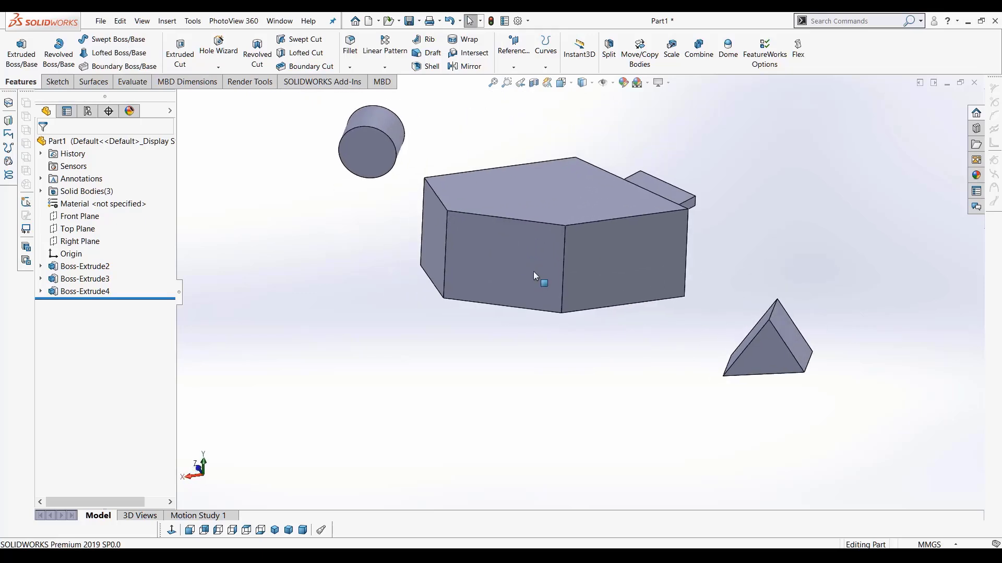
pyautogui.click(549, 194)
pyautogui.scroll(3, 553, 254)
pyautogui.scroll(-3, 571, 245)
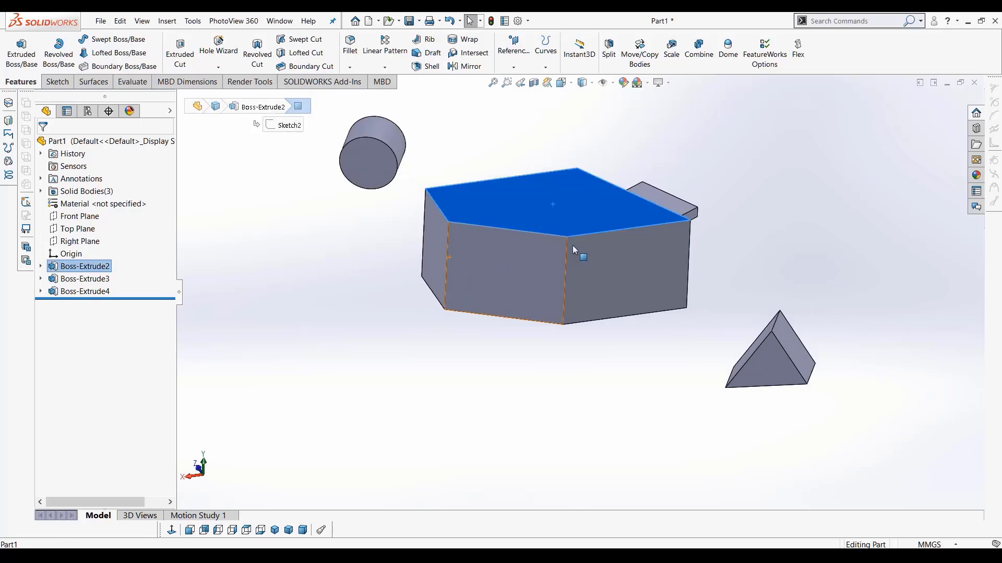
pyautogui.click(61, 87)
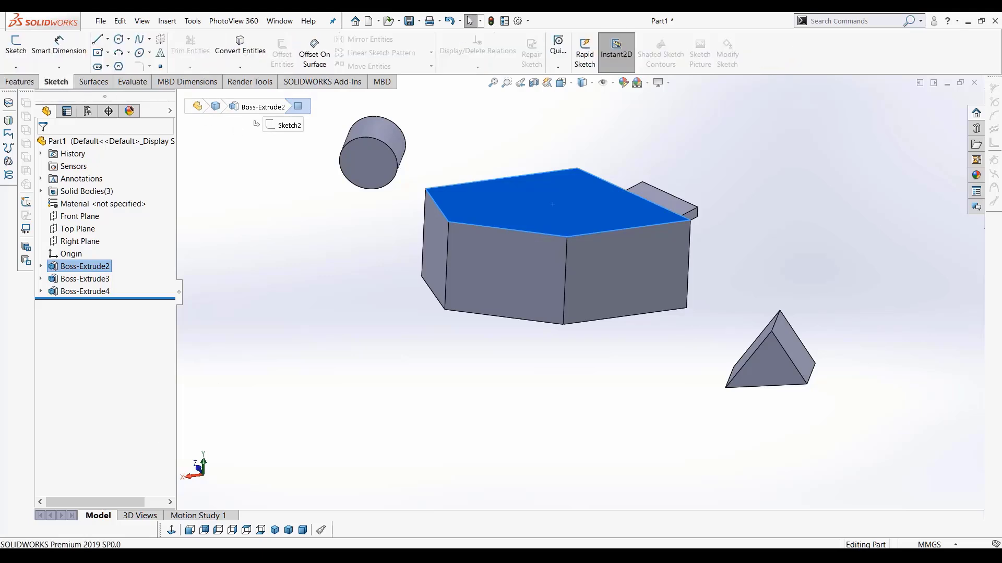
pyautogui.click(173, 532)
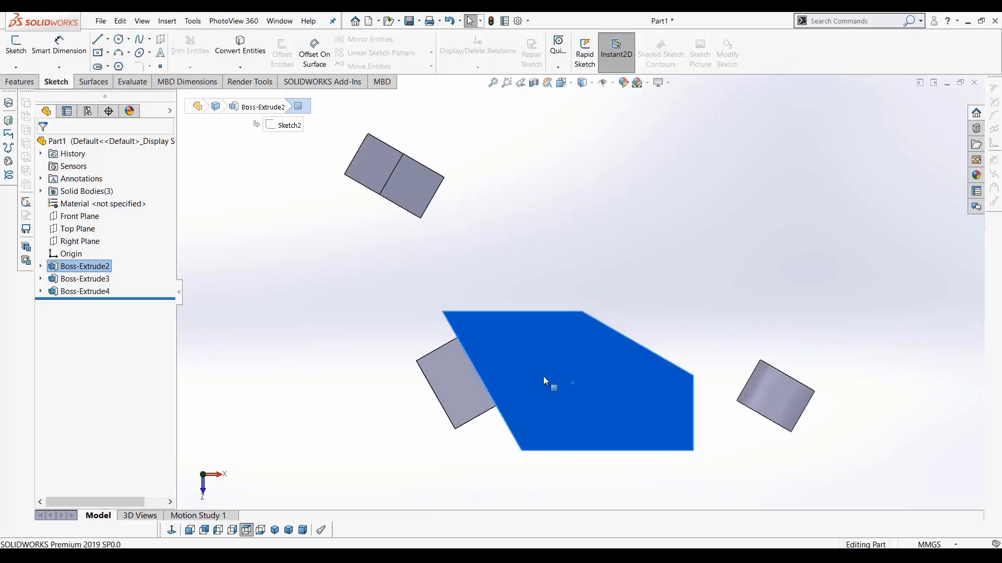
pyautogui.click(18, 59)
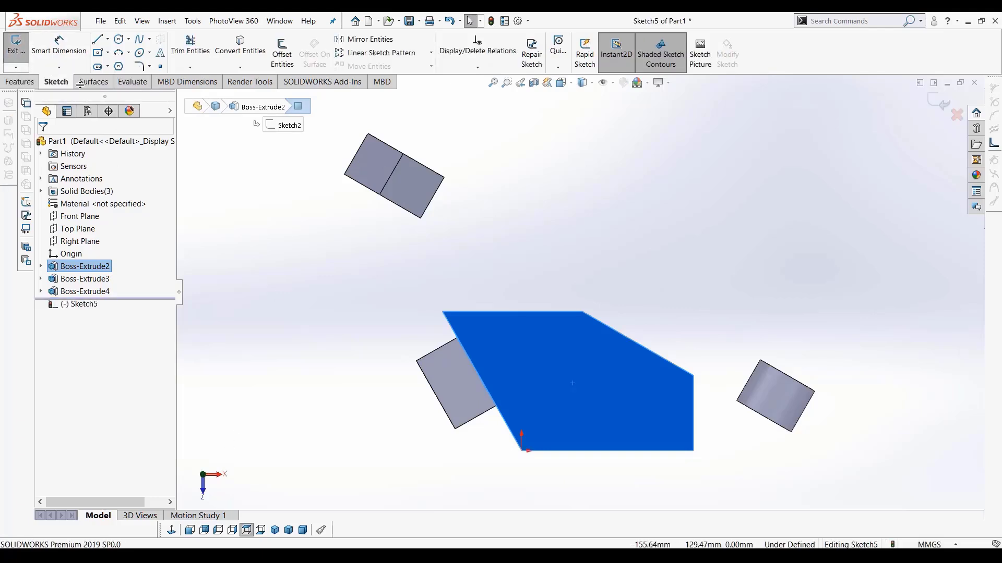
# Sketch a circle of about 11.2 mm radius on the top face, centred about X 14.4, Y 38.2 mm
pyautogui.click(119, 39)
pyautogui.click(553, 369)
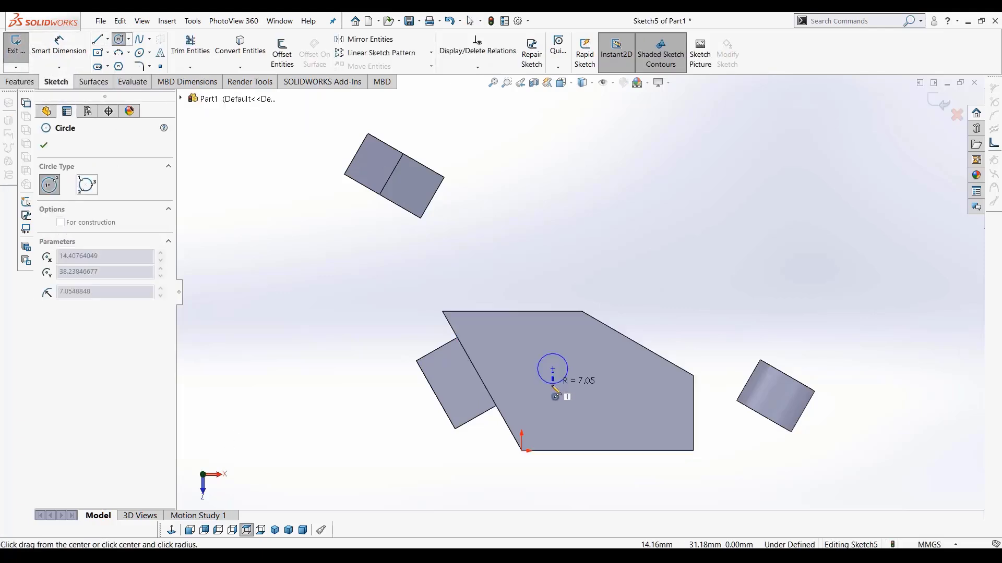
pyautogui.click(554, 393)
# Cut-extrude the circle 9 mm deep into the block's top face as a blind cut
pyautogui.click(20, 81)
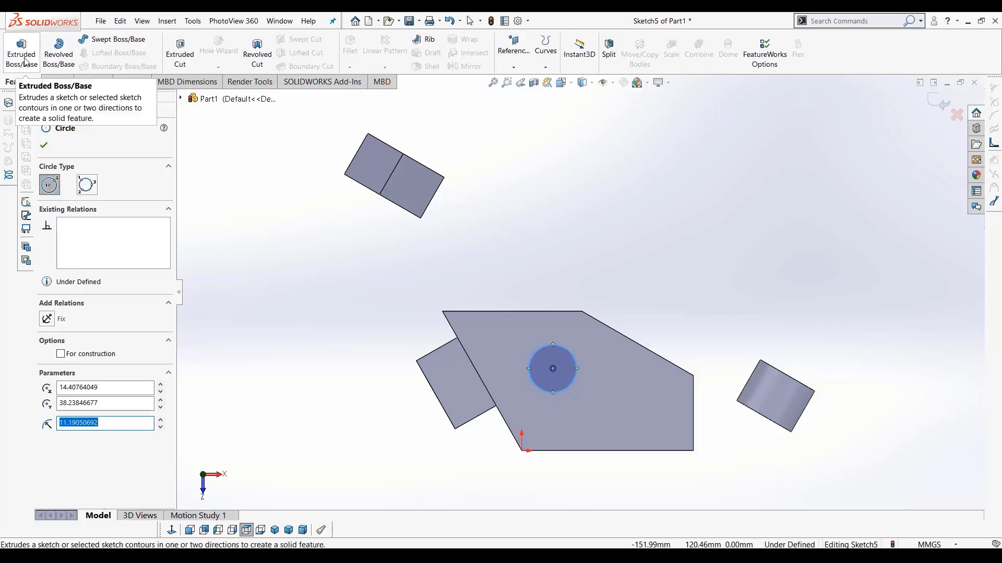
pyautogui.click(180, 52)
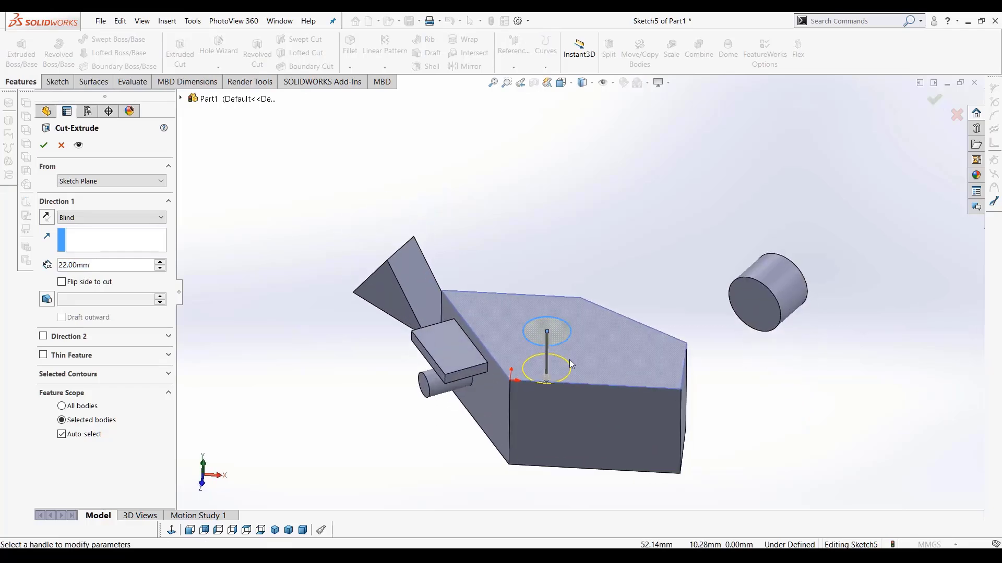
pyautogui.scroll(-4, 571, 363)
pyautogui.moveTo(505, 329); pyautogui.dragTo(514, 313)
pyautogui.moveTo(571, 337); pyautogui.dragTo(571, 328, button='middle')
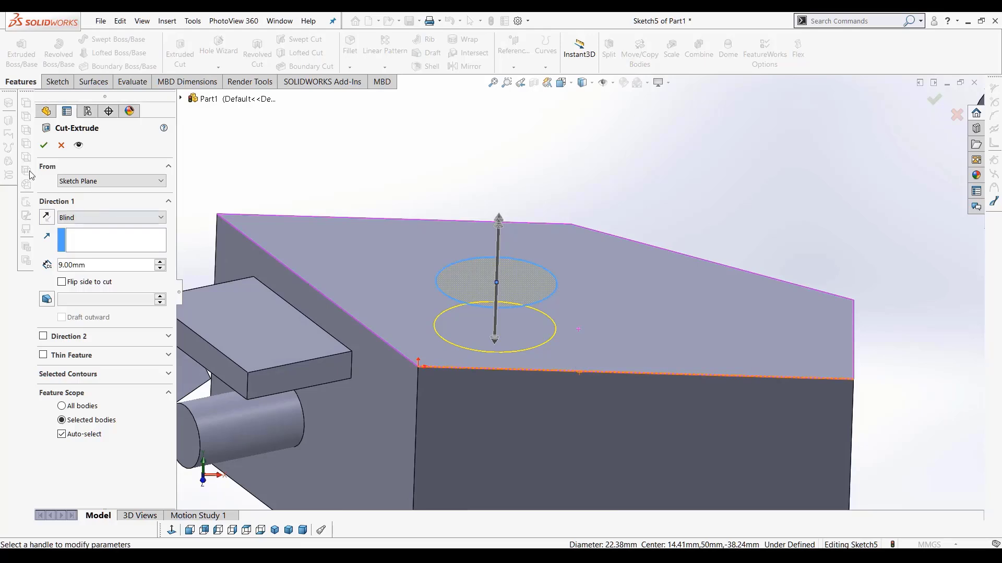
pyautogui.click(44, 147)
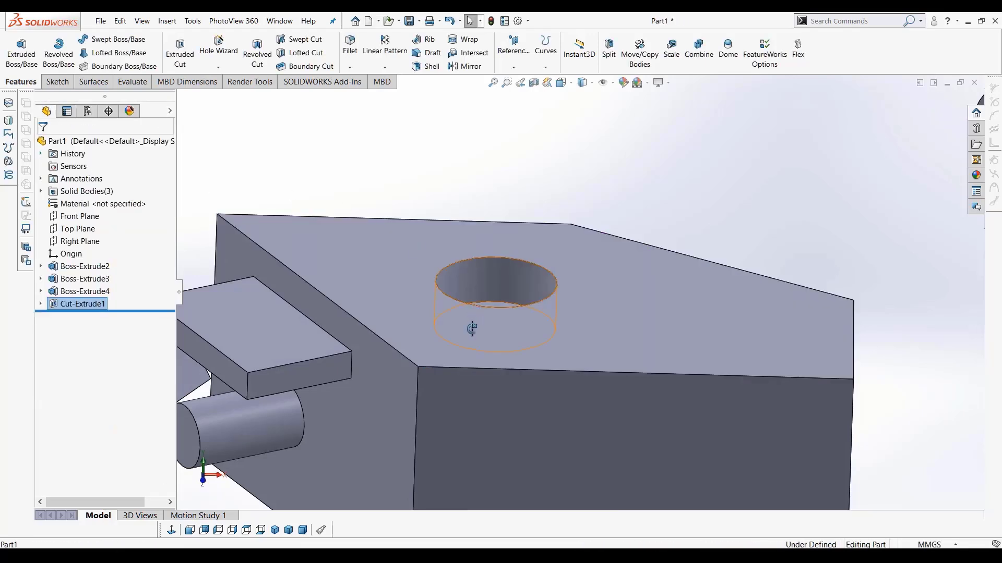
# Inspect the circular pocket and the block with its surrounding bodies from different angles
pyautogui.moveTo(472, 328); pyautogui.dragTo(471, 340, button='middle')
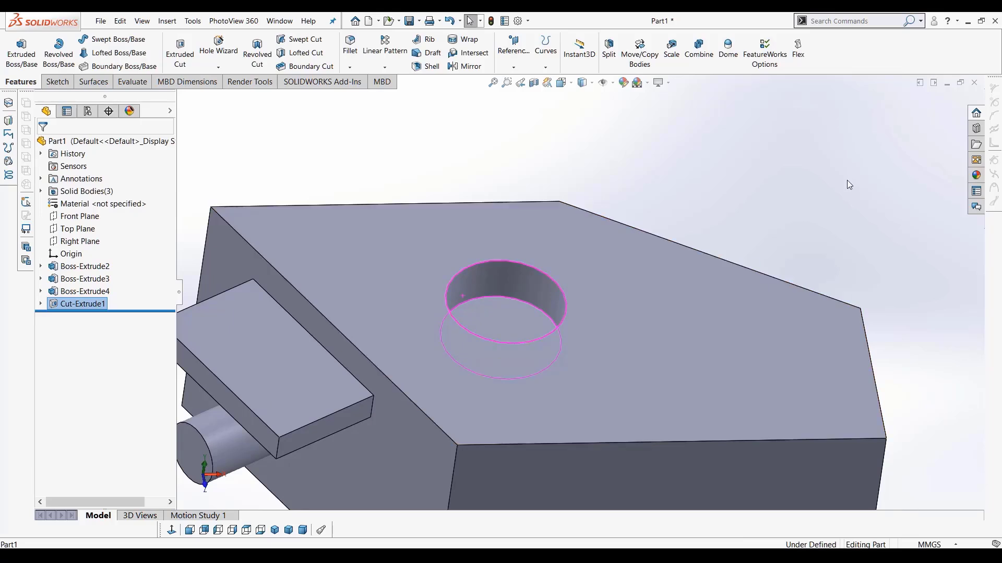
pyautogui.scroll(3, 607, 342)
pyautogui.scroll(-3, 579, 342)
pyautogui.moveTo(579, 342)
pyautogui.mouseDown(button='middle')
pyautogui.moveTo(568, 312)
pyautogui.moveTo(582, 342)
pyautogui.mouseUp(button='middle')
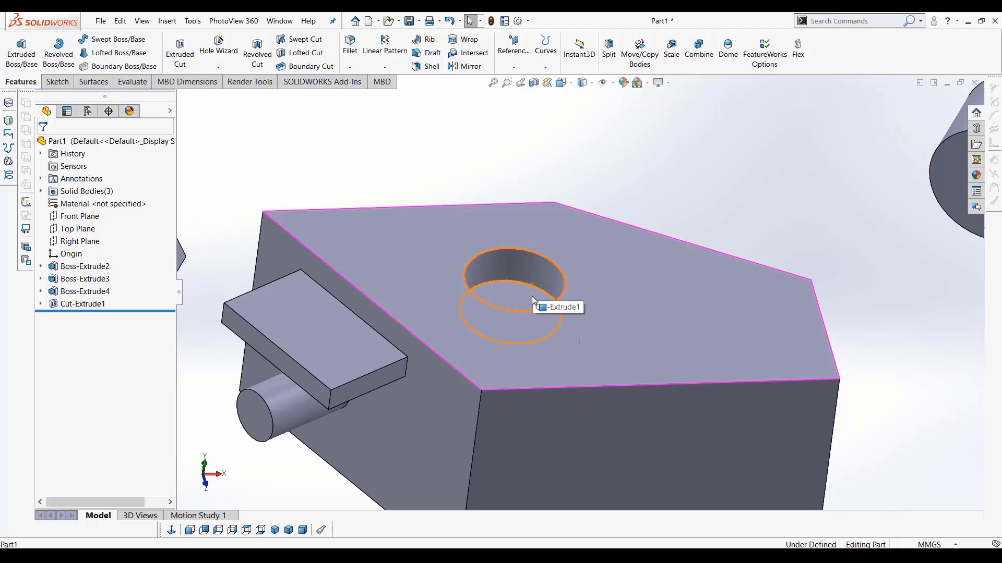
pyautogui.scroll(5, 780, 311)
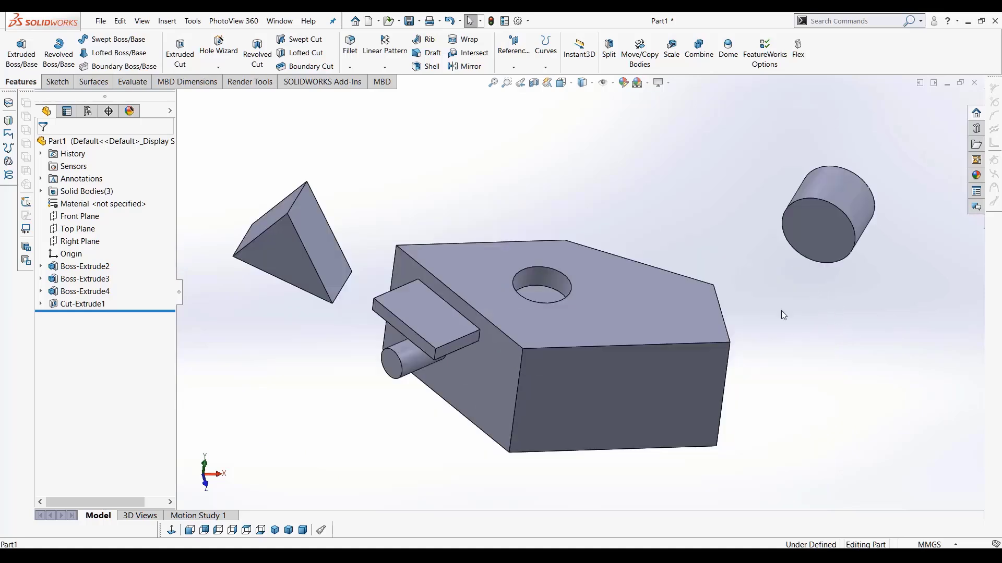
pyautogui.moveTo(781, 310); pyautogui.dragTo(686, 324, button='middle')
pyautogui.click(674, 321)
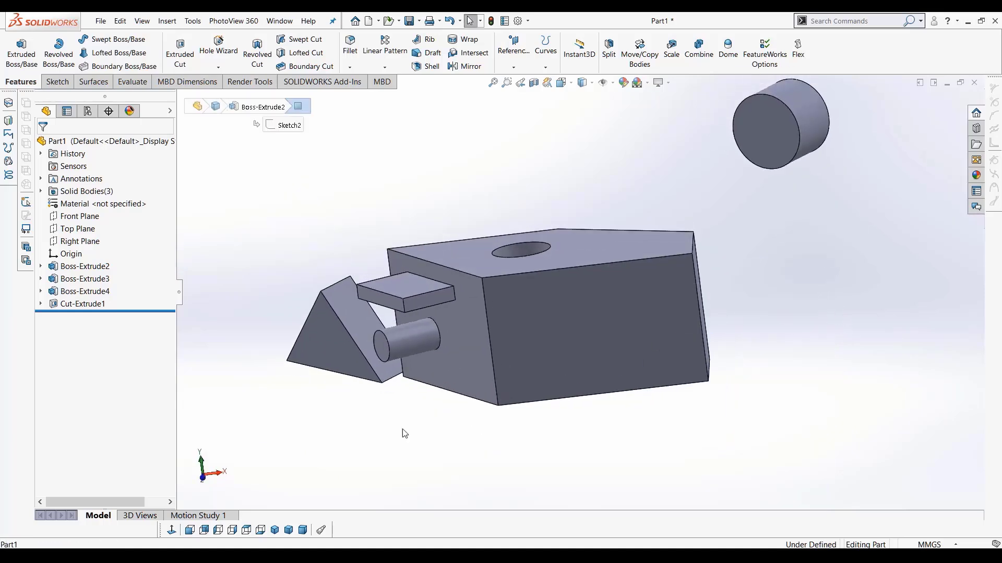
# Sketch a triangle on the block's front face with its apex inside and its outer side, about 47.4 mm long, beyond the face's edge
pyautogui.click(172, 531)
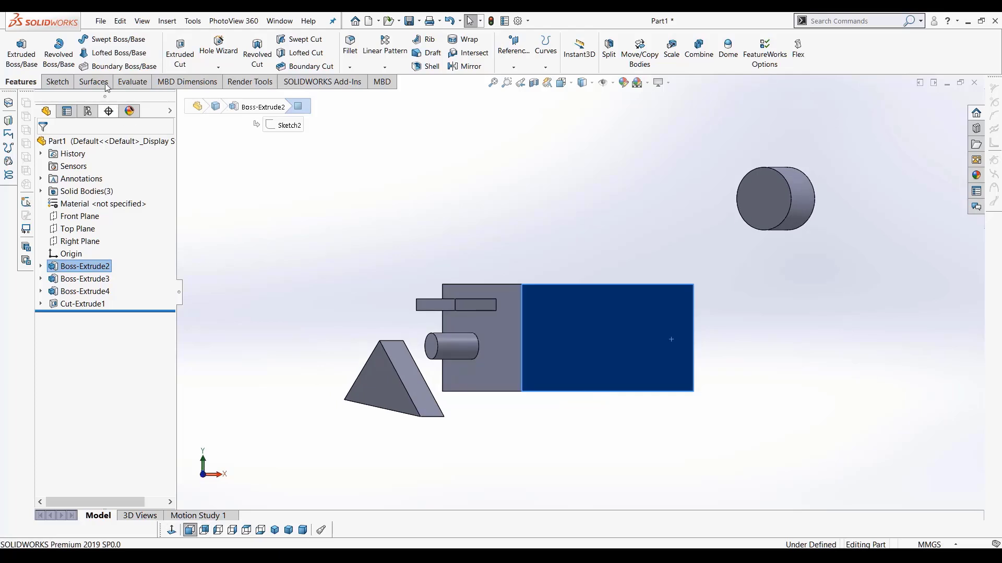
pyautogui.press('l')
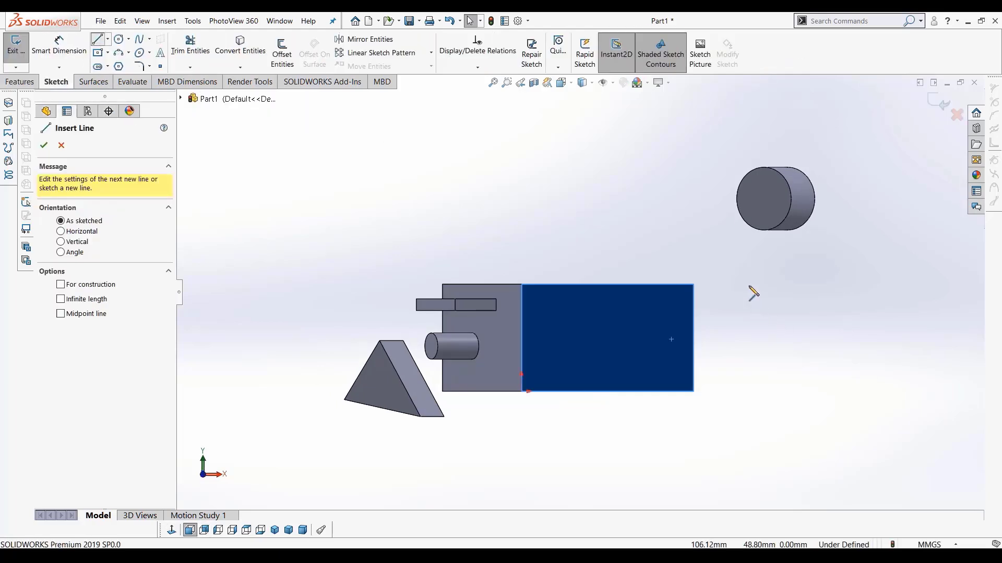
pyautogui.click(749, 285)
pyautogui.click(650, 342)
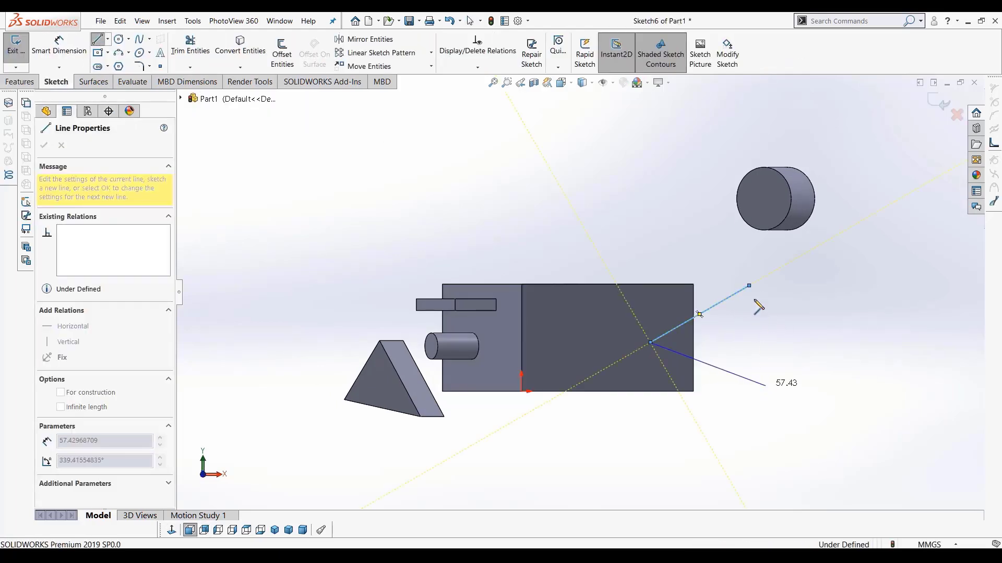
pyautogui.click(766, 386)
pyautogui.click(749, 285)
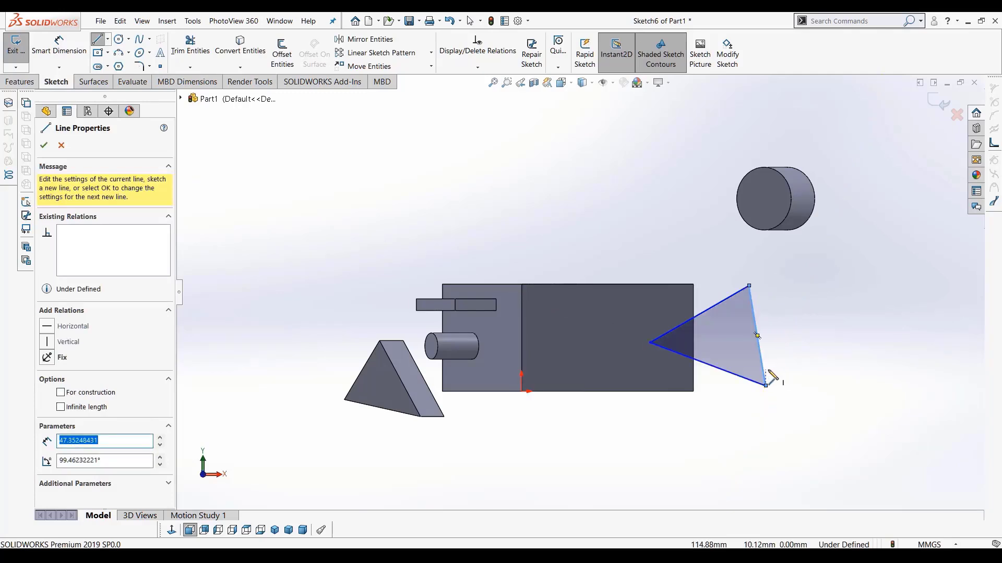
pyautogui.press('Escape')
pyautogui.scroll(-6, 708, 337)
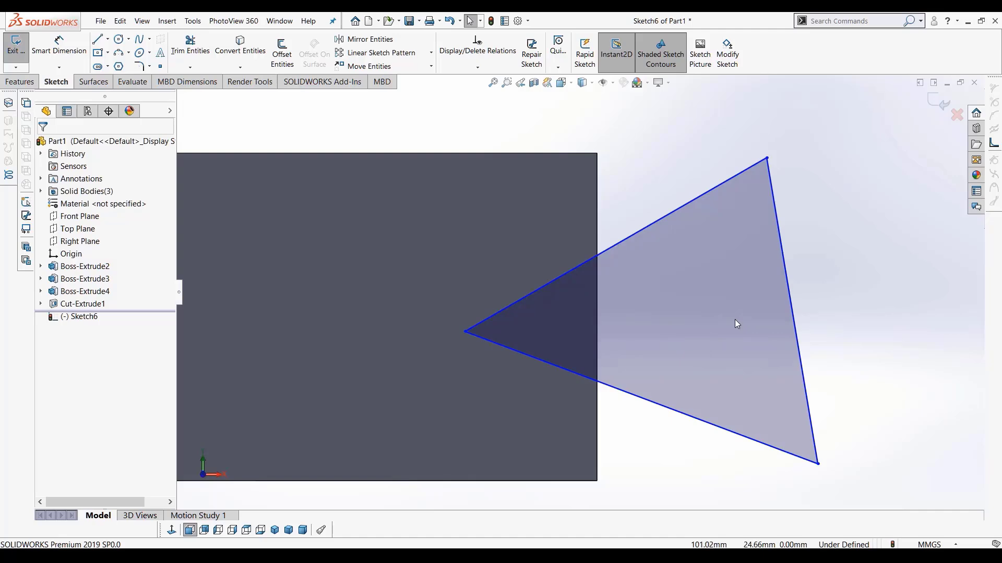
# Cut-extrude the triangle 22 mm deep into the block as a blind cut
pyautogui.hotkey('ctrl', '7')
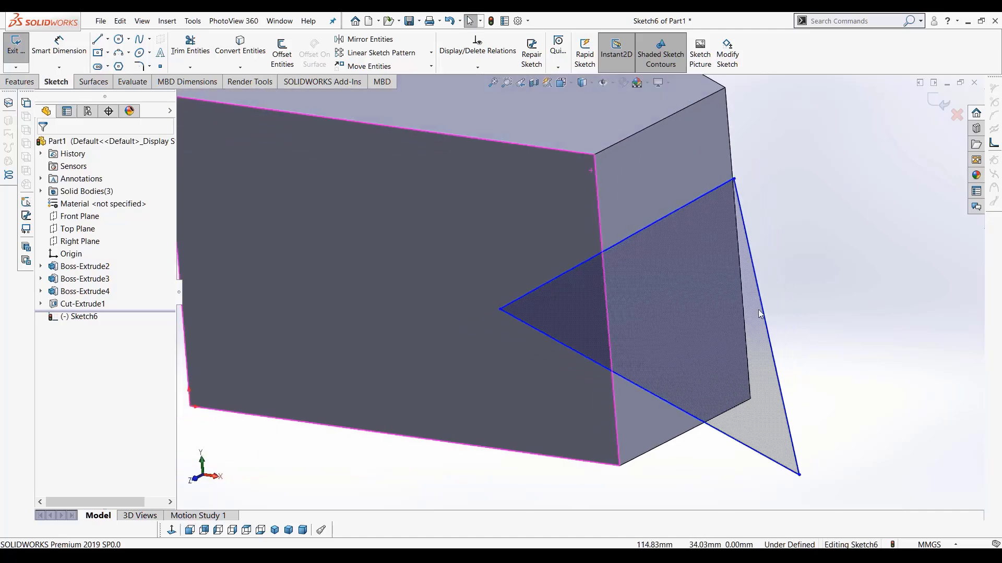
pyautogui.click(24, 82)
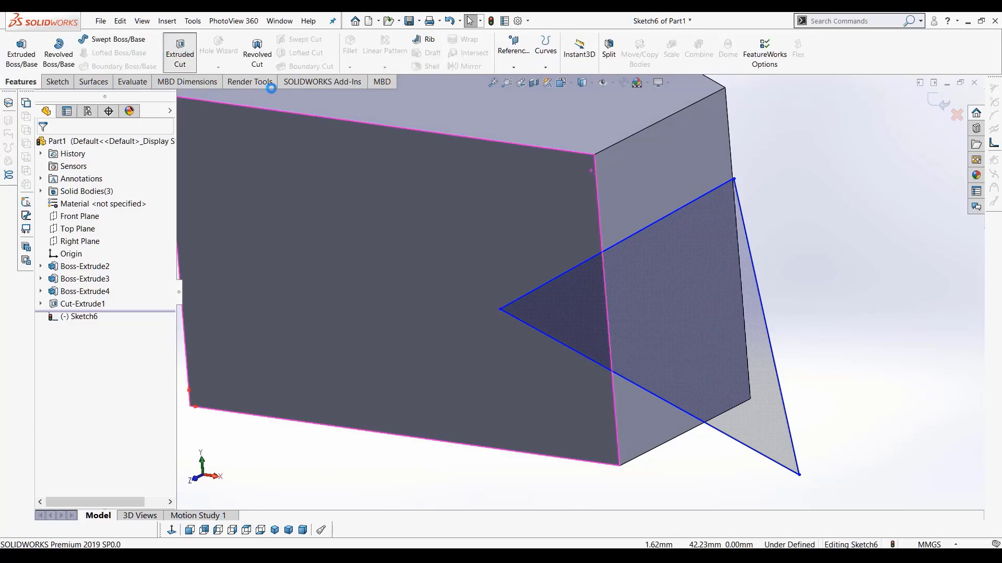
pyautogui.click(180, 52)
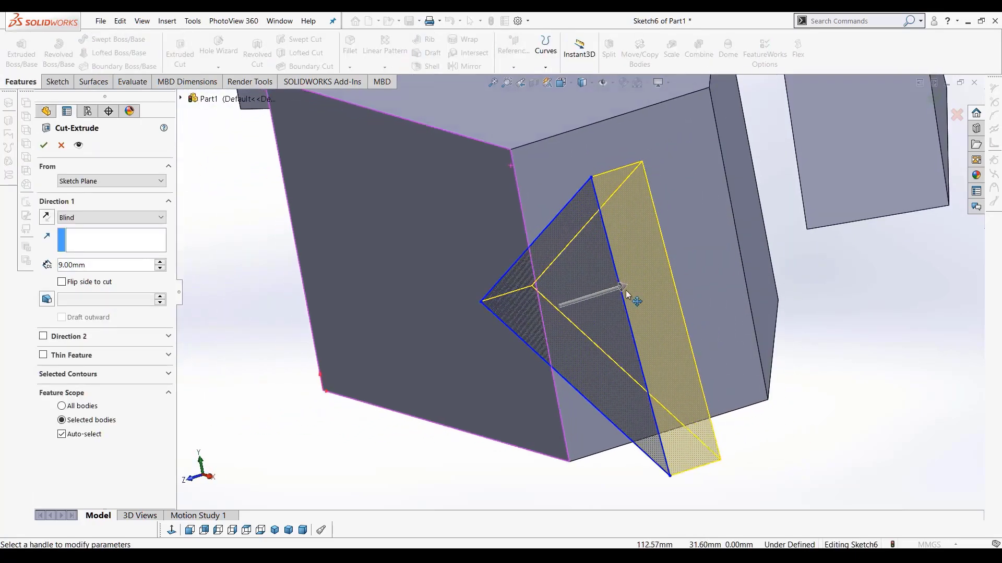
pyautogui.moveTo(633, 297); pyautogui.dragTo(695, 264)
pyautogui.moveTo(696, 346)
pyautogui.mouseDown(button='middle')
pyautogui.moveTo(750, 360)
pyautogui.moveTo(766, 344)
pyautogui.mouseUp(button='middle')
pyautogui.scroll(3, 687, 322)
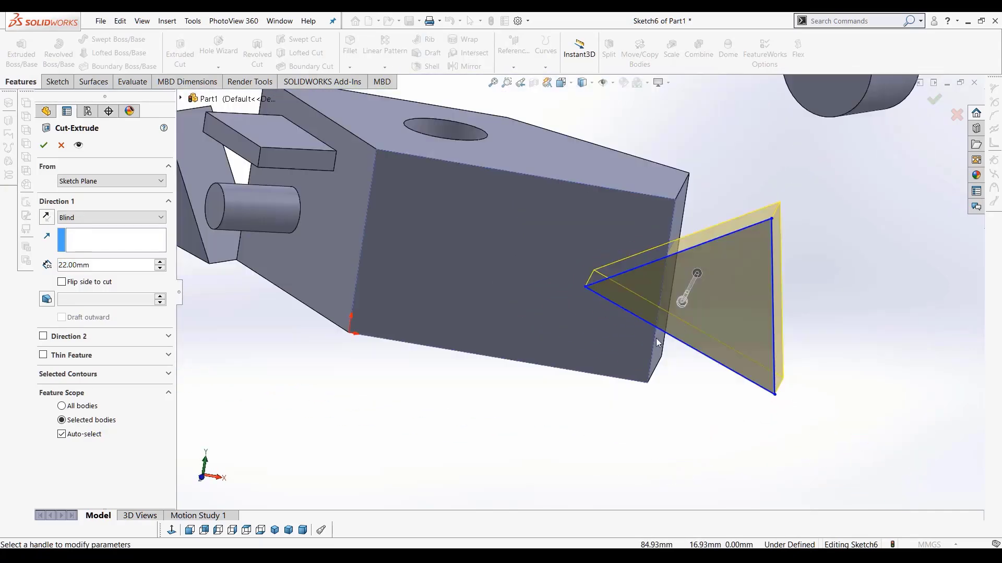
pyautogui.moveTo(681, 329); pyautogui.dragTo(329, 246, button='middle')
pyautogui.click(44, 145)
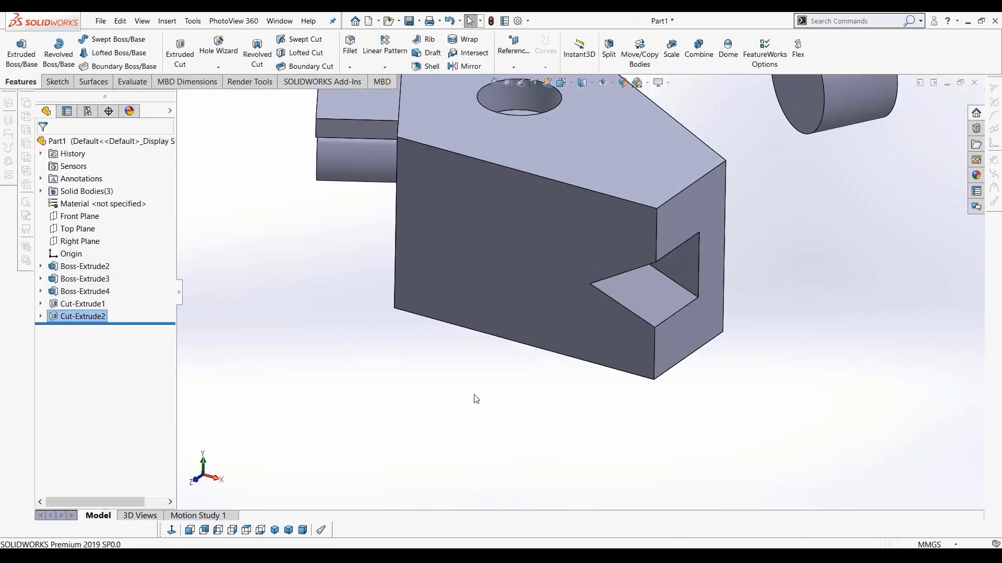
# Inspect the notched block from several angles and highlight its boss and cut features to see which geometry each one creates
pyautogui.moveTo(474, 399); pyautogui.dragTo(621, 315, button='middle')
pyautogui.moveTo(720, 376); pyautogui.dragTo(673, 395, button='middle')
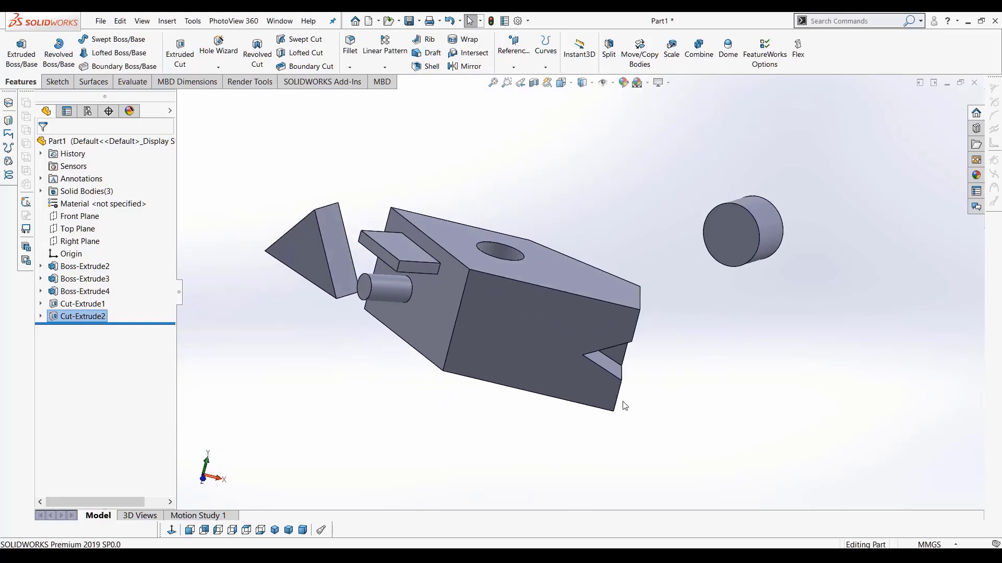
pyautogui.moveTo(512, 353); pyautogui.dragTo(415, 370, button='middle')
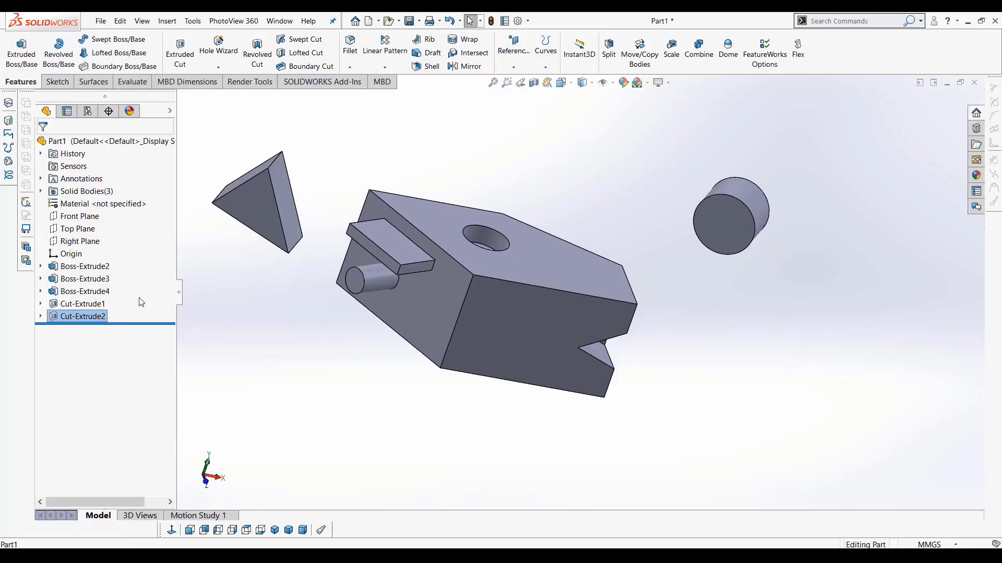
pyautogui.click(85, 266)
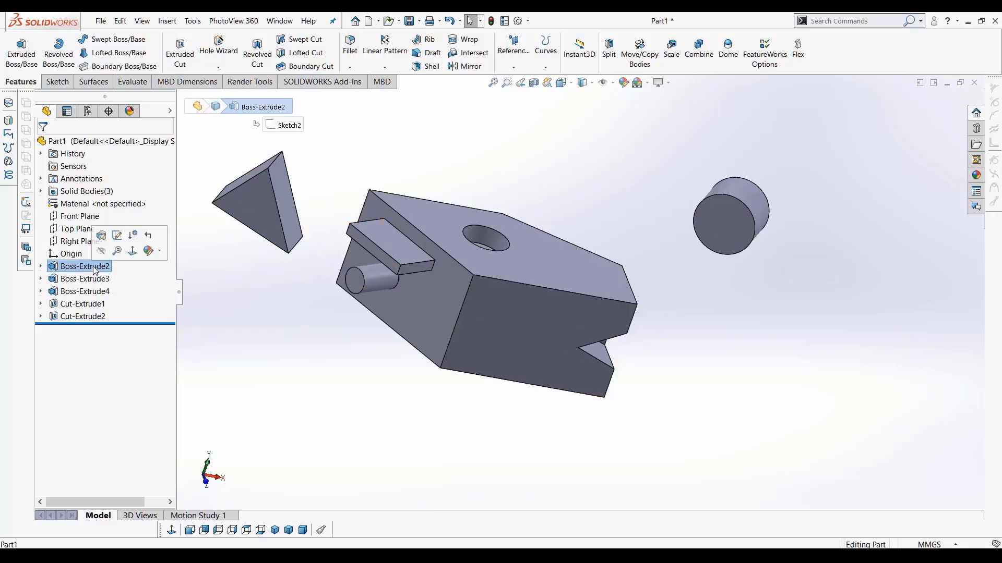
pyautogui.moveTo(193, 290); pyautogui.dragTo(230, 301, button='middle')
pyautogui.click(74, 279)
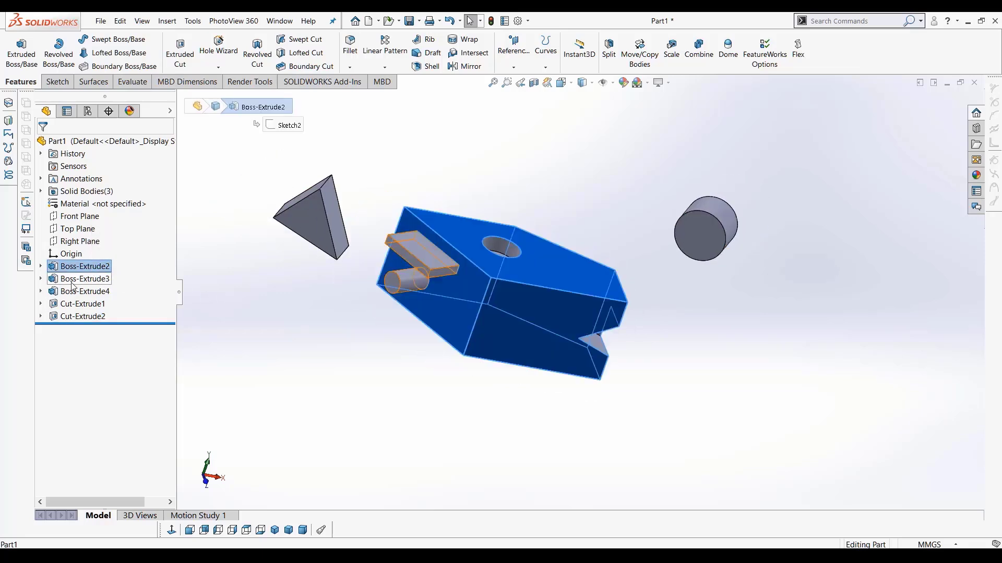
pyautogui.moveTo(271, 339); pyautogui.dragTo(276, 343, button='middle')
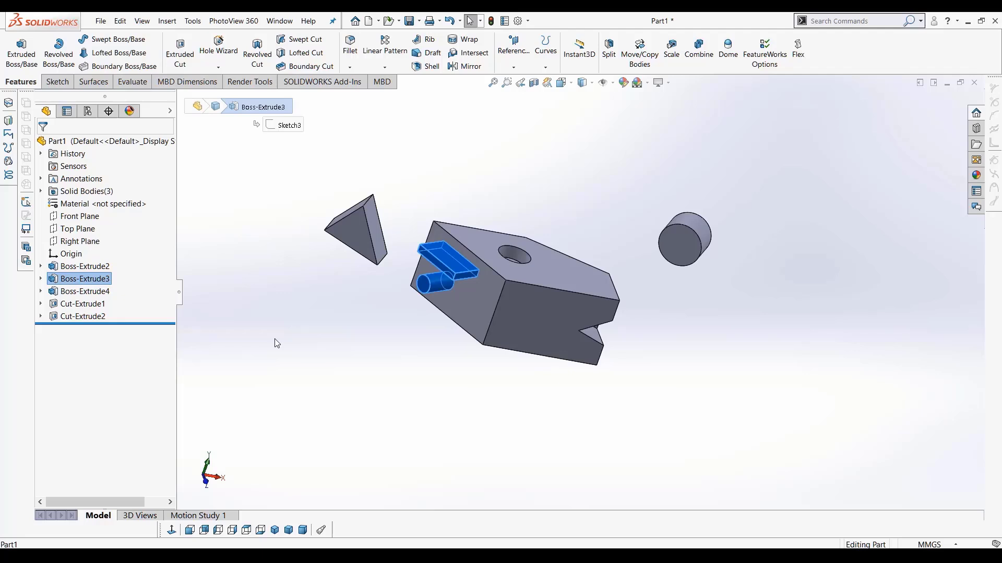
pyautogui.click(78, 294)
pyautogui.scroll(1, 370, 284)
pyautogui.scroll(-1, 371, 282)
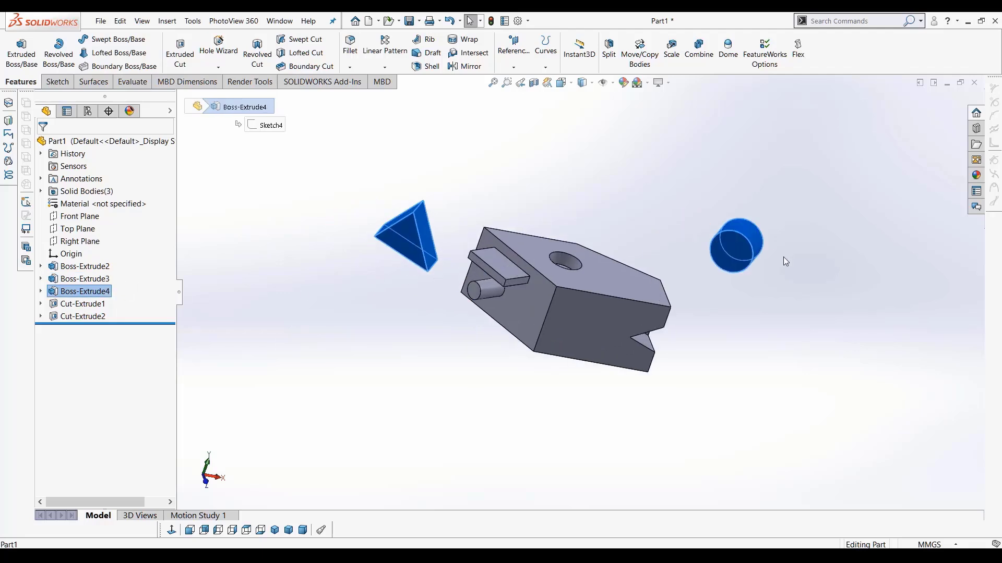
pyautogui.click(82, 316)
pyautogui.click(416, 404)
pyautogui.moveTo(416, 404); pyautogui.dragTo(395, 410, button='middle')
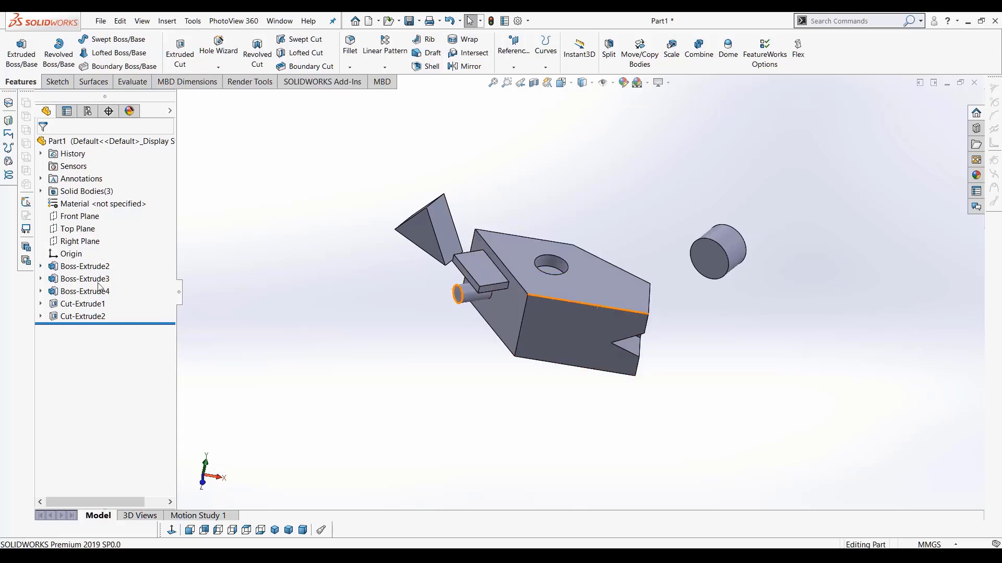
# Edit the main block's base extrusion and increase its blind depth in 10 mm increments
pyautogui.rightClick(79, 269)
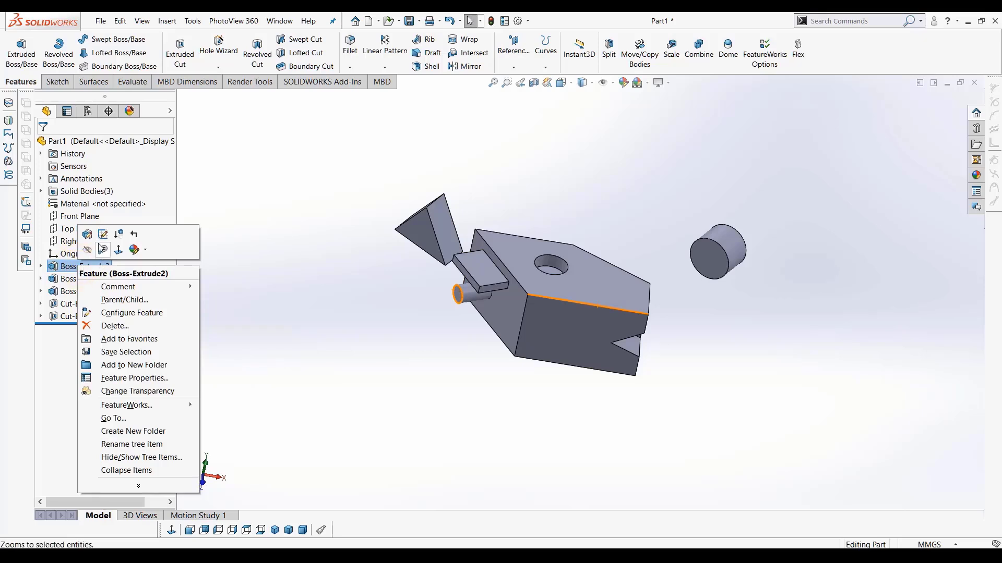
pyautogui.click(103, 234)
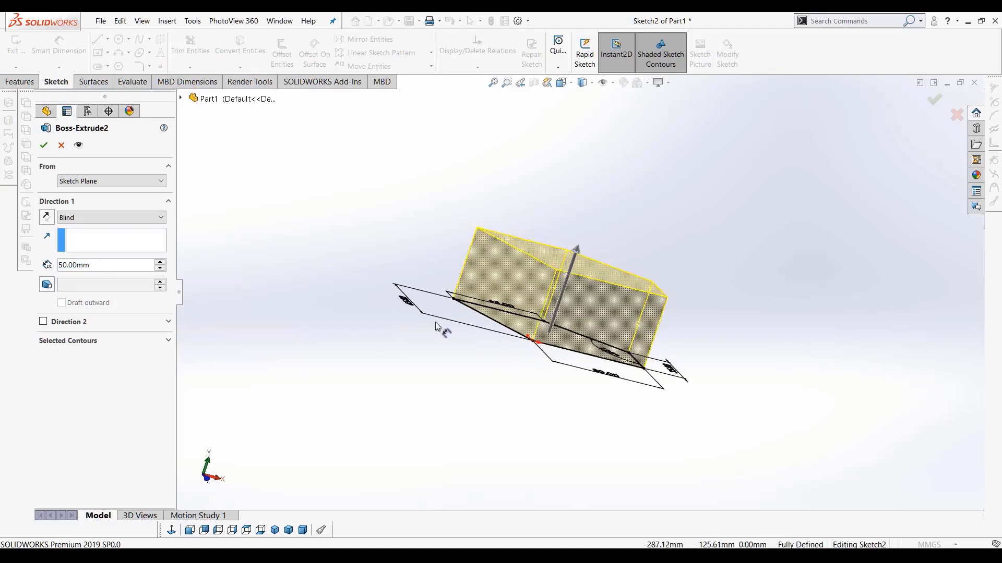
pyautogui.click(159, 263)
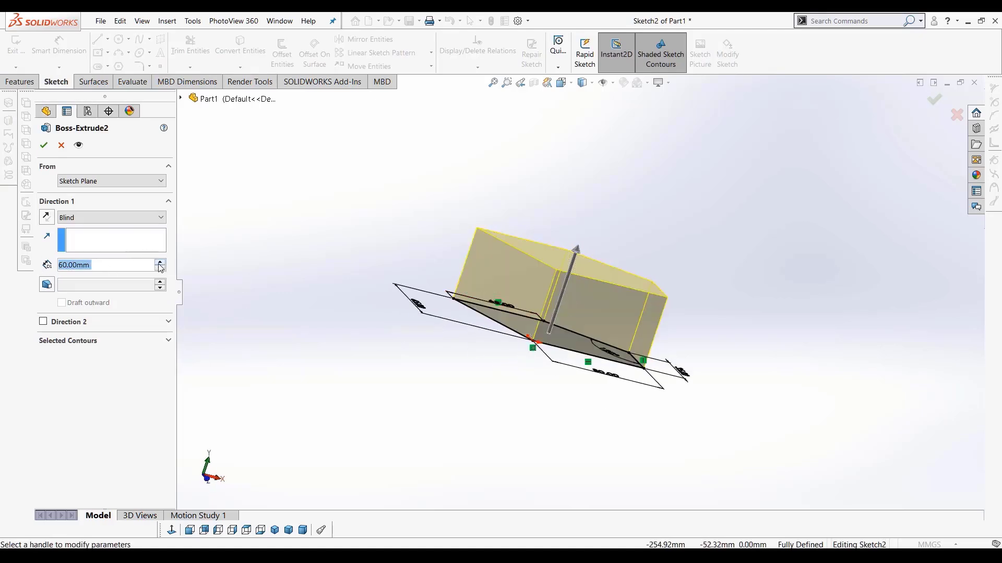
pyautogui.click(44, 145)
pyautogui.moveTo(579, 309); pyautogui.dragTo(537, 293, button='middle')
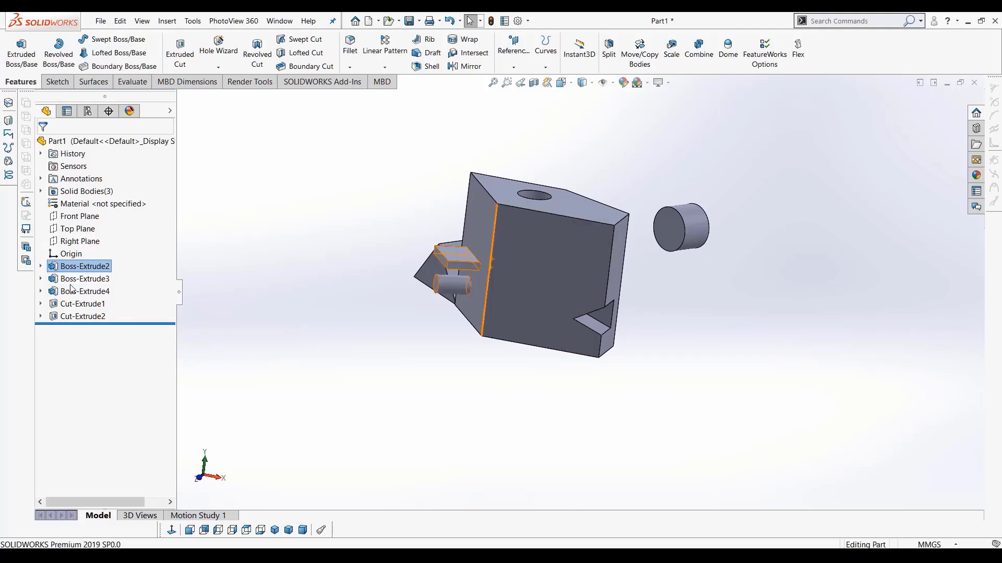
# Edit the main block's base sketch, set the 80 mm edge to 50 mm, rebuild the part and dismiss the error report
pyautogui.rightClick(58, 267)
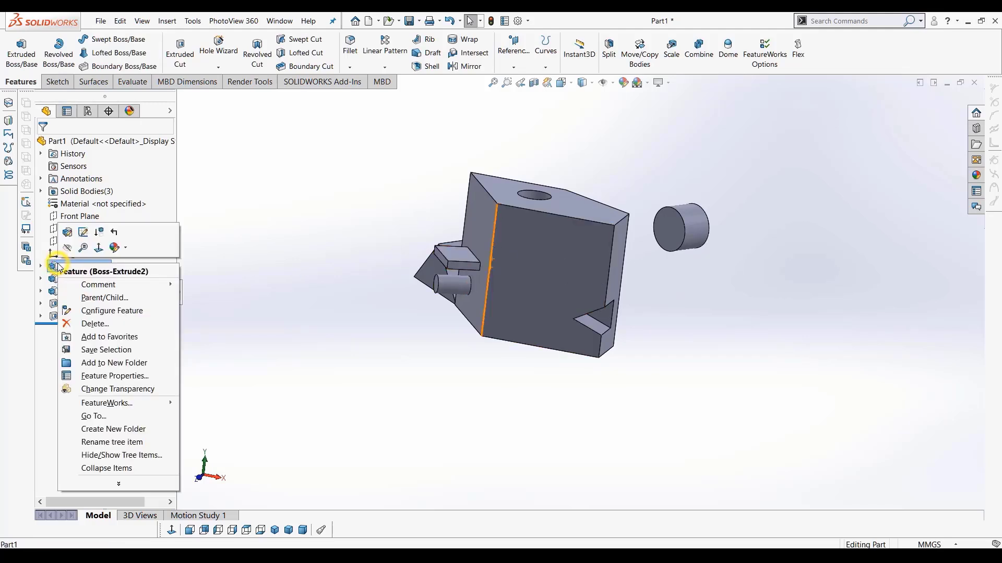
pyautogui.click(82, 233)
pyautogui.click(171, 530)
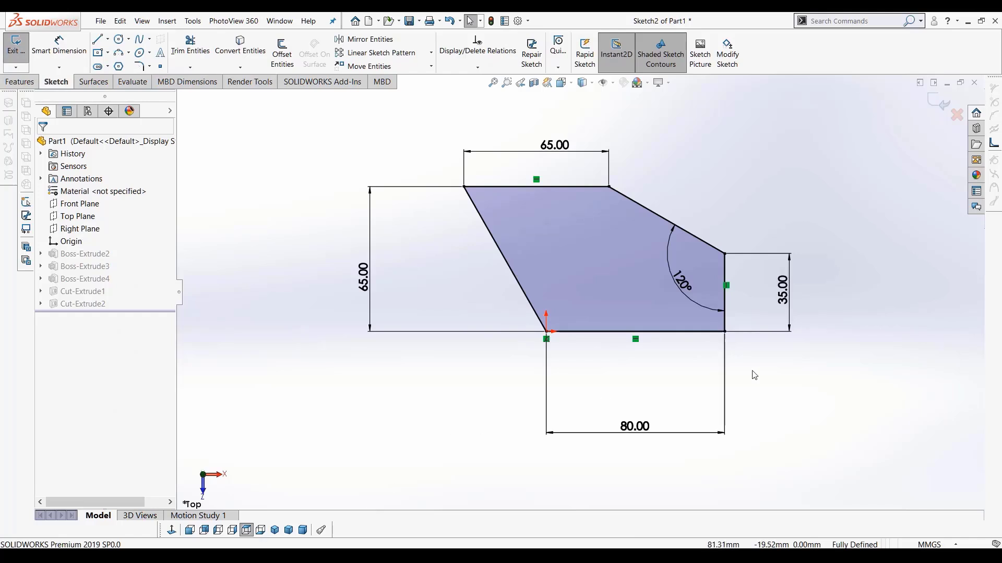
pyautogui.click(640, 426)
pyautogui.doubleClick(641, 425)
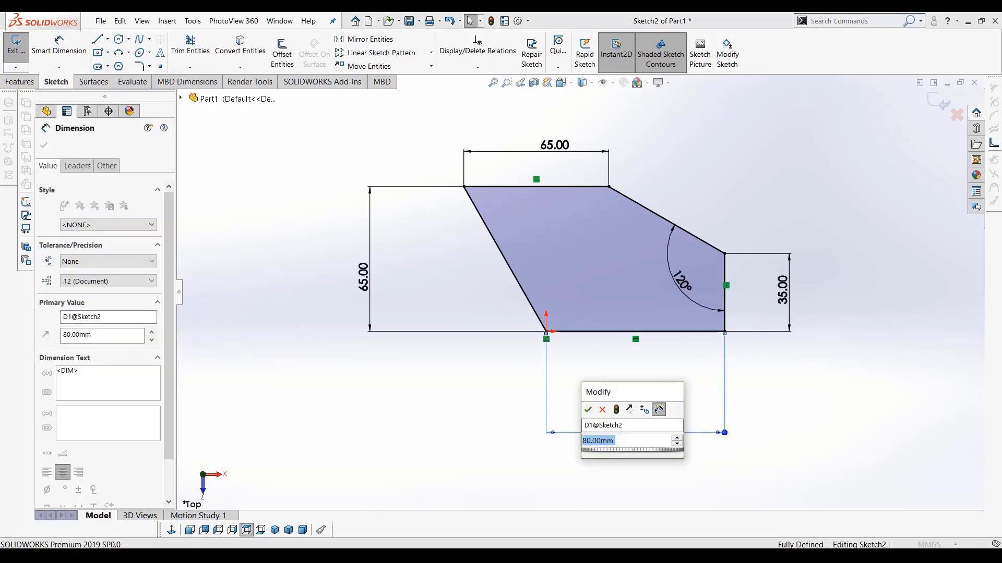
pyautogui.write('90')
pyautogui.press('Return')
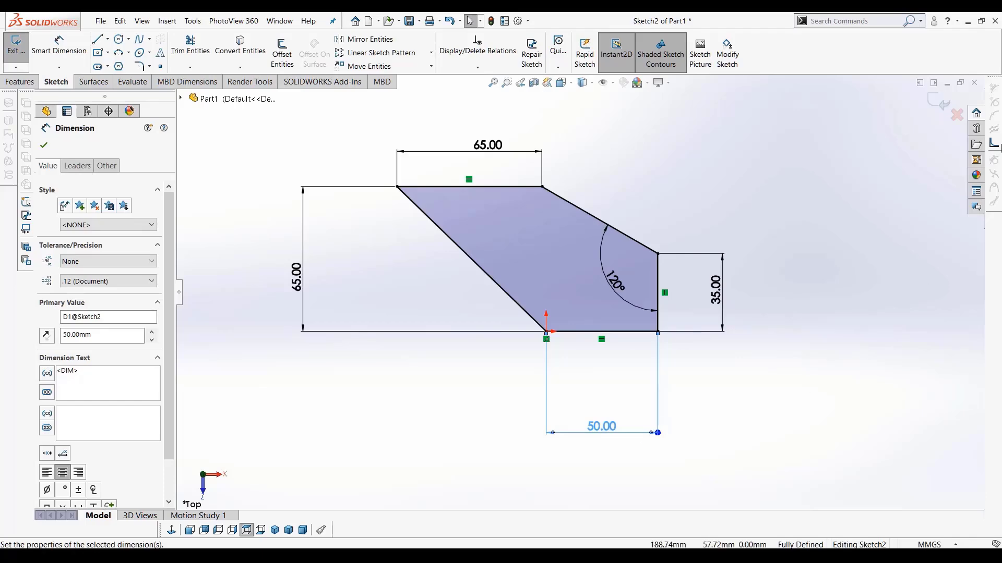
pyautogui.click(760, 320)
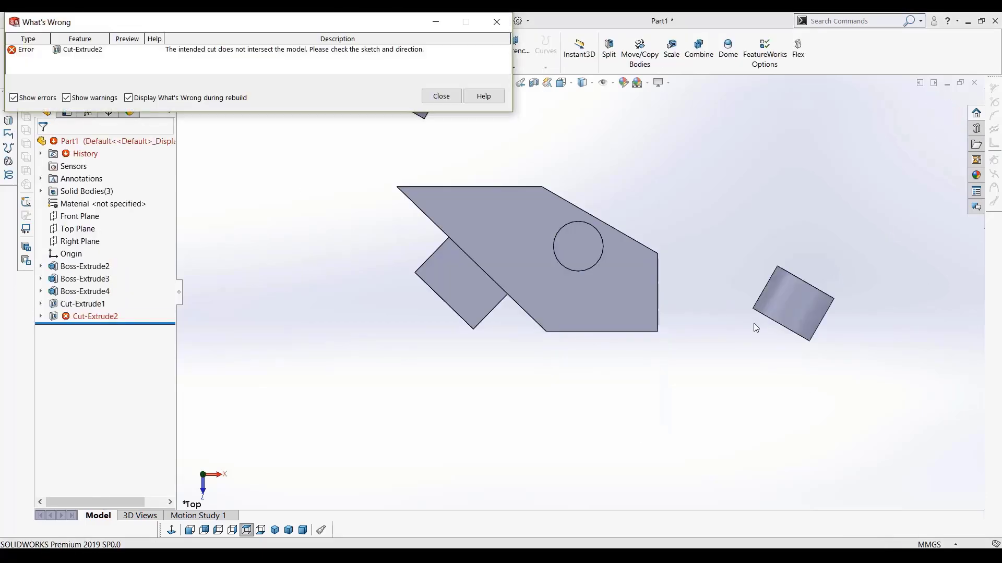
pyautogui.click(431, 94)
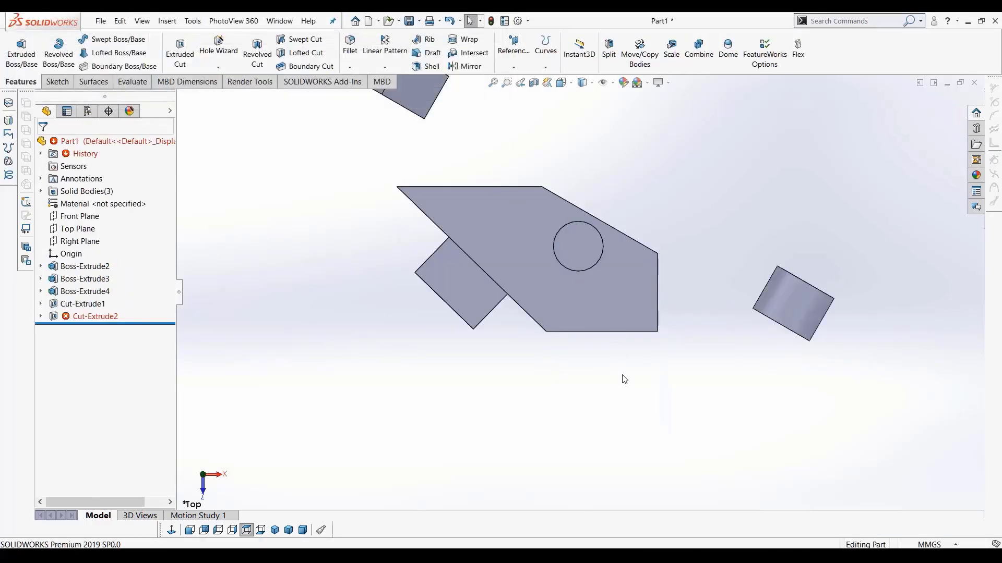
# Edit the failed triangular cut's sketch and move the triangle's inner vertex onto the block's front face, at about X 25.4, Y 27.4 mm
pyautogui.moveTo(624, 377); pyautogui.dragTo(584, 298, button='middle')
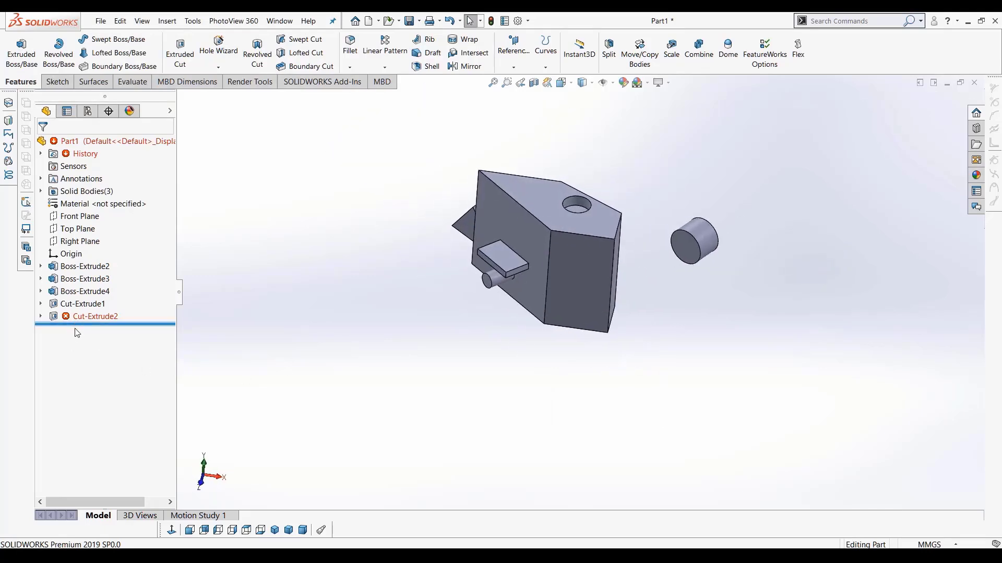
pyautogui.scroll(-3, 638, 290)
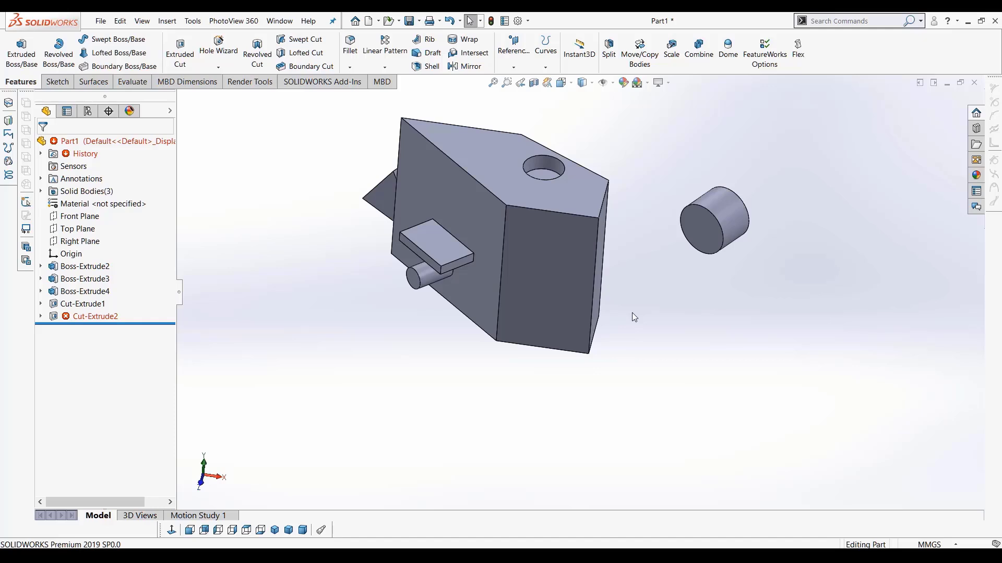
pyautogui.moveTo(89, 317)
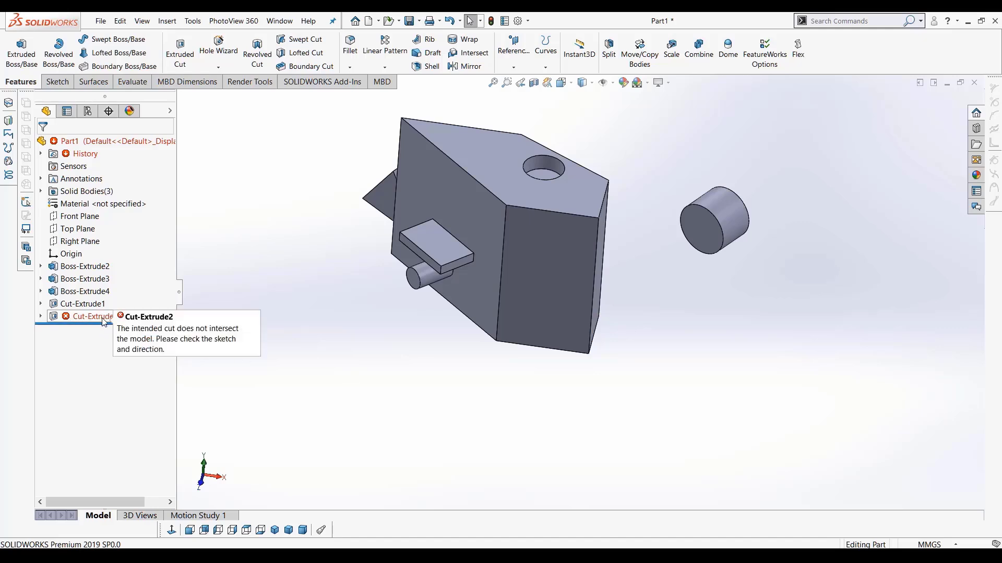
pyautogui.click(40, 317)
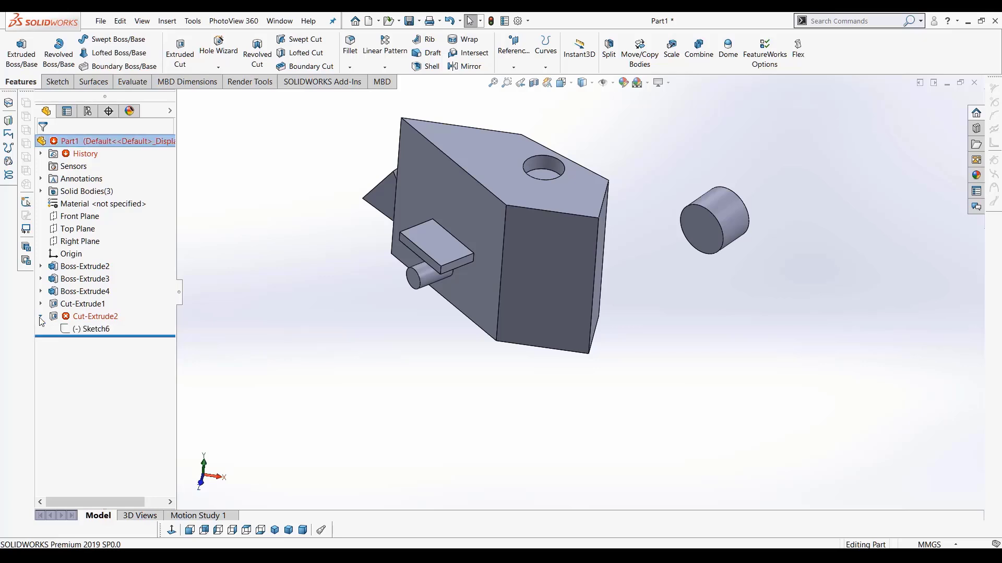
pyautogui.rightClick(91, 332)
pyautogui.click(79, 317)
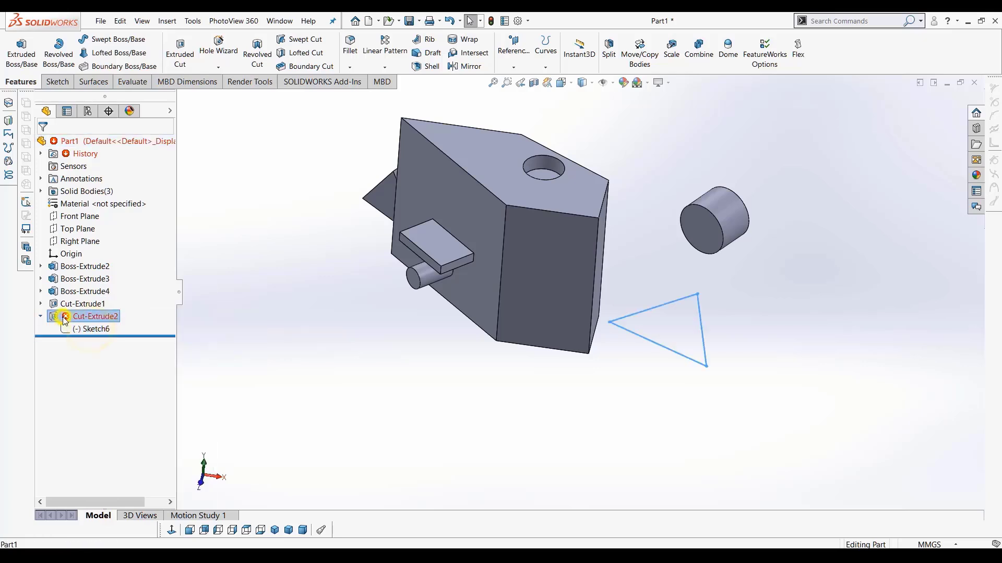
pyautogui.rightClick(63, 317)
pyautogui.click(88, 231)
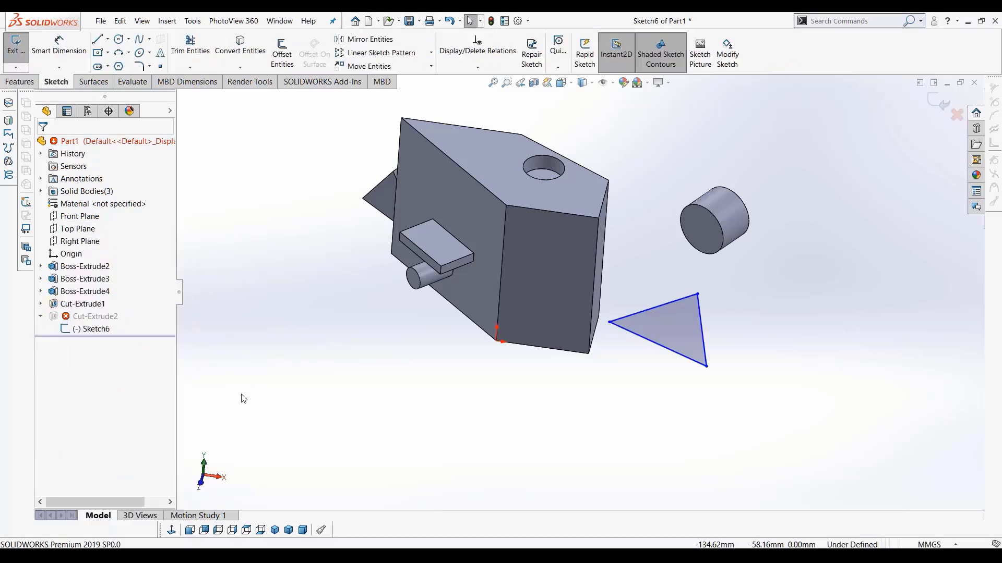
pyautogui.click(167, 530)
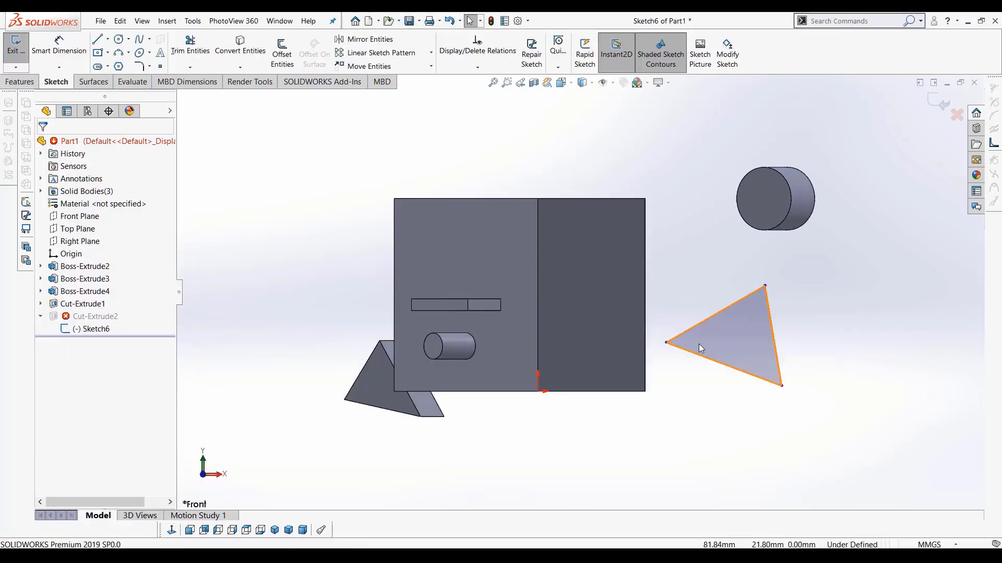
pyautogui.moveTo(665, 343); pyautogui.dragTo(593, 333)
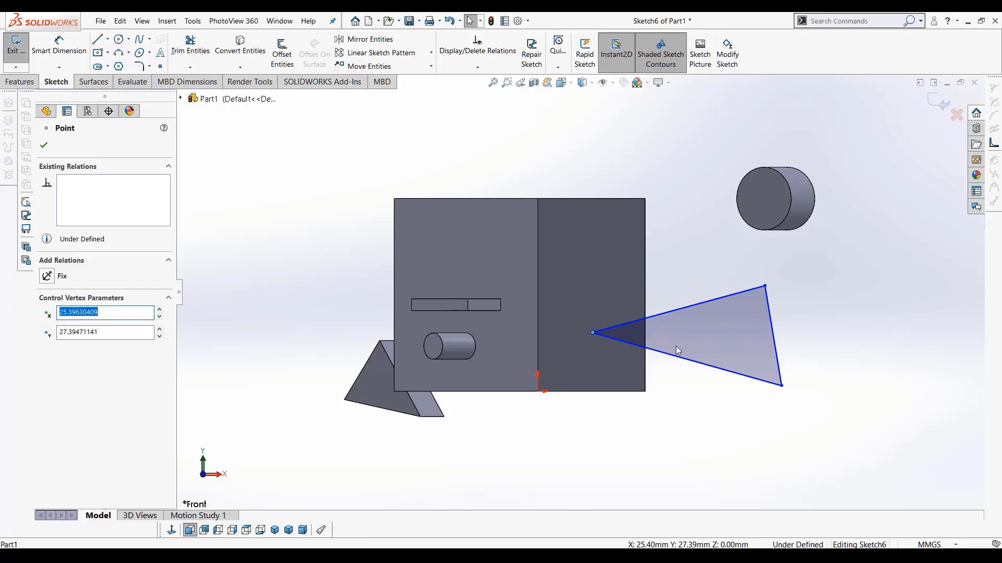
pyautogui.scroll(-3, 675, 346)
pyautogui.scroll(2, 632, 400)
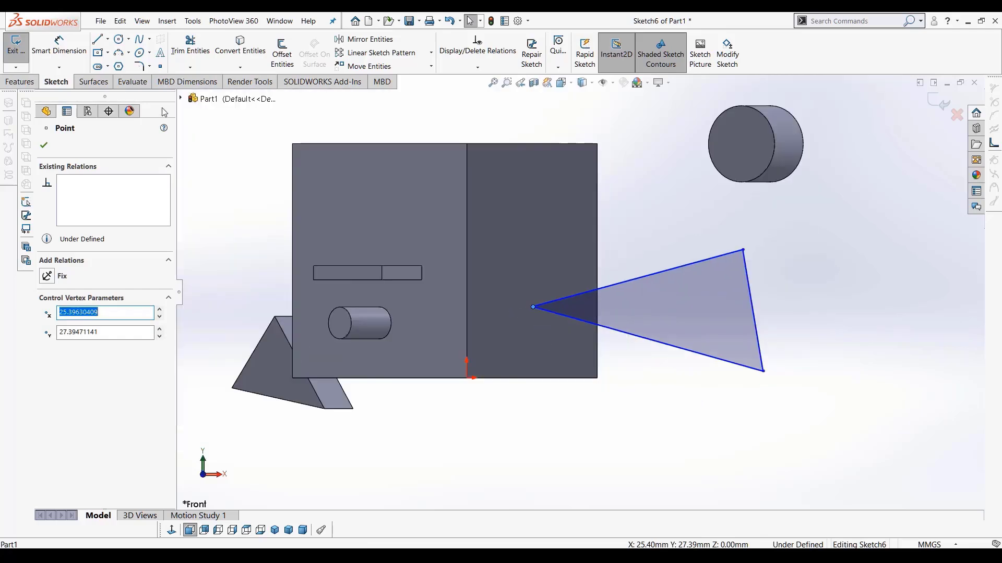
pyautogui.click(50, 50)
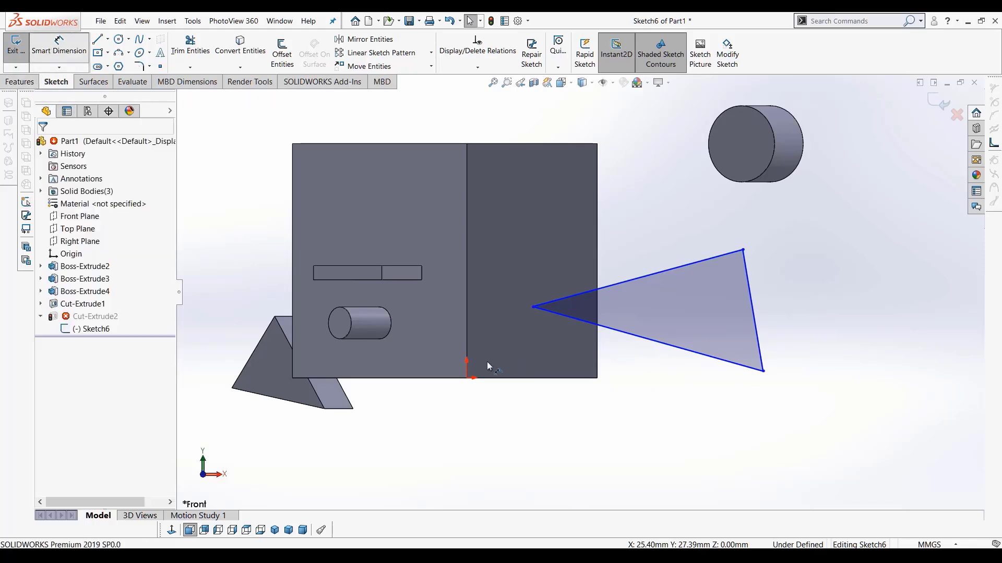
pyautogui.click(533, 308)
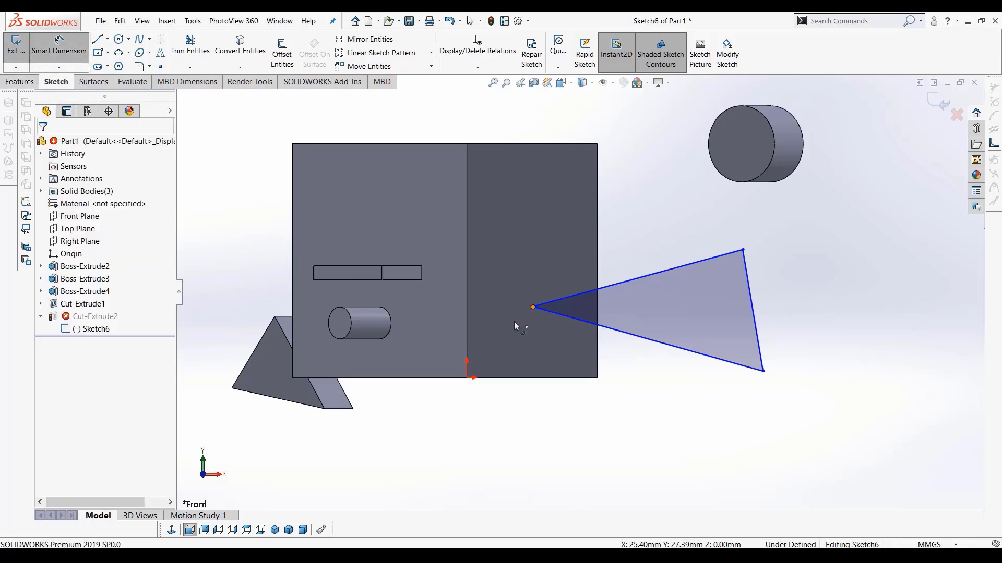
pyautogui.click(467, 378)
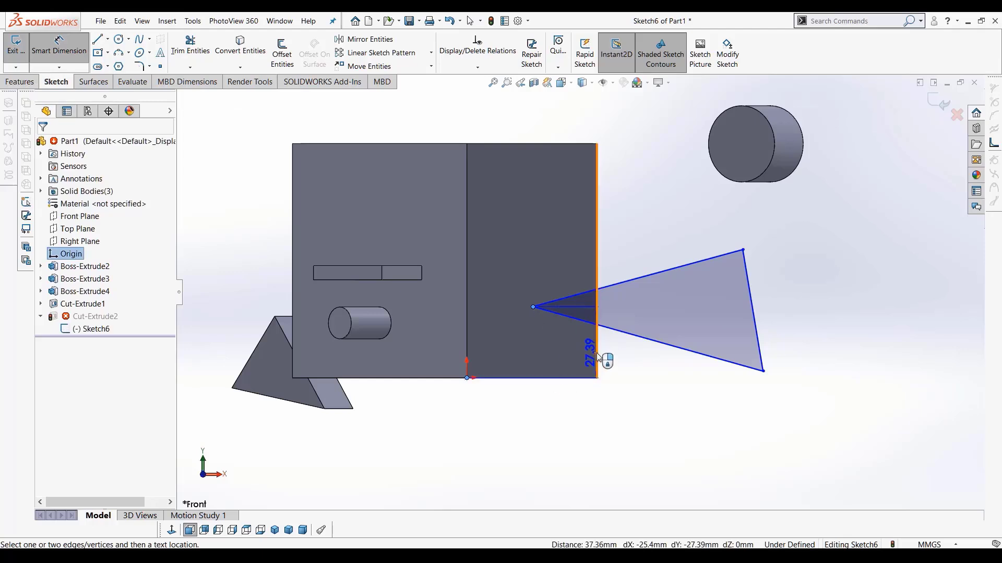
pyautogui.press('Escape')
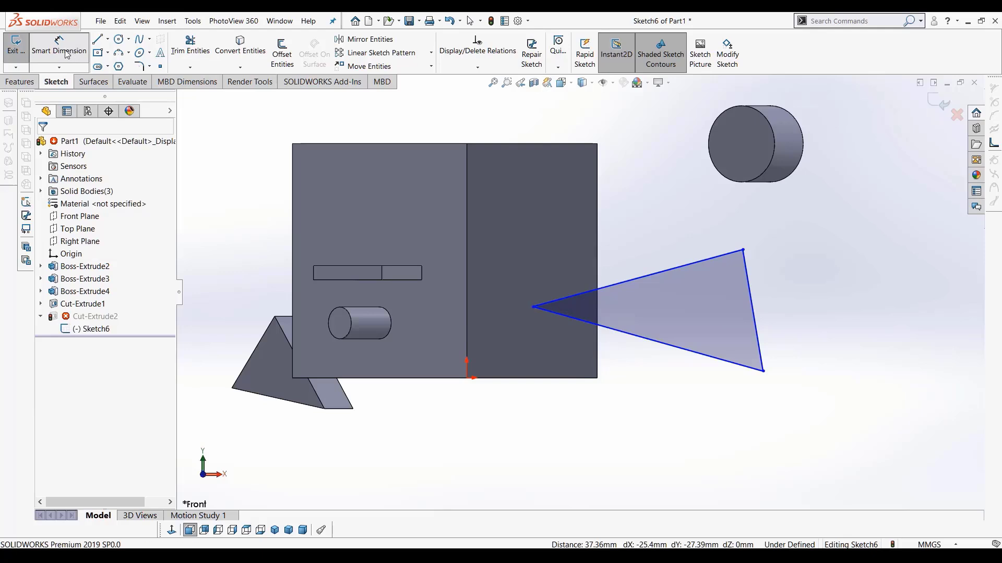
# Dimension the triangle's inner vertex 20 mm horizontally from the block's outer vertical edge, exit the sketch and return to an isometric view
pyautogui.click(62, 51)
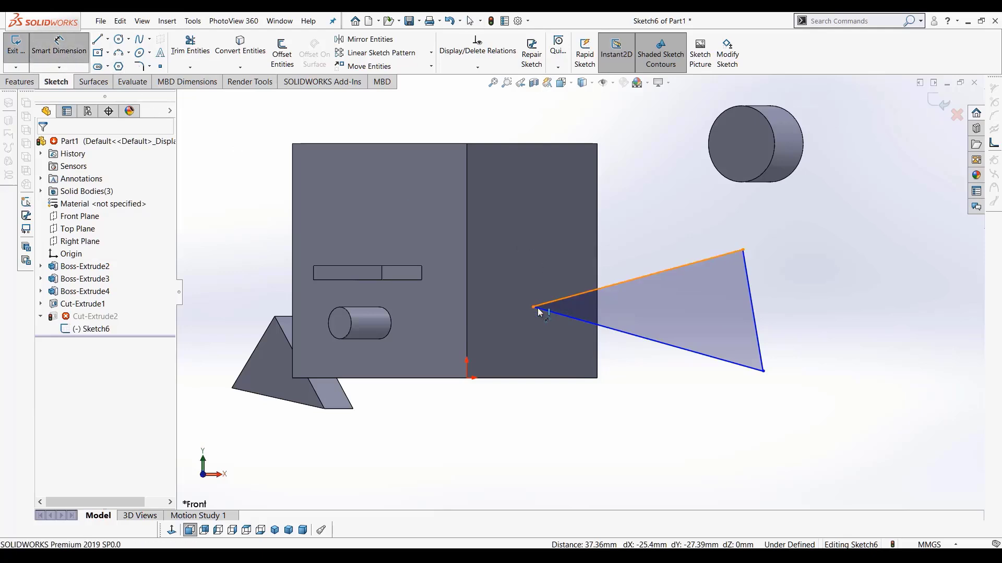
pyautogui.click(598, 362)
pyautogui.click(567, 444)
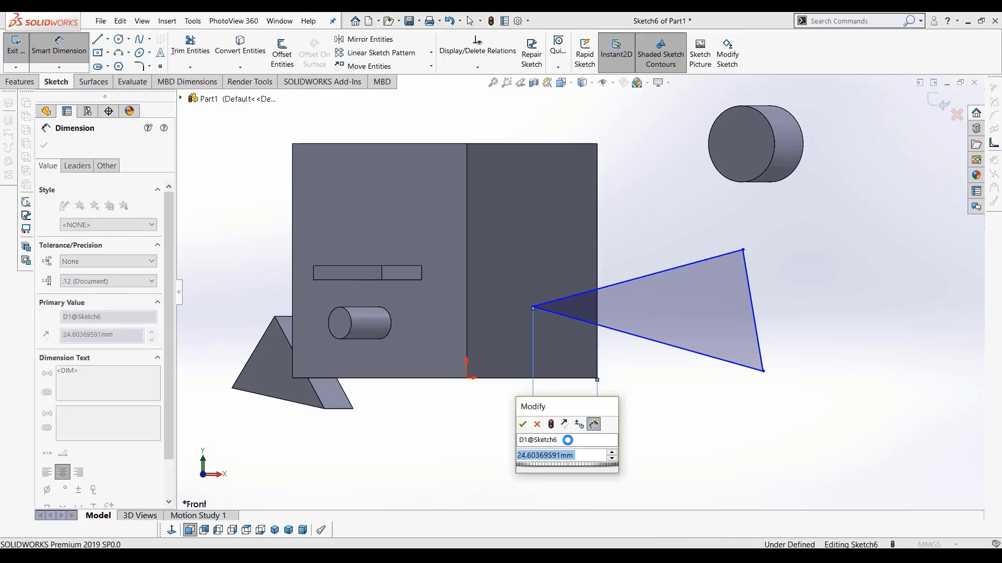
pyautogui.press('Return')
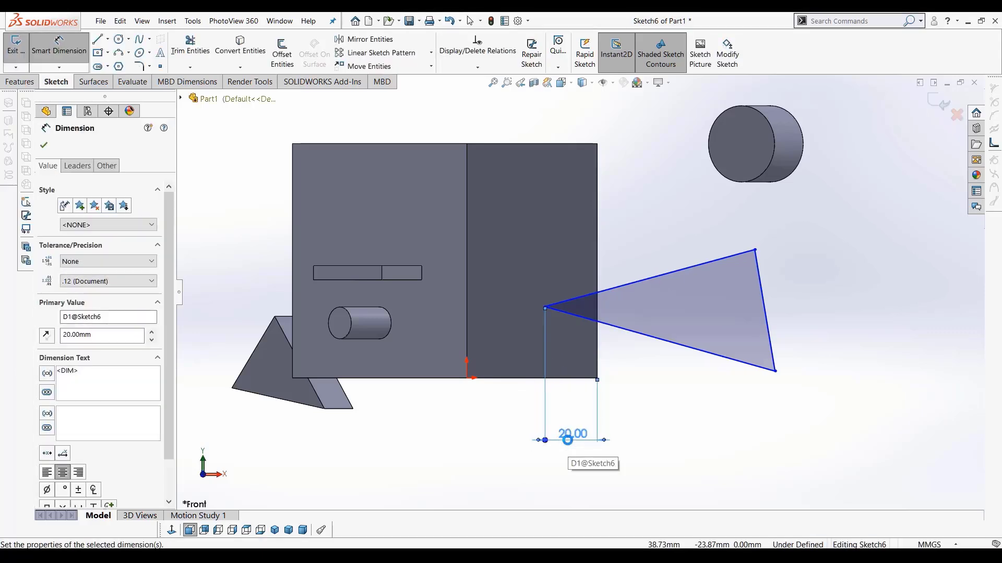
pyautogui.click(936, 101)
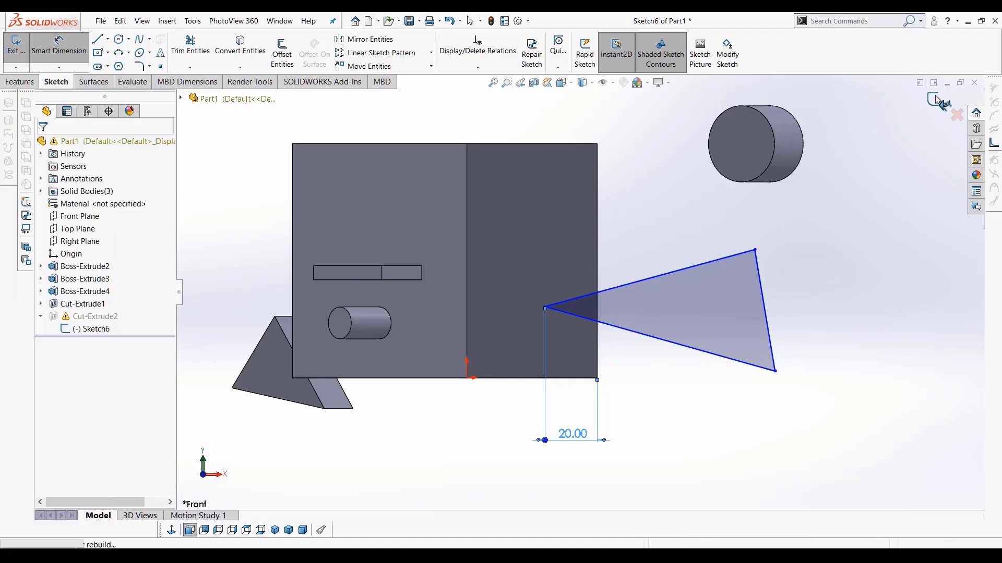
pyautogui.click(936, 100)
pyautogui.hotkey('ctrl', '7')
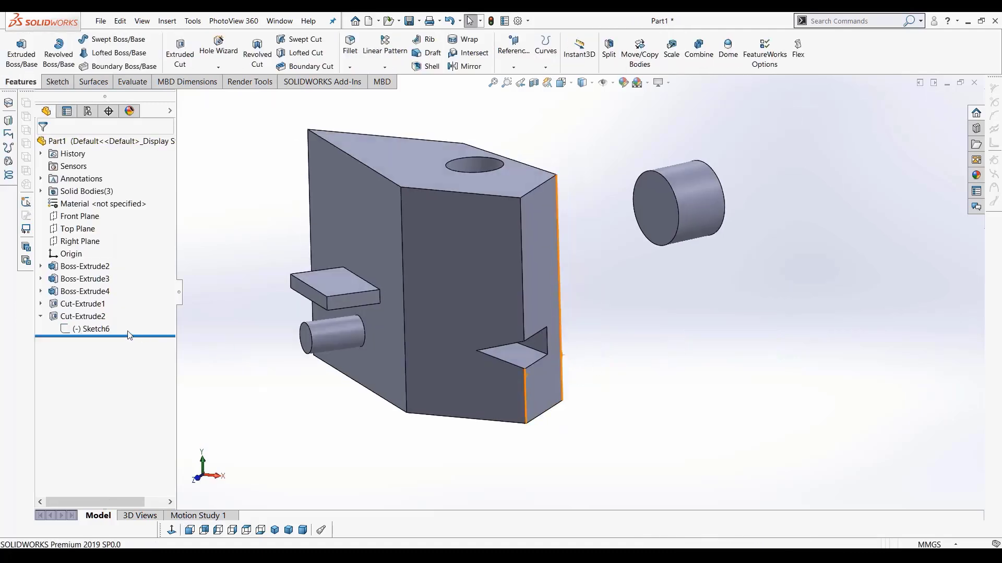
# Edit the main block's base sketch, set the 50 mm edge to 30 mm and exit the sketch to rebuild the part
pyautogui.click(42, 266)
pyautogui.rightClick(91, 281)
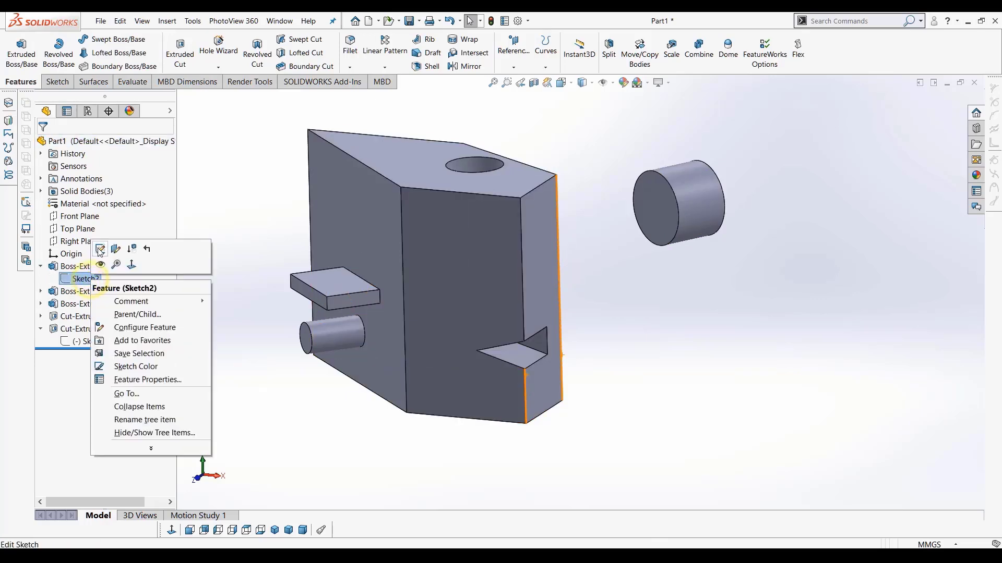
pyautogui.click(98, 249)
pyautogui.click(171, 530)
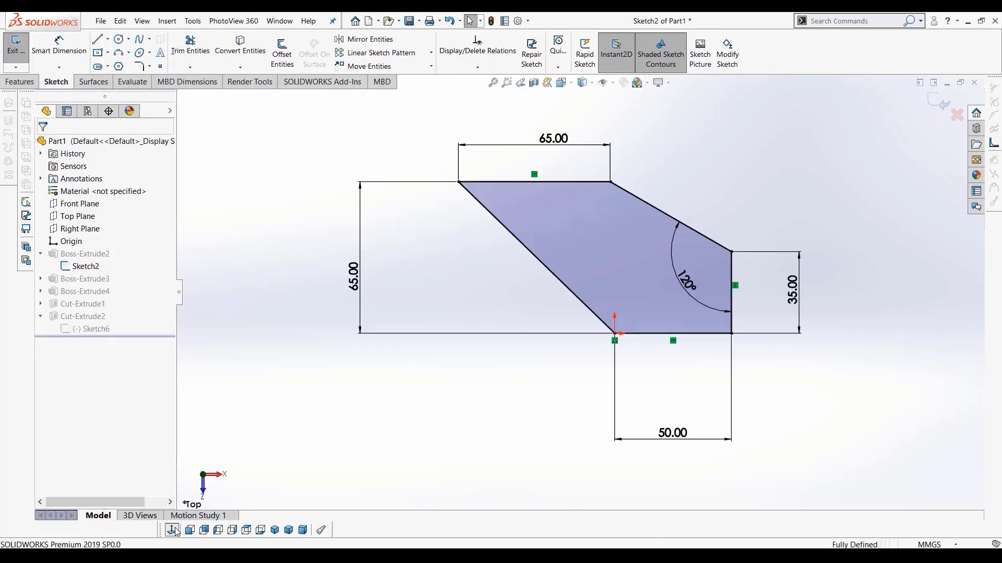
pyautogui.click(692, 440)
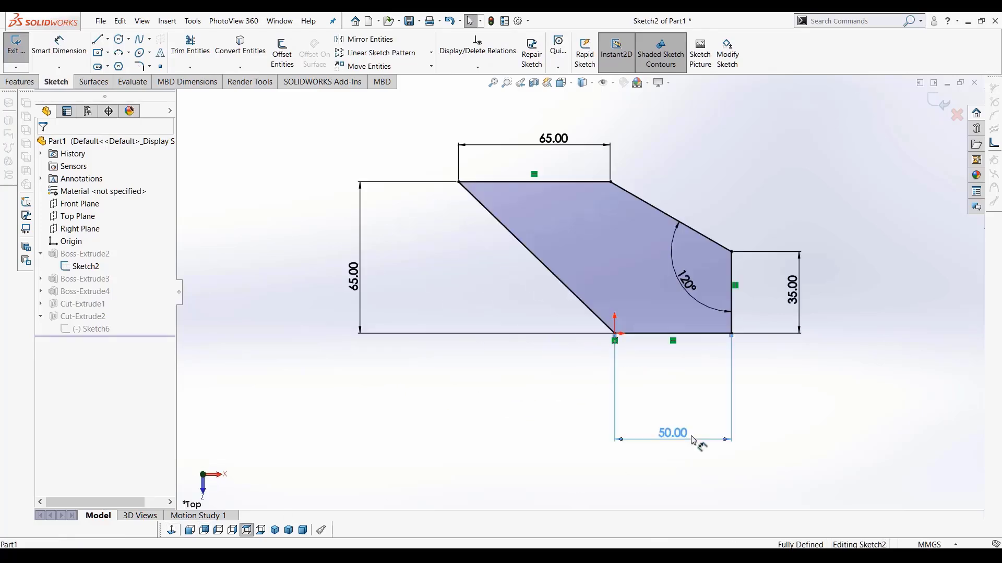
pyautogui.doubleClick(693, 439)
pyautogui.write('3')
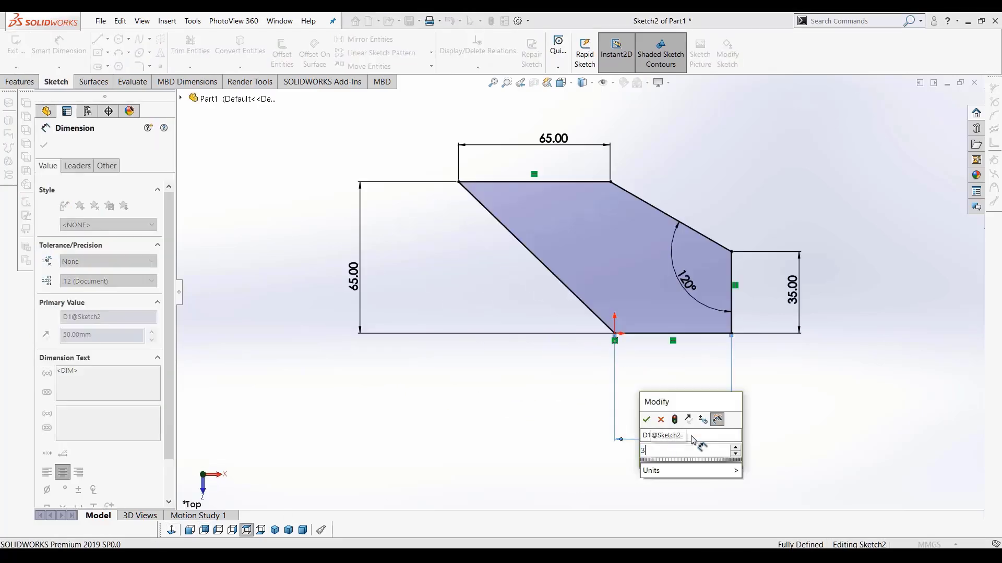
pyautogui.write('0')
pyautogui.press('Return')
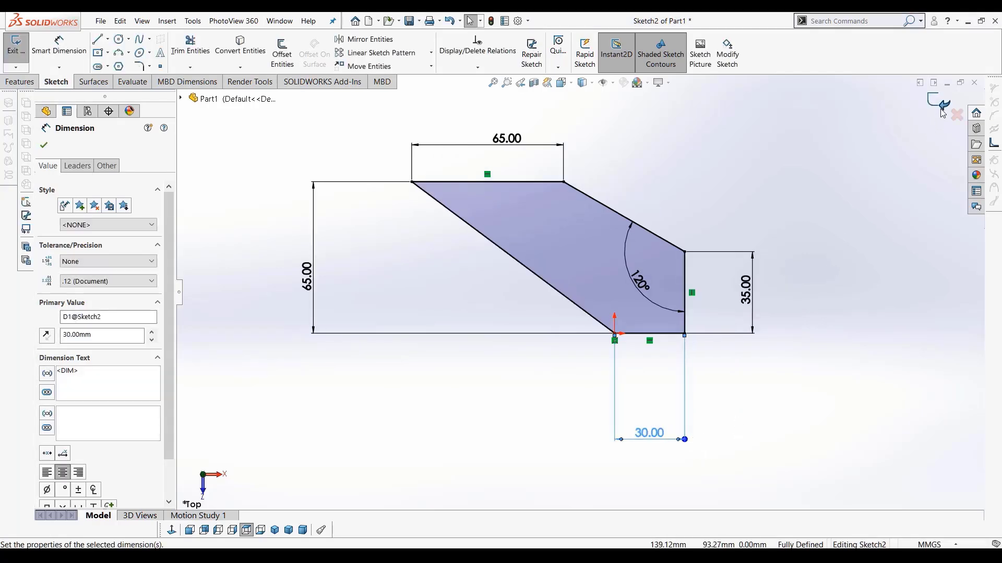
pyautogui.click(942, 112)
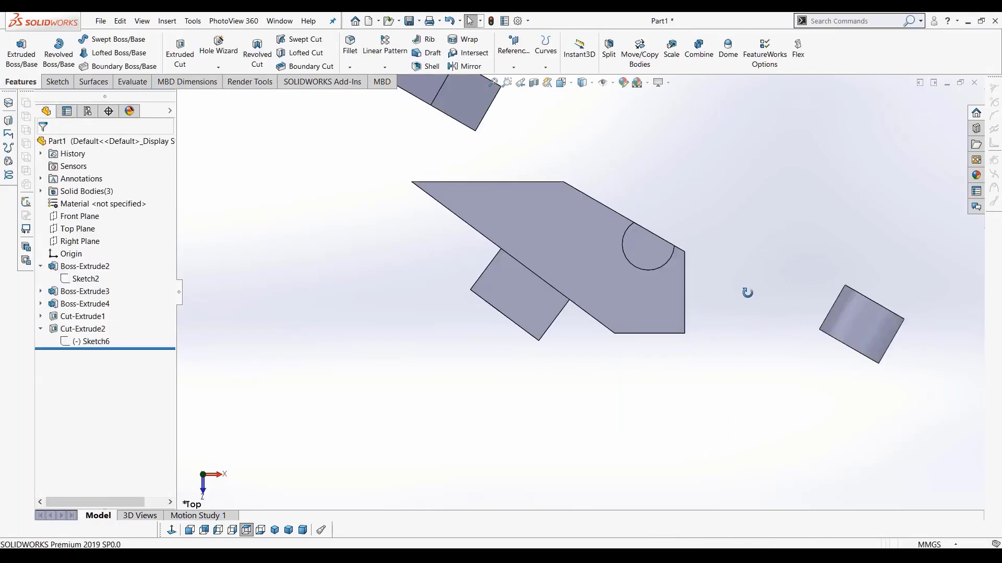
# Examine the rebuilt block from several angles, checking the triangular notch and the circular cut near the shortened side
pyautogui.moveTo(747, 292); pyautogui.dragTo(752, 135, button='middle')
pyautogui.scroll(-3, 676, 242)
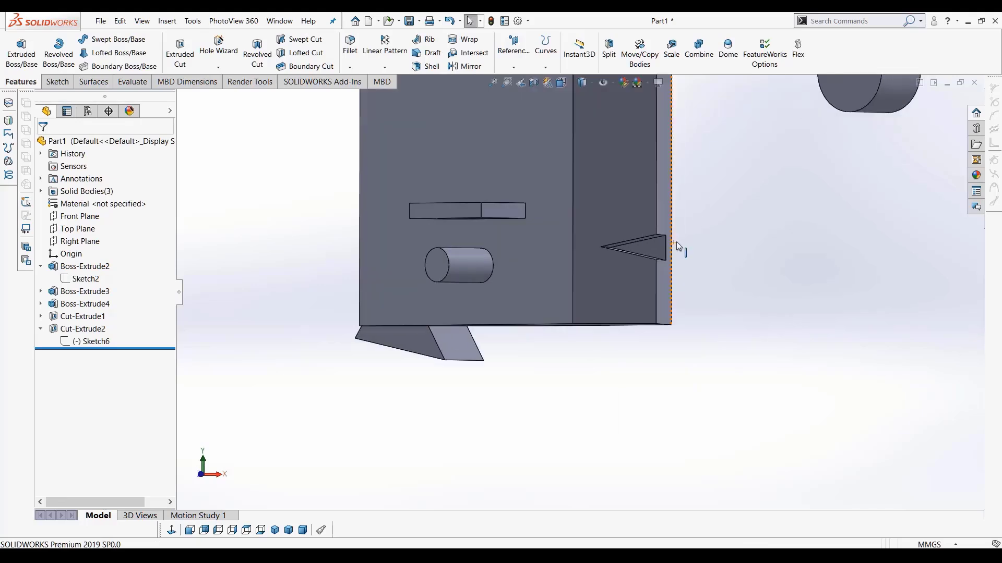
pyautogui.scroll(-2, 606, 254)
pyautogui.scroll(4, 618, 255)
pyautogui.moveTo(618, 255); pyautogui.dragTo(631, 312, button='middle')
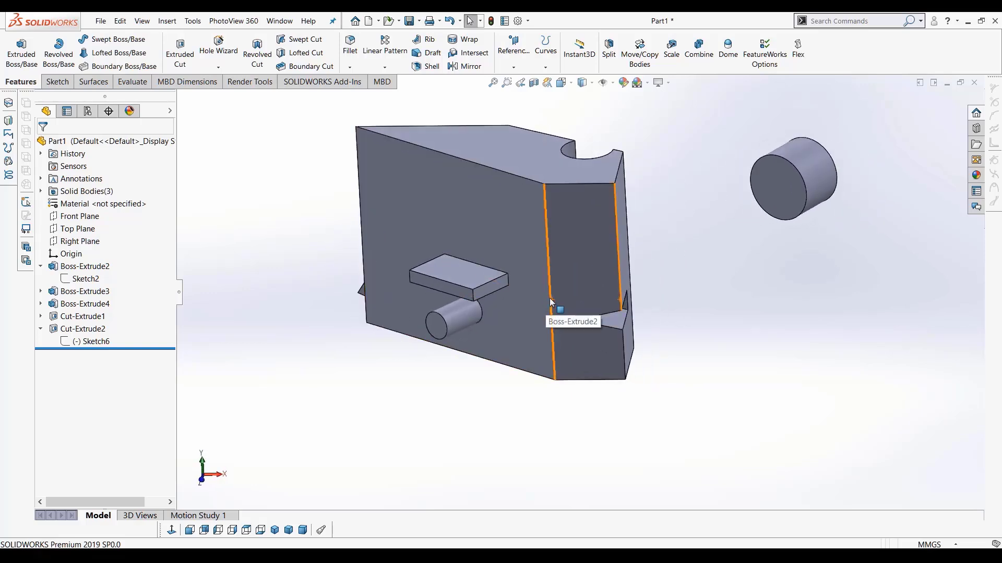
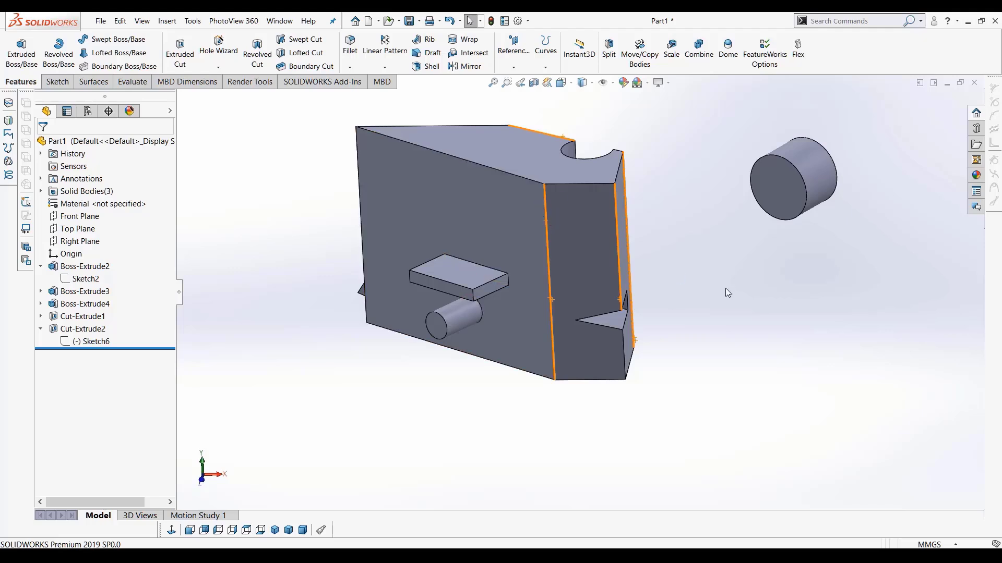
pyautogui.moveTo(715, 296); pyautogui.dragTo(719, 376, button='middle')
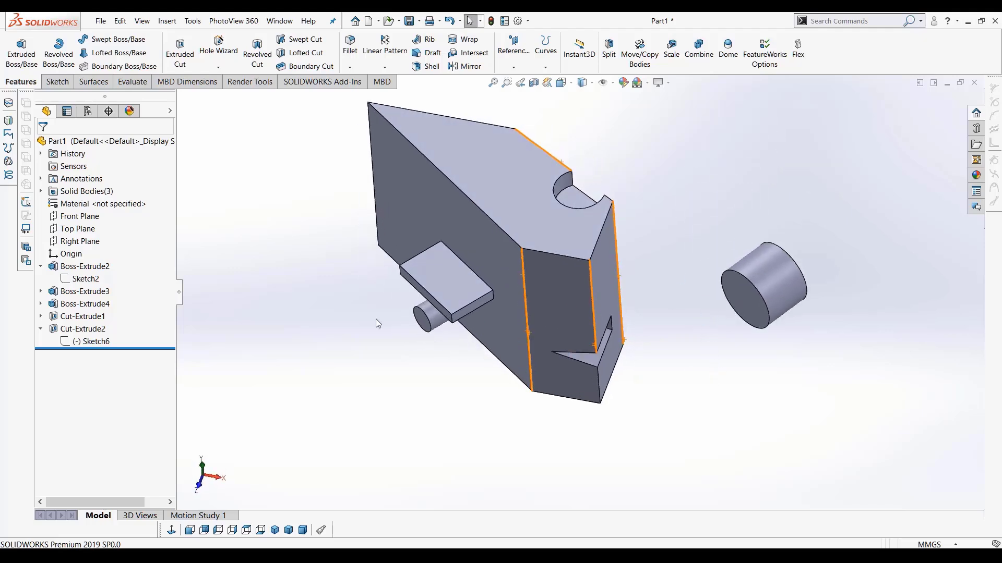
pyautogui.moveTo(375, 318); pyautogui.dragTo(447, 308, button='middle')
pyautogui.scroll(5, 448, 308)
pyautogui.click(603, 170)
pyautogui.scroll(-2, 601, 186)
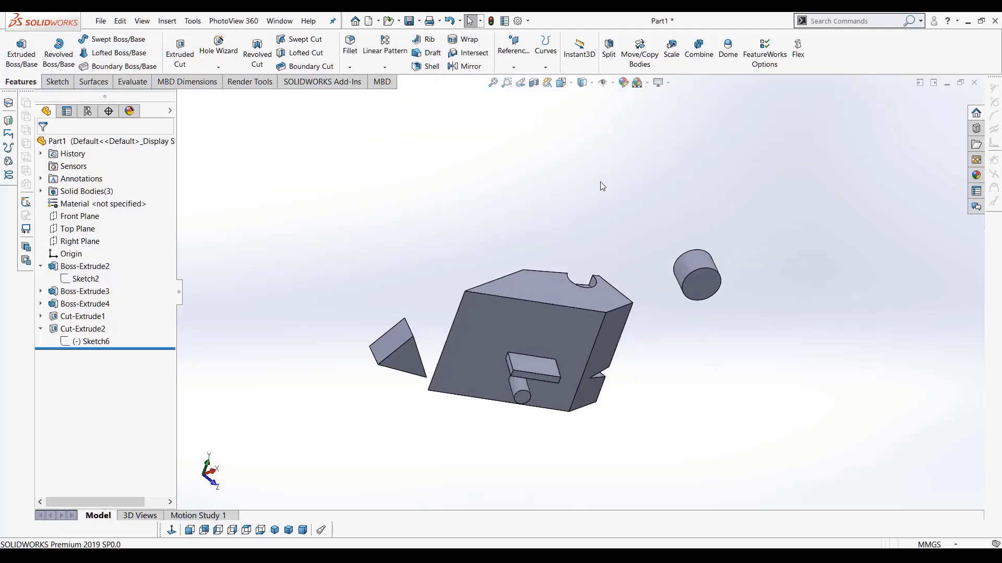
pyautogui.moveTo(618, 272); pyautogui.dragTo(693, 362, button='middle')
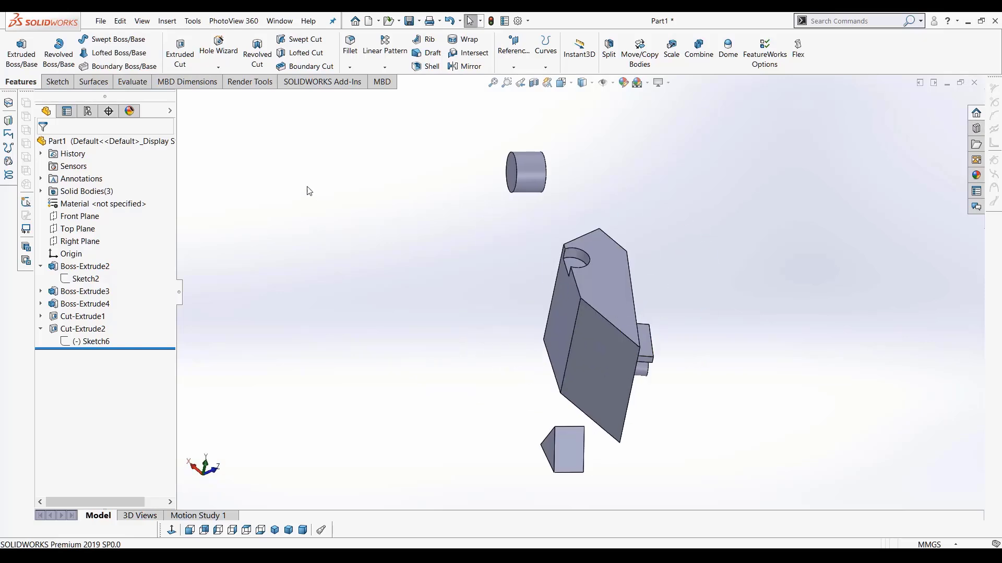
pyautogui.click(584, 268)
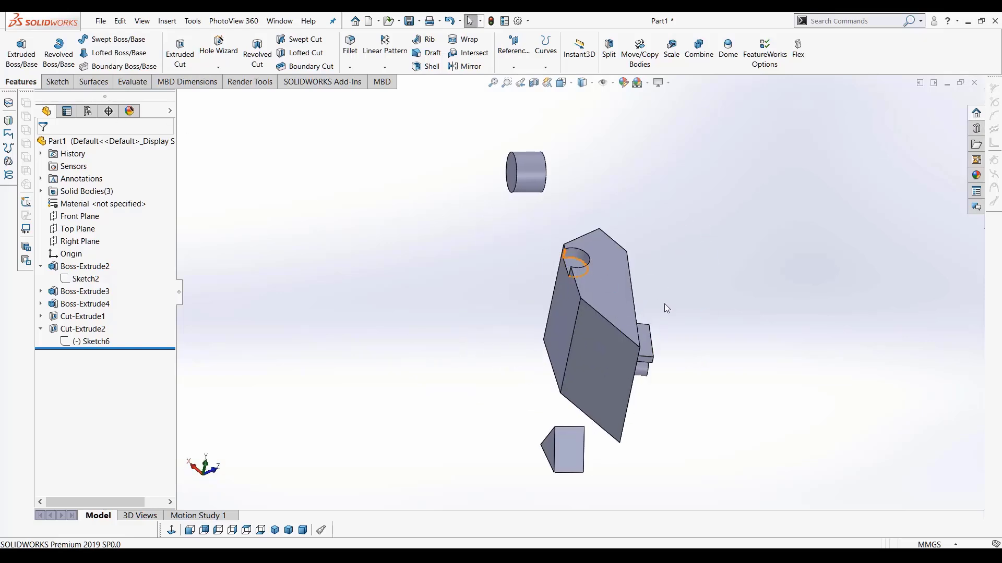
# Start a constant-size Fillet with full preview and select the long upper edge of the block's large slanted face
pyautogui.click(349, 45)
pyautogui.moveTo(436, 306); pyautogui.dragTo(567, 356, button='middle')
pyautogui.scroll(-4, 571, 364)
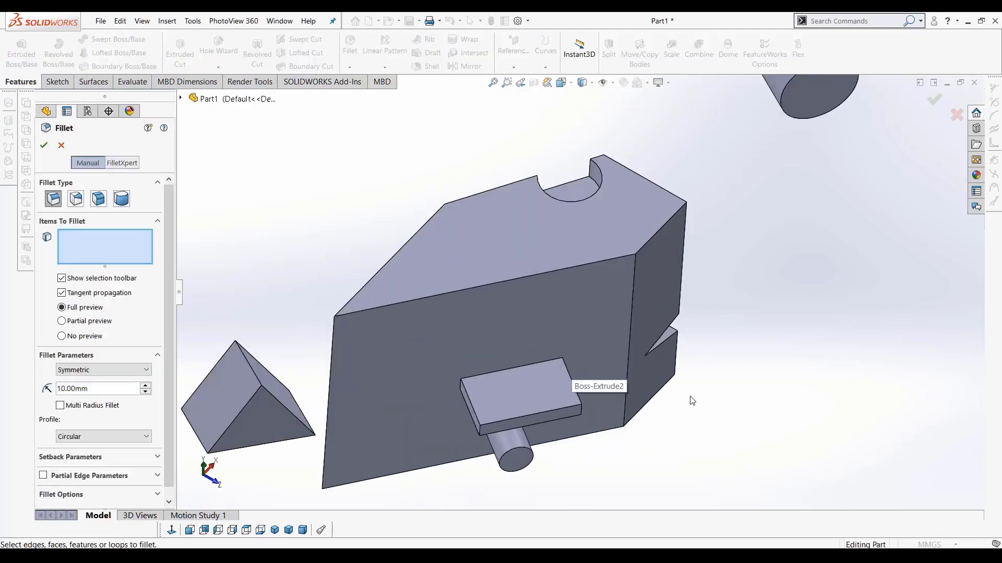
pyautogui.scroll(2, 697, 401)
pyautogui.moveTo(693, 398); pyautogui.dragTo(676, 331, button='middle')
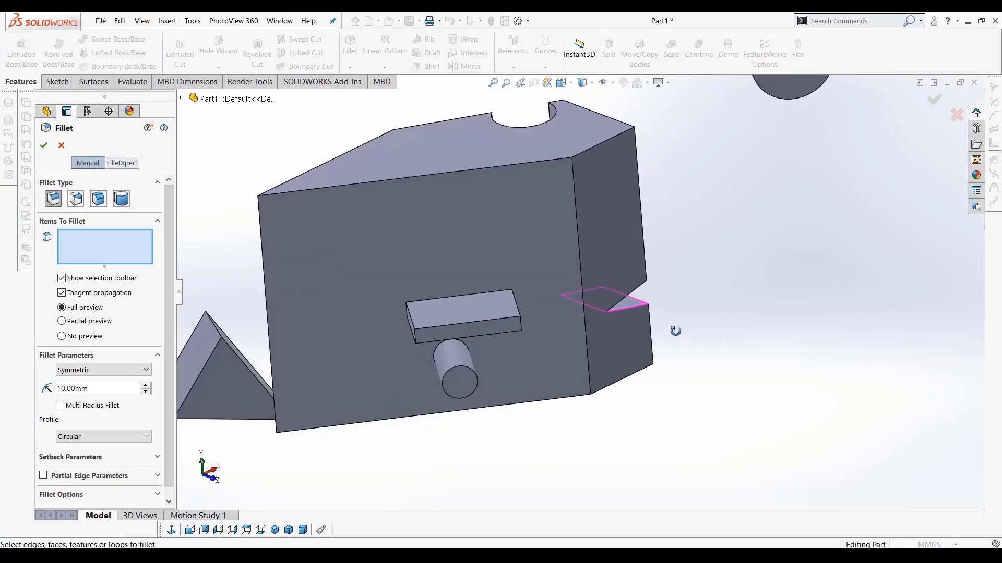
pyautogui.scroll(-2, 332, 228)
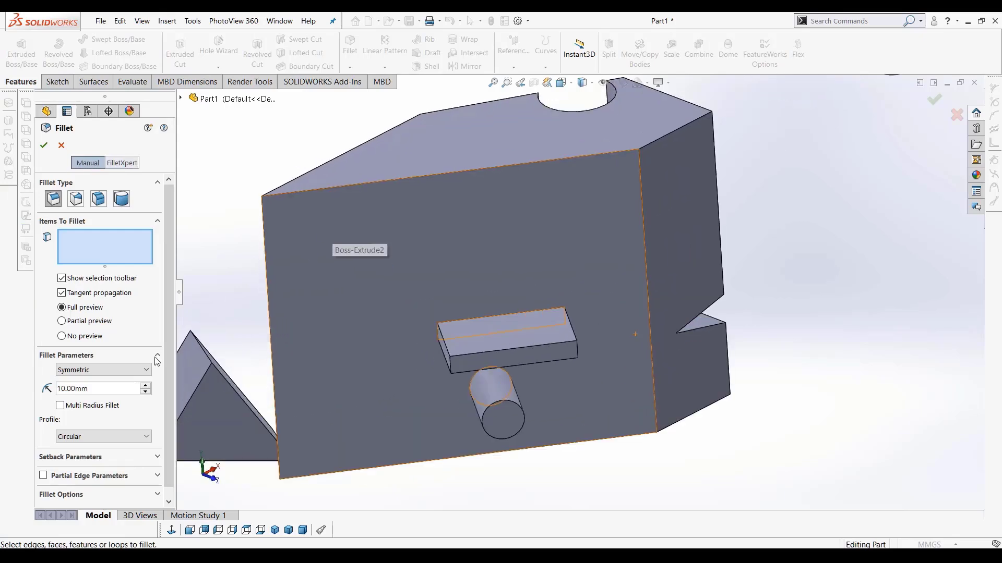
pyautogui.click(83, 337)
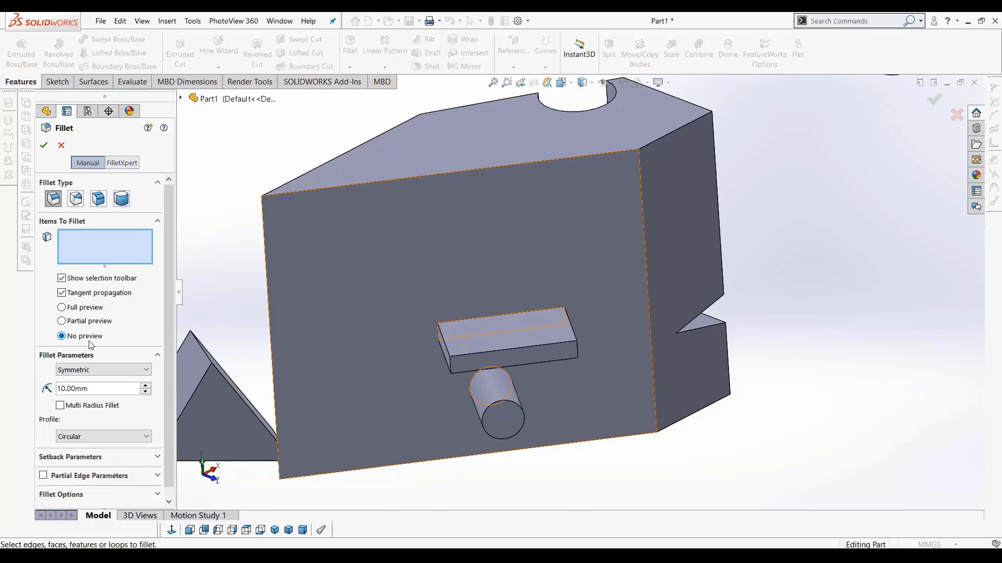
pyautogui.click(87, 309)
pyautogui.click(418, 176)
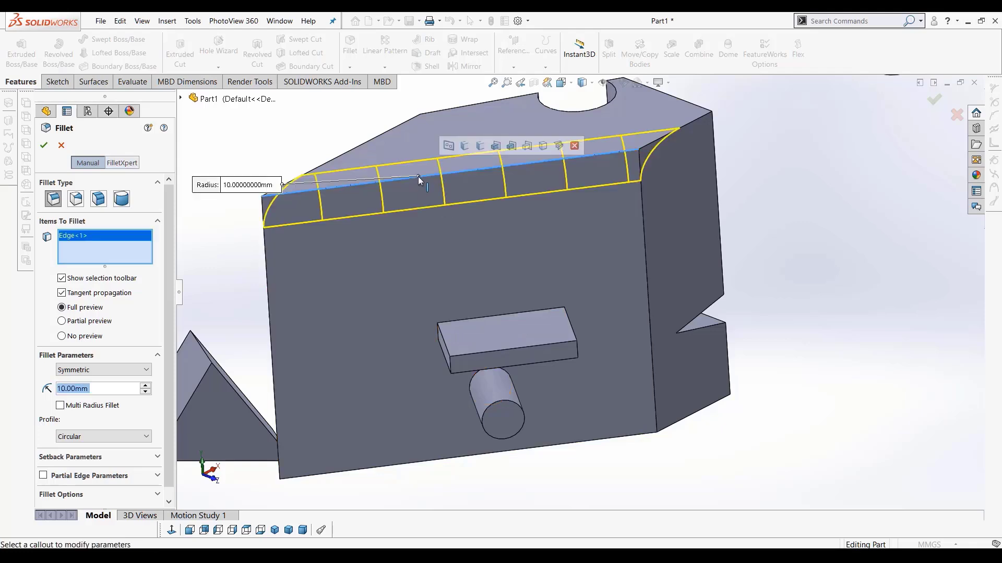
# Set the symmetric fillet radius to 5 mm
pyautogui.moveTo(422, 245); pyautogui.dragTo(467, 249, button='middle')
pyautogui.scroll(1, 431, 240)
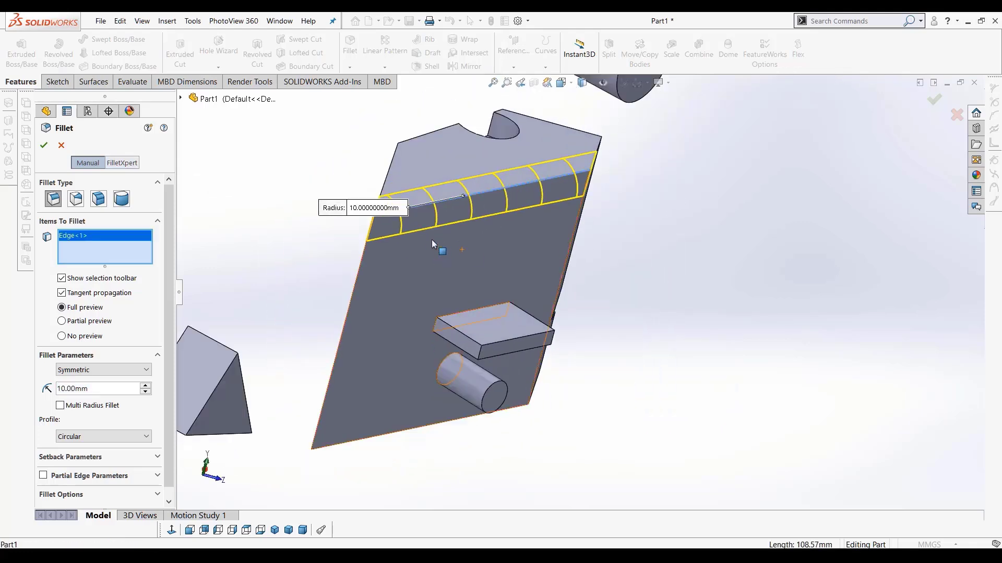
pyautogui.scroll(-2, 417, 205)
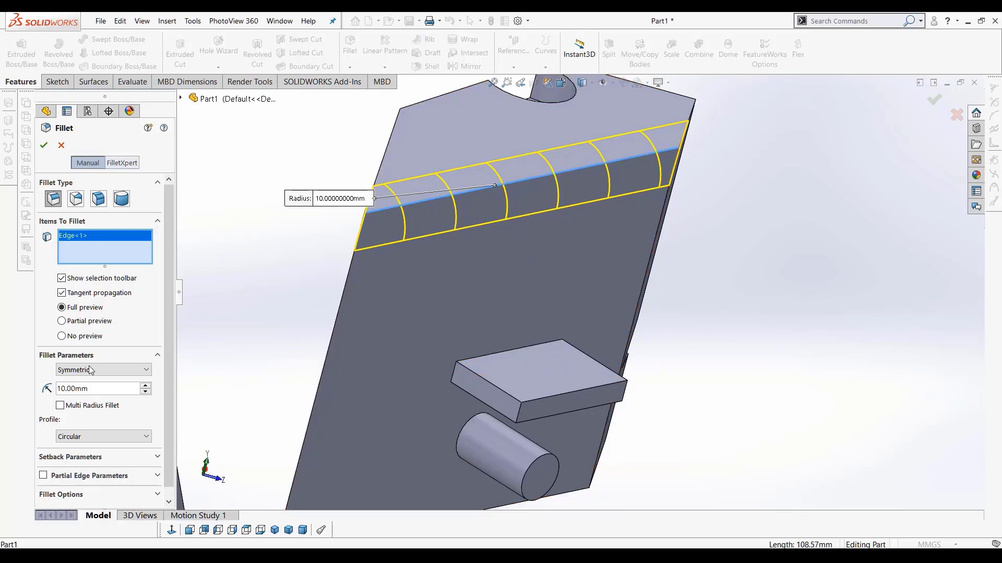
pyautogui.moveTo(0, 391); pyautogui.dragTo(2, 392)
pyautogui.write('5')
pyautogui.press('Return')
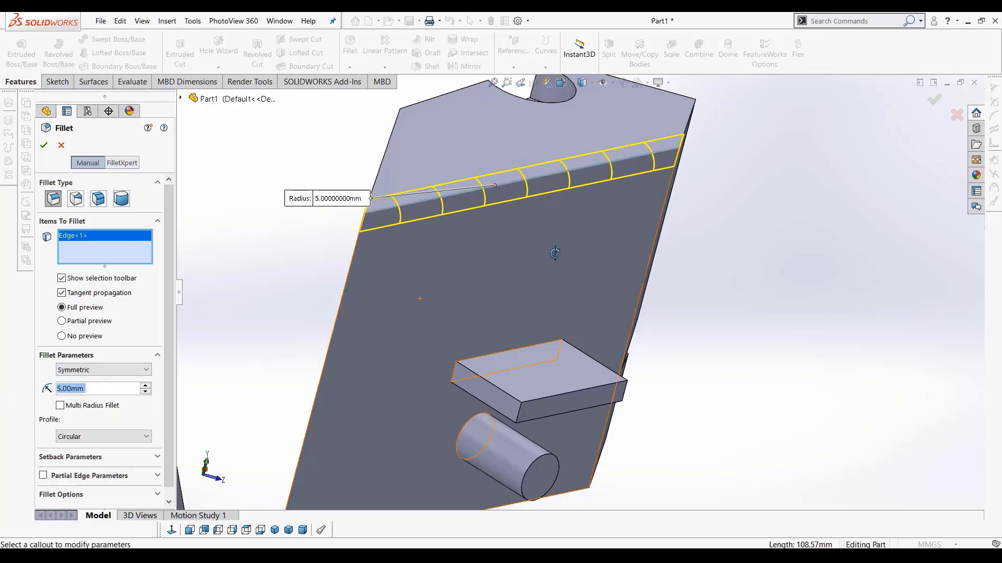
# Add the adjoining short upper edge and the vertical corner edge between the two faces to the fillet, and apply it
pyautogui.moveTo(582, 268); pyautogui.dragTo(524, 255, button='middle')
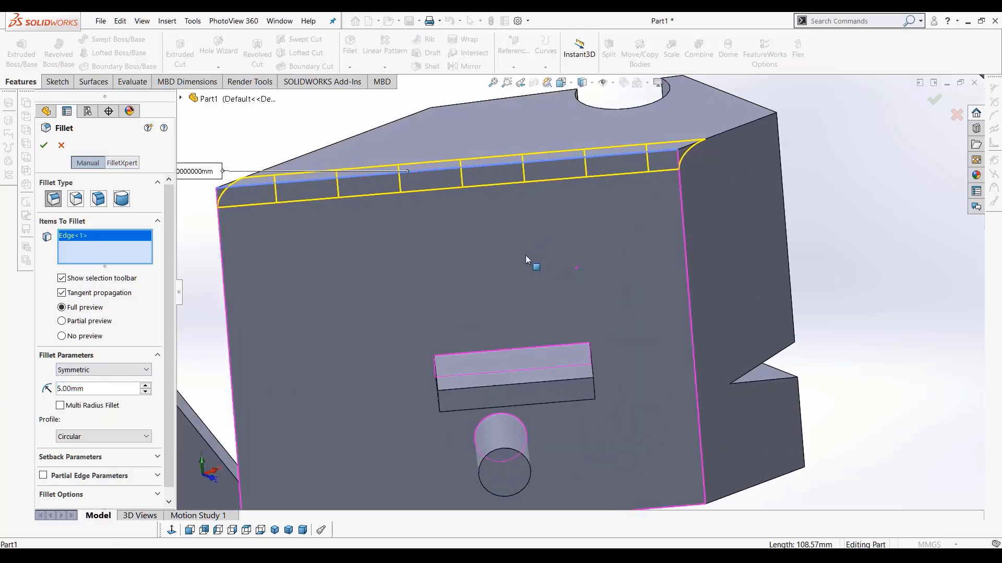
pyautogui.click(733, 130)
pyautogui.click(680, 192)
pyautogui.moveTo(680, 192); pyautogui.dragTo(658, 297, button='middle')
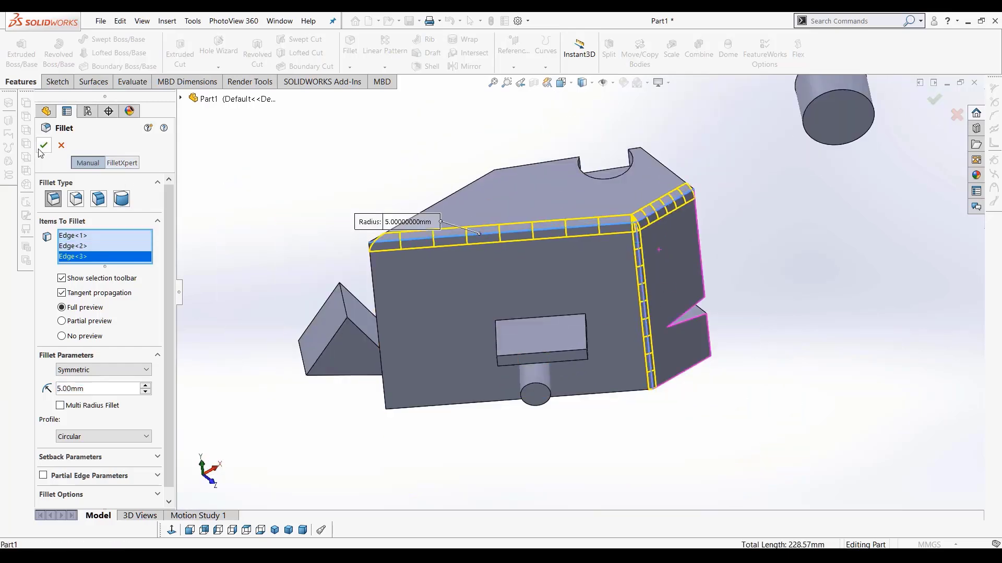
pyautogui.press('Return')
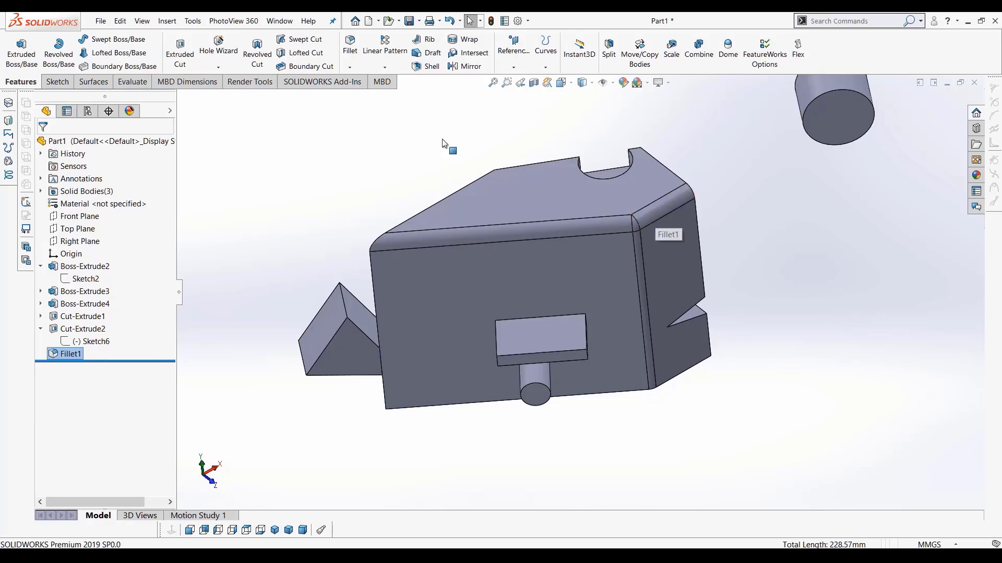
# Apply a separate 5 mm fillet to the remaining vertical corner edge of the block's large slanted face, and delete that new fillet feature
pyautogui.click(350, 44)
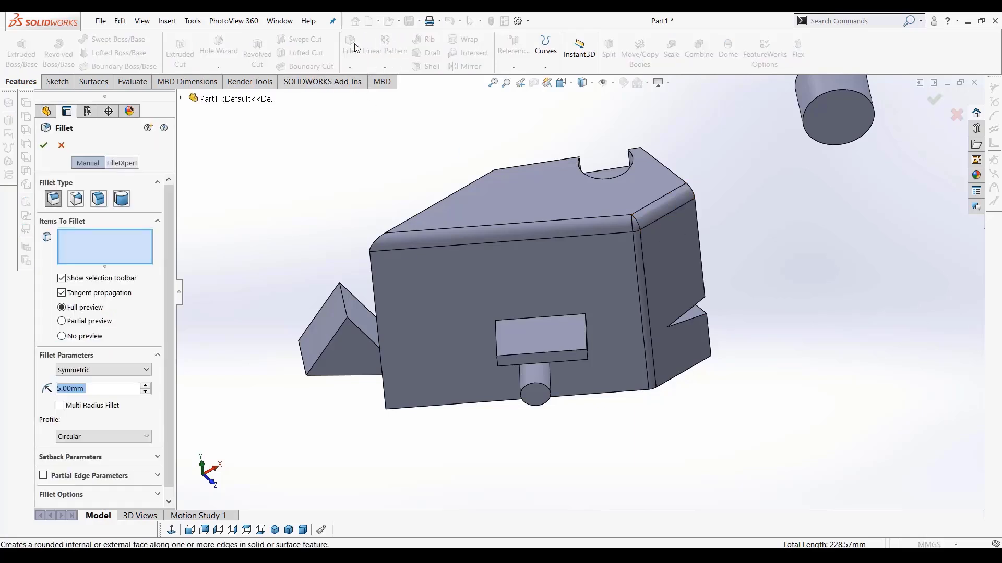
pyautogui.click(371, 276)
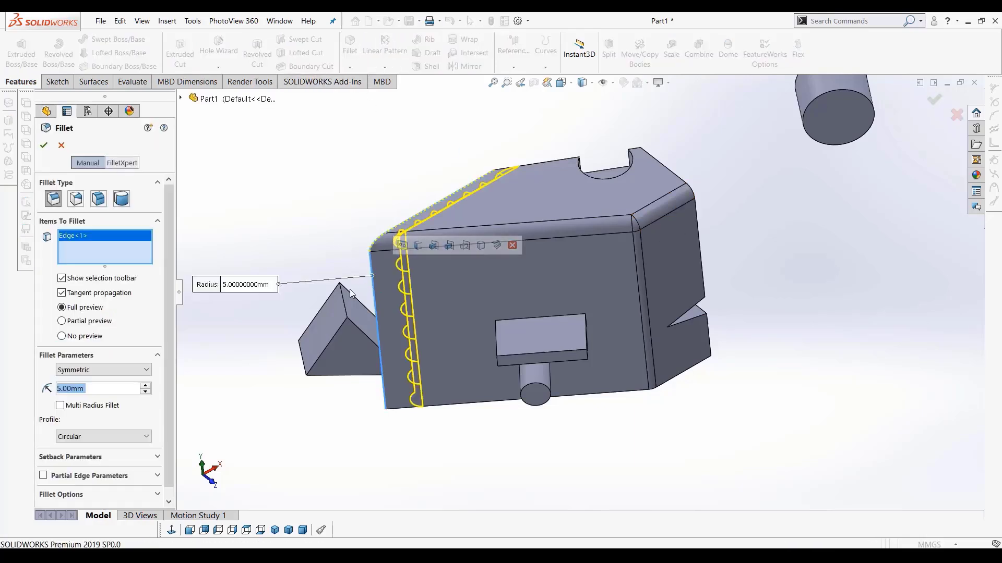
pyautogui.click(44, 145)
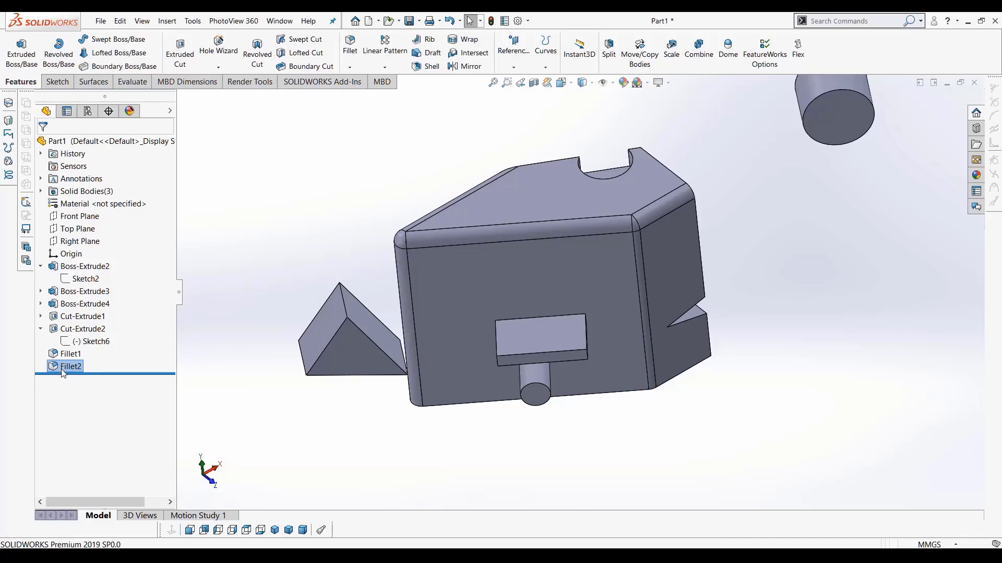
pyautogui.press('Delete')
pyautogui.press('Return')
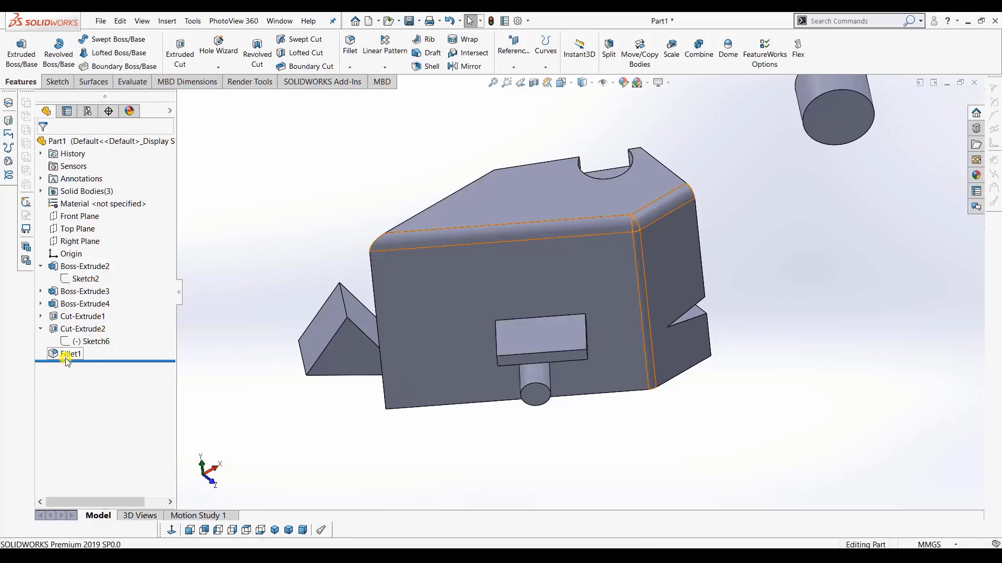
# Edit the existing fillet feature to include the remaining vertical corner edge of the large face, and apply the change
pyautogui.rightClick(65, 355)
pyautogui.click(77, 317)
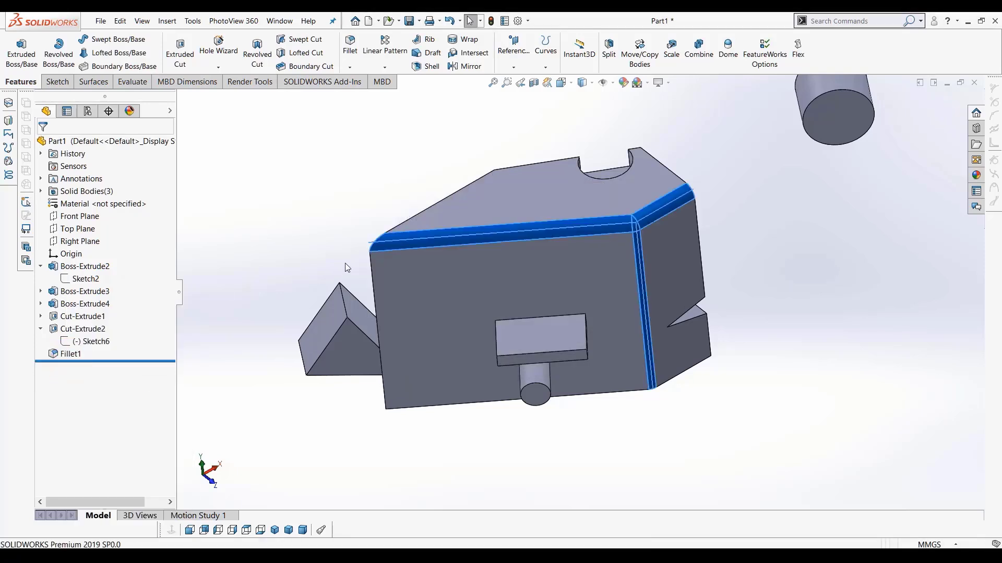
pyautogui.click(373, 275)
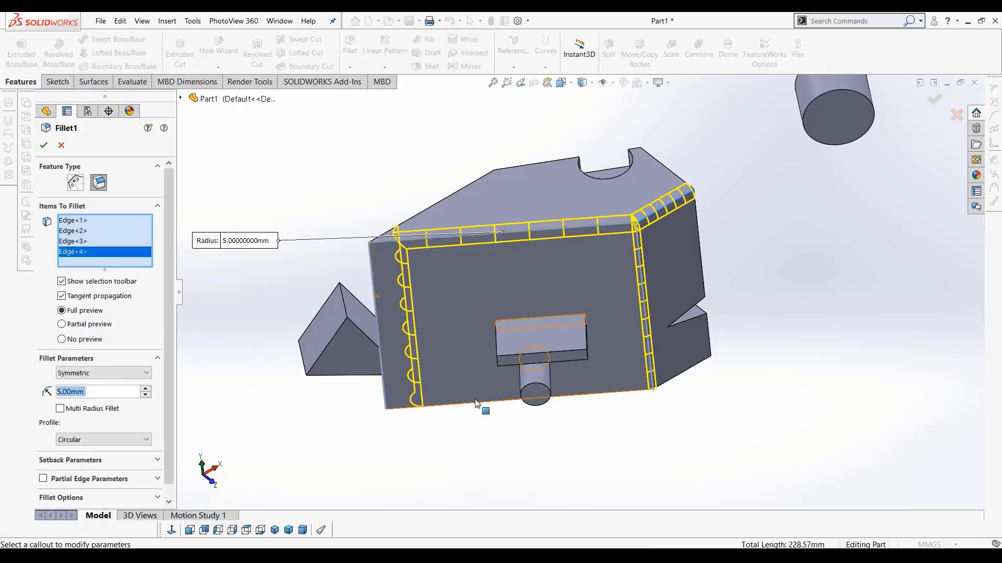
pyautogui.moveTo(478, 409); pyautogui.dragTo(440, 396, button='middle')
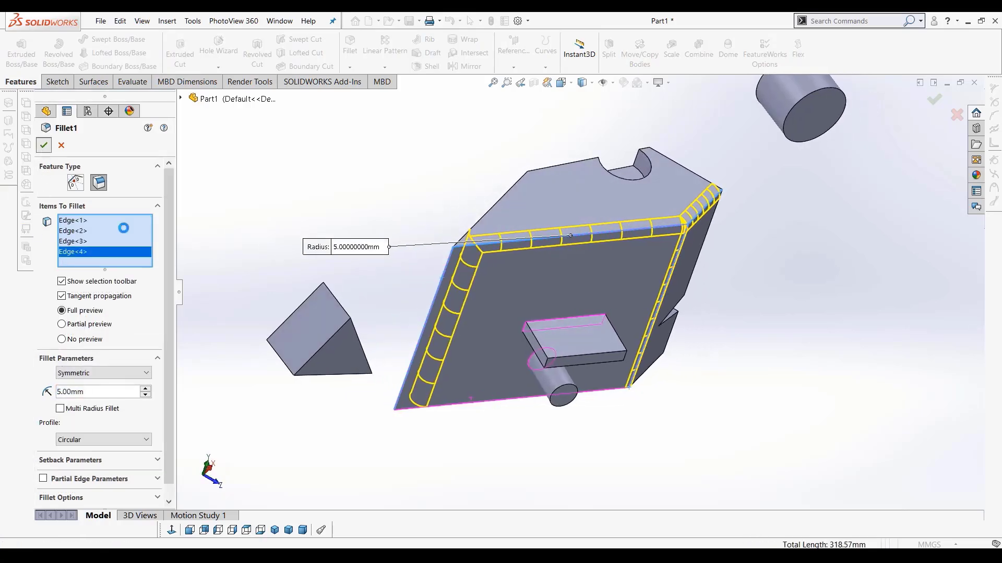
pyautogui.click(43, 145)
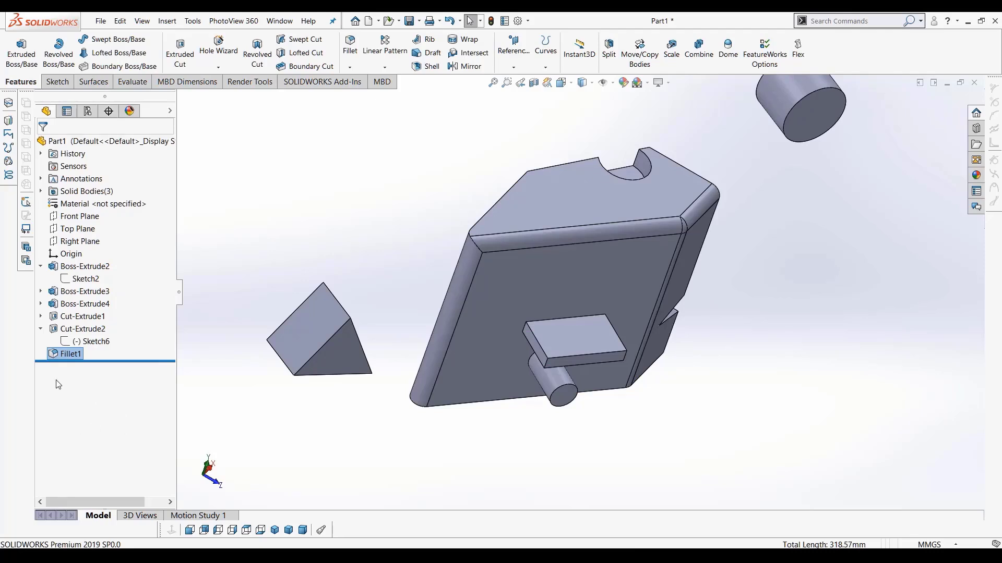
# Edit the block's fillet feature to a symmetric radius of 2 mm and apply it
pyautogui.rightClick(61, 352)
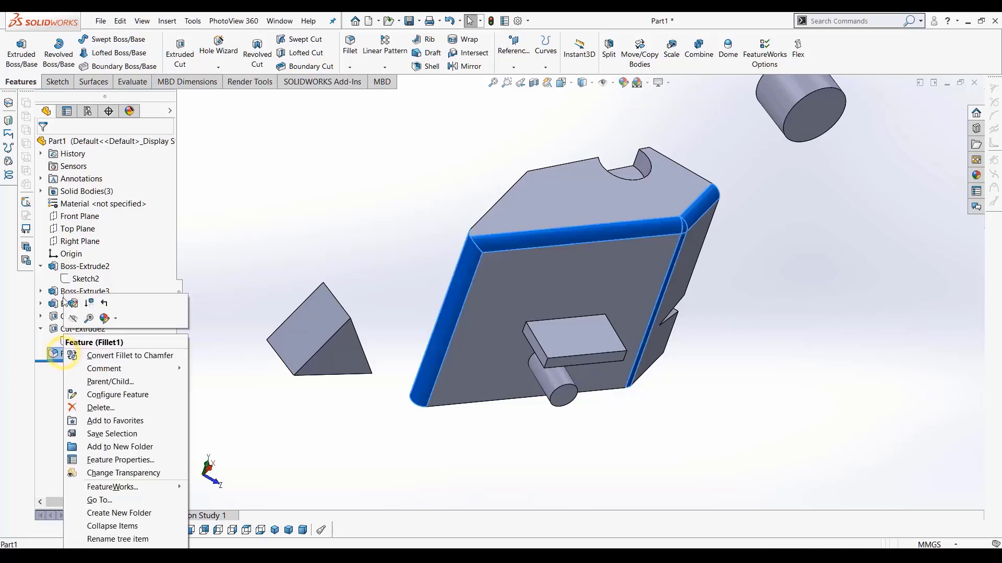
pyautogui.click(69, 302)
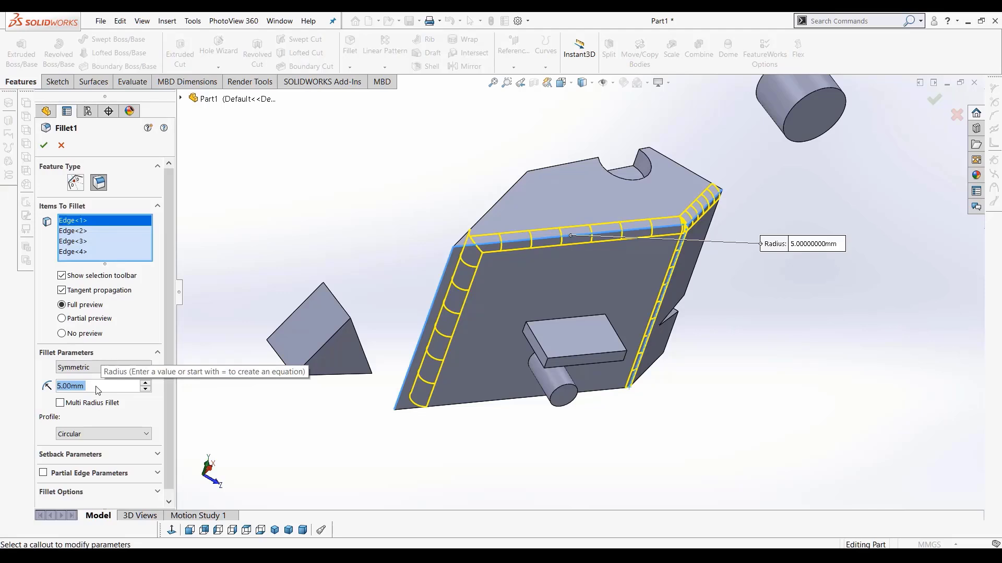
pyautogui.write('2')
pyautogui.press('Return')
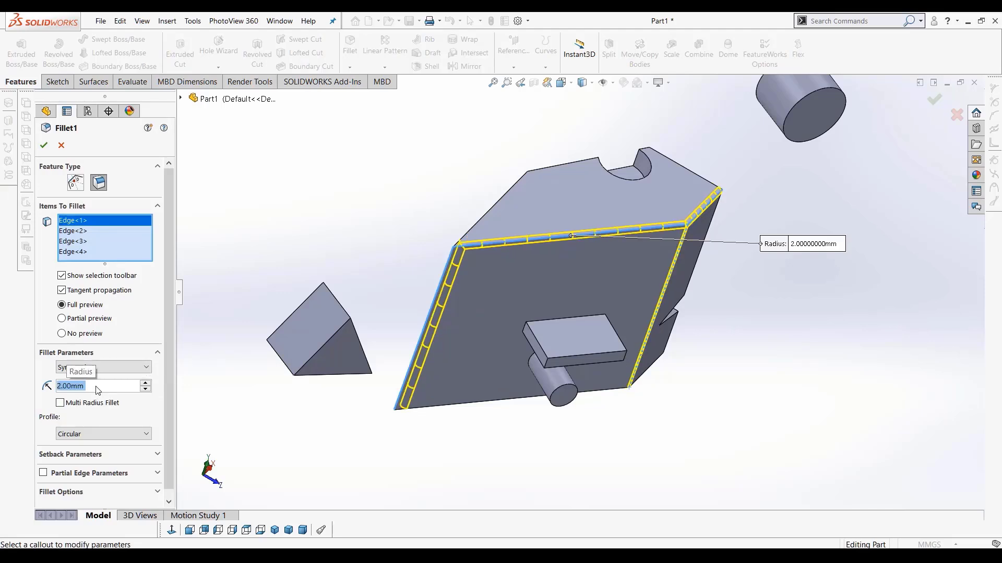
pyautogui.click(43, 145)
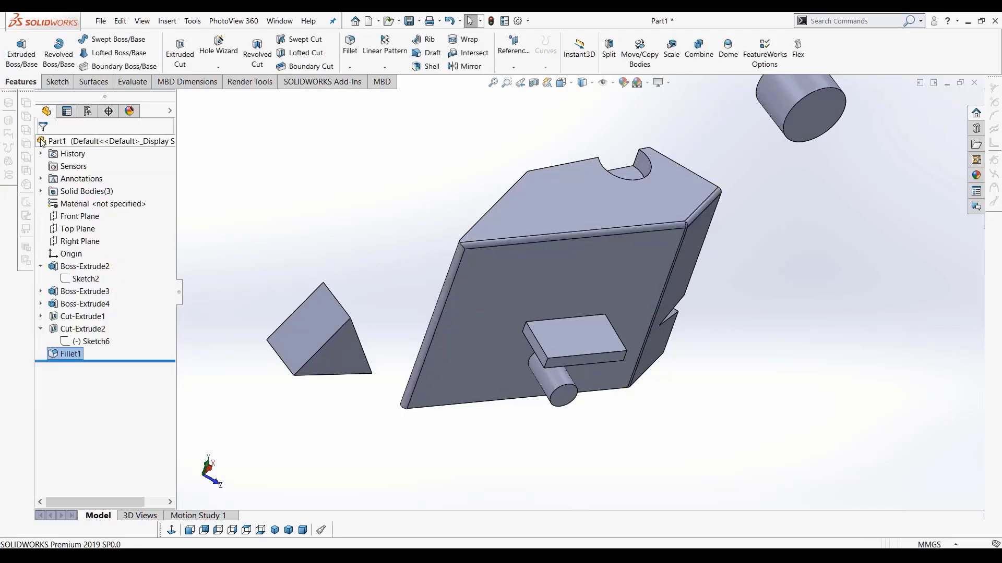
# Increase the symmetric radius of the block's four-edge fillet to 22 mm and apply it
pyautogui.rightClick(68, 353)
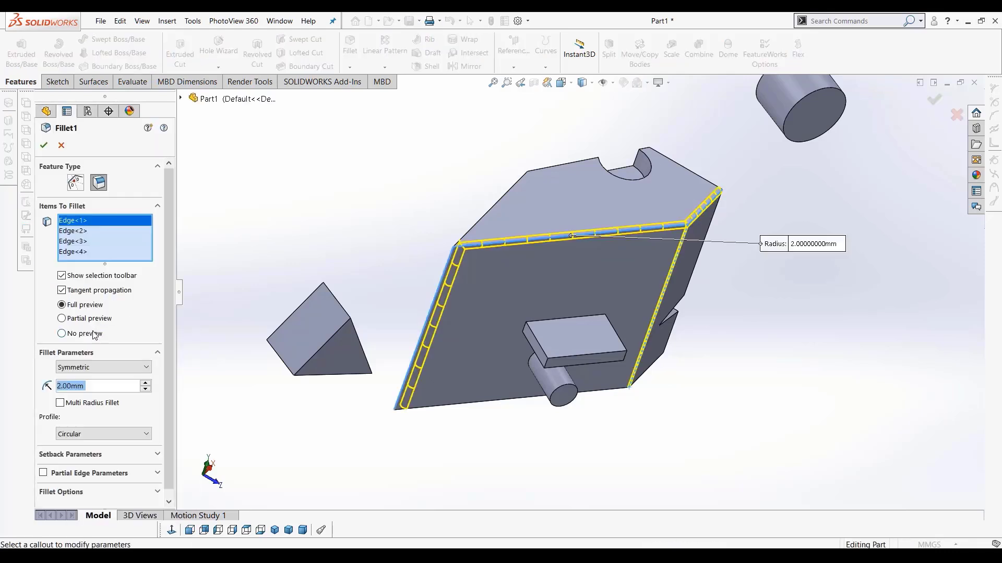
pyautogui.click(145, 384)
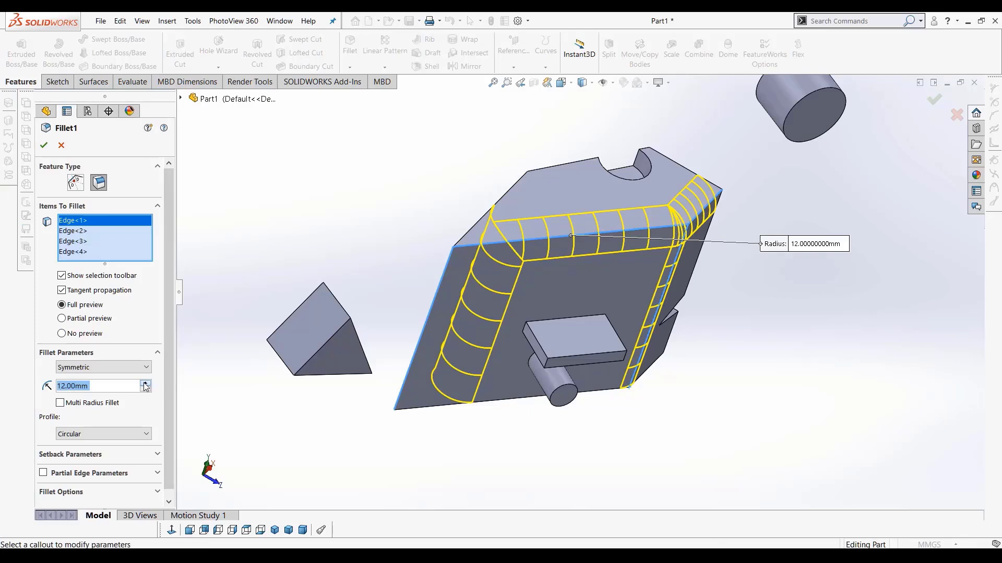
pyautogui.click(145, 384)
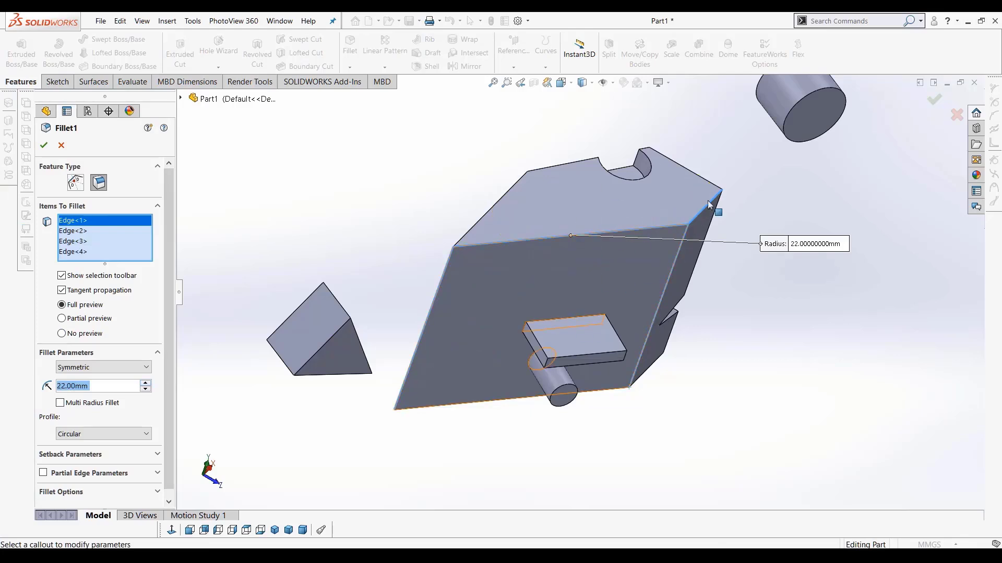
pyautogui.click(43, 145)
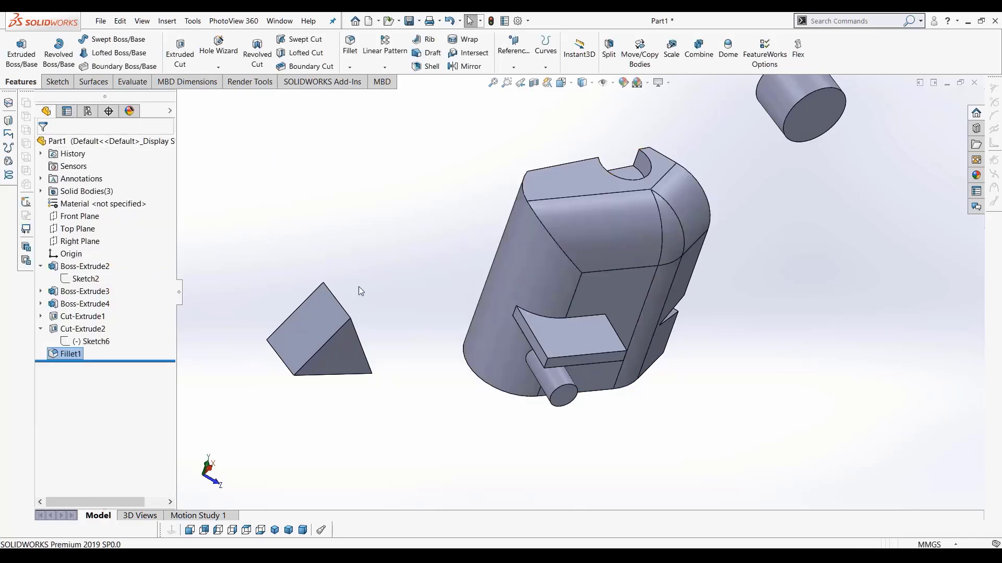
# Reopen the large block's existing fillet for editing and try to apply a 32 mm radius
pyautogui.moveTo(425, 288); pyautogui.dragTo(450, 360, button='middle')
pyautogui.rightClick(62, 353)
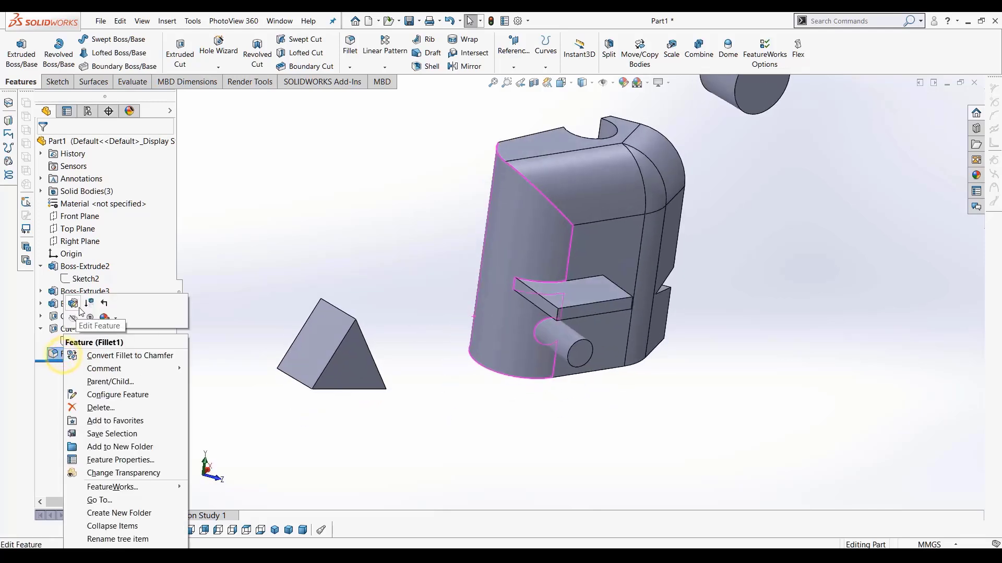
pyautogui.click(79, 309)
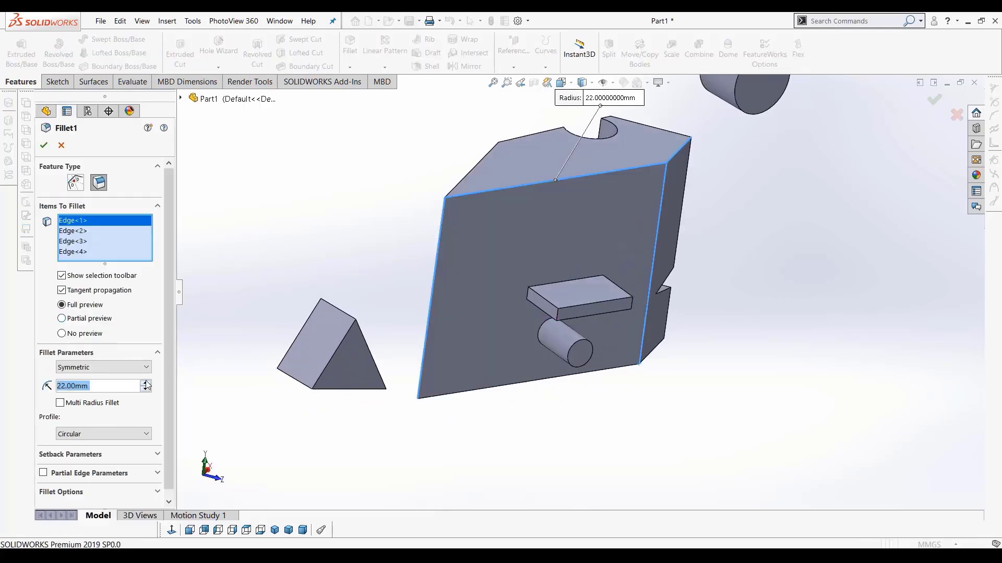
pyautogui.click(146, 383)
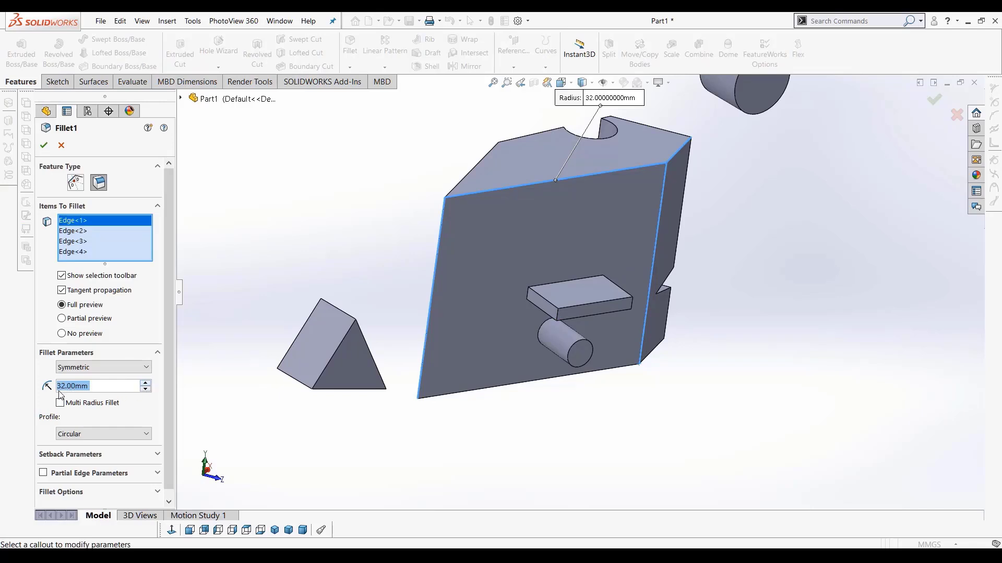
pyautogui.click(44, 146)
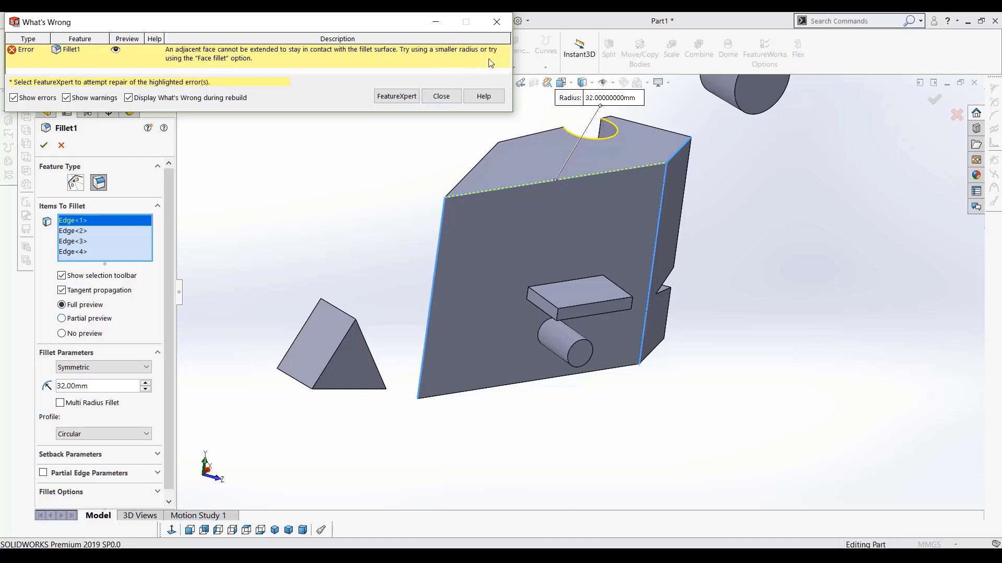
# Set the large block's fillet radius to 10 mm and apply it
pyautogui.moveTo(96, 387); pyautogui.dragTo(16, 387)
pyautogui.moveTo(108, 383); pyautogui.dragTo(2, 397)
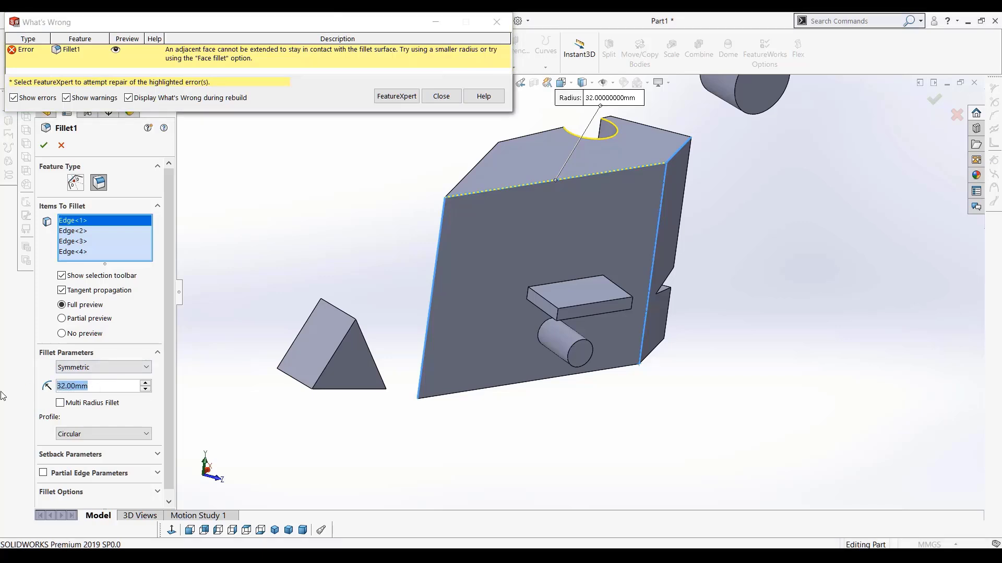
pyautogui.write('10')
pyautogui.press('Return')
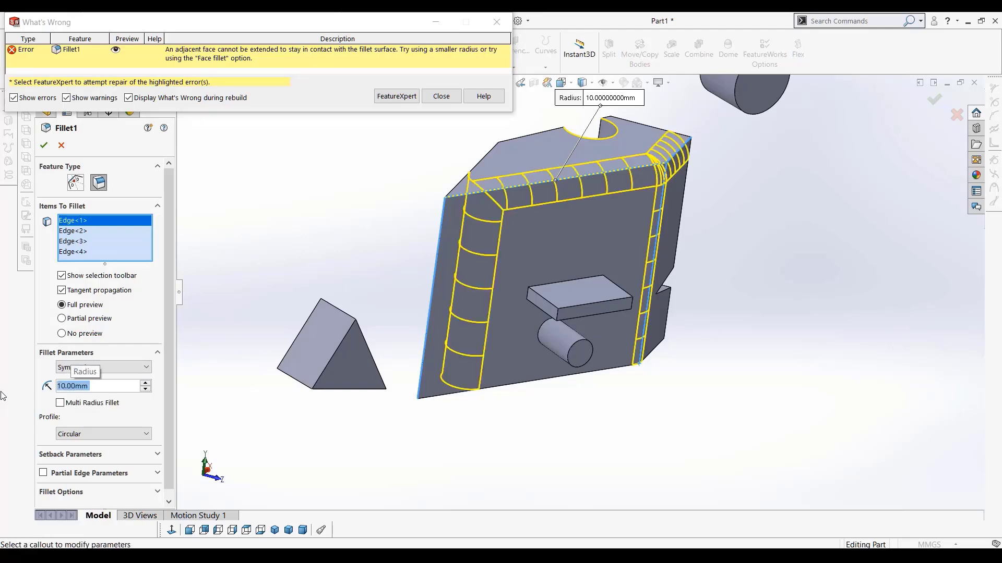
pyautogui.click(441, 97)
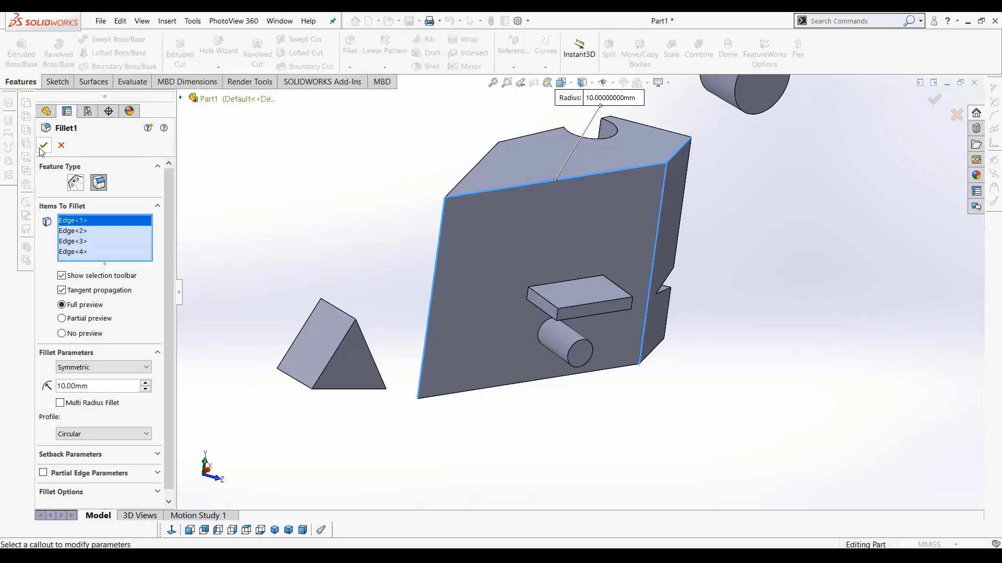
# Fillet the large block's unrounded vertical corner edge and the adjoining top-face edge with a 5 mm radius
pyautogui.moveTo(632, 361); pyautogui.dragTo(547, 398, button='middle')
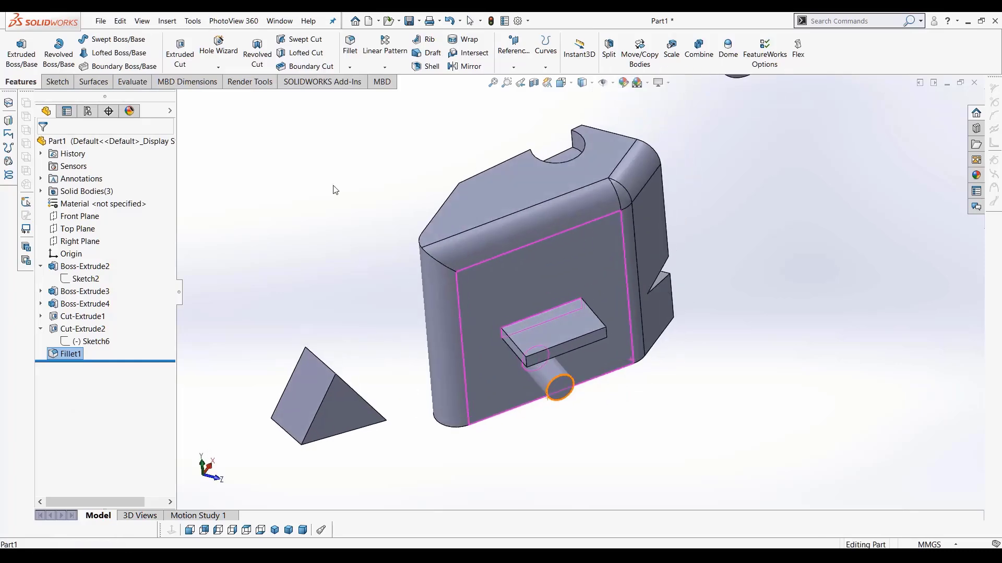
pyautogui.click(350, 46)
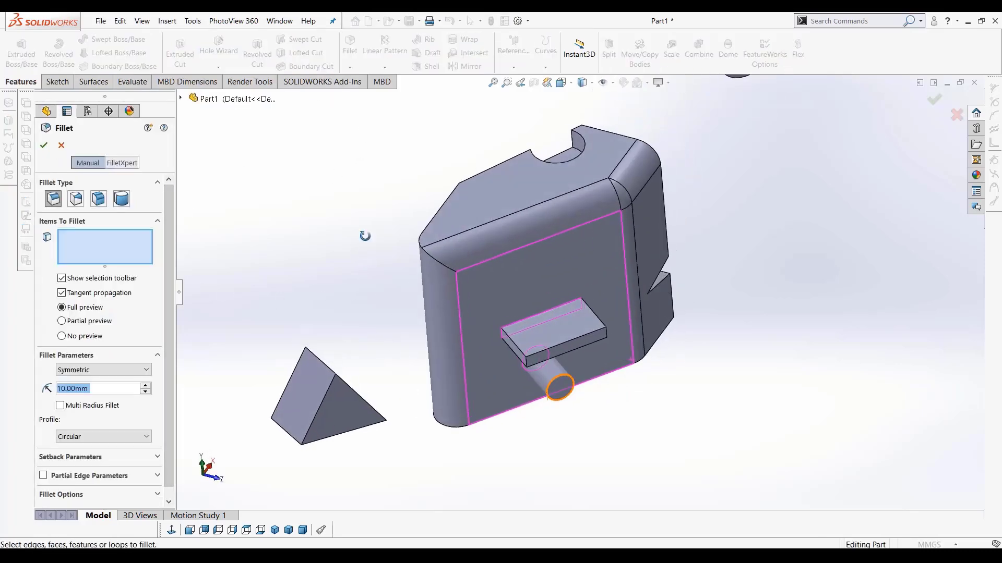
pyautogui.moveTo(364, 233); pyautogui.dragTo(412, 308, button='middle')
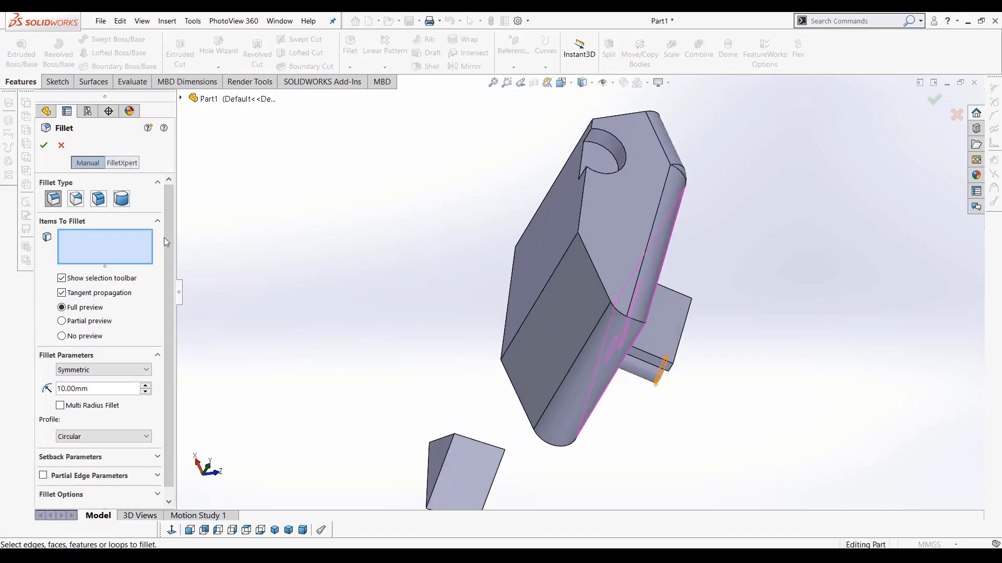
pyautogui.click(110, 388)
pyautogui.hotkey('ctrl', 'a')
pyautogui.write('5')
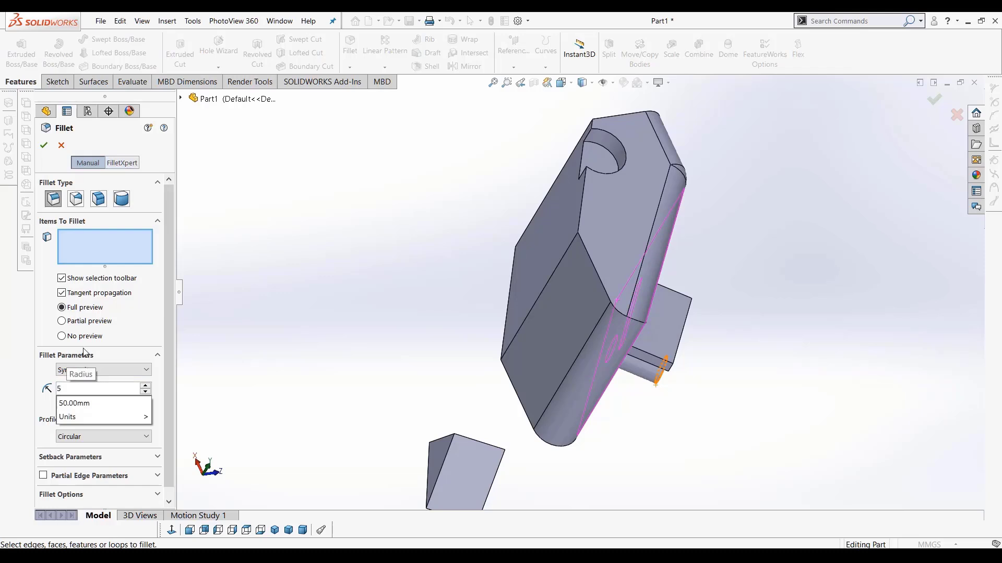
pyautogui.press('Return')
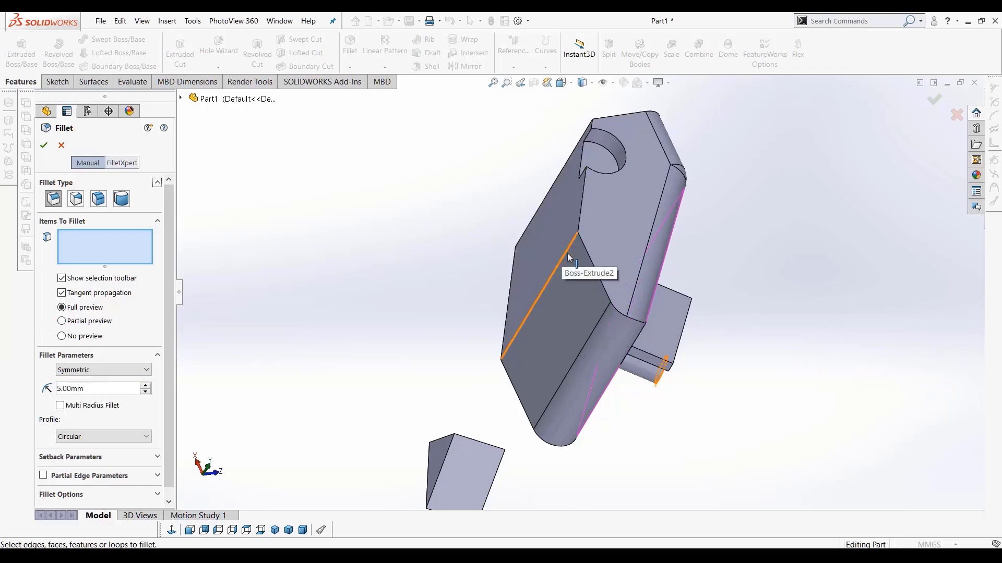
pyautogui.click(568, 253)
pyautogui.click(581, 242)
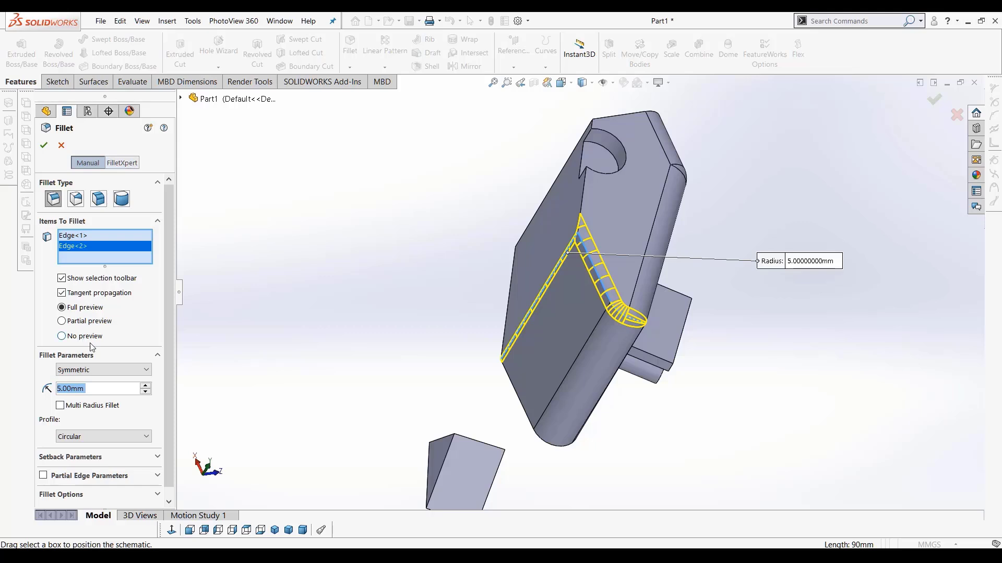
pyautogui.click(44, 145)
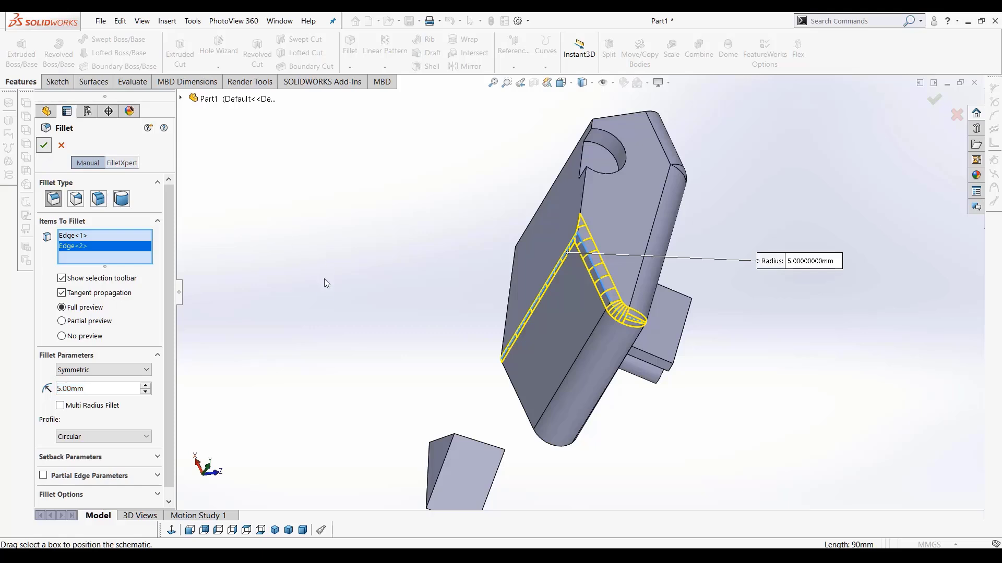
pyautogui.moveTo(393, 314); pyautogui.dragTo(362, 288, button='middle')
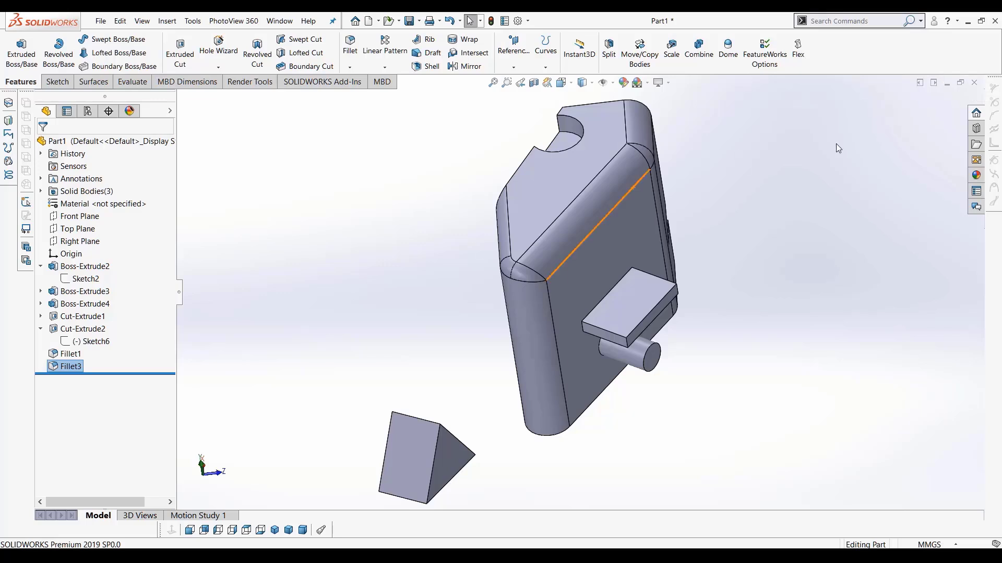
# Close the current part without saving it and create a new part document
pyautogui.click(974, 82)
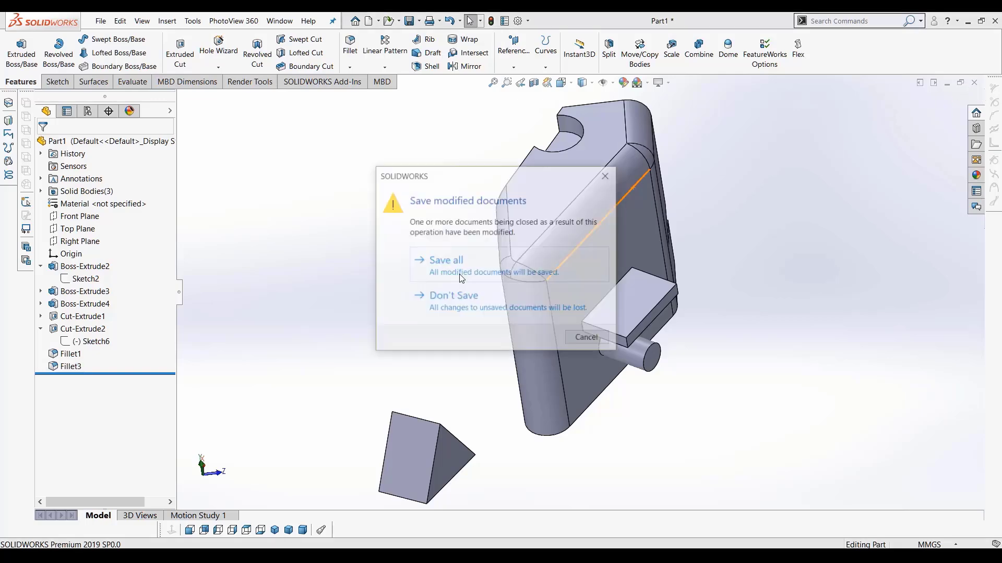
pyautogui.click(434, 307)
pyautogui.click(100, 21)
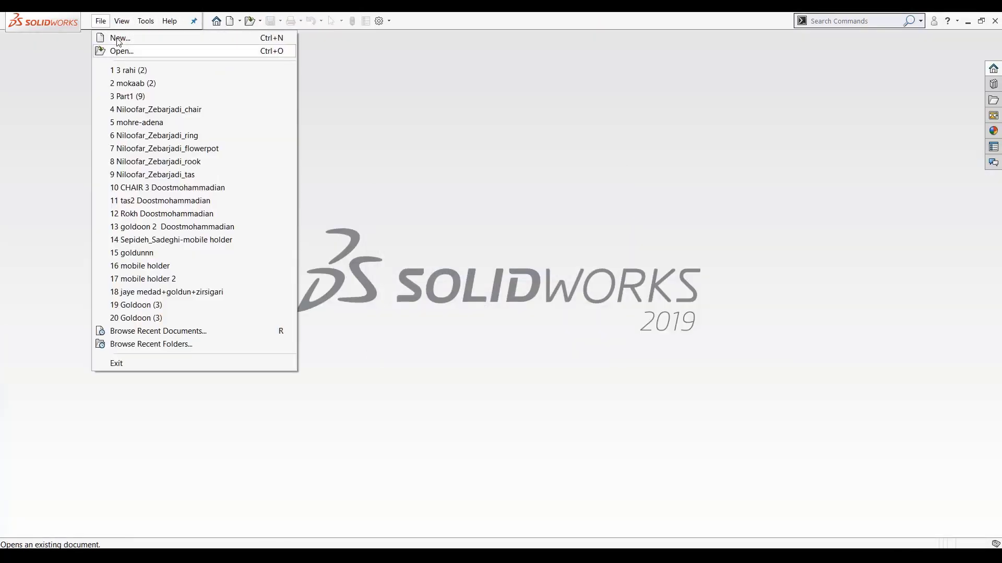
pyautogui.click(125, 39)
pyautogui.click(576, 355)
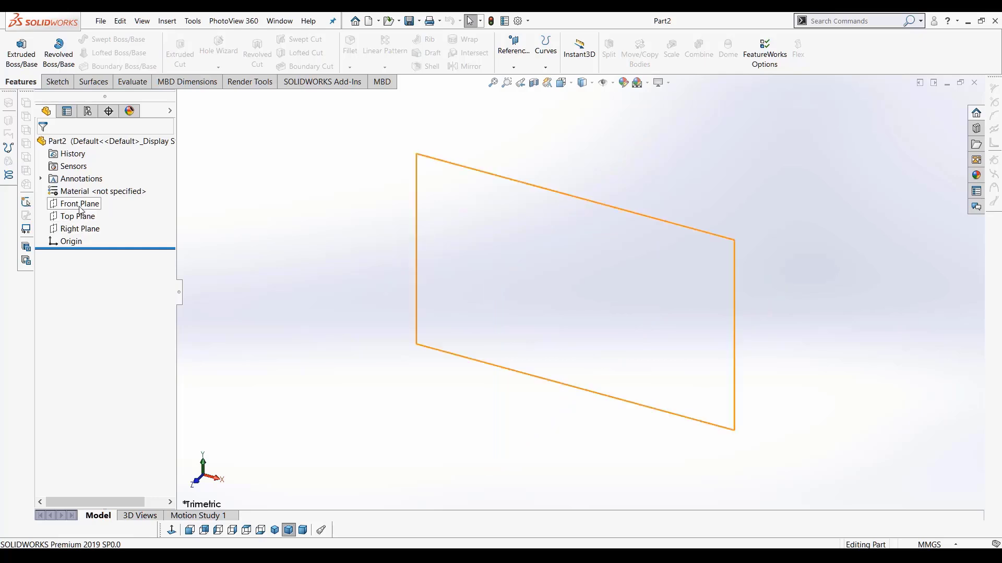
pyautogui.click(79, 205)
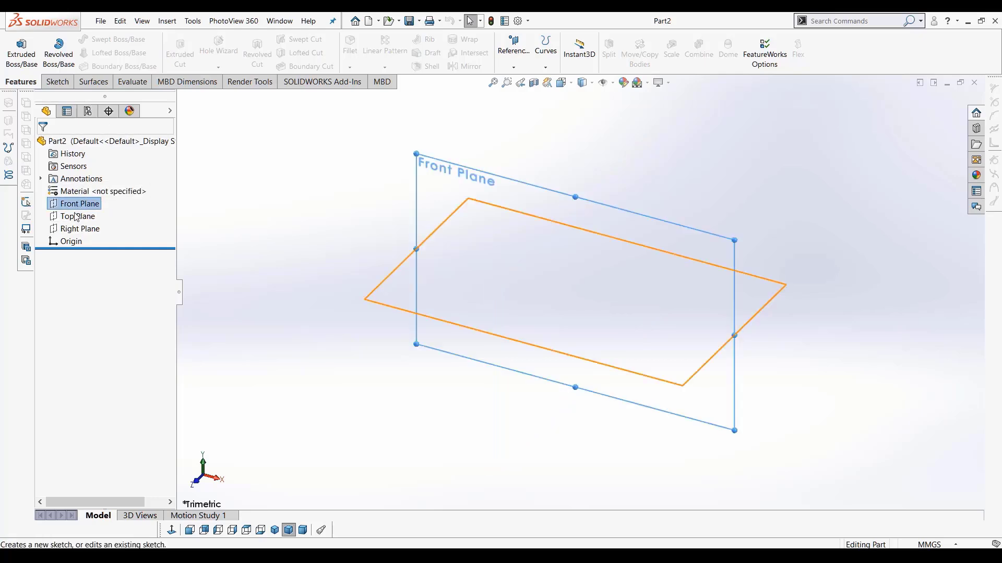
pyautogui.click(263, 203)
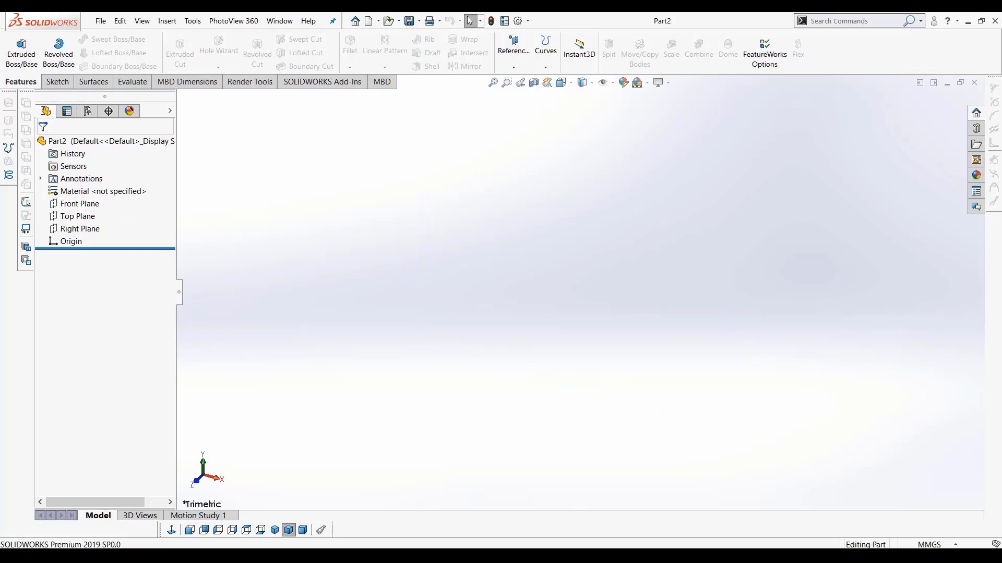
pyautogui.click(56, 82)
pyautogui.click(20, 39)
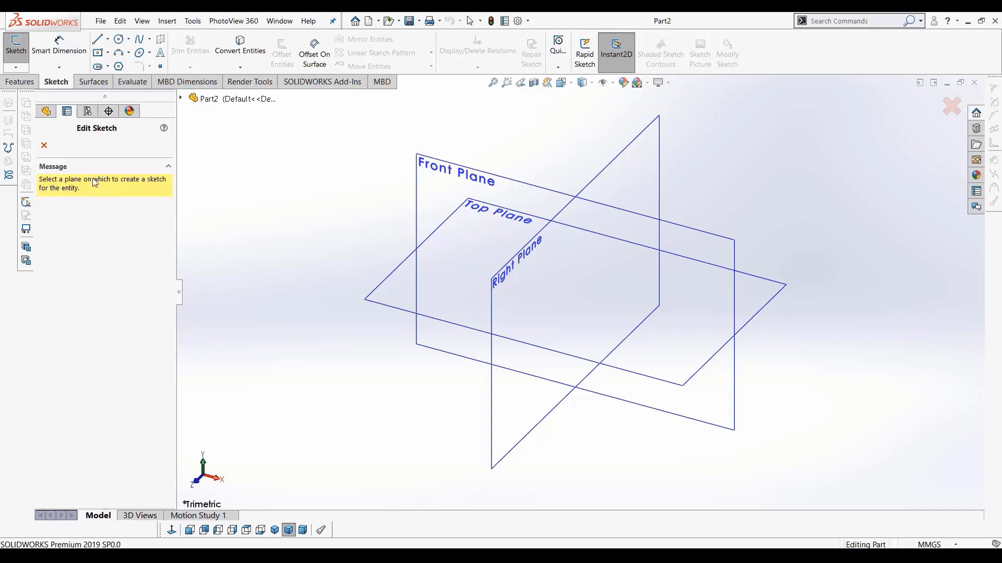
pyautogui.click(190, 105)
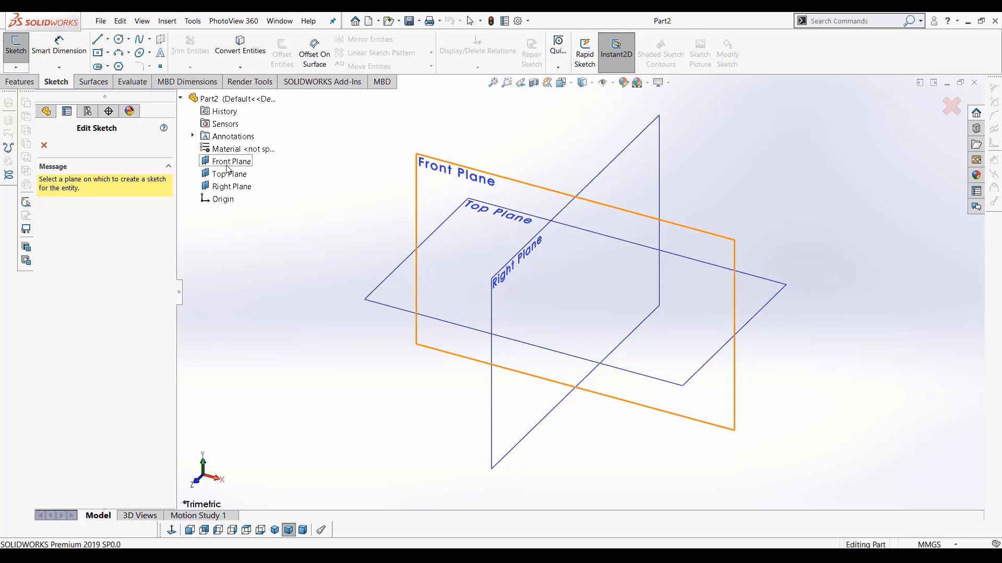
pyautogui.click(227, 166)
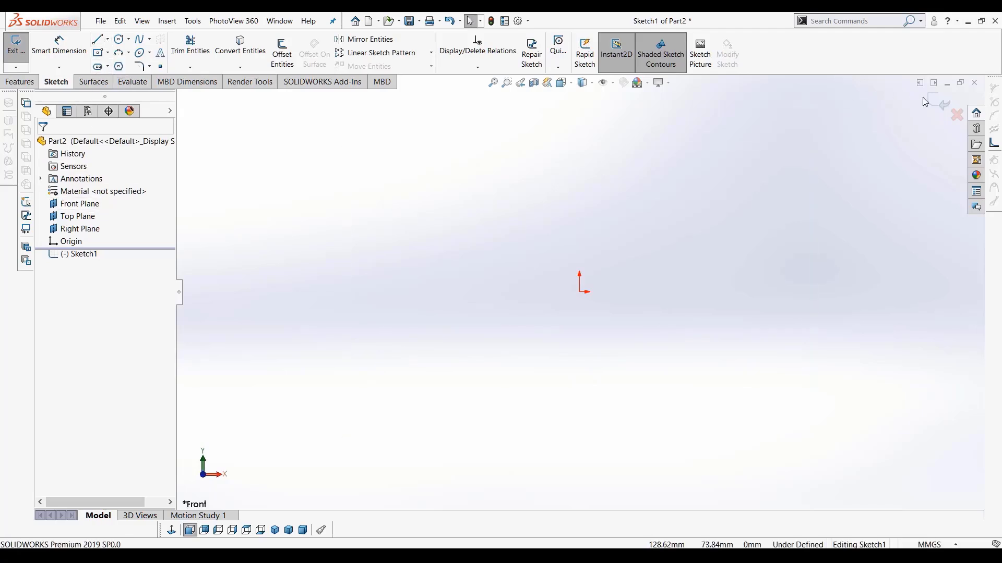
pyautogui.click(940, 103)
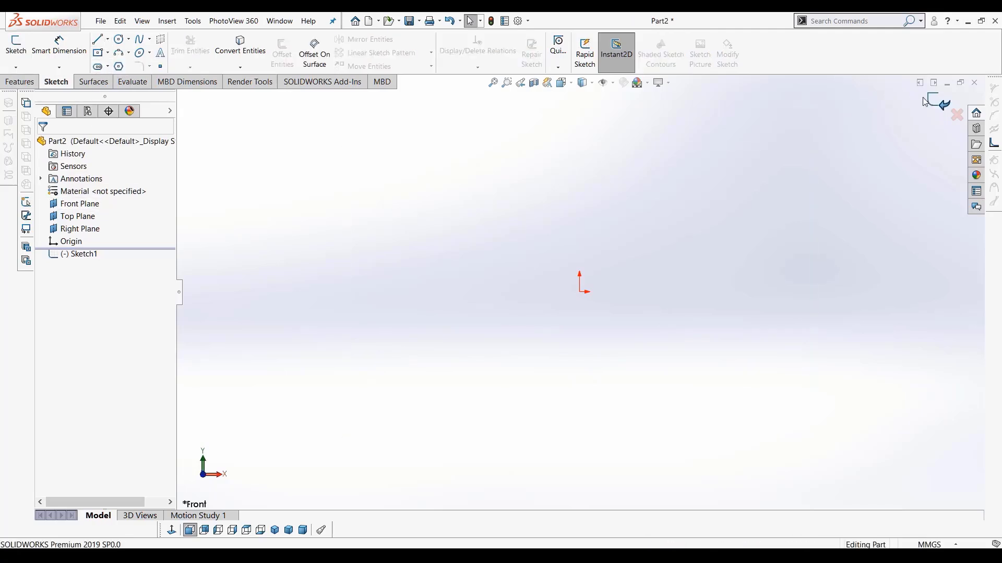
pyautogui.click(79, 204)
pyautogui.click(16, 50)
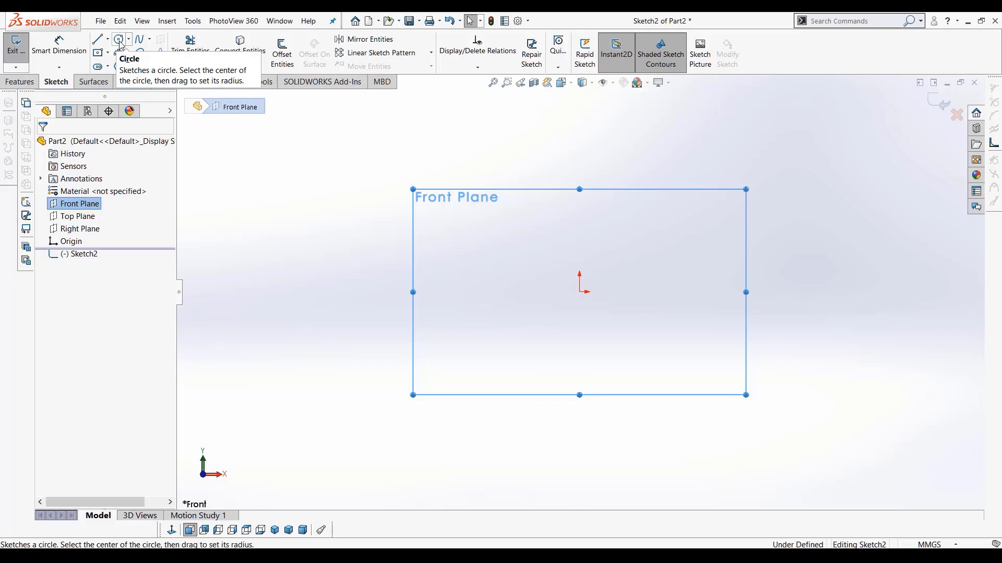
pyautogui.click(941, 102)
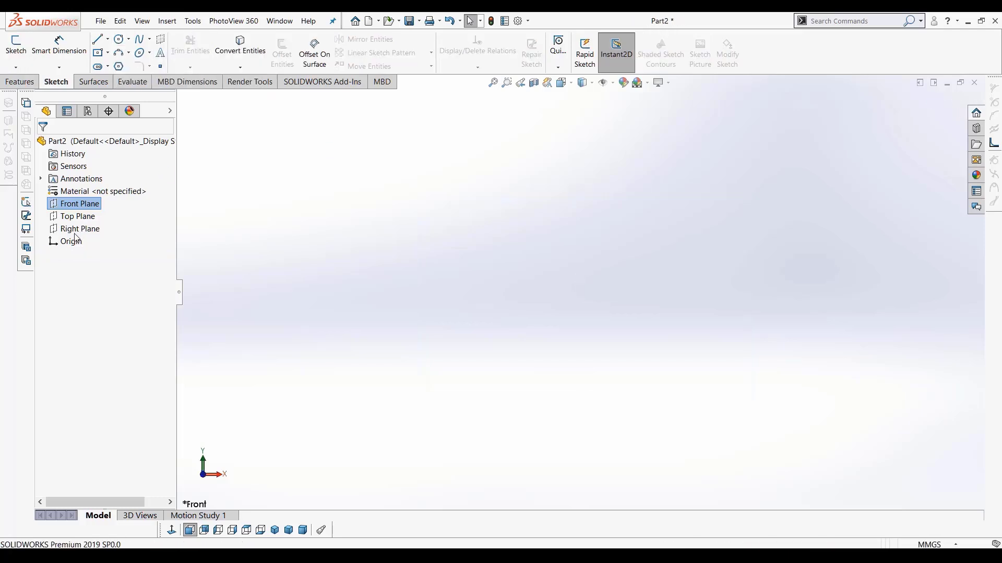
# Sketch a closed rectangle with lines on the Right Plane, starting at the origin, about 222 mm long and 11 mm high
pyautogui.click(80, 229)
pyautogui.click(15, 44)
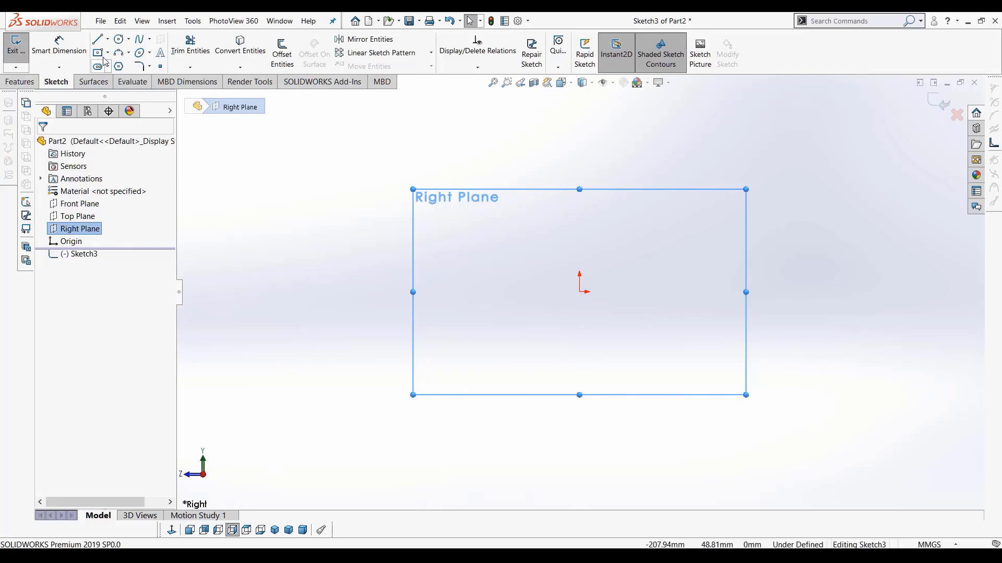
pyautogui.click(98, 39)
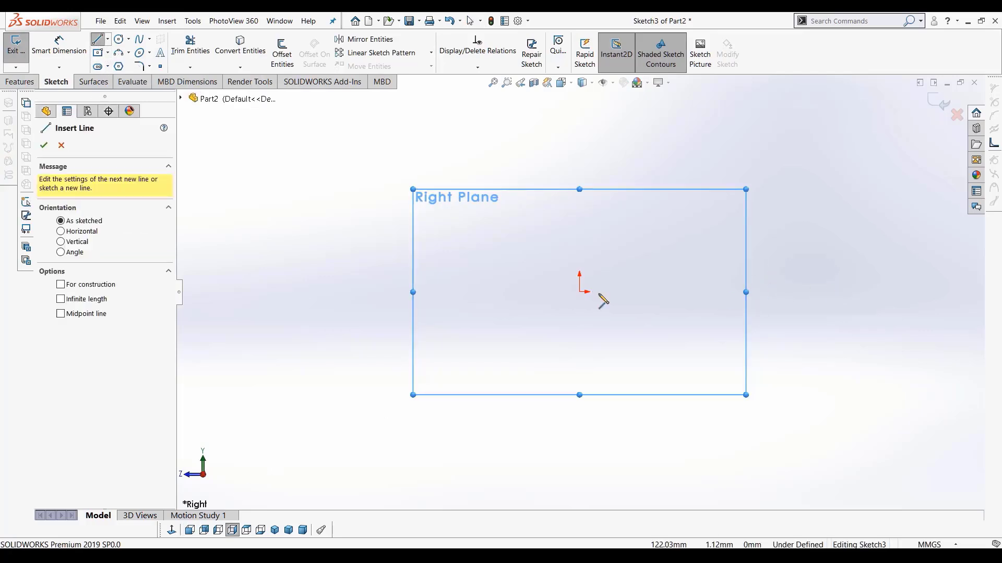
pyautogui.click(580, 291)
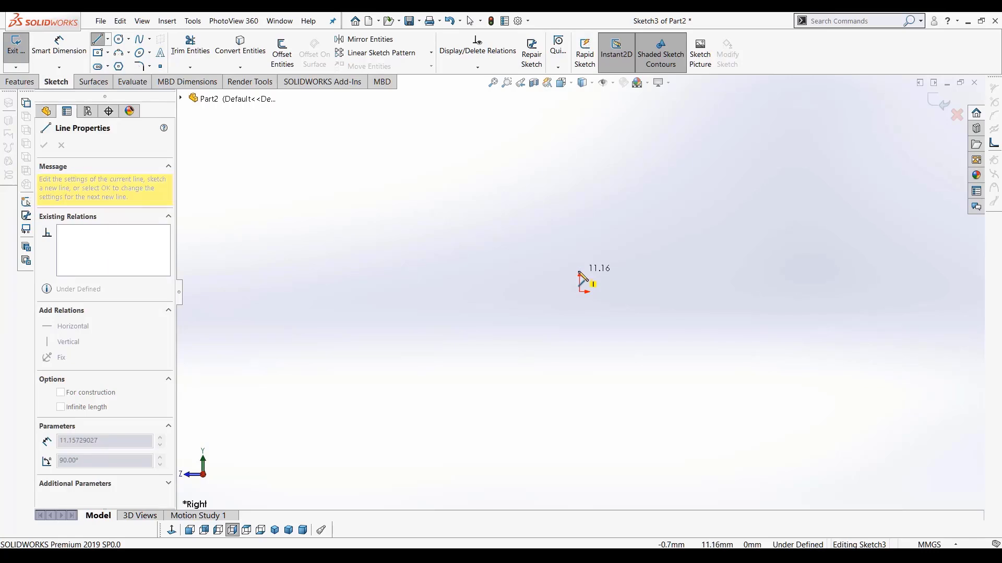
pyautogui.click(579, 276)
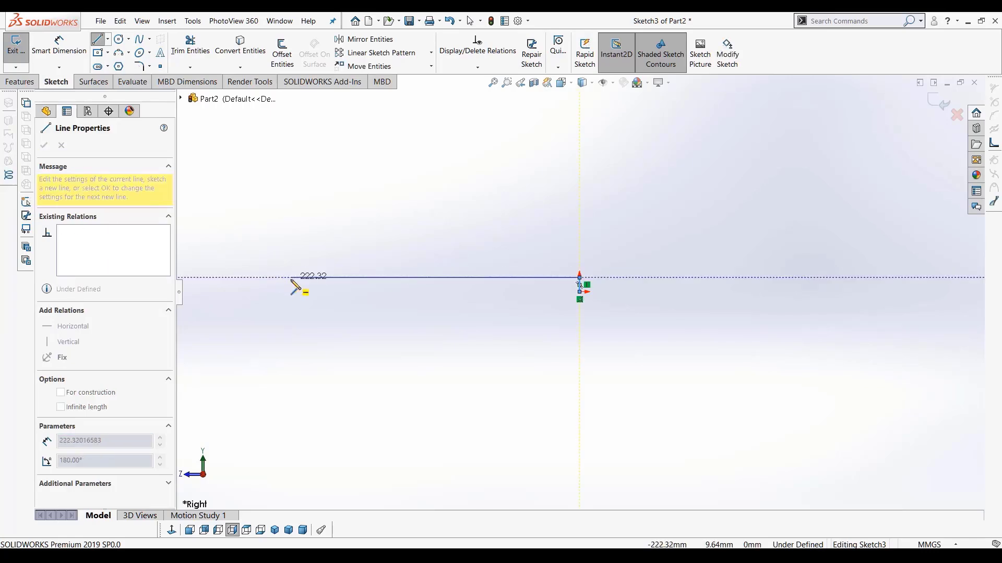
pyautogui.click(290, 277)
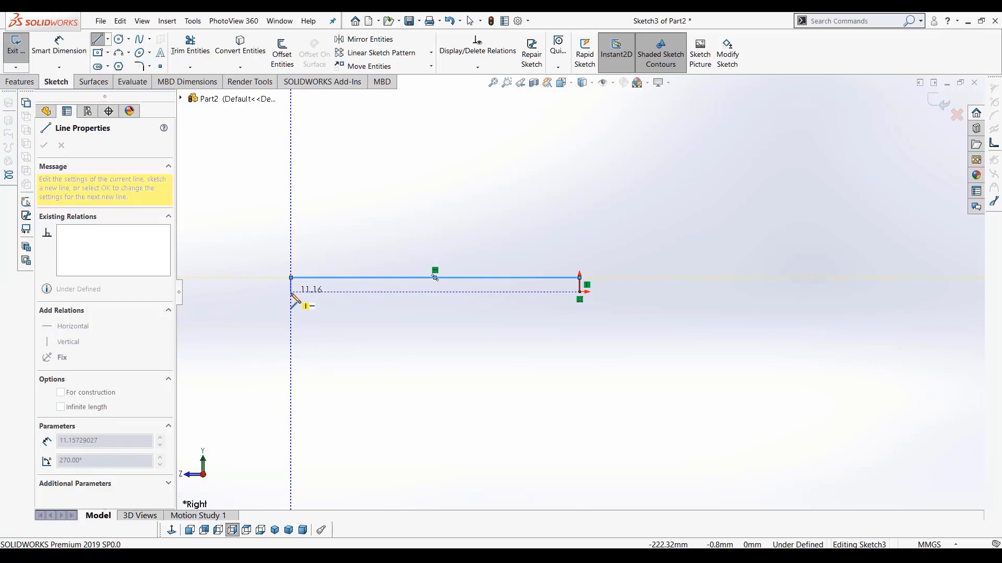
pyautogui.click(291, 291)
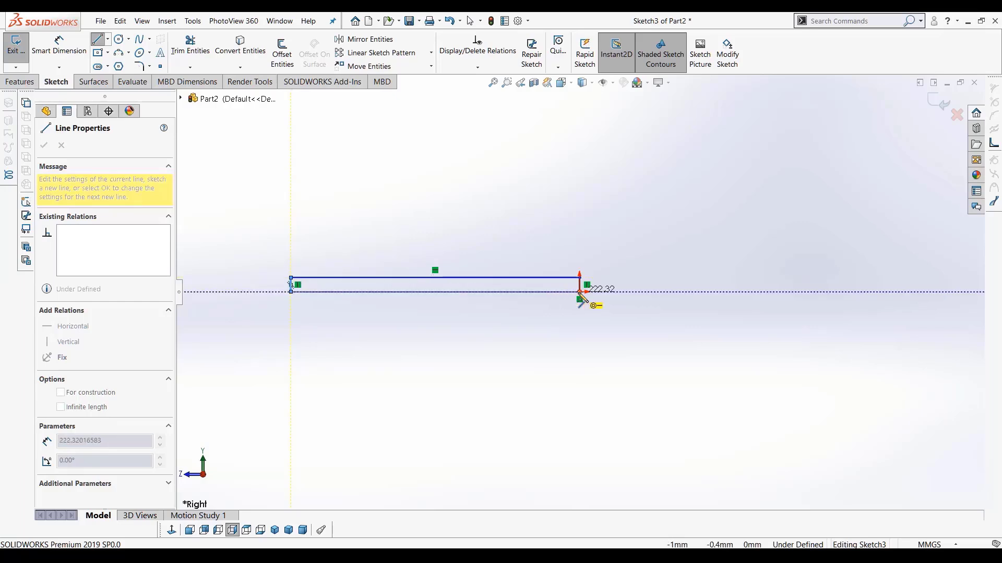
pyautogui.click(546, 315)
pyautogui.scroll(-3, 412, 278)
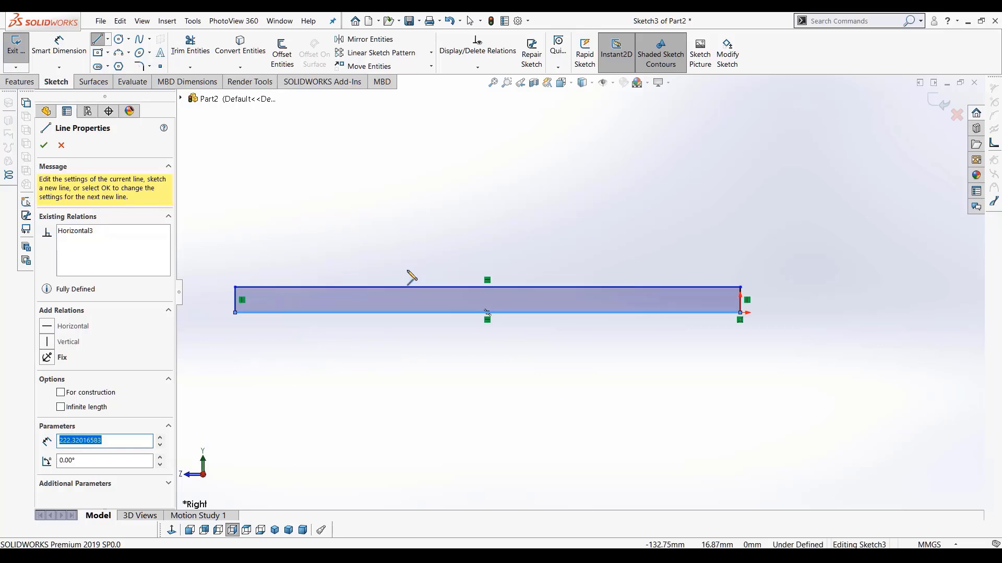
pyautogui.scroll(3, 412, 277)
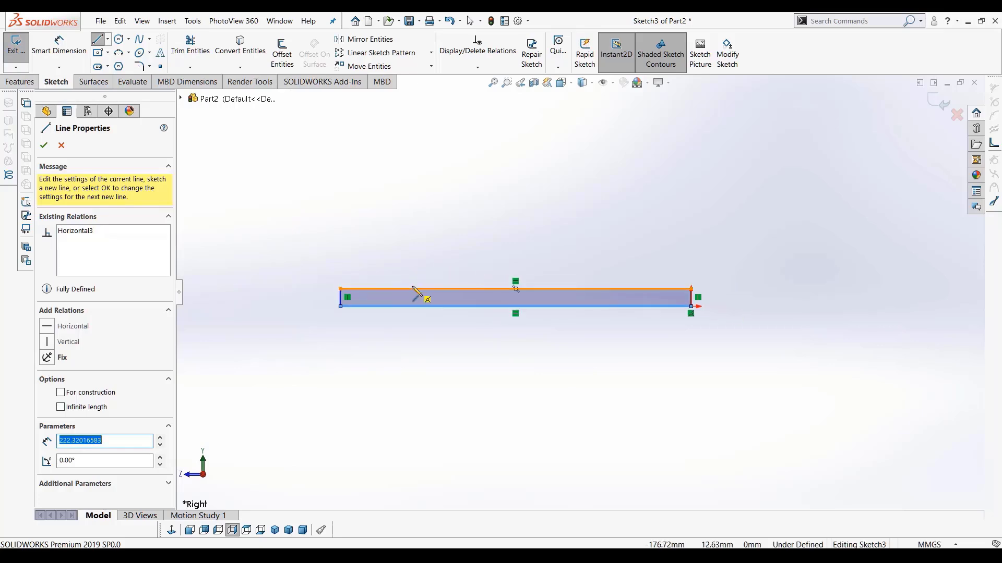
pyautogui.click(99, 44)
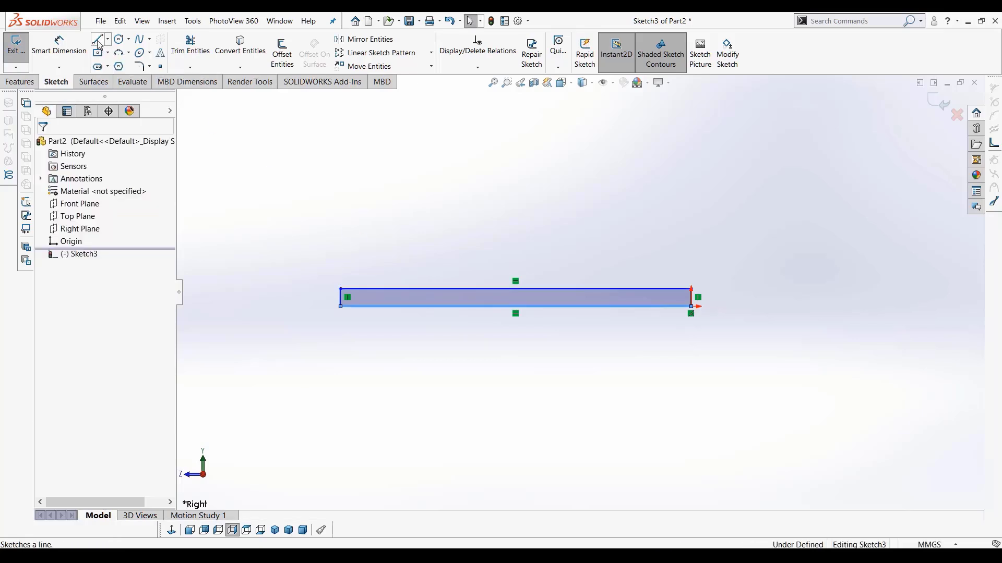
# Sketch an upright, about 135 mm tall, from three lines on the base rectangle's upper edge and shift its inner side to widen it
pyautogui.click(97, 44)
pyautogui.click(402, 289)
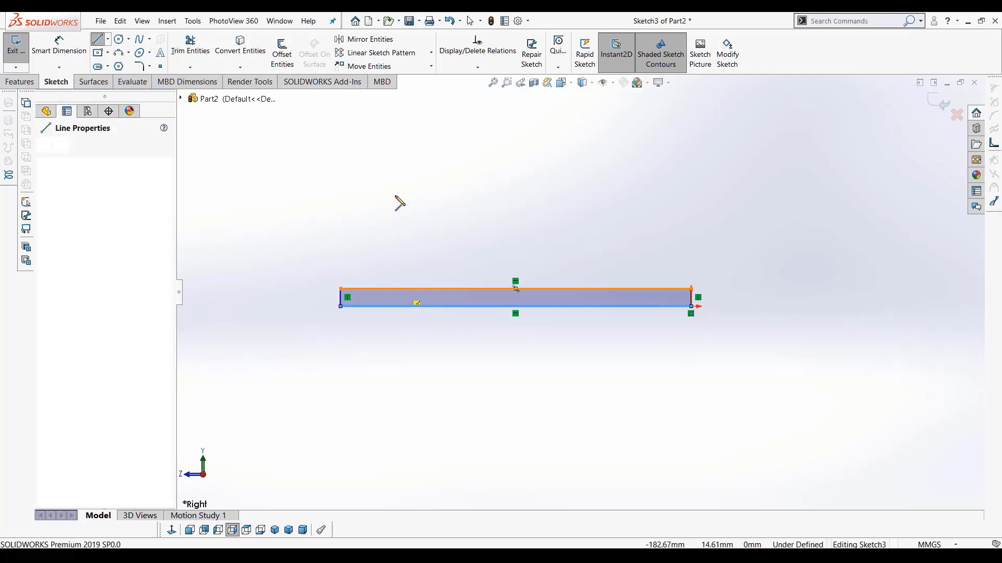
pyautogui.scroll(3, 402, 184)
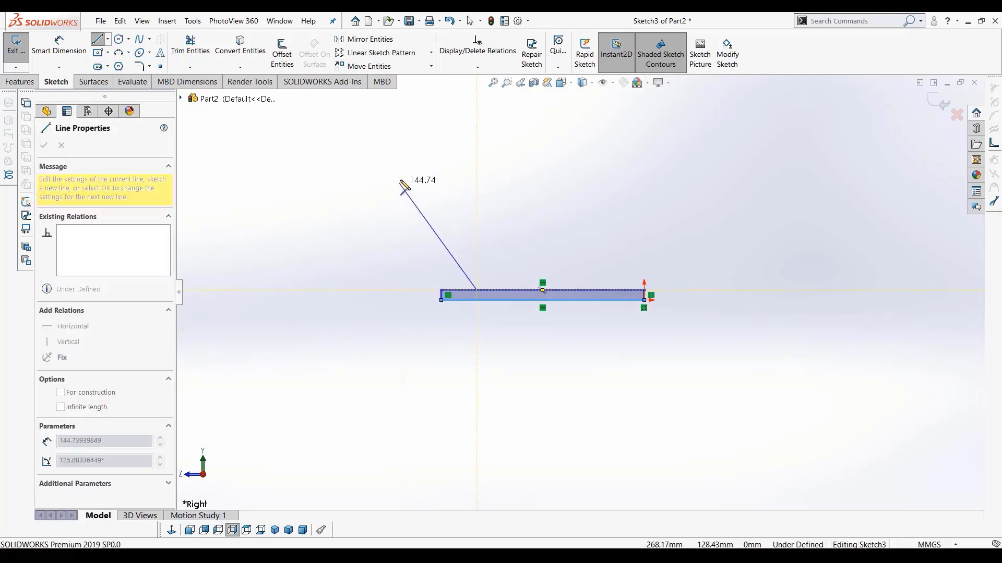
pyautogui.click(476, 168)
pyautogui.click(499, 167)
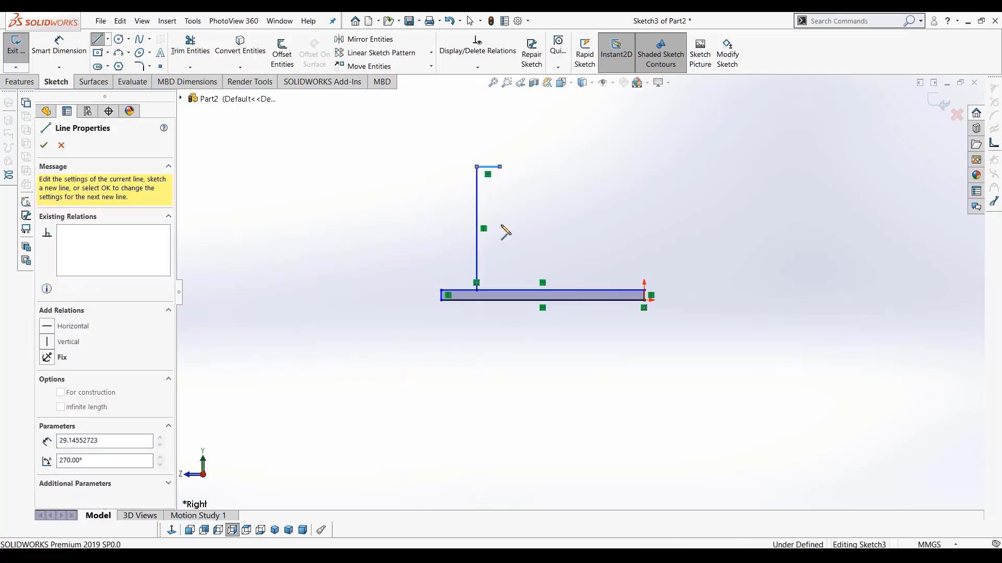
pyautogui.click(499, 289)
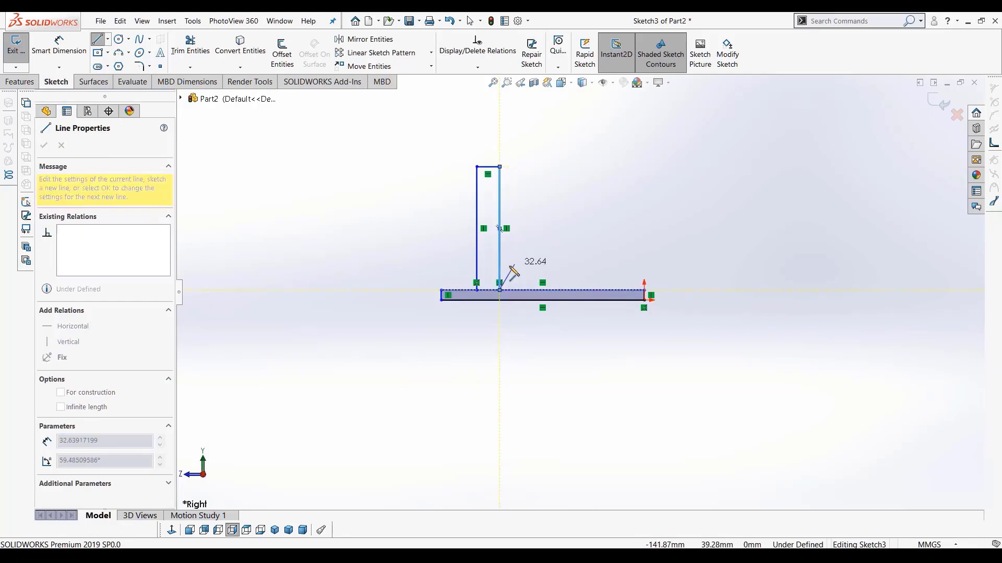
pyautogui.scroll(-3, 510, 267)
pyautogui.press('Escape')
pyautogui.moveTo(505, 251)
pyautogui.mouseDown()
pyautogui.moveTo(536, 250)
pyautogui.moveTo(524, 252)
pyautogui.mouseUp()
pyautogui.scroll(3, 543, 291)
pyautogui.scroll(-1, 553, 164)
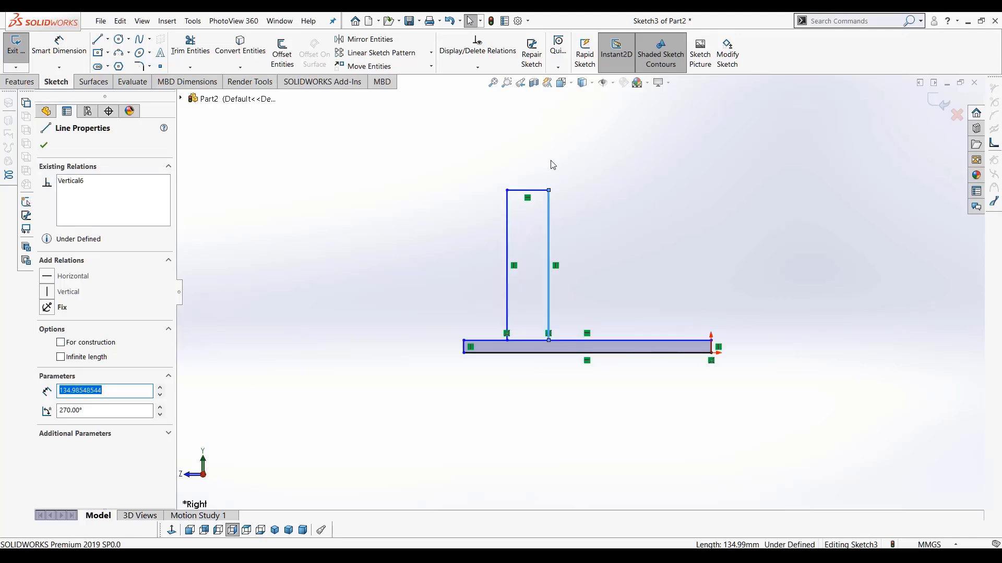
pyautogui.scroll(-1, 543, 179)
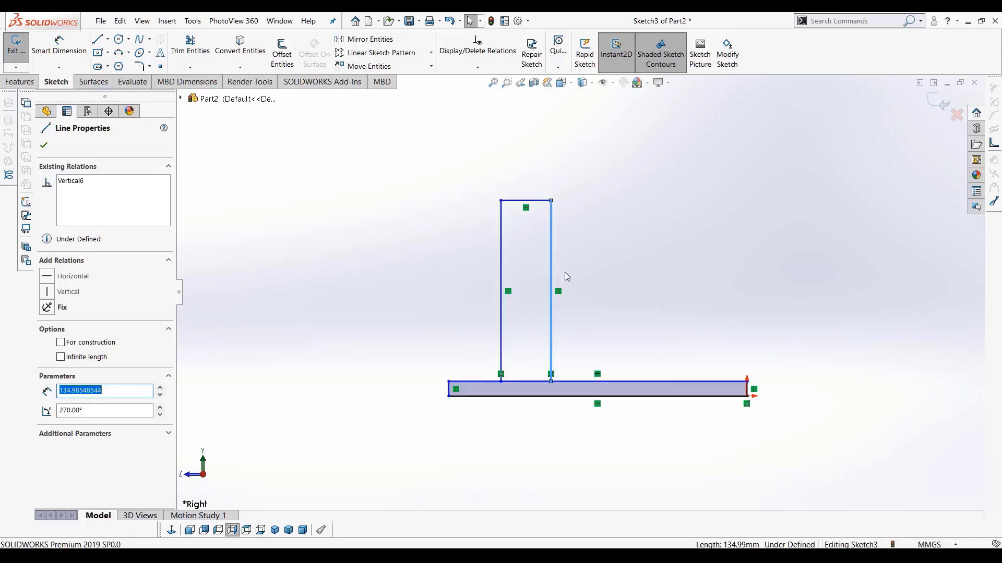
pyautogui.scroll(-2, 562, 271)
pyautogui.scroll(1, 541, 392)
pyautogui.scroll(-3, 542, 393)
pyautogui.scroll(3, 552, 394)
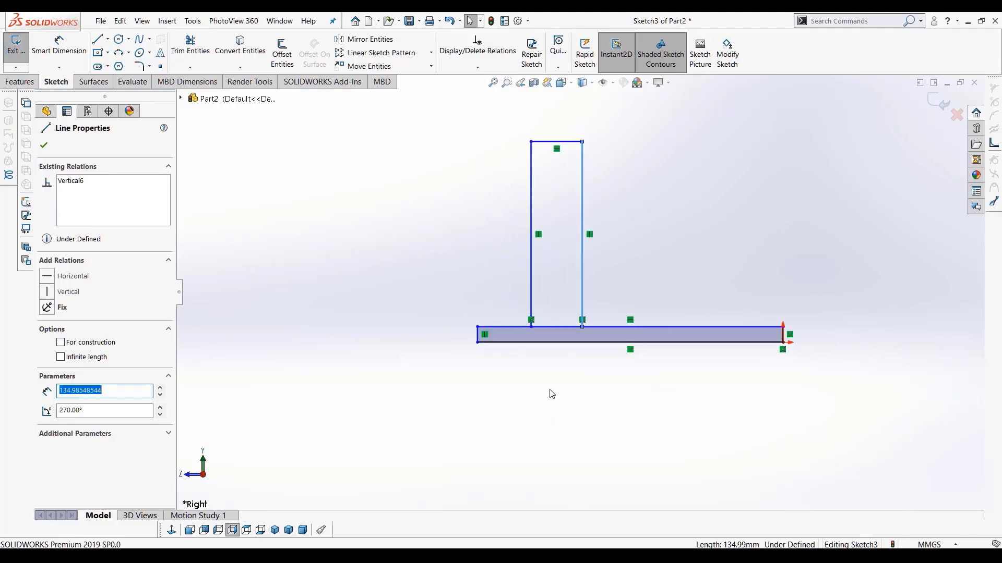
pyautogui.scroll(-3, 637, 328)
pyautogui.scroll(3, 615, 322)
pyautogui.scroll(-1, 565, 308)
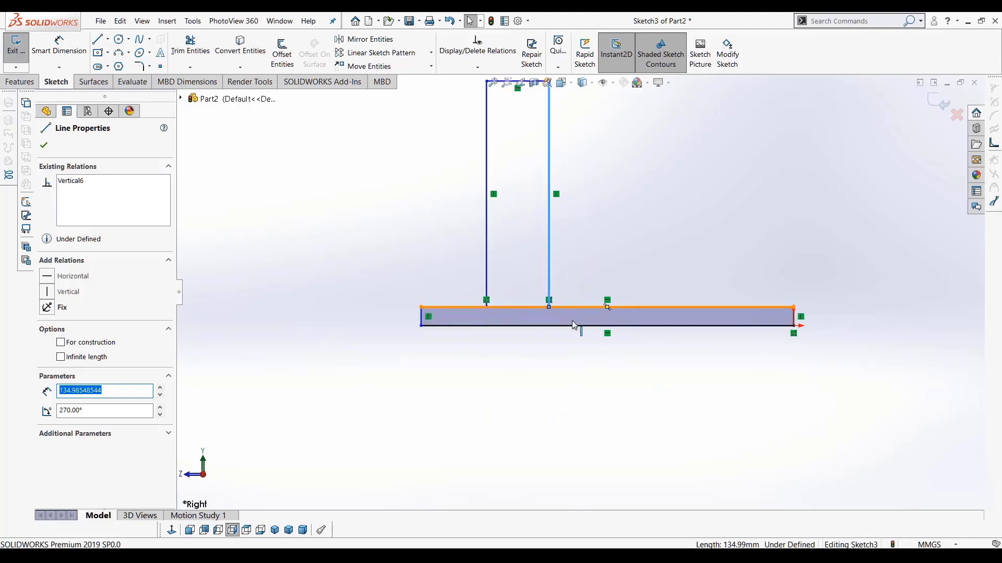
pyautogui.click(20, 82)
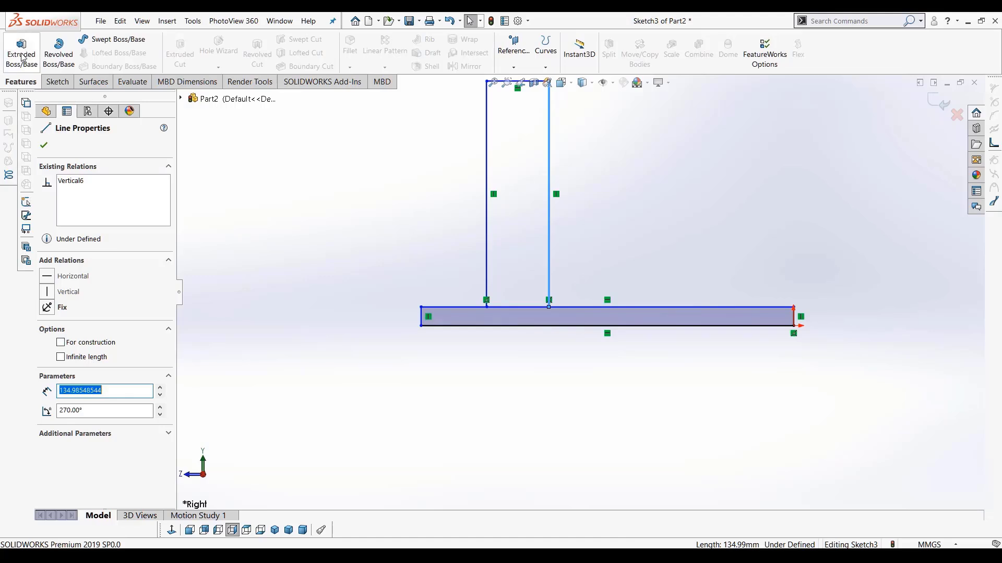
pyautogui.click(21, 56)
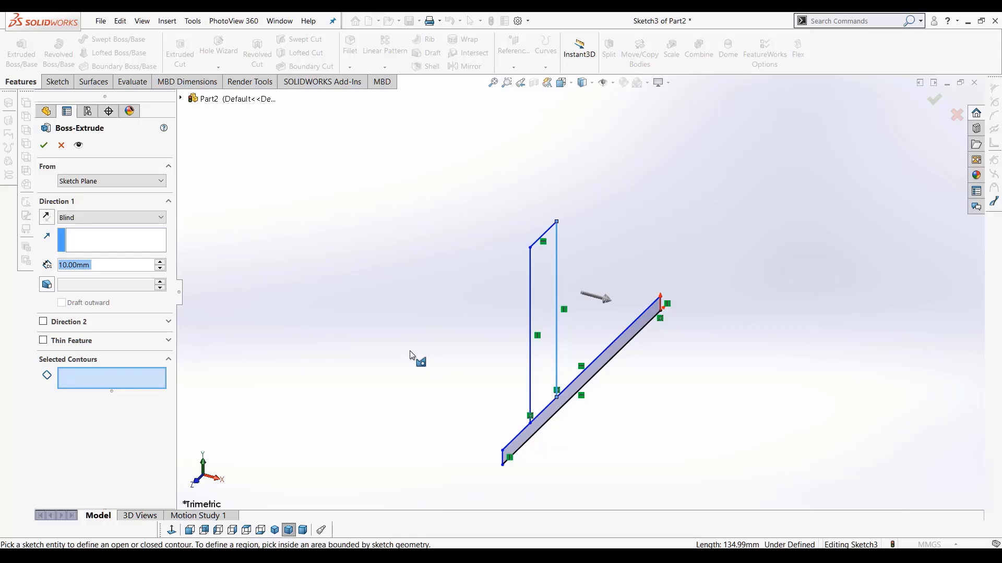
pyautogui.click(61, 145)
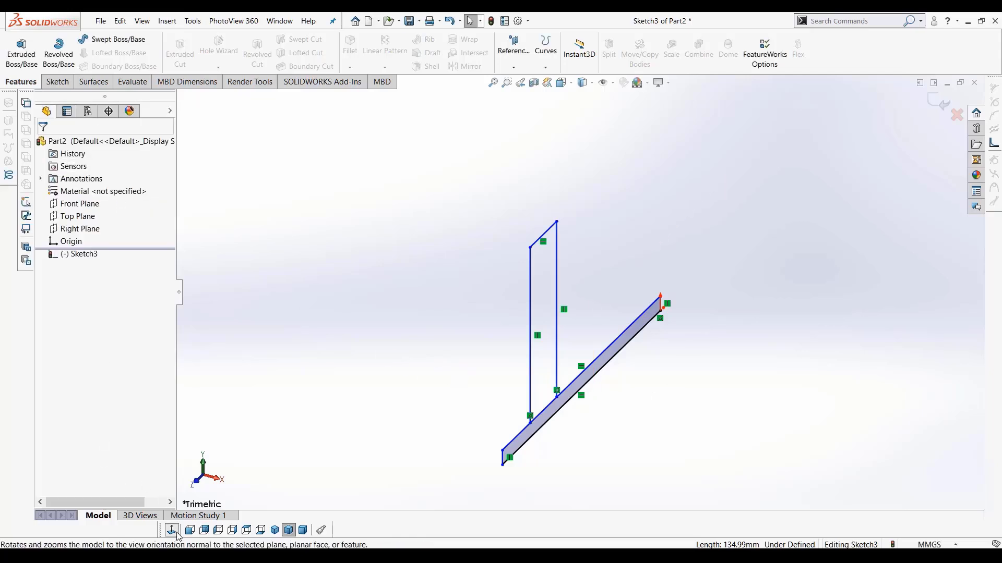
pyautogui.click(175, 532)
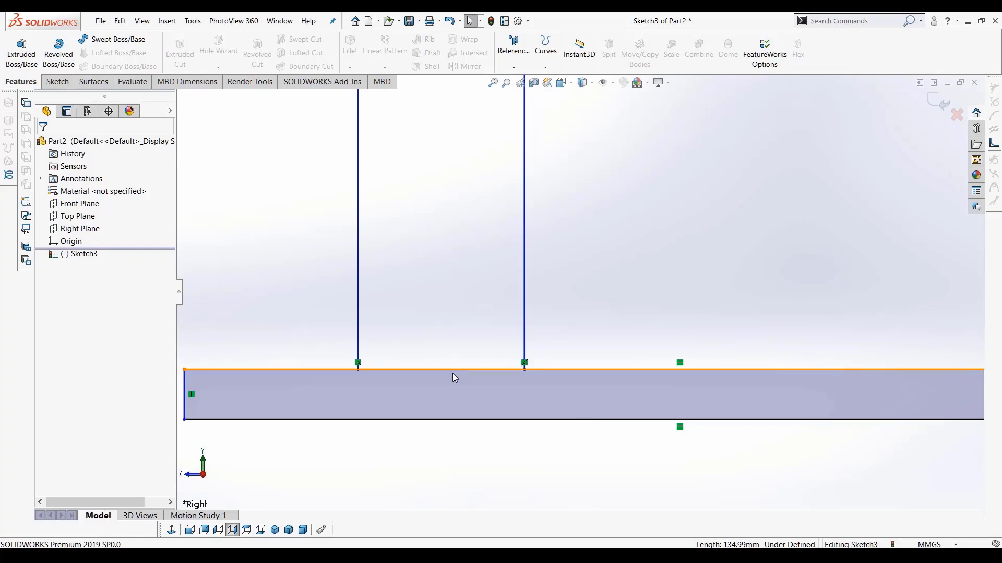
# Trim away the base's upper line segment between the upright's two sides, using Trim to closest
pyautogui.scroll(2, 494, 400)
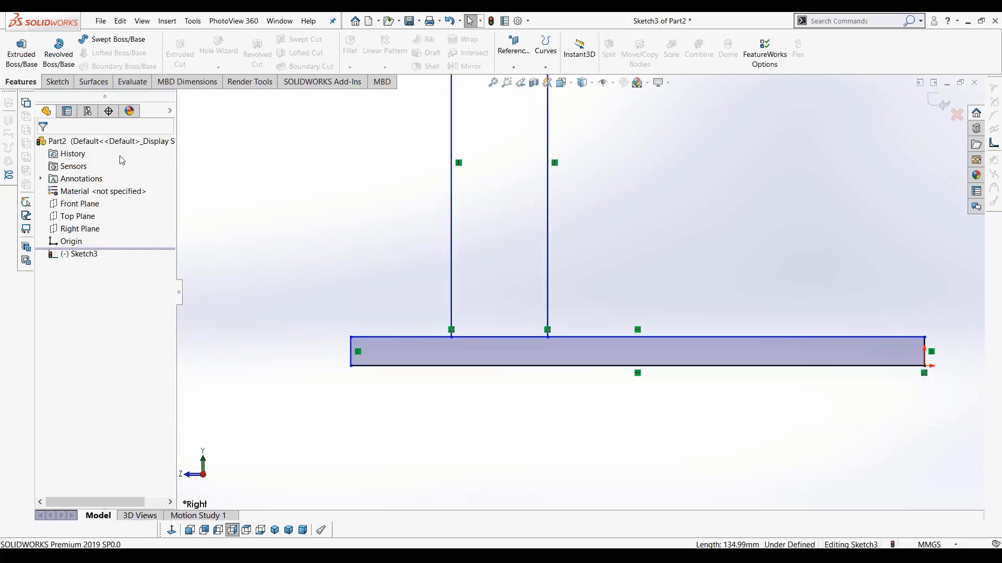
pyautogui.click(58, 82)
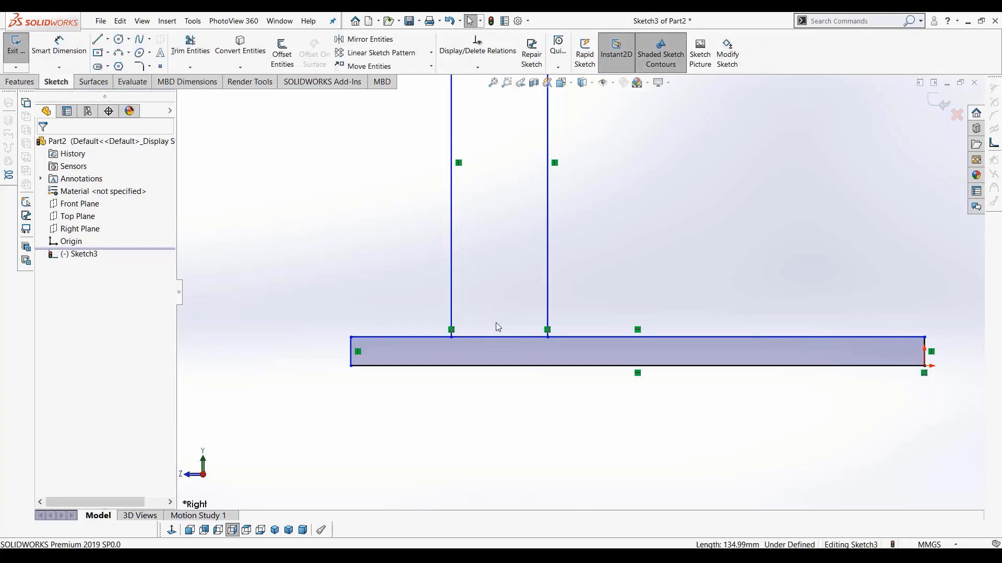
pyautogui.click(503, 337)
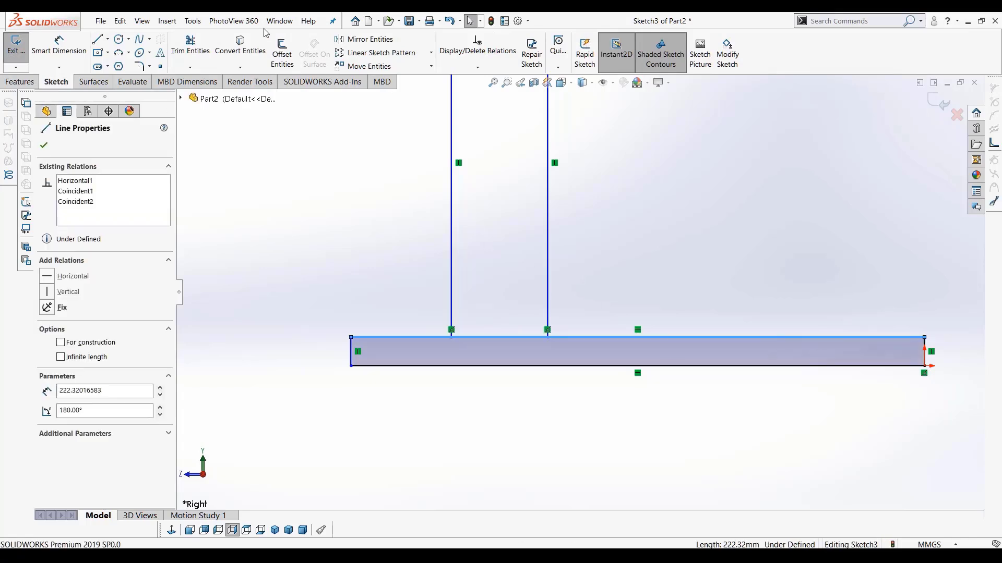
pyautogui.click(191, 52)
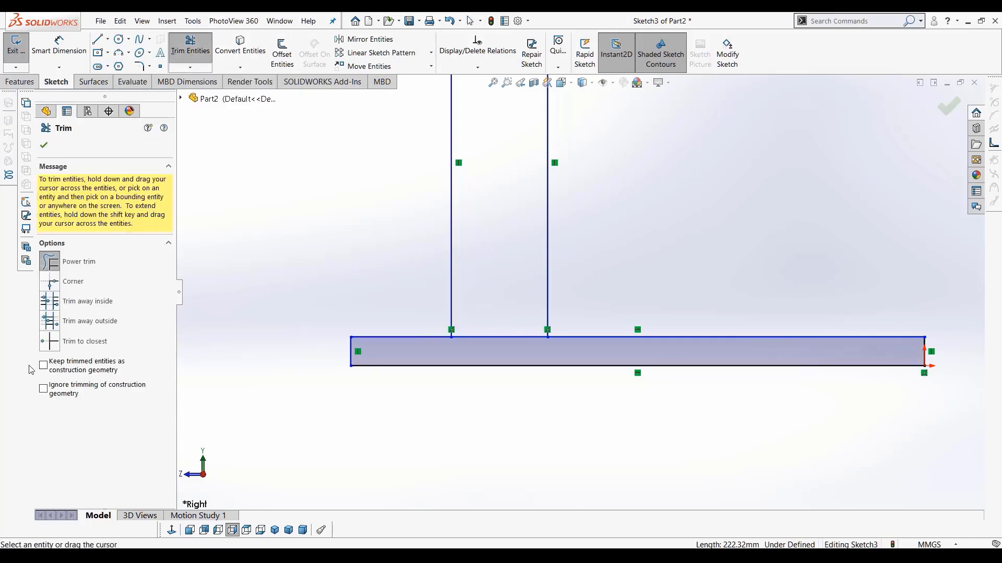
pyautogui.click(55, 348)
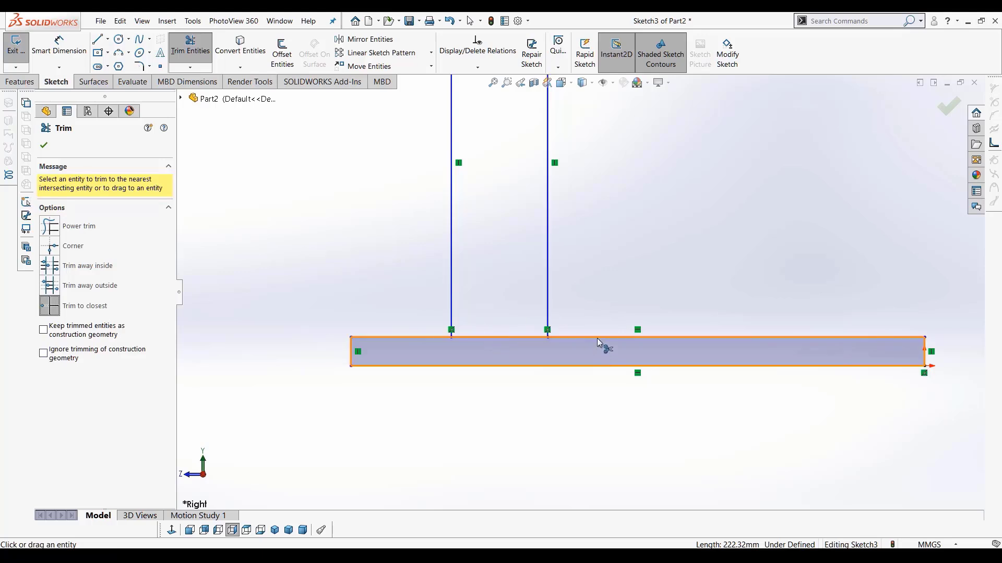
pyautogui.click(508, 337)
pyautogui.press('f')
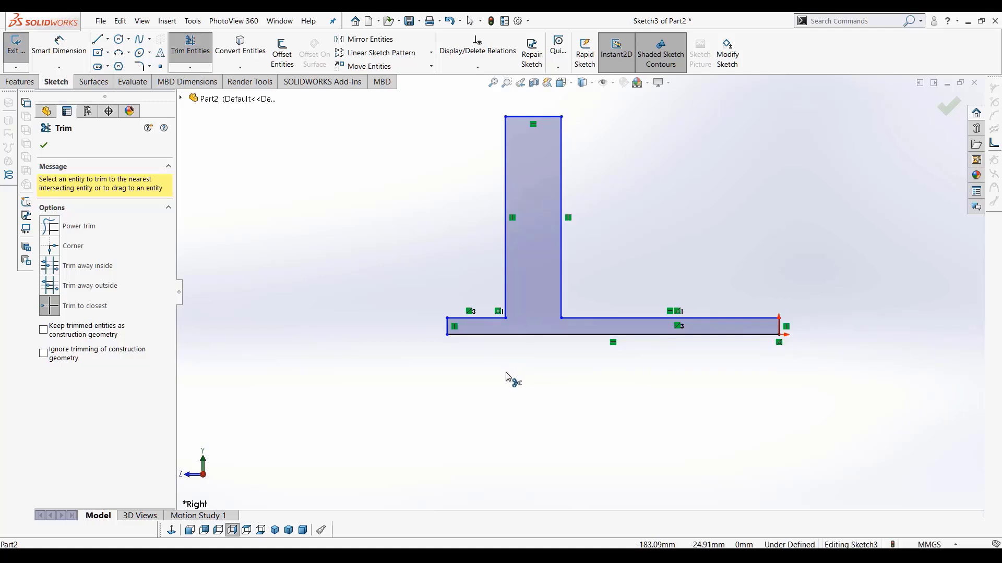
pyautogui.click(22, 82)
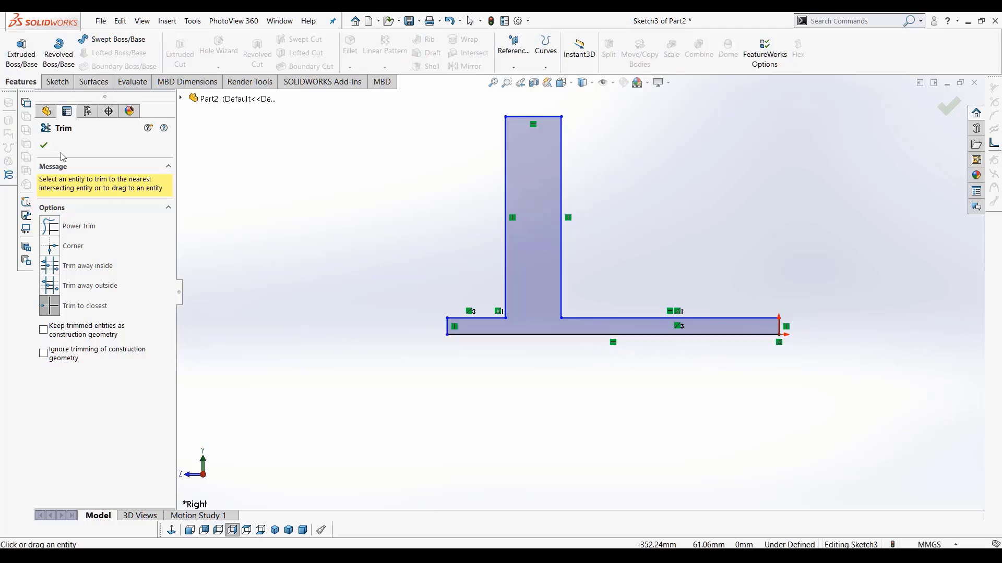
pyautogui.press('Escape')
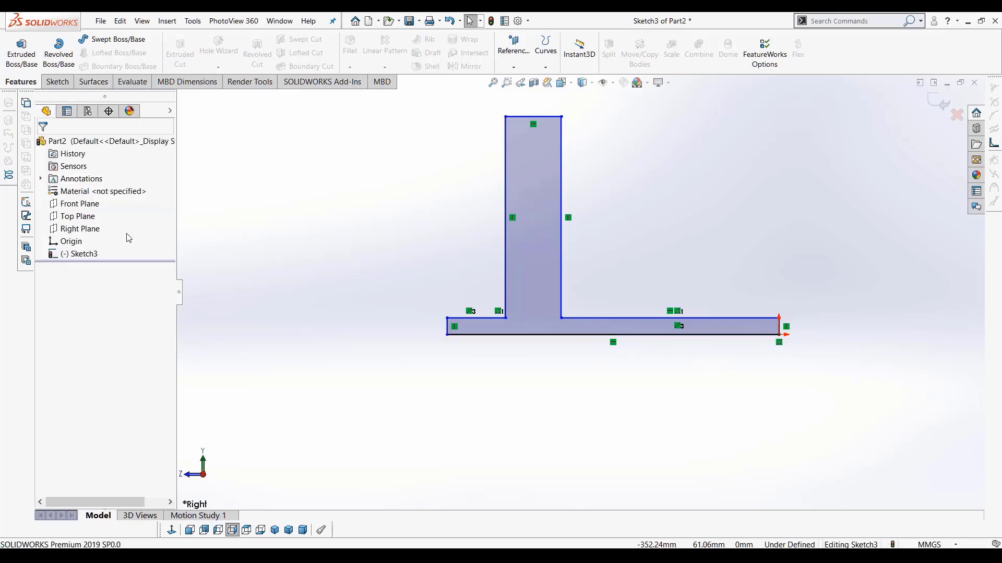
# Dimension the base's lower edge and set its length to 220 mm
pyautogui.moveTo(632, 420); pyautogui.dragTo(632, 390, button='right')
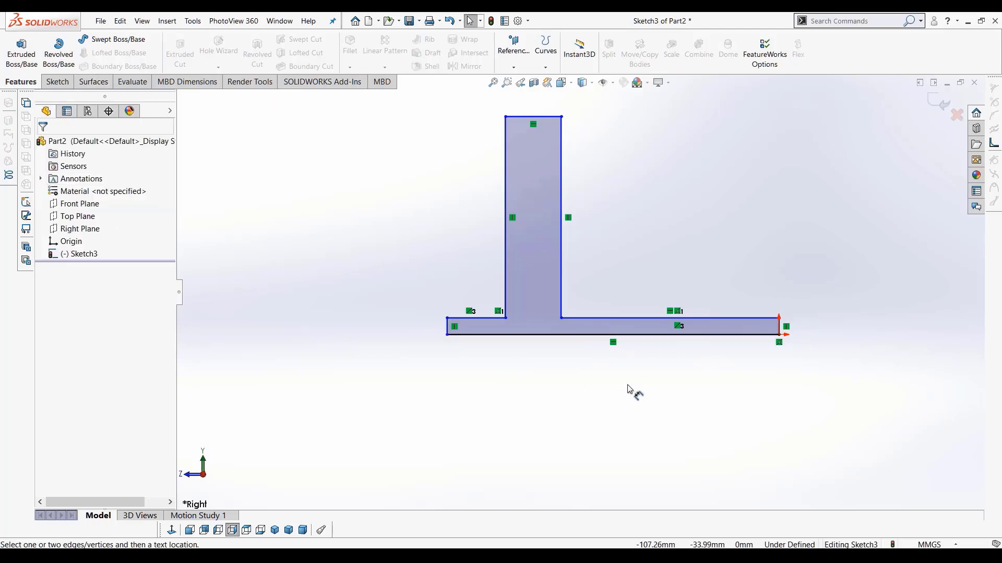
pyautogui.click(64, 85)
pyautogui.click(59, 61)
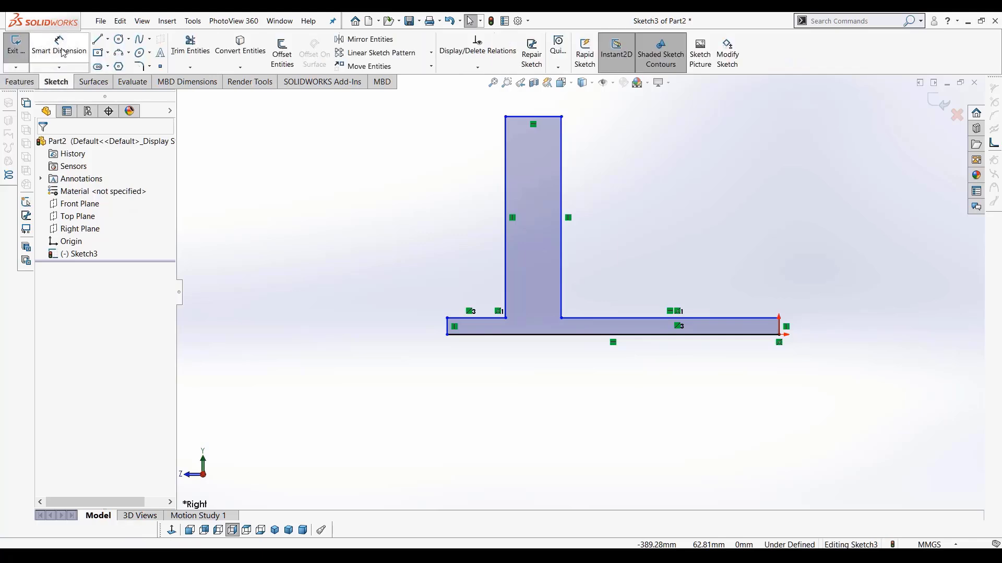
pyautogui.click(61, 52)
pyautogui.click(630, 336)
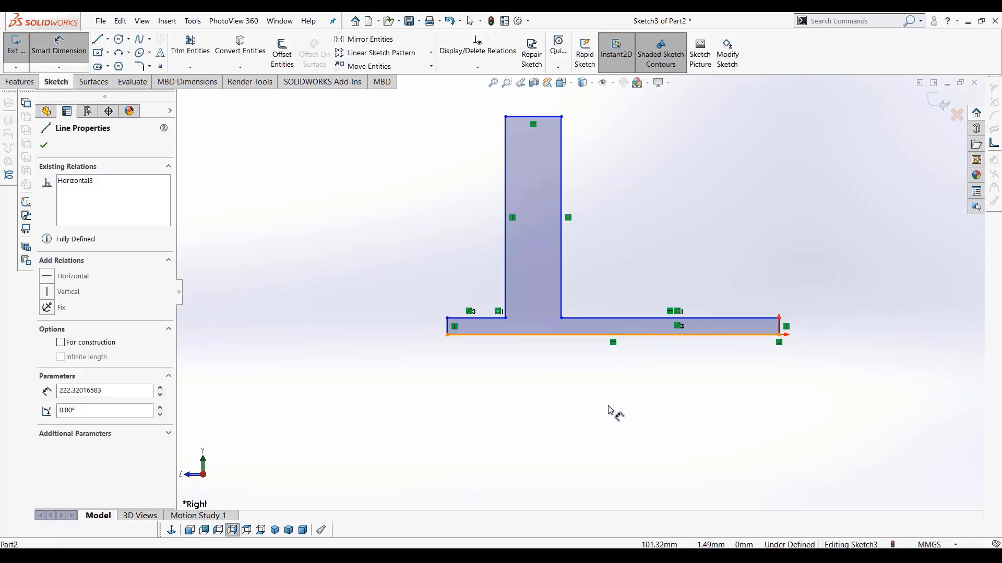
pyautogui.click(611, 413)
pyautogui.write('220')
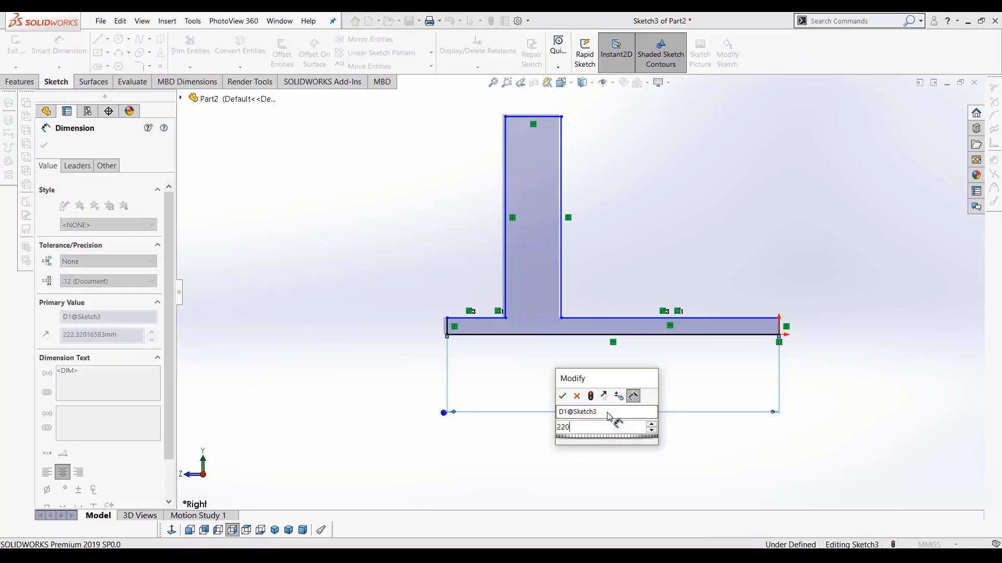
pyautogui.press('Return')
# Dimension the short end of the base at the origin and set its height to 12 mm
pyautogui.scroll(-3, 783, 337)
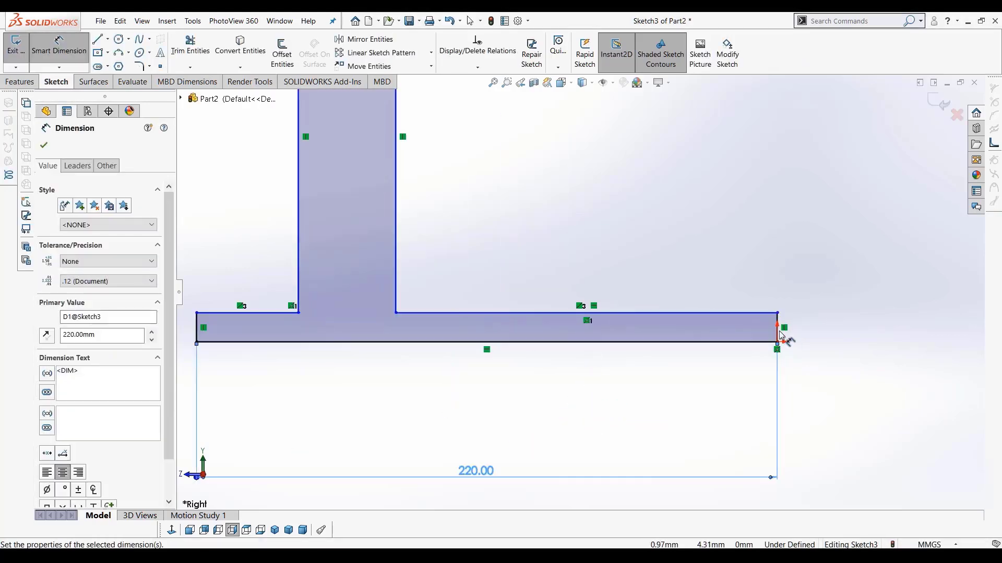
pyautogui.click(779, 335)
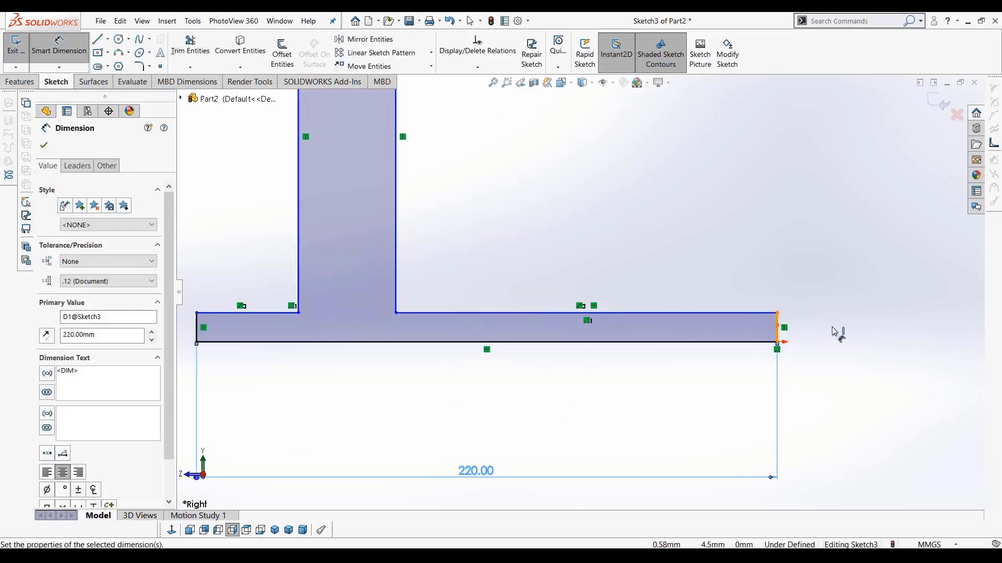
pyautogui.click(861, 331)
pyautogui.write('12')
pyautogui.press('Return')
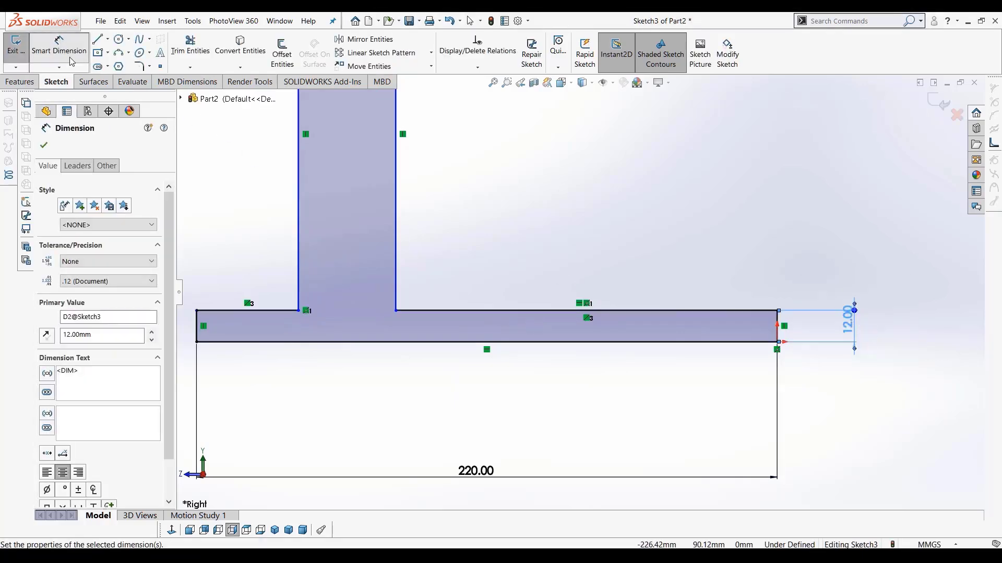
pyautogui.press('Escape')
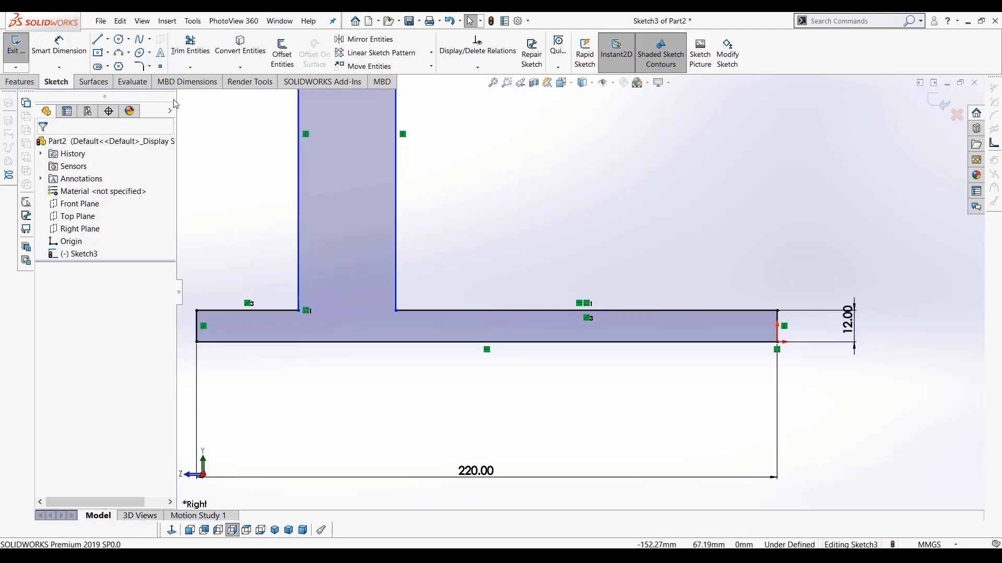
# Find the Smart dimension command by searching "smart" in the keyboard shortcut customization and assign it the shortcut D
pyautogui.click(528, 22)
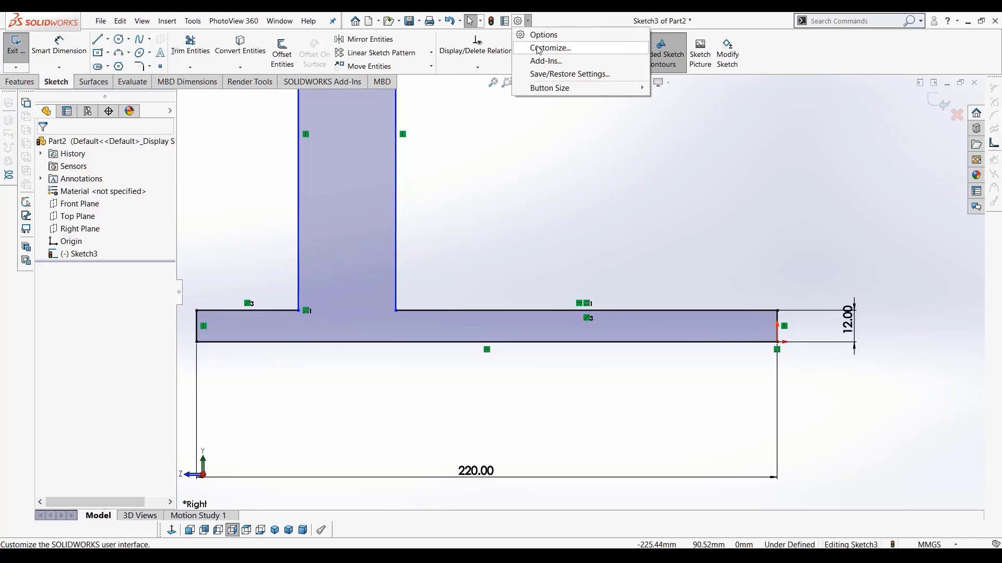
pyautogui.click(536, 49)
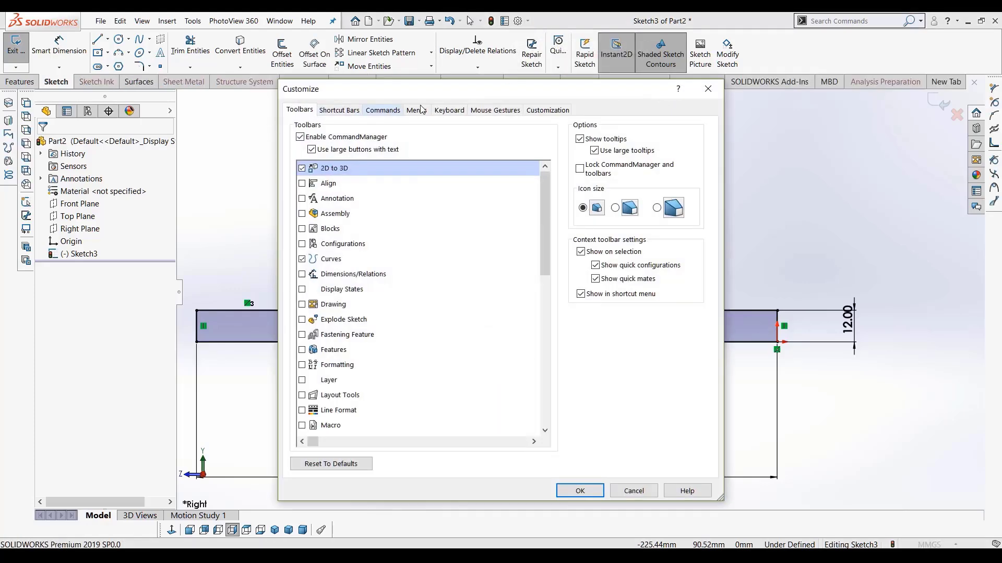
pyautogui.click(448, 110)
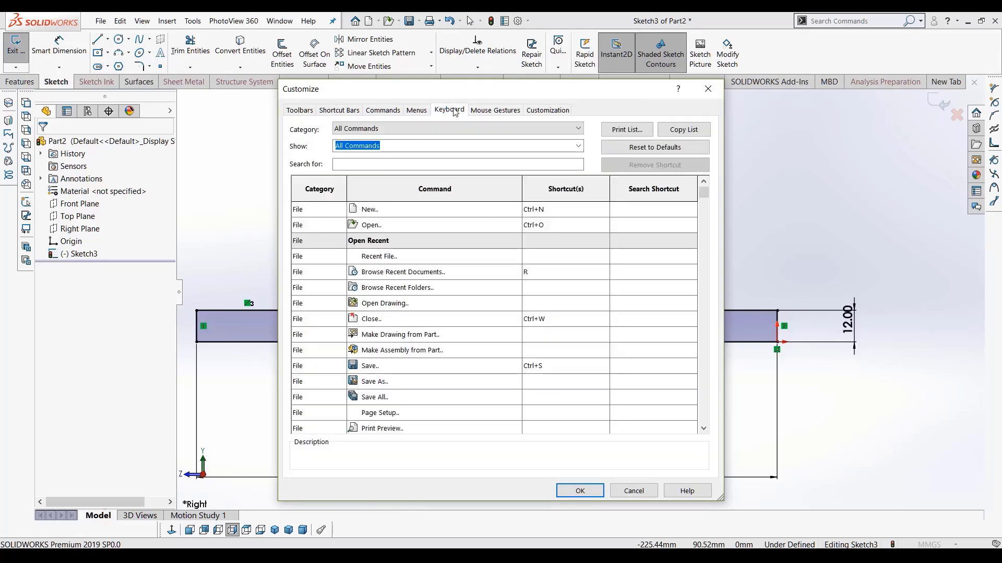
pyautogui.click(375, 166)
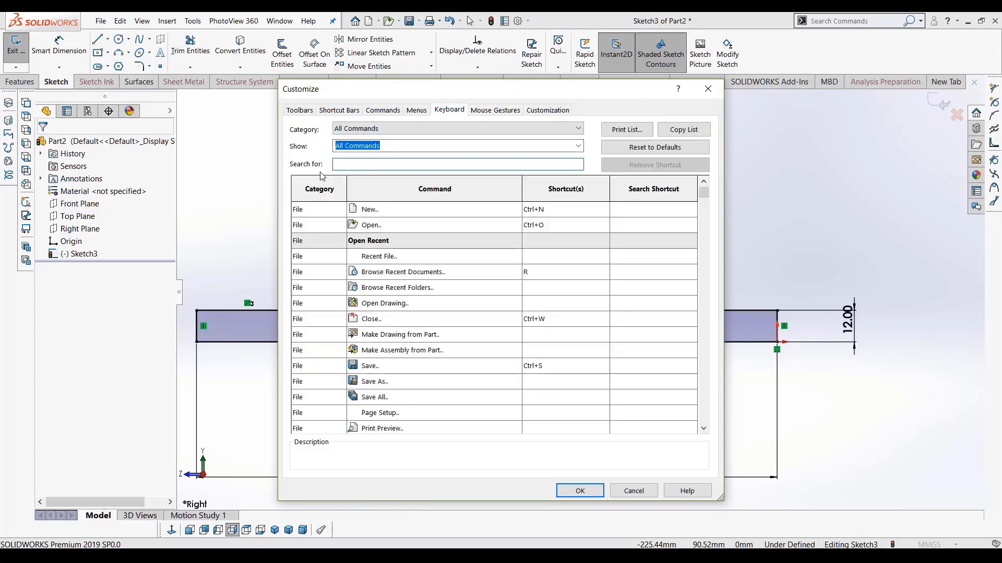
pyautogui.moveTo(704, 193); pyautogui.dragTo(704, 328)
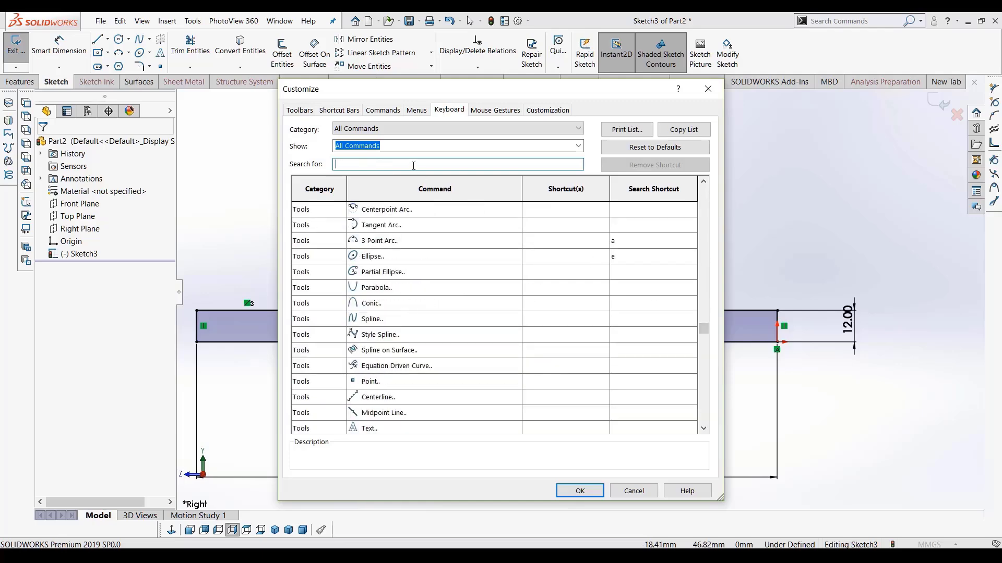
pyautogui.write('mart')
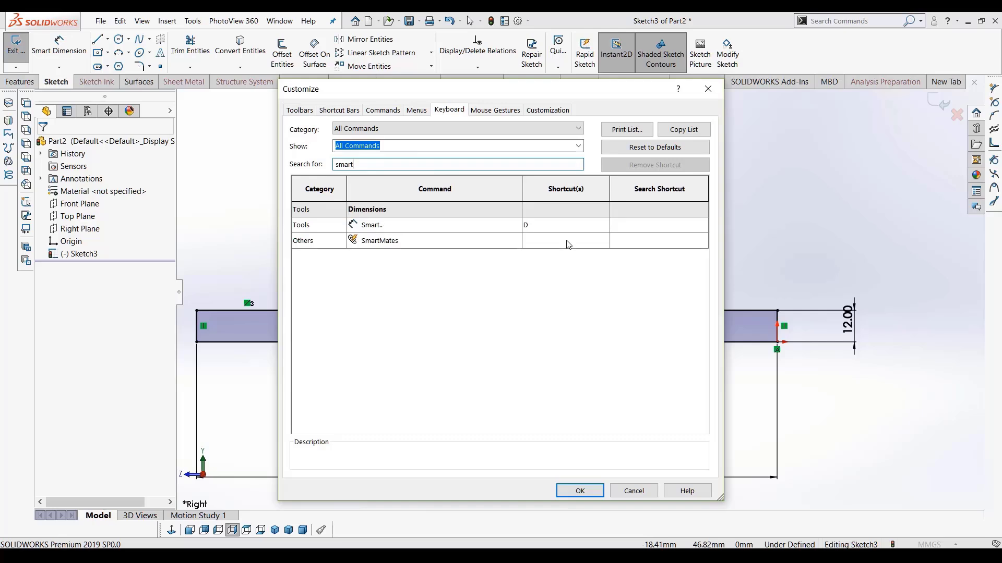
pyautogui.click(526, 231)
pyautogui.press('BackSpace')
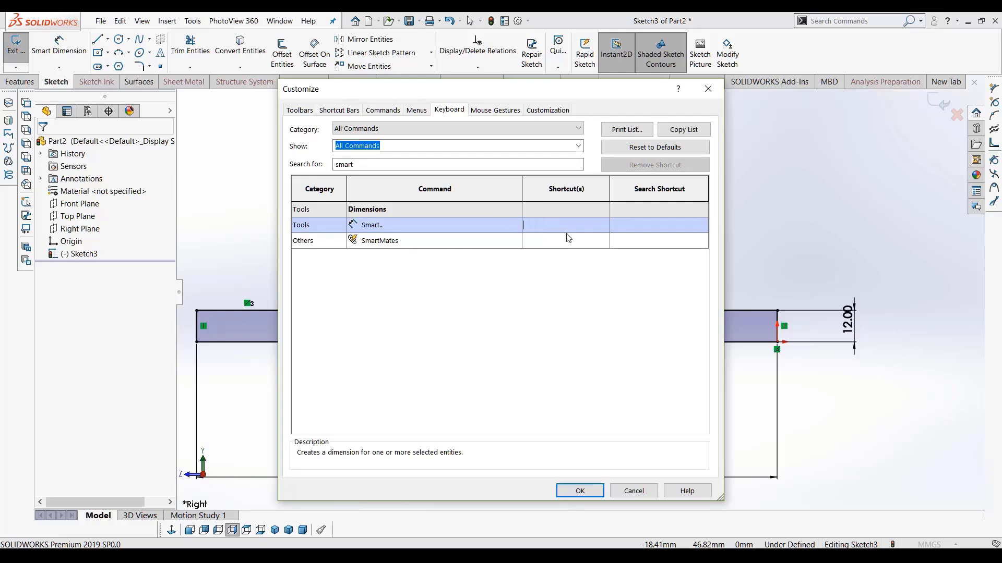
pyautogui.press('d')
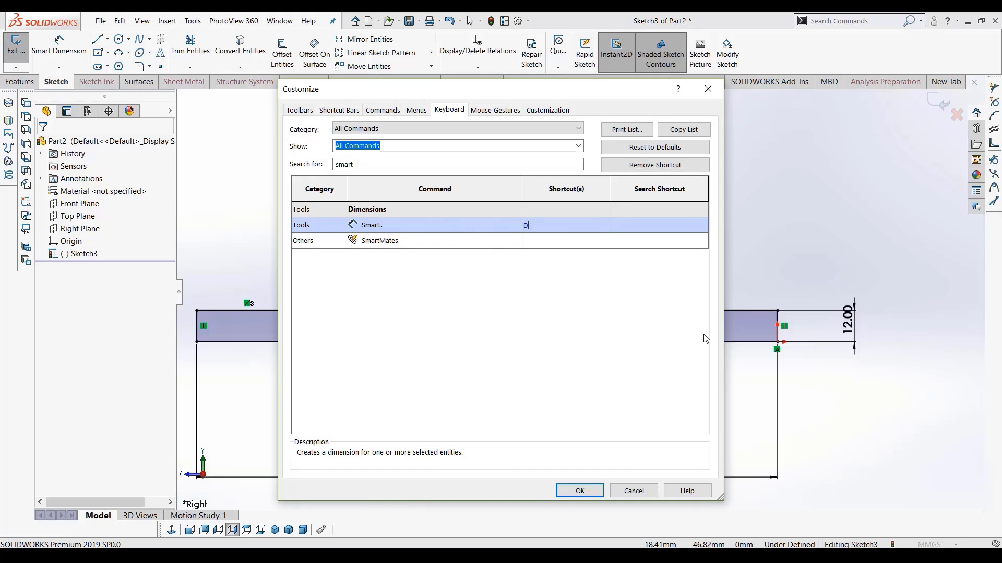
pyautogui.click(574, 492)
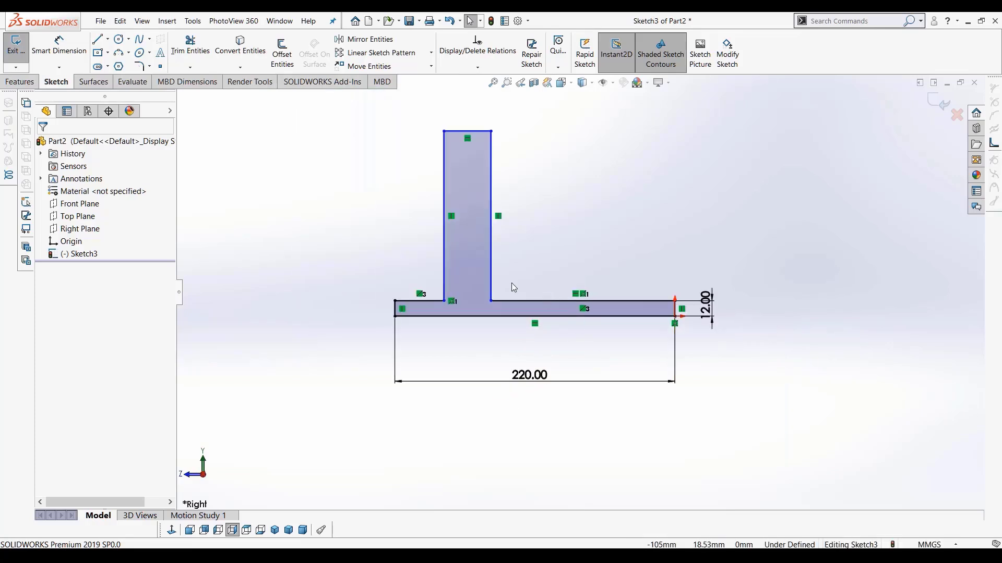
# Dimension the upright's top edge and set its width to 40 mm
pyautogui.scroll(-2, 510, 283)
pyautogui.press('d')
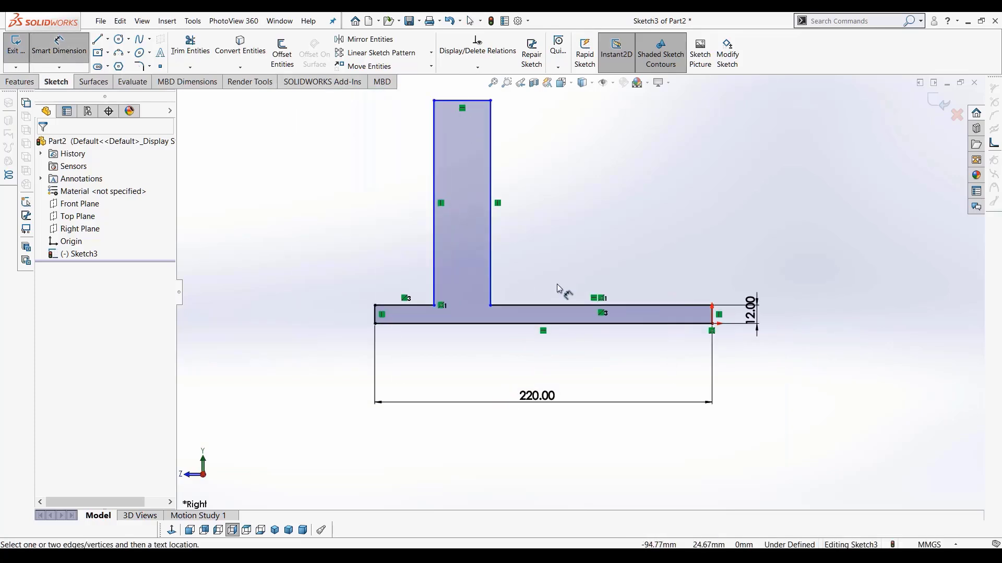
pyautogui.scroll(1, 454, 141)
pyautogui.click(497, 134)
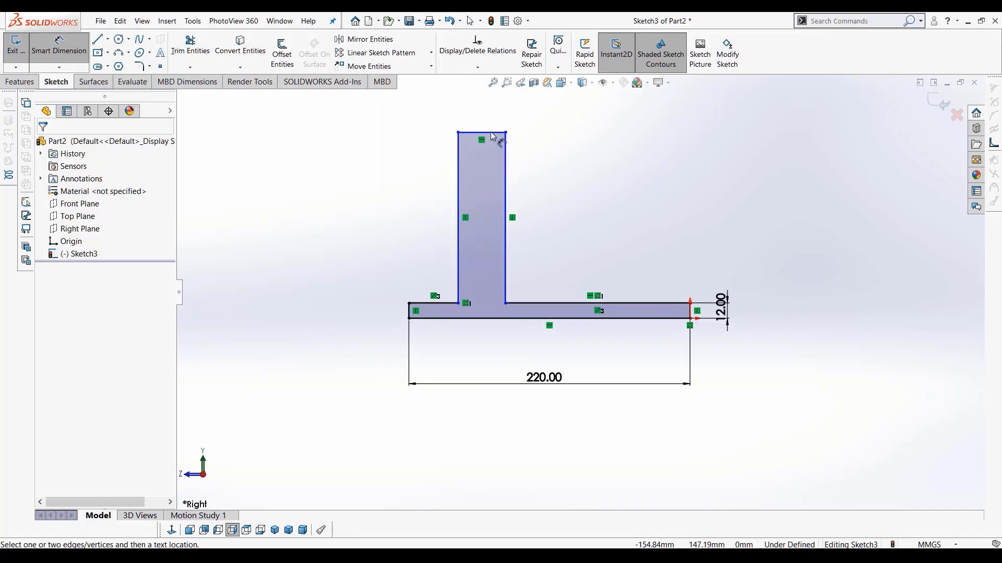
pyautogui.click(486, 109)
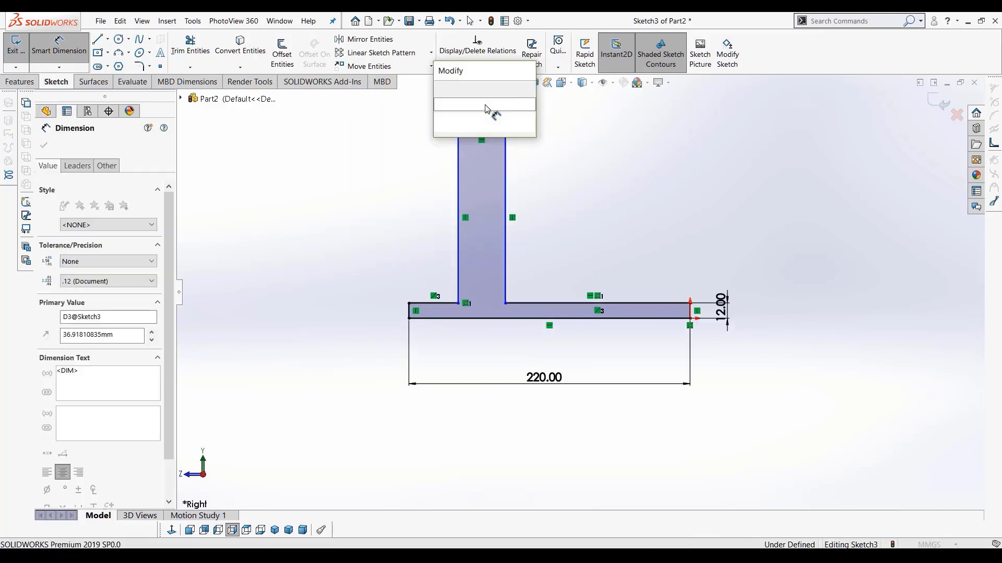
pyautogui.write('40')
pyautogui.press('Return')
# Dimension the upright's outer side and set its height to 150 mm
pyautogui.click(457, 209)
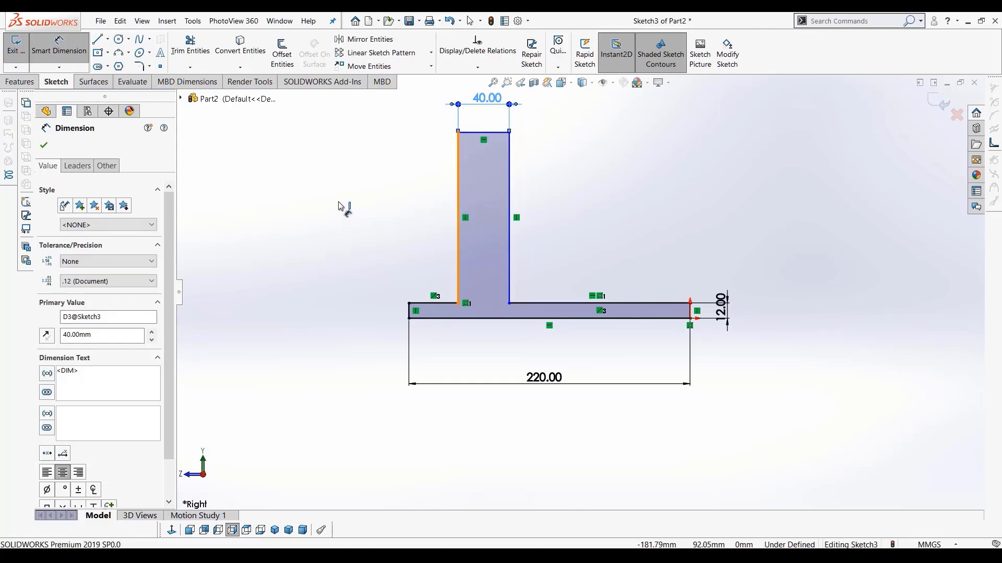
pyautogui.click(321, 209)
pyautogui.write('150')
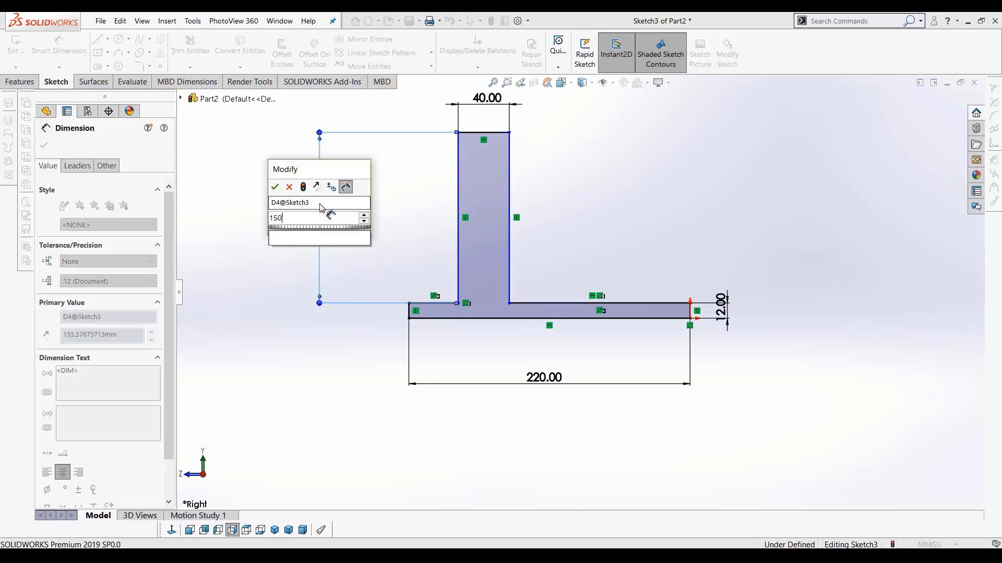
pyautogui.press('Return')
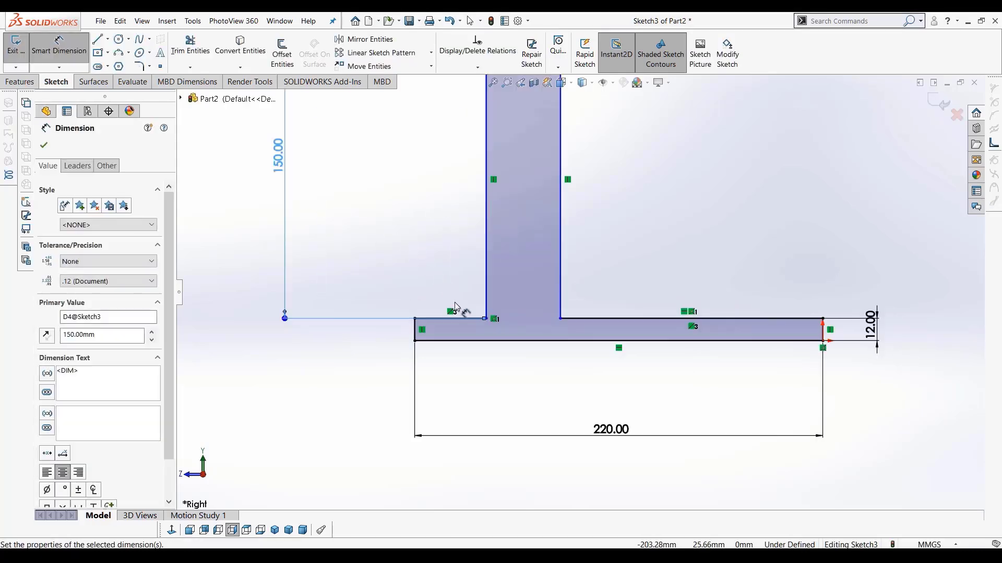
# Dimension the base's short upper edge beside the upright, set it to 40 mm, and end dimensioning
pyautogui.scroll(2, 412, 266)
pyautogui.click(461, 319)
pyautogui.click(444, 277)
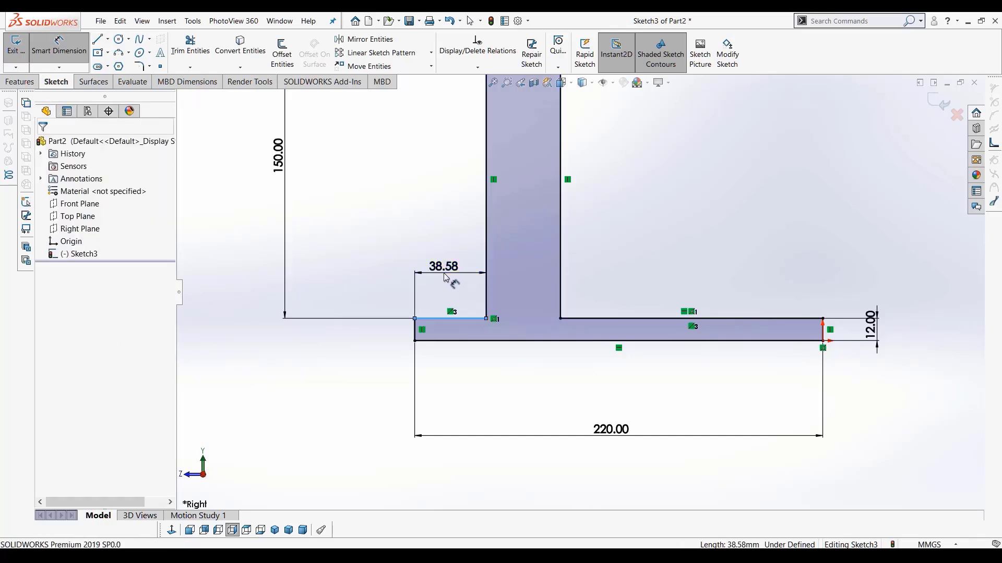
pyautogui.write('40')
pyautogui.press('Return')
pyautogui.scroll(-4, 572, 314)
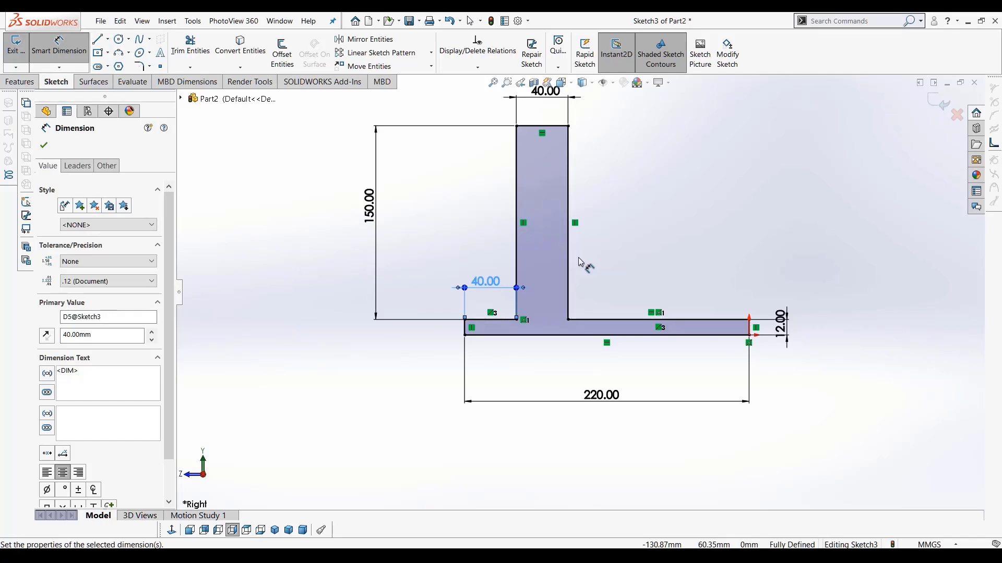
pyautogui.press('Escape')
pyautogui.click(470, 21)
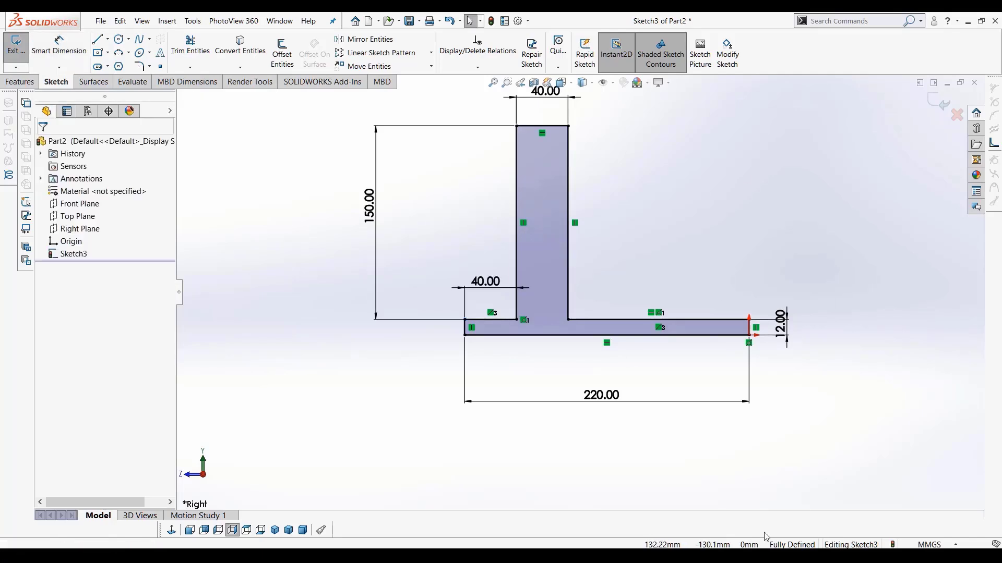
# Extrude the base-and-upright profile as a blind boss with a depth of 8 mm
pyautogui.click(19, 81)
pyautogui.click(22, 50)
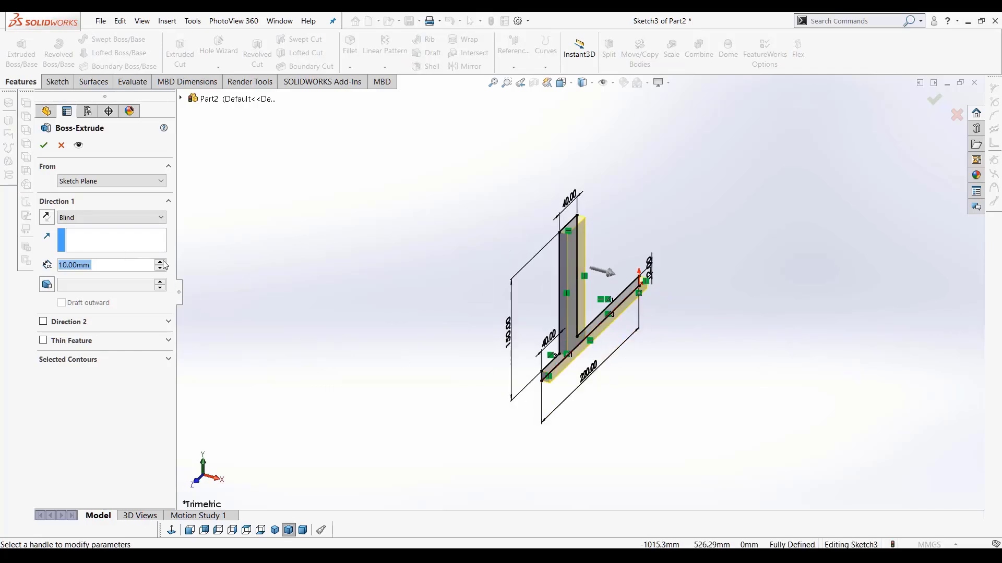
pyautogui.scroll(-3, 459, 367)
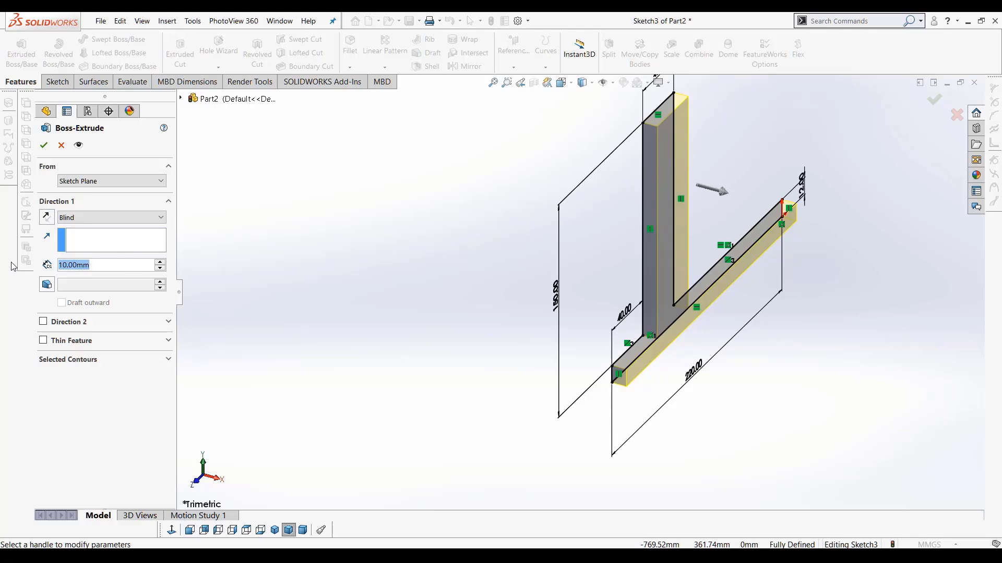
pyautogui.write('8')
pyautogui.press('Return')
pyautogui.click(44, 145)
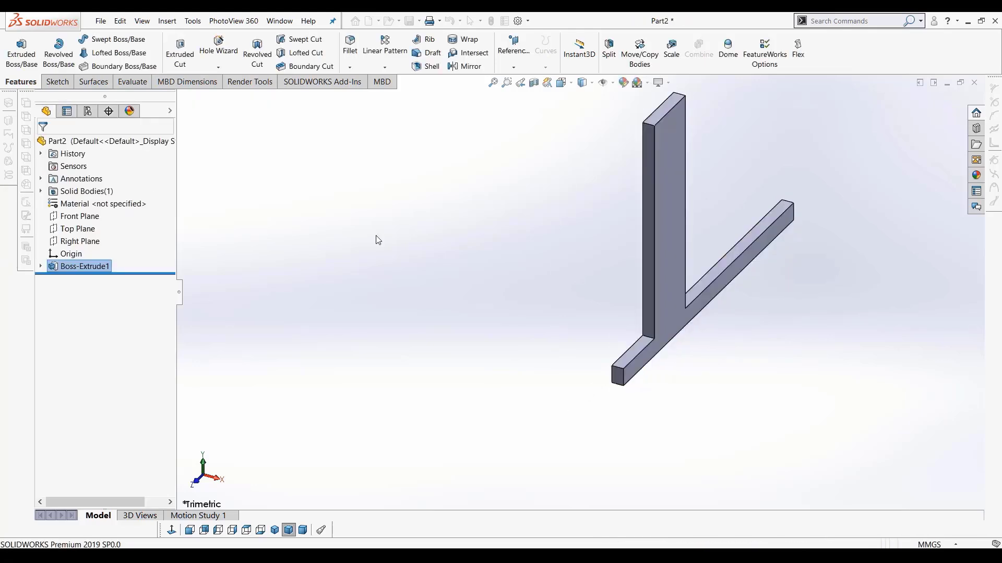
# Start a new sketch on the top face of the upright and view it face-on
pyautogui.moveTo(634, 308); pyautogui.dragTo(485, 290, button='middle')
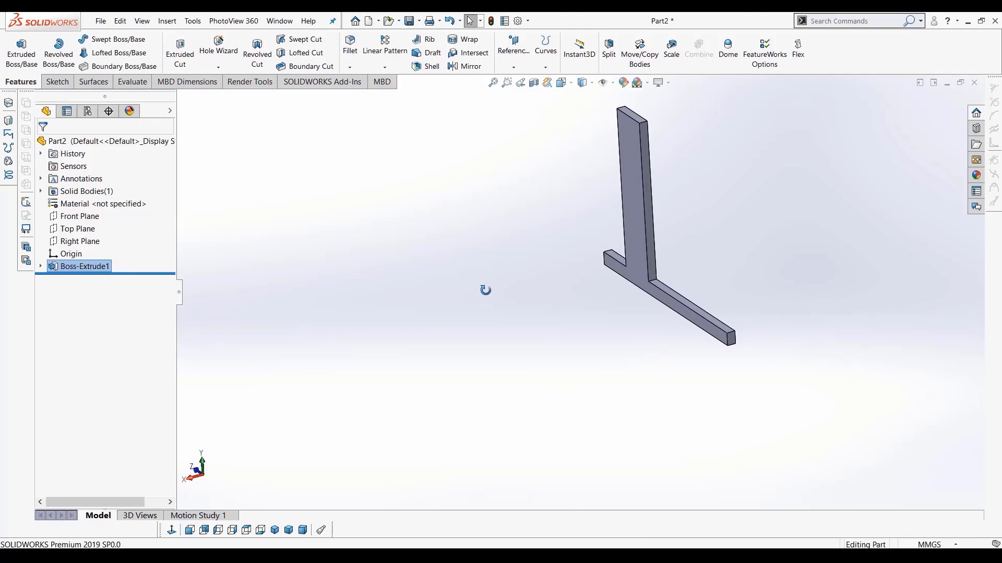
pyautogui.scroll(3, 657, 240)
pyautogui.scroll(-3, 639, 227)
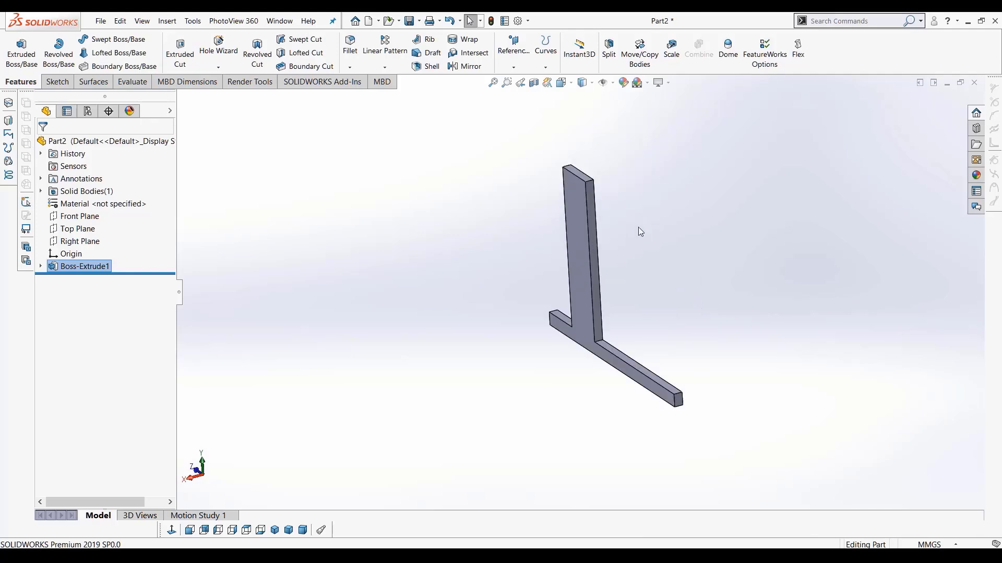
pyautogui.scroll(-3, 626, 189)
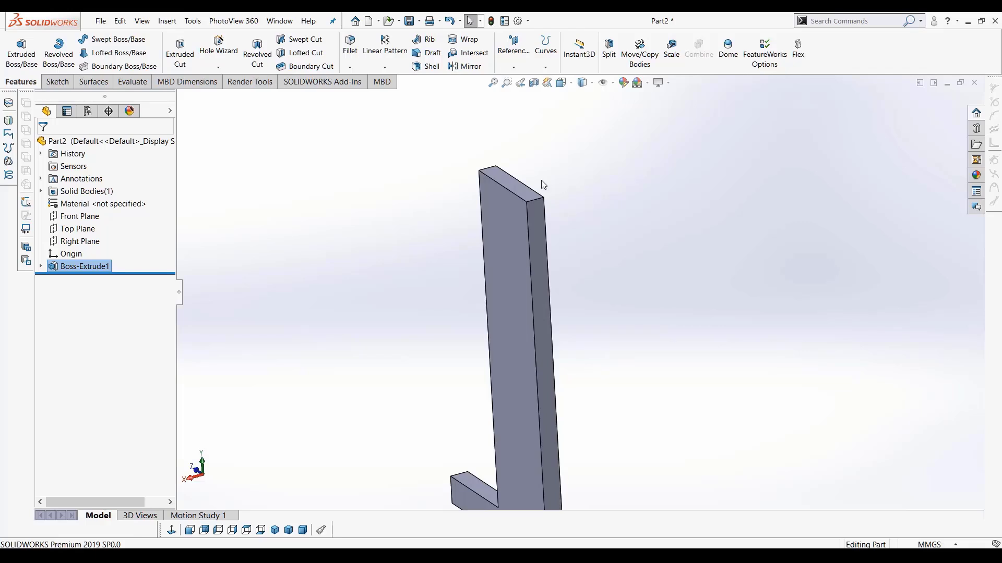
pyautogui.scroll(3, 615, 216)
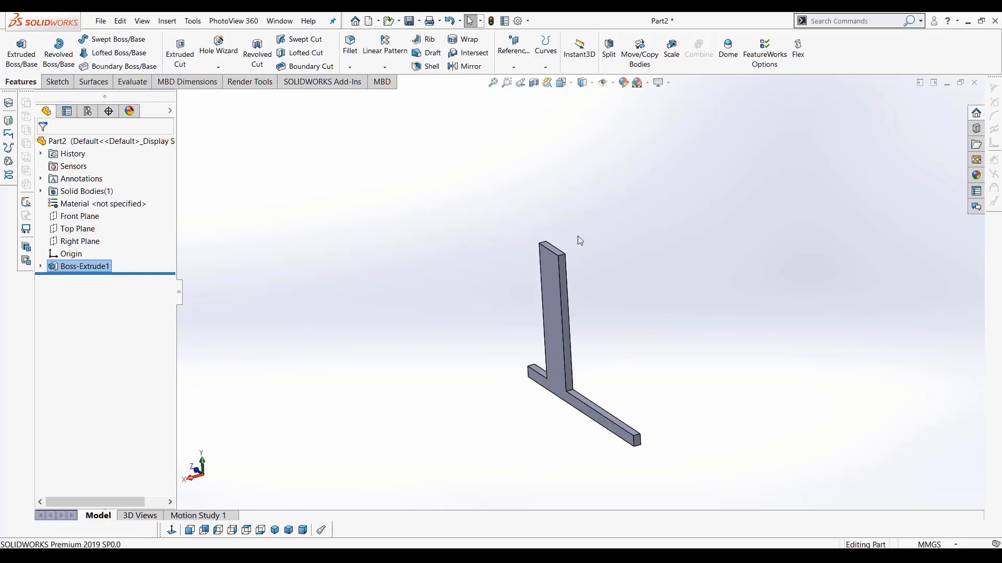
pyautogui.scroll(-3, 553, 259)
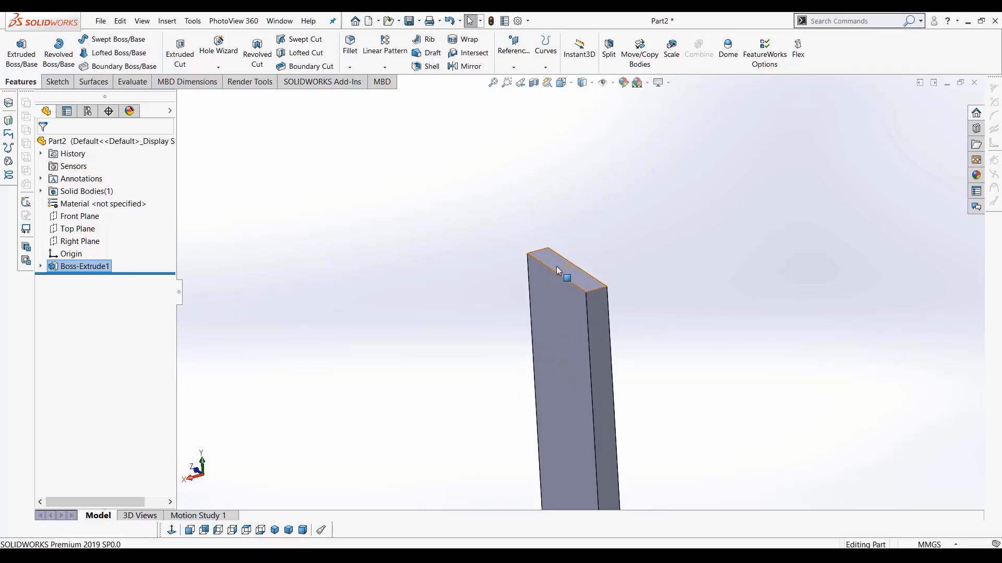
pyautogui.click(552, 265)
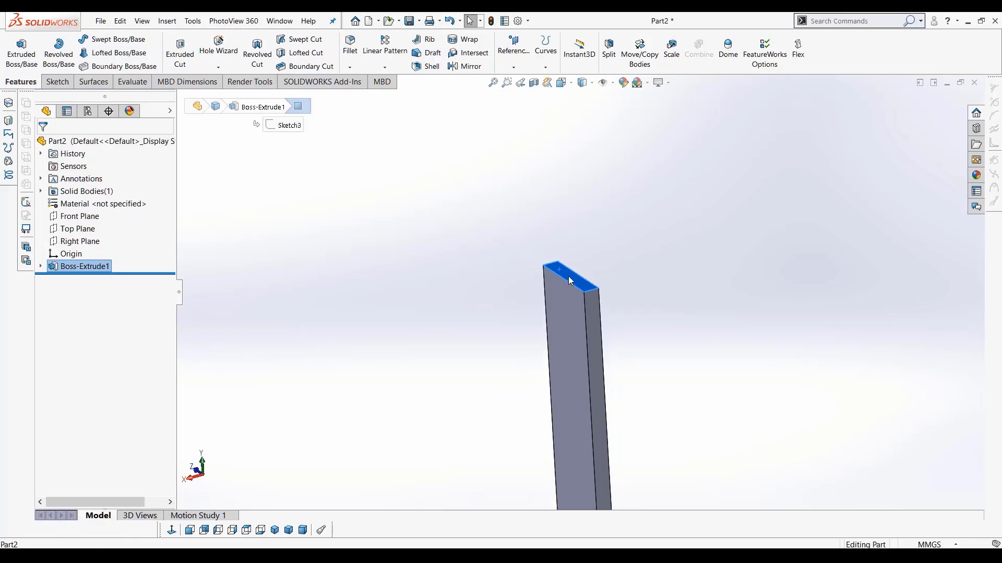
pyautogui.click(56, 82)
pyautogui.click(27, 49)
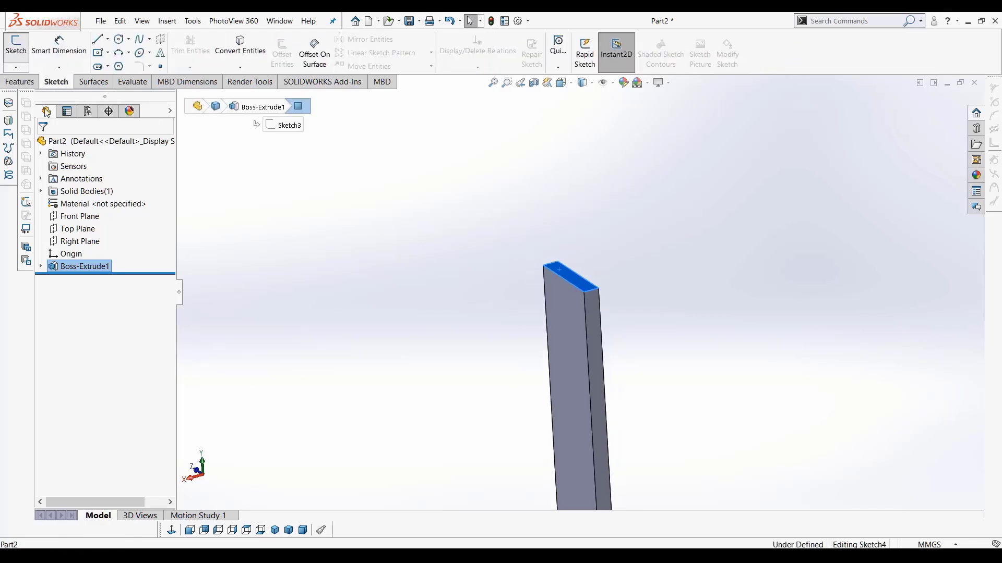
pyautogui.click(173, 533)
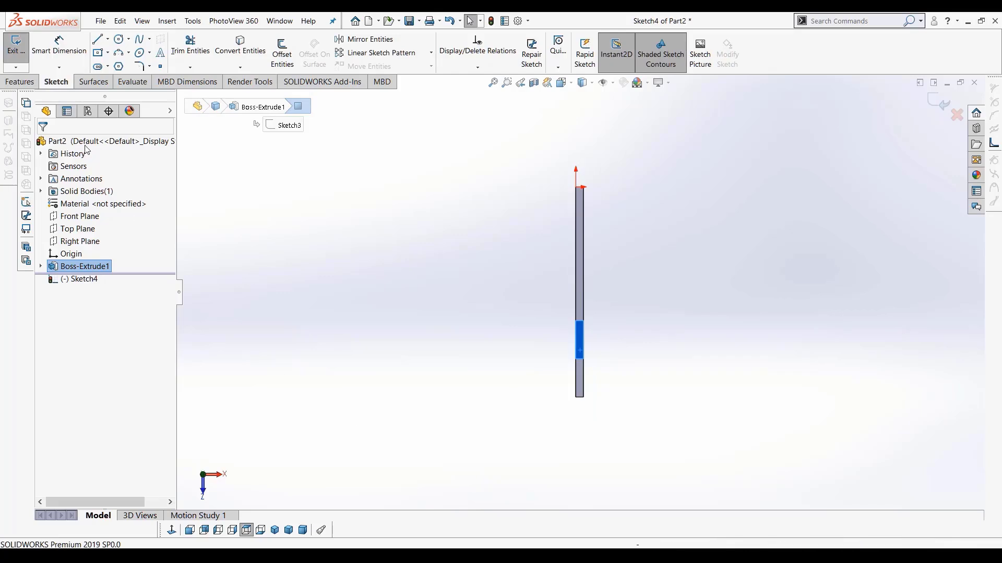
# Sketch a corner rectangle that encloses the whole part and extends far beyond the side opposite its starting corner
pyautogui.click(107, 54)
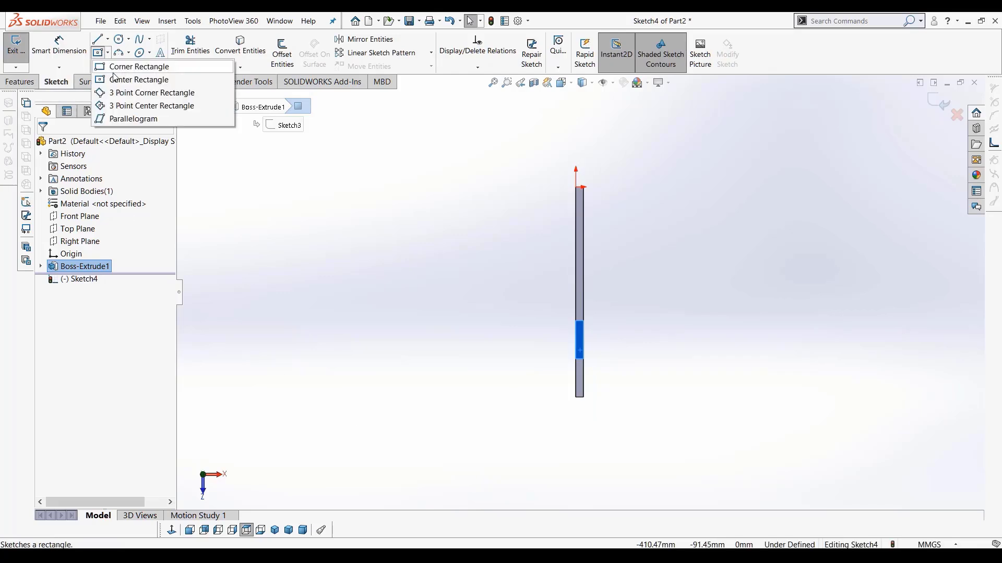
pyautogui.click(605, 409)
pyautogui.scroll(3, 305, 262)
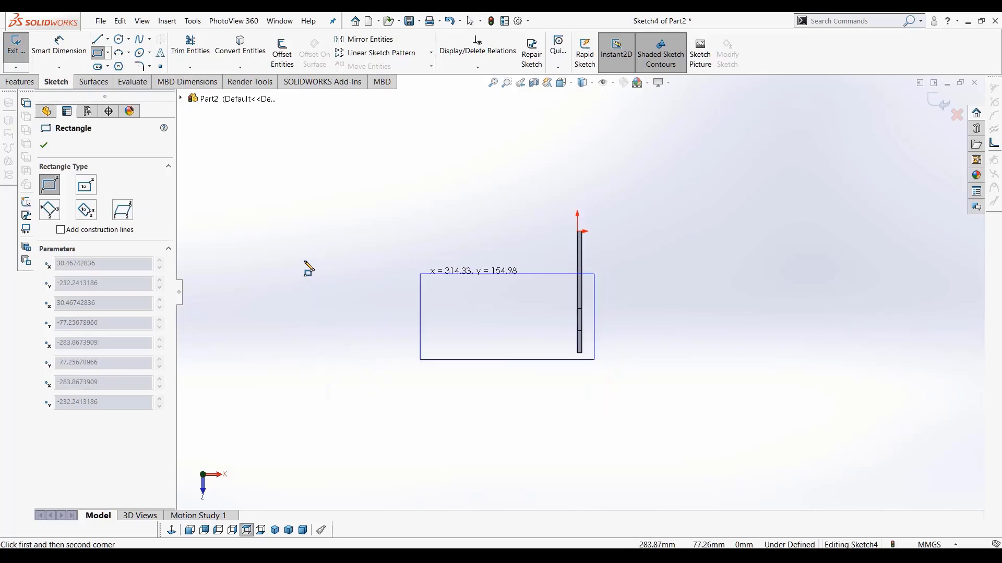
pyautogui.click(402, 230)
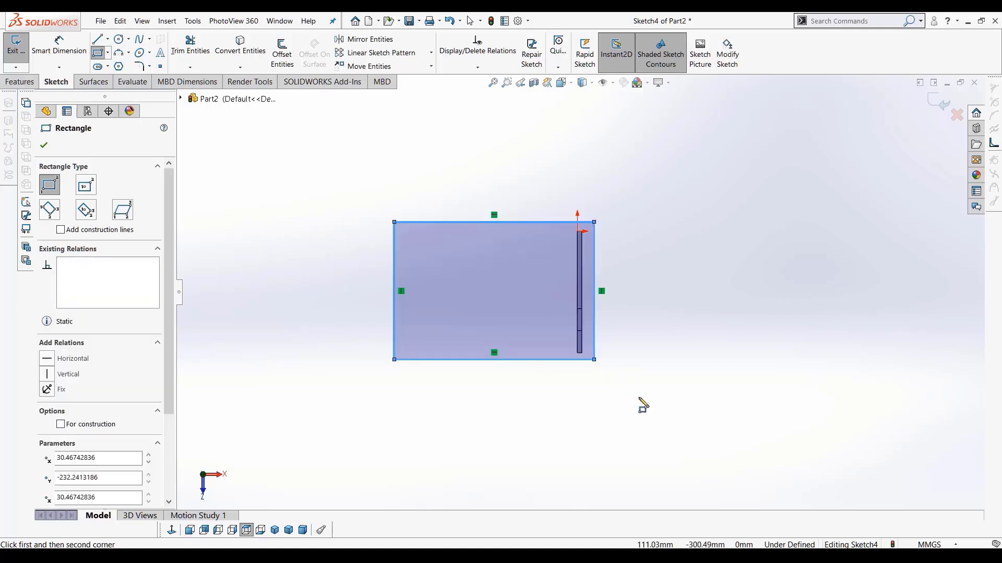
pyautogui.scroll(-5, 598, 368)
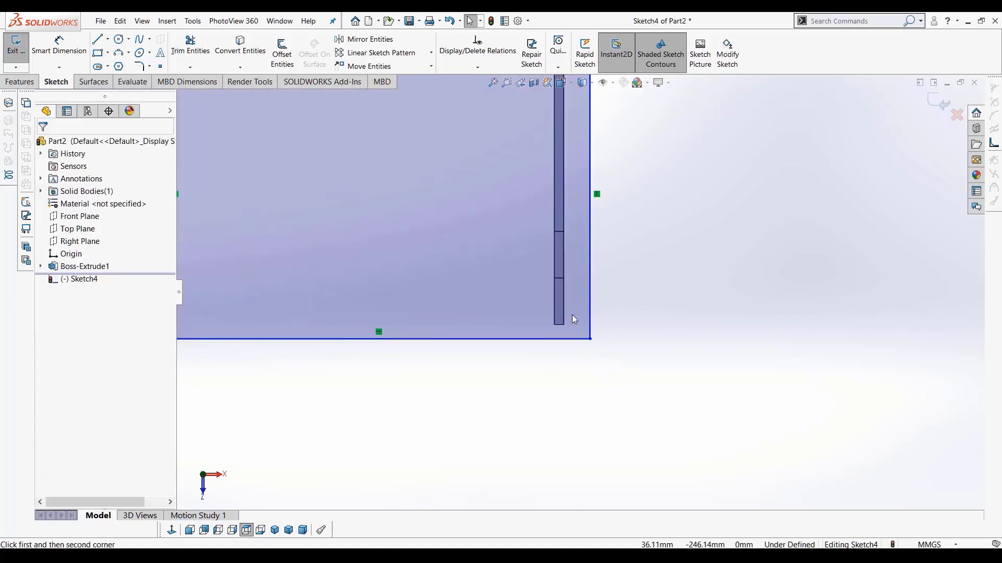
pyautogui.scroll(-3, 574, 269)
pyautogui.scroll(4, 603, 283)
pyautogui.scroll(3, 605, 280)
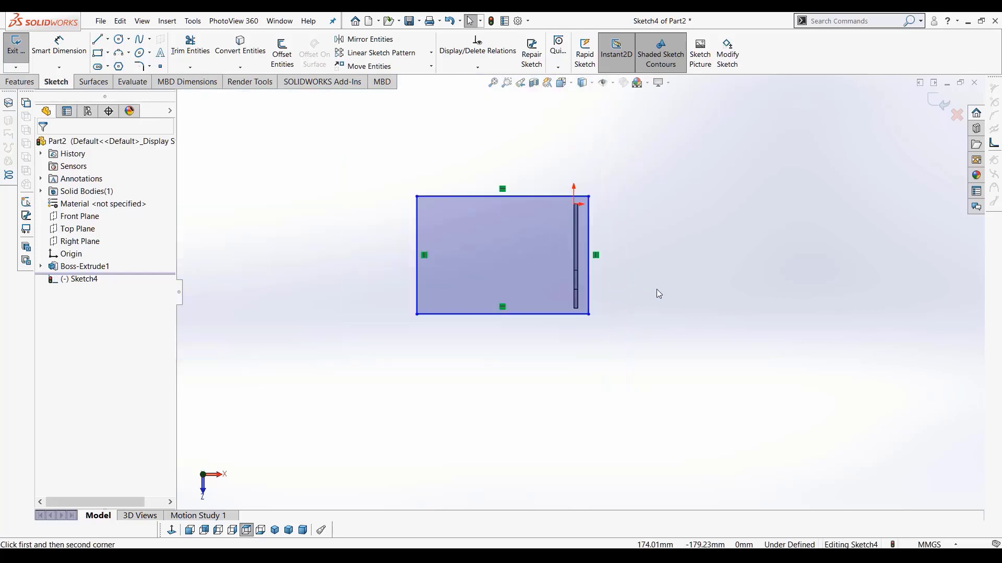
pyautogui.scroll(-2, 584, 268)
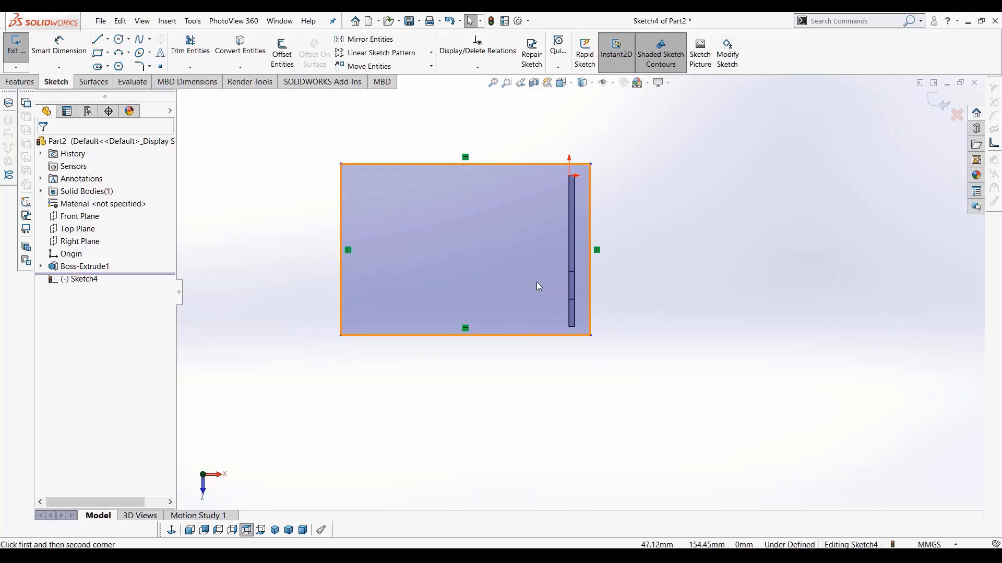
# Extrude the large rectangle upward as a blind boss 6 mm thick to form the tabletop
pyautogui.scroll(-1, 578, 296)
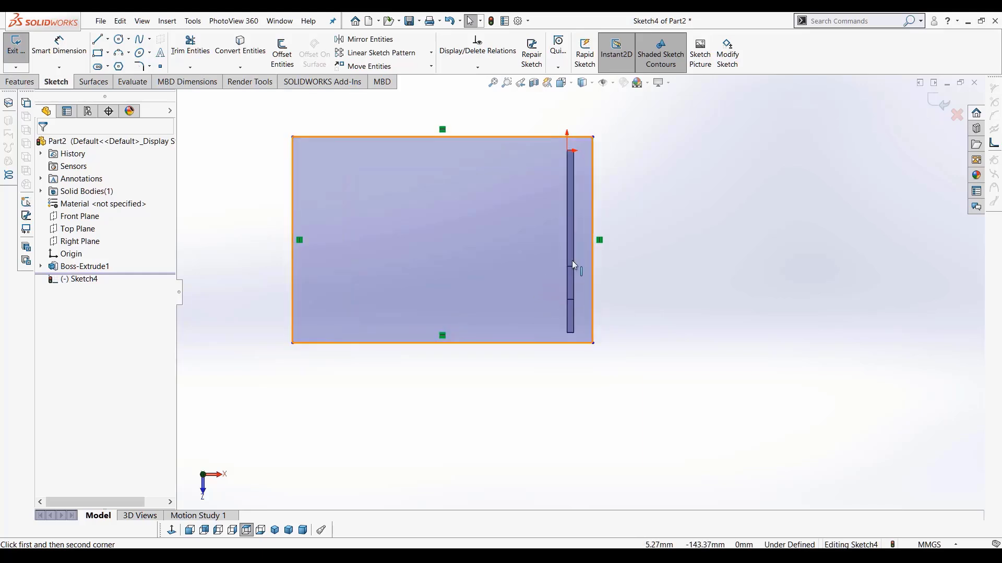
pyautogui.scroll(-2, 572, 261)
pyautogui.scroll(2, 575, 247)
pyautogui.scroll(-1, 564, 153)
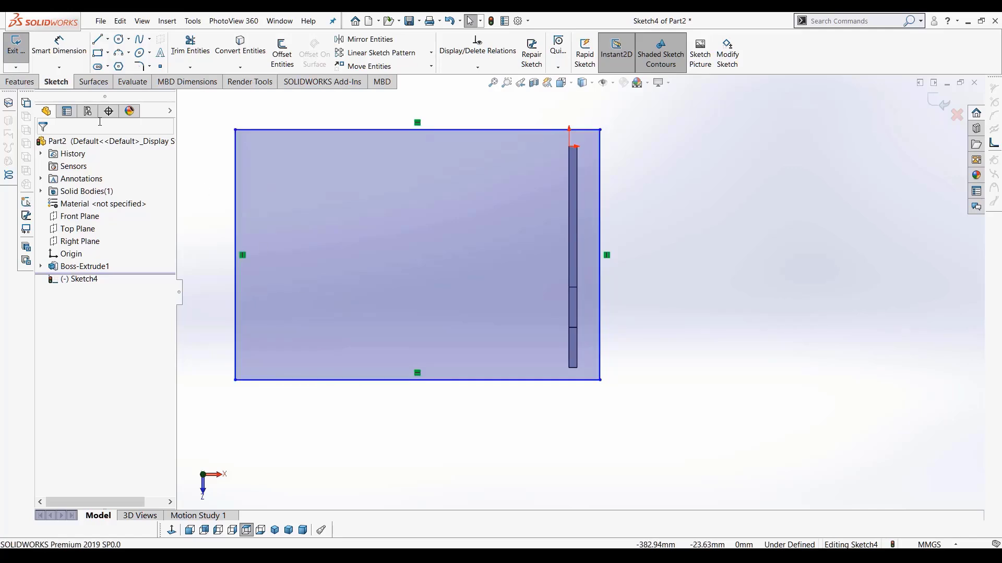
pyautogui.scroll(2, 626, 339)
pyautogui.moveTo(626, 341)
pyautogui.mouseDown(button='middle')
pyautogui.moveTo(609, 201)
pyautogui.moveTo(568, 138)
pyautogui.moveTo(578, 274)
pyautogui.mouseUp(button='middle')
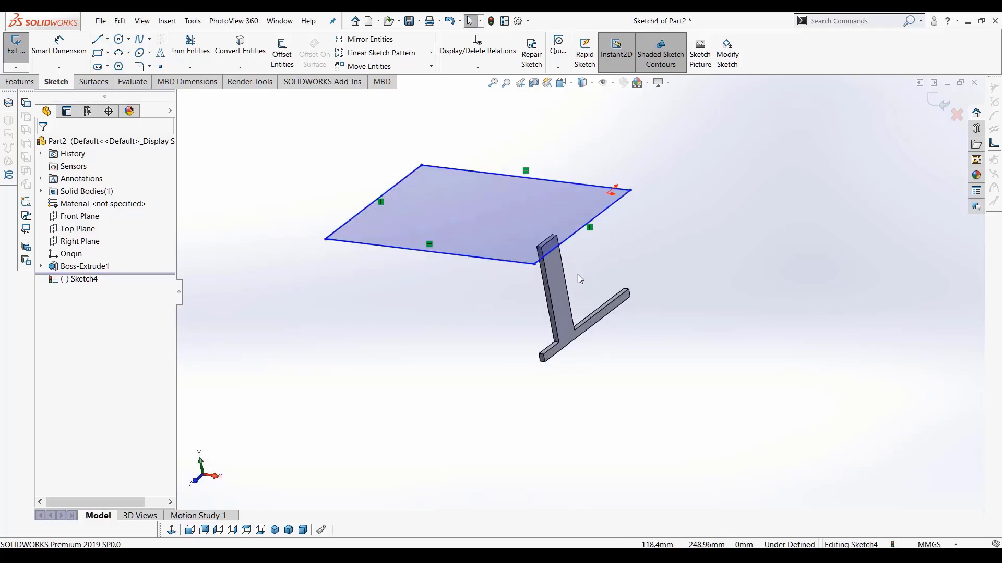
pyautogui.click(10, 84)
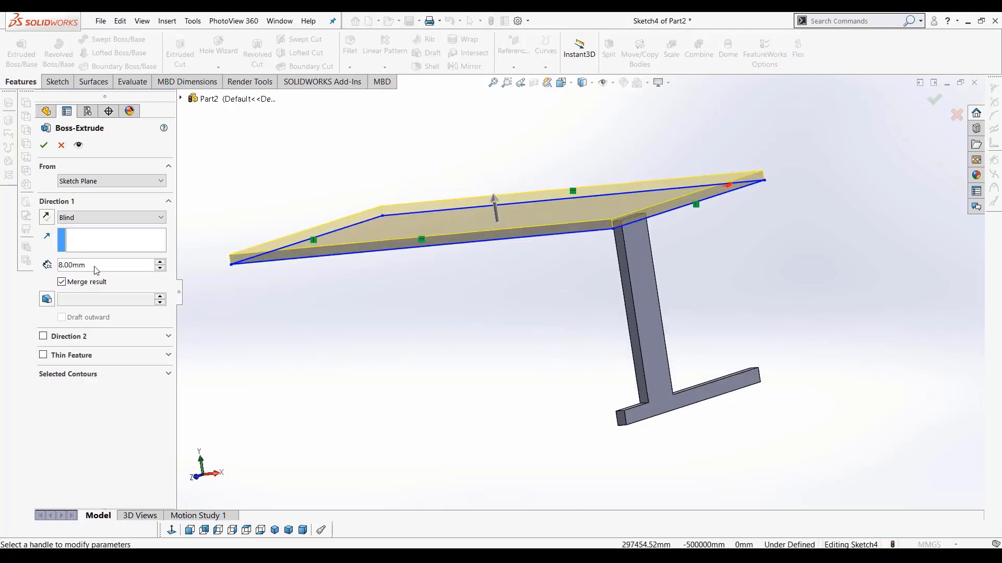
pyautogui.doubleClick(115, 264)
pyautogui.write('6')
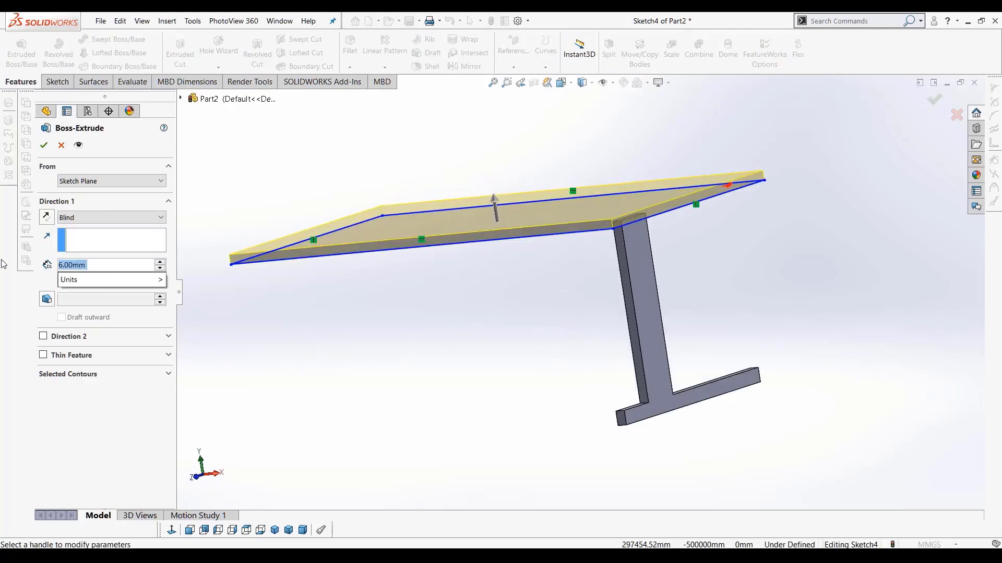
pyautogui.press('Return')
pyautogui.click(43, 148)
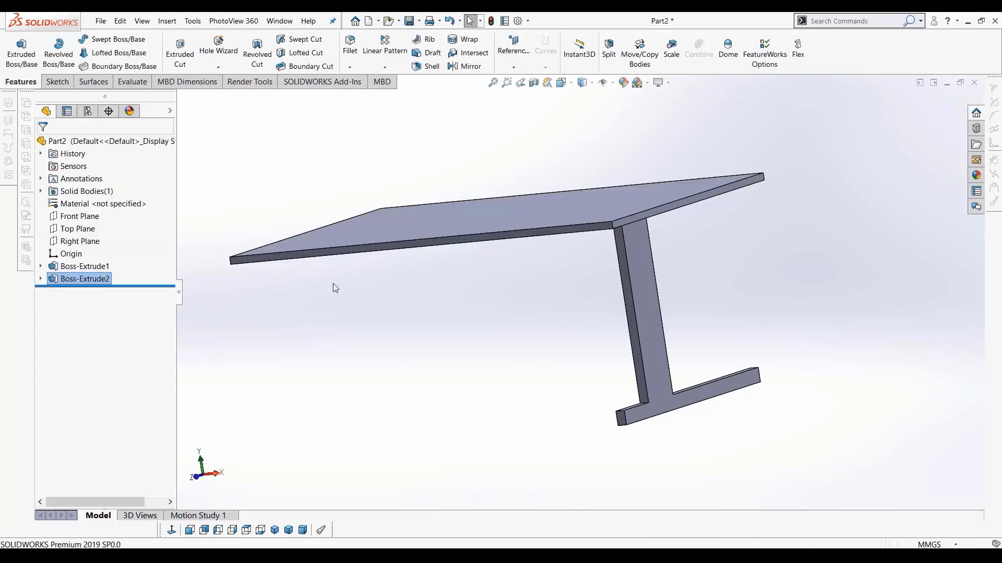
# Examine the tabletop's end faces, its underside and its joint with the leg from several angles
pyautogui.moveTo(494, 360); pyautogui.dragTo(346, 391, button='middle')
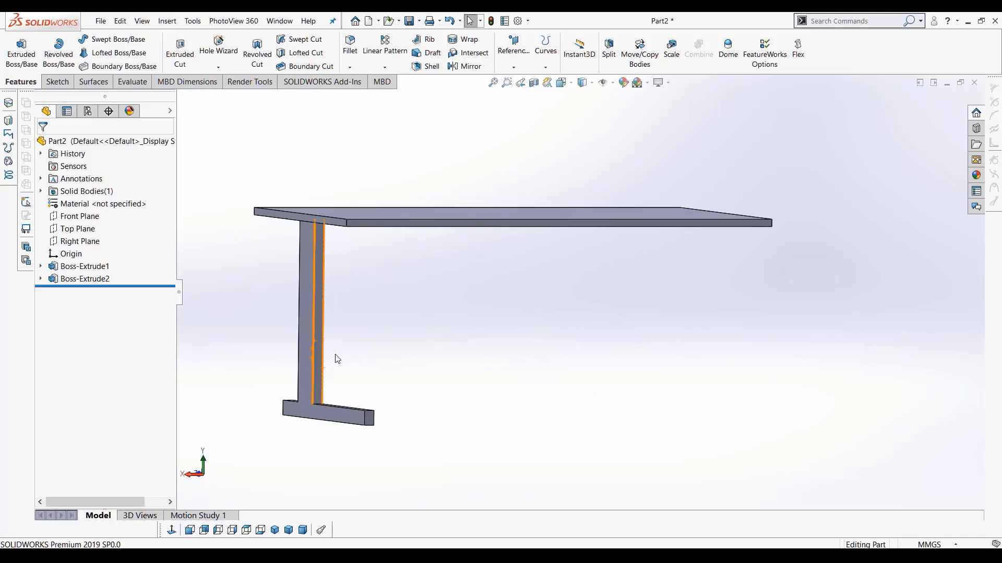
pyautogui.moveTo(643, 409); pyautogui.dragTo(632, 407, button='middle')
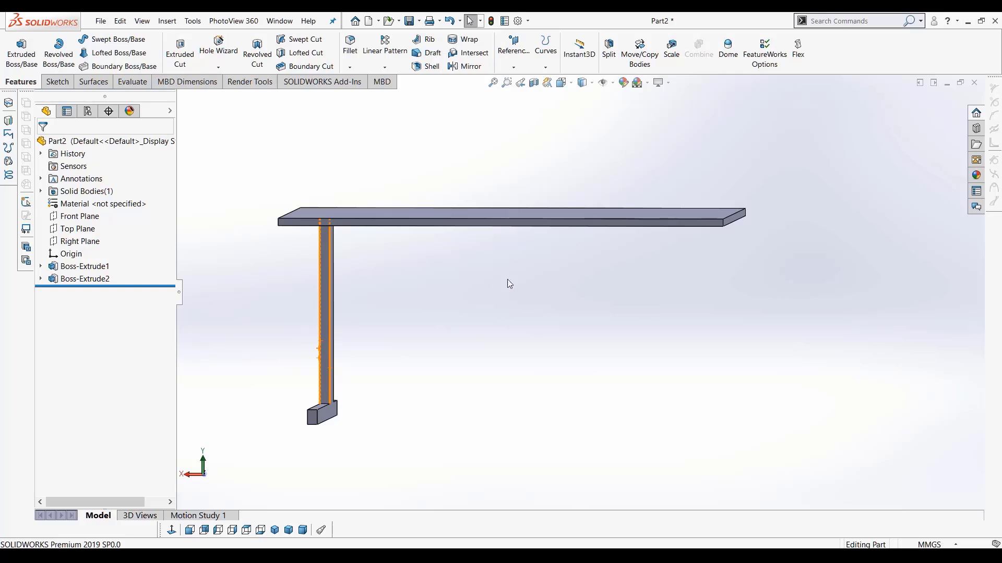
pyautogui.moveTo(514, 279); pyautogui.dragTo(626, 294, button='middle')
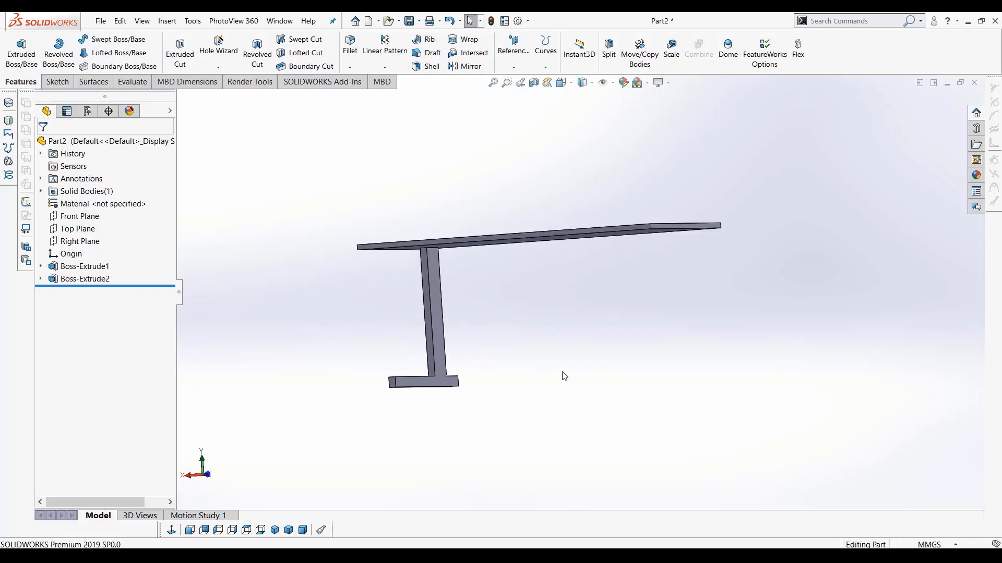
pyautogui.scroll(-2, 564, 375)
pyautogui.scroll(-5, 720, 188)
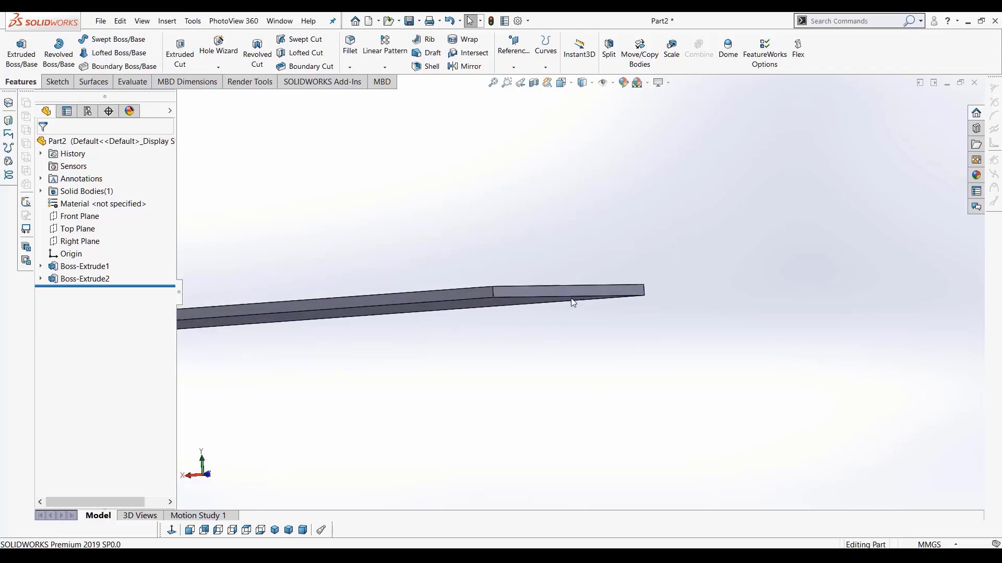
pyautogui.click(563, 292)
pyautogui.scroll(5, 546, 329)
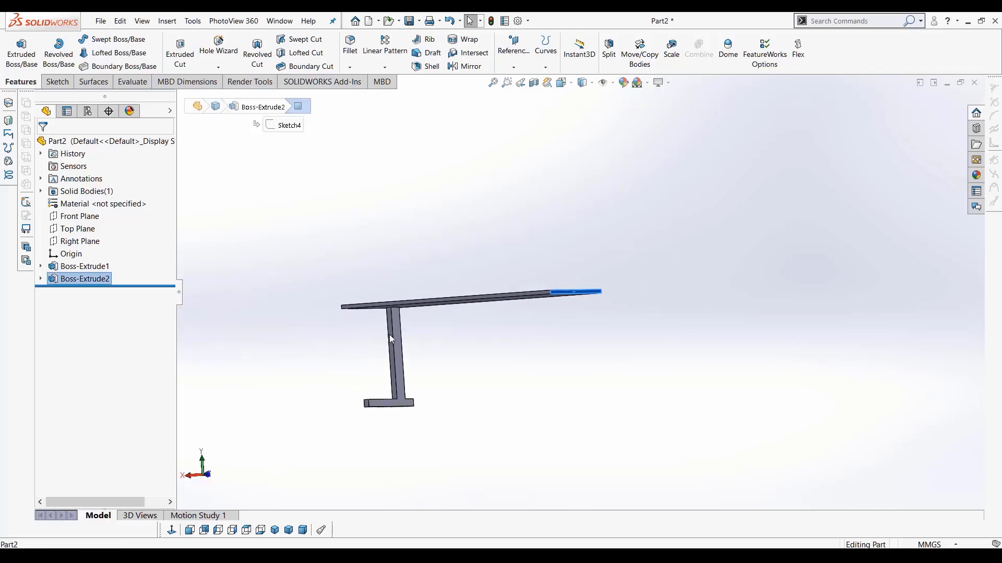
pyautogui.moveTo(473, 364); pyautogui.dragTo(500, 331, button='middle')
pyautogui.scroll(-4, 499, 330)
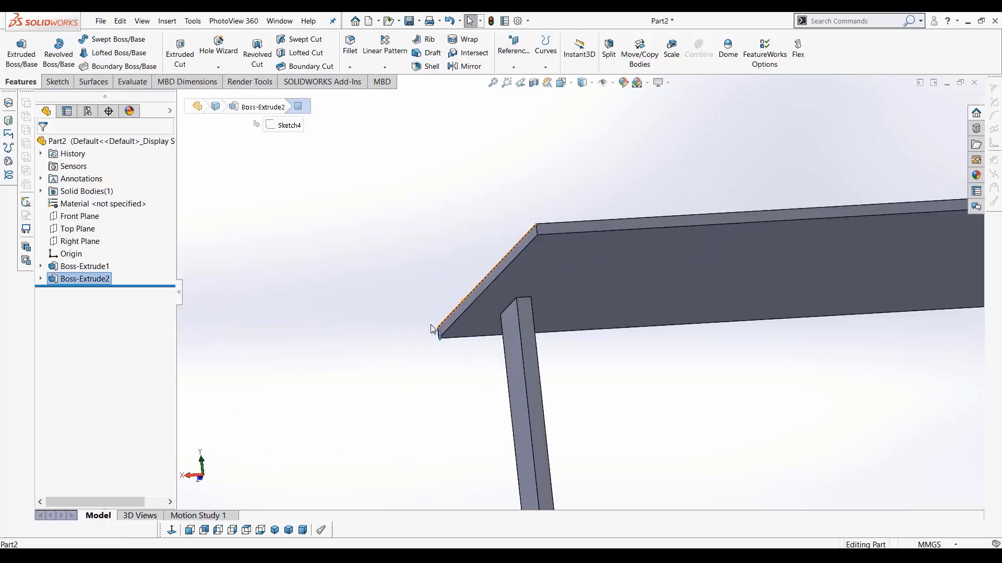
pyautogui.scroll(2, 500, 330)
pyautogui.click(635, 323)
pyautogui.scroll(-3, 628, 328)
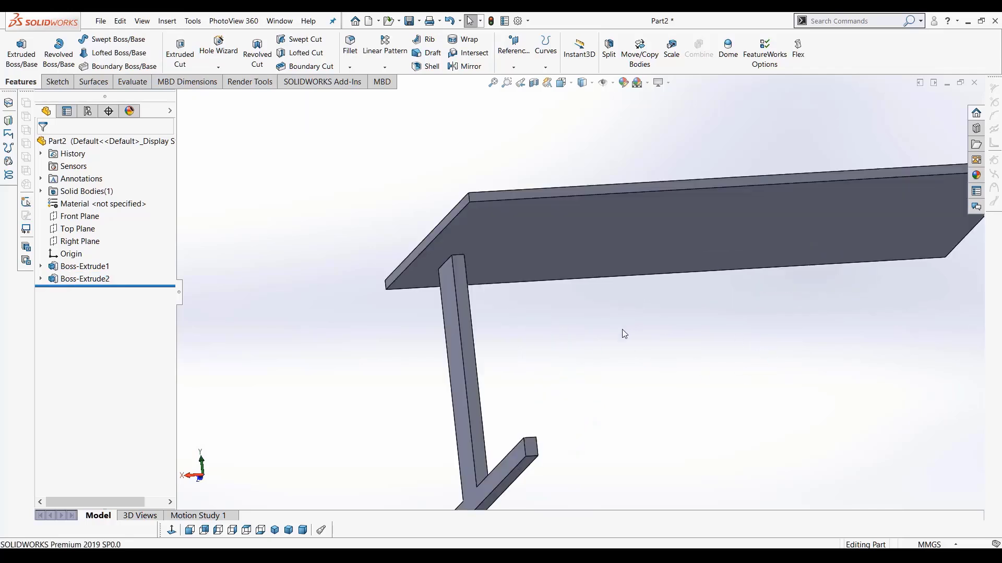
pyautogui.moveTo(621, 334); pyautogui.dragTo(628, 360, button='middle')
pyautogui.scroll(3, 630, 361)
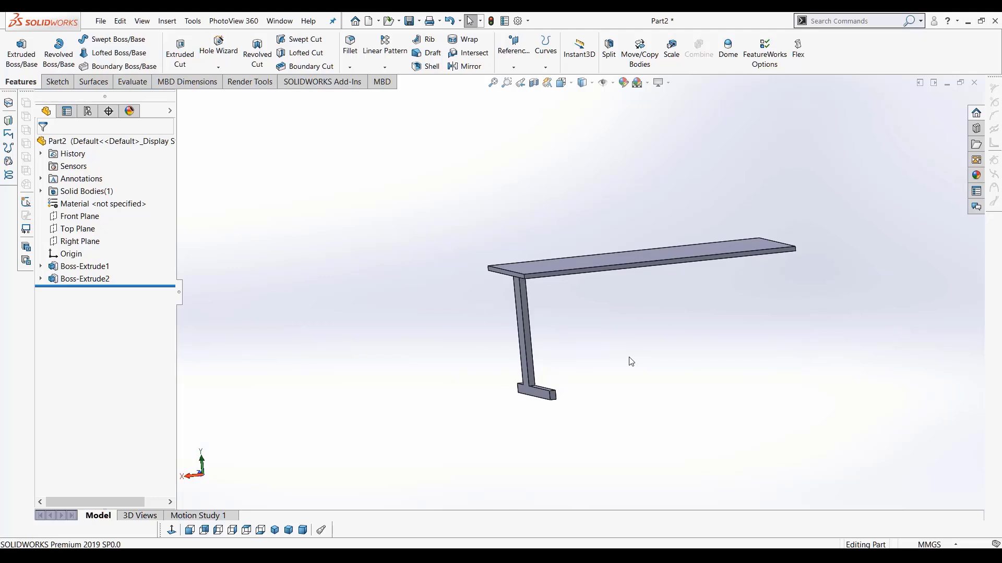
pyautogui.moveTo(554, 271); pyautogui.dragTo(626, 311, button='middle')
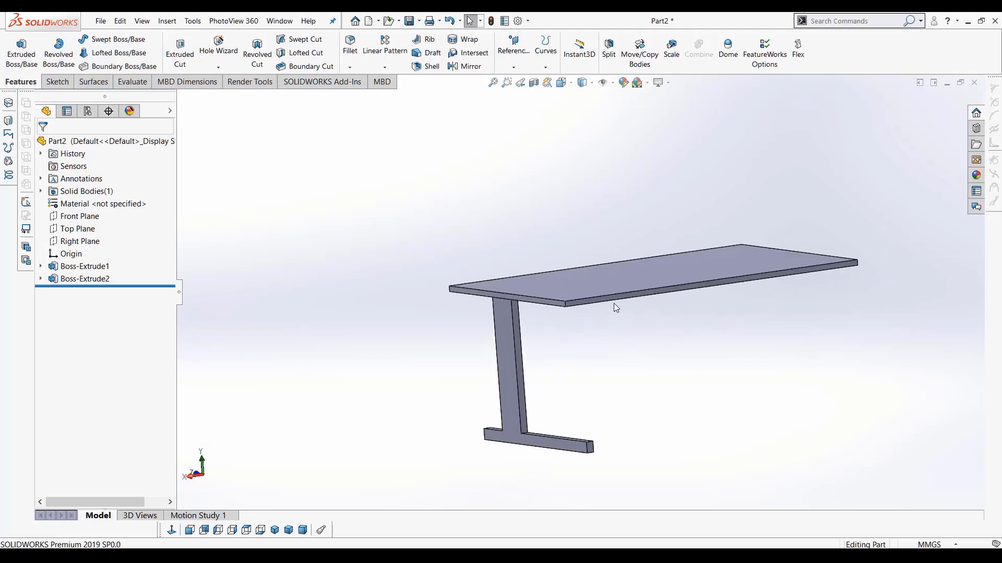
pyautogui.scroll(-1, 615, 306)
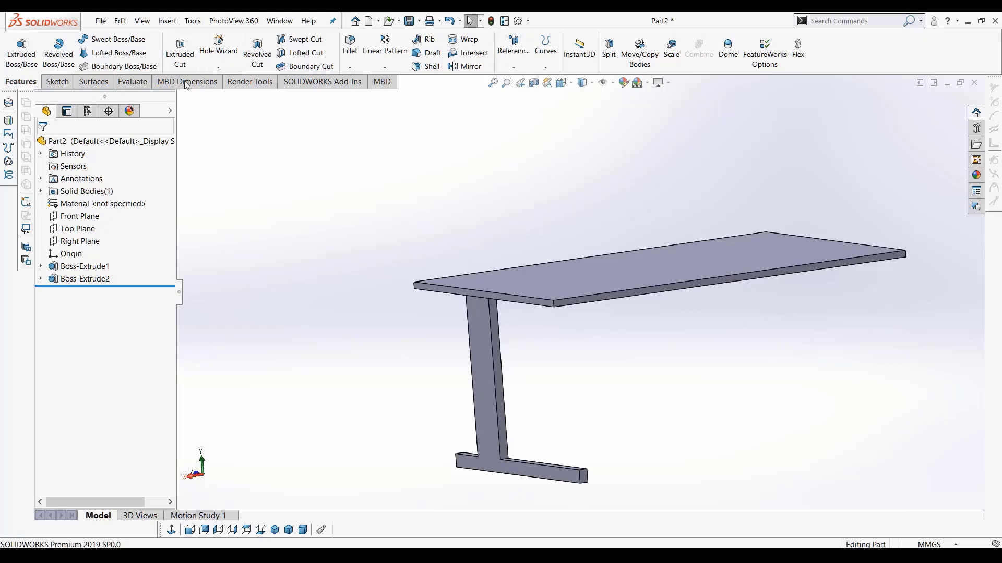
# Create a reference plane midway between the tabletop's two opposite short end faces
pyautogui.click(514, 58)
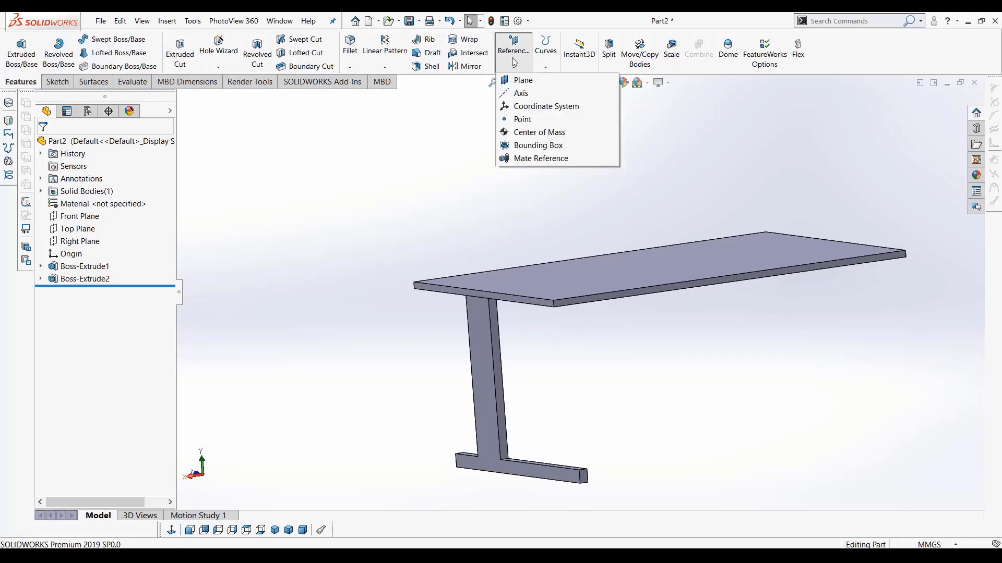
pyautogui.click(535, 84)
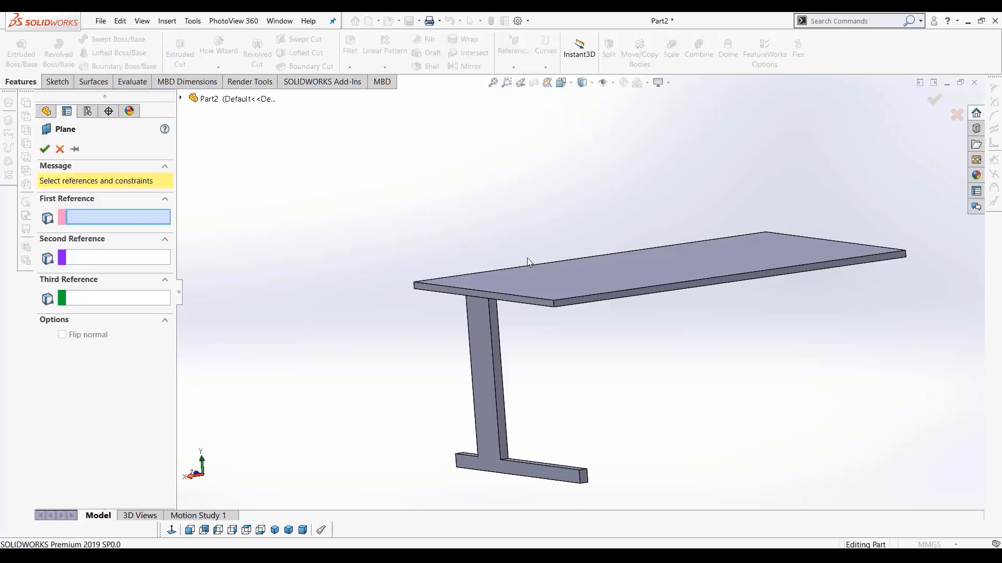
pyautogui.scroll(-5, 480, 302)
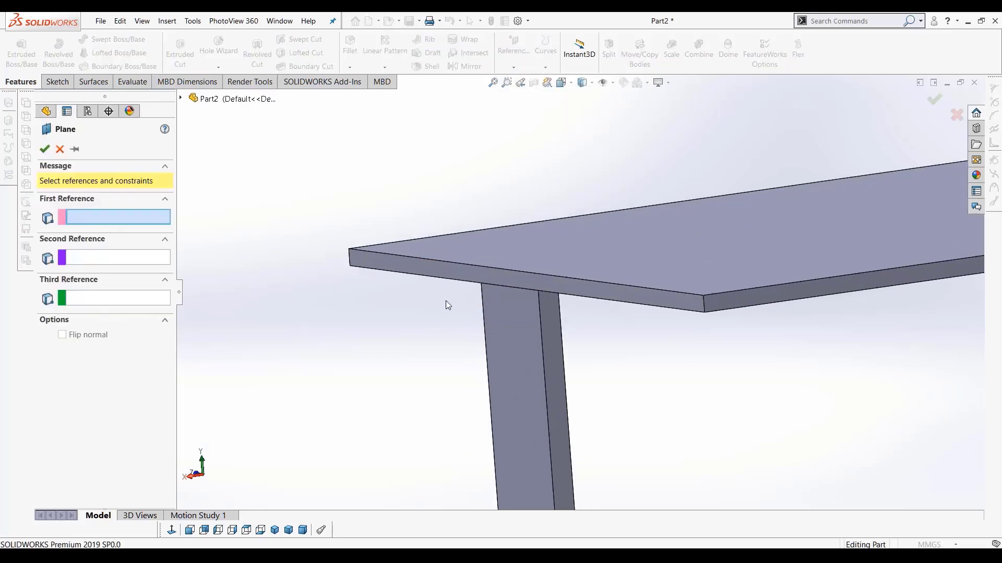
pyautogui.click(452, 275)
pyautogui.scroll(4, 585, 321)
pyautogui.moveTo(858, 332); pyautogui.dragTo(841, 282, button='middle')
pyautogui.scroll(-3, 902, 273)
pyautogui.click(905, 264)
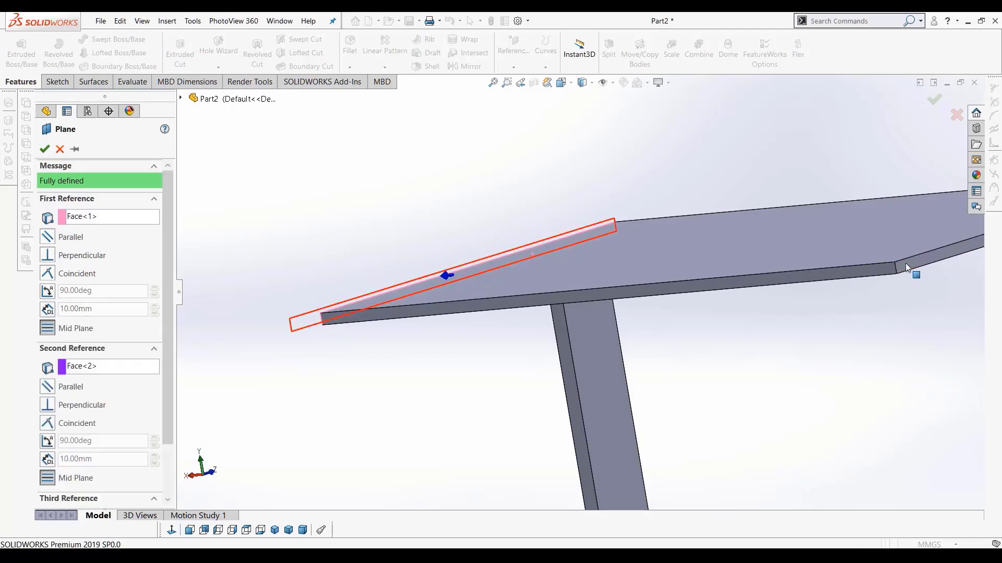
pyautogui.scroll(5, 834, 333)
pyautogui.moveTo(709, 344); pyautogui.dragTo(729, 346, button='middle')
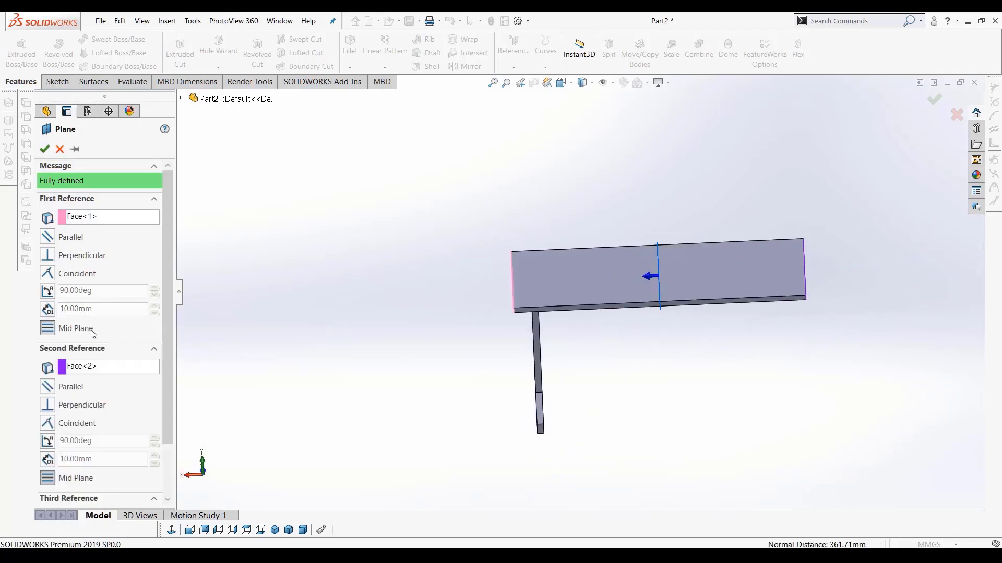
pyautogui.click(43, 151)
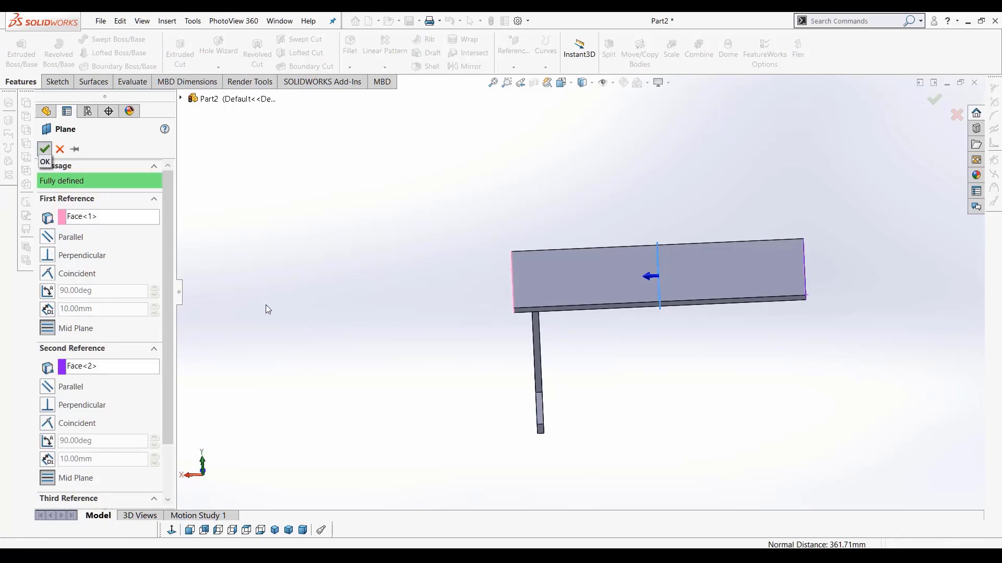
# Enlarge the displayed outline of the mid-plane so it extends above and below the tabletop, and deselect it
pyautogui.moveTo(519, 292); pyautogui.dragTo(772, 301, button='middle')
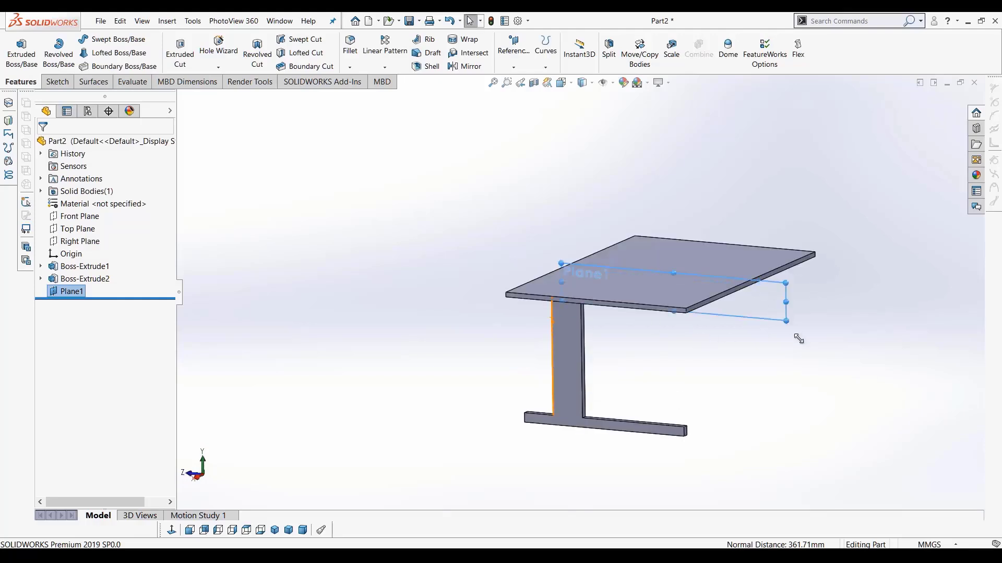
pyautogui.click(562, 258)
pyautogui.moveTo(562, 262); pyautogui.dragTo(716, 392, button='middle')
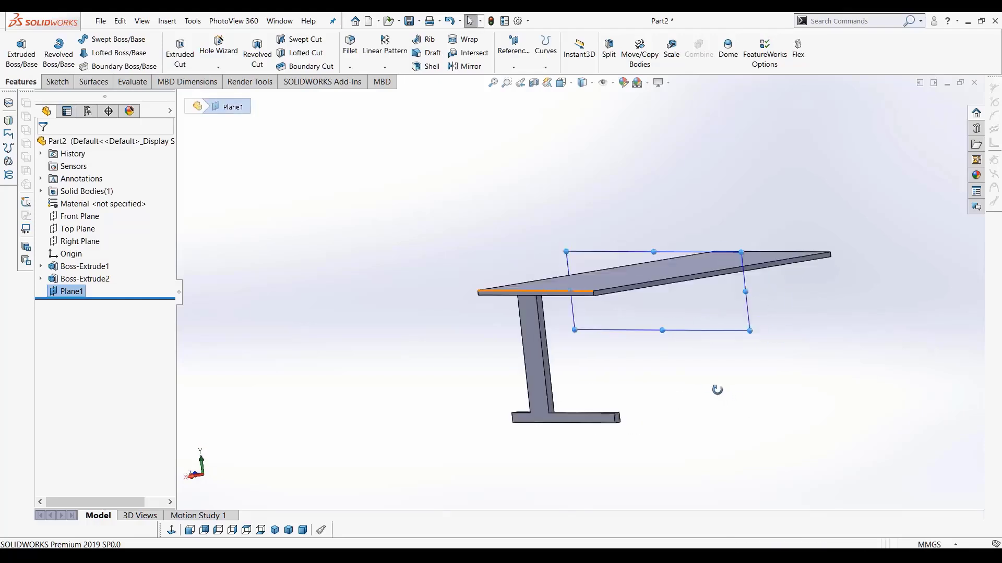
pyautogui.click(753, 417)
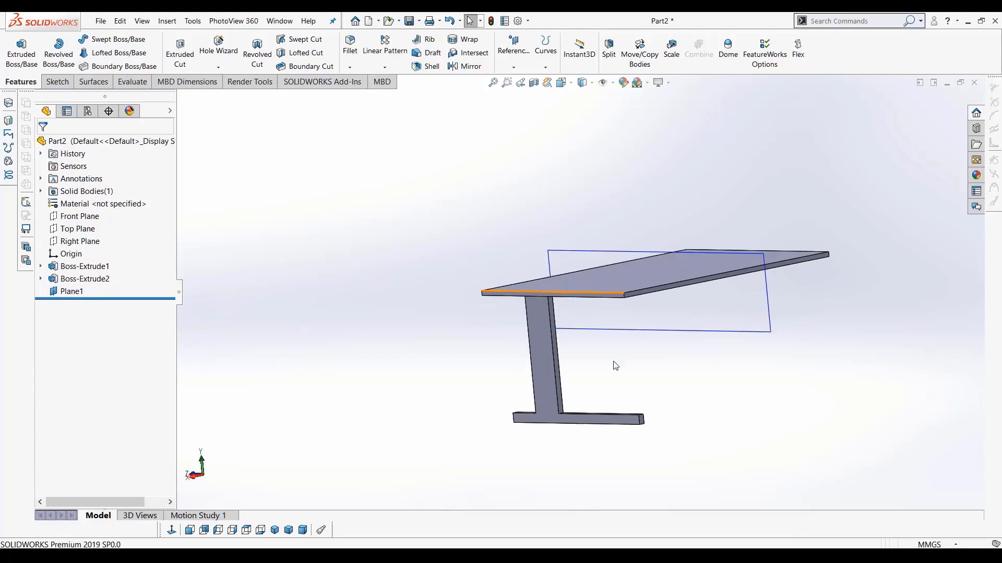
pyautogui.scroll(-1, 572, 358)
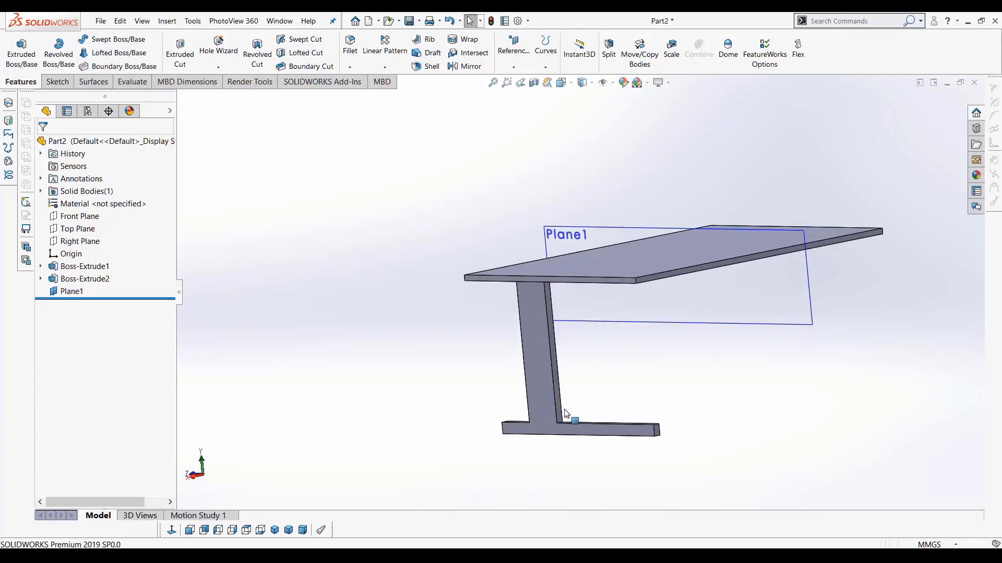
pyautogui.moveTo(854, 361)
pyautogui.mouseDown(button='middle')
pyautogui.moveTo(834, 373)
pyautogui.moveTo(859, 373)
pyautogui.mouseUp(button='middle')
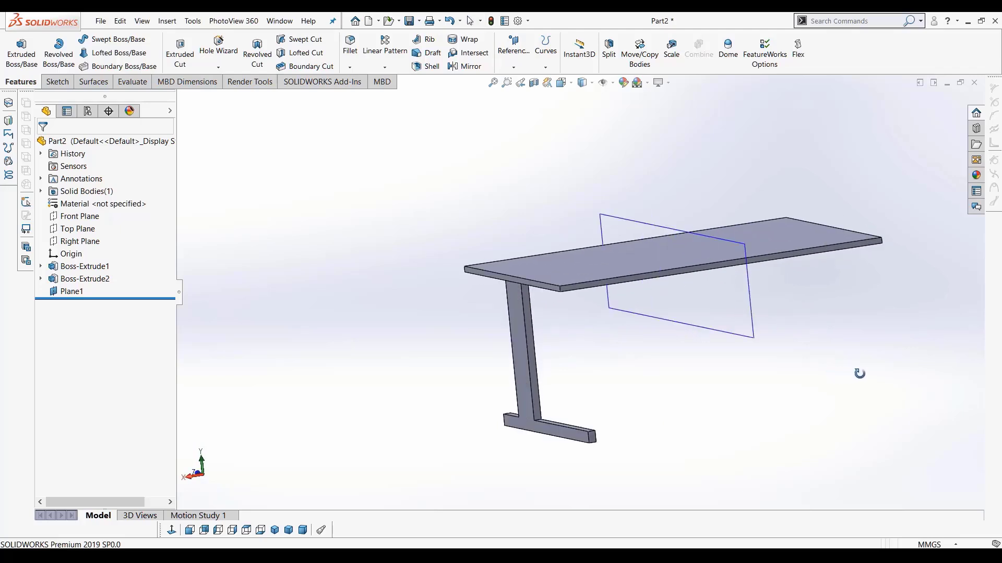
# Mirror the extruded leg feature about the mid-plane to the opposite end of the tabletop
pyautogui.click(464, 67)
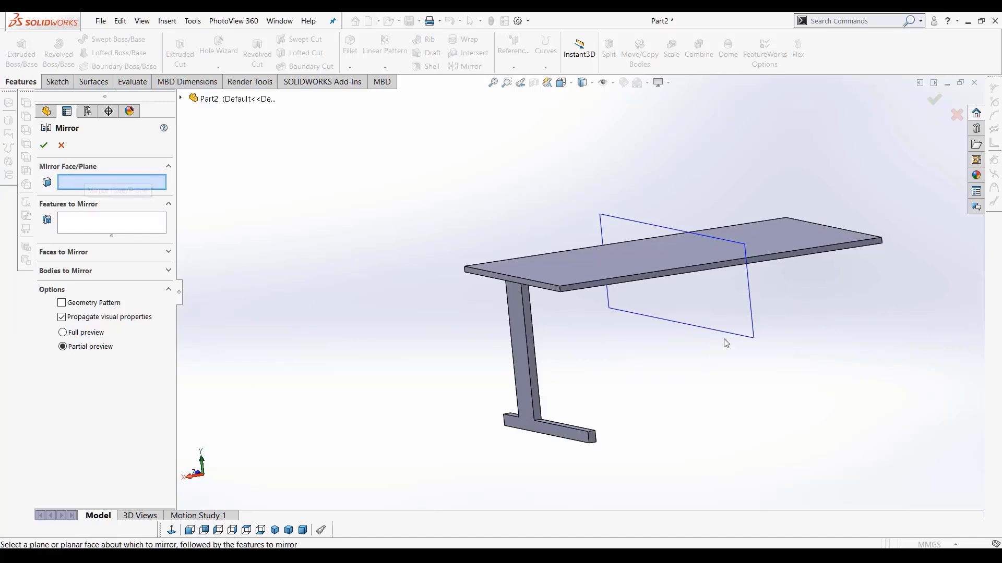
pyautogui.click(733, 425)
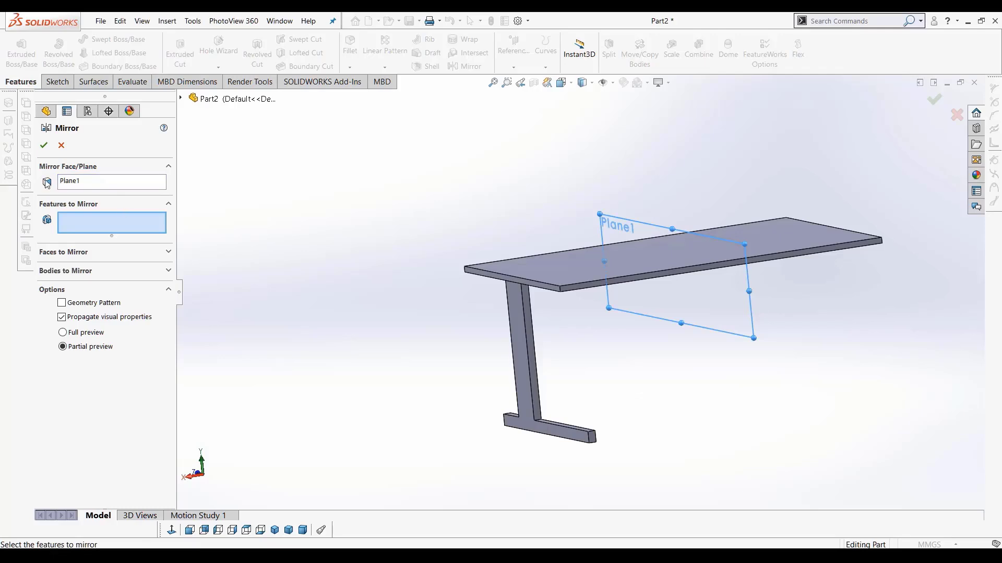
pyautogui.click(520, 337)
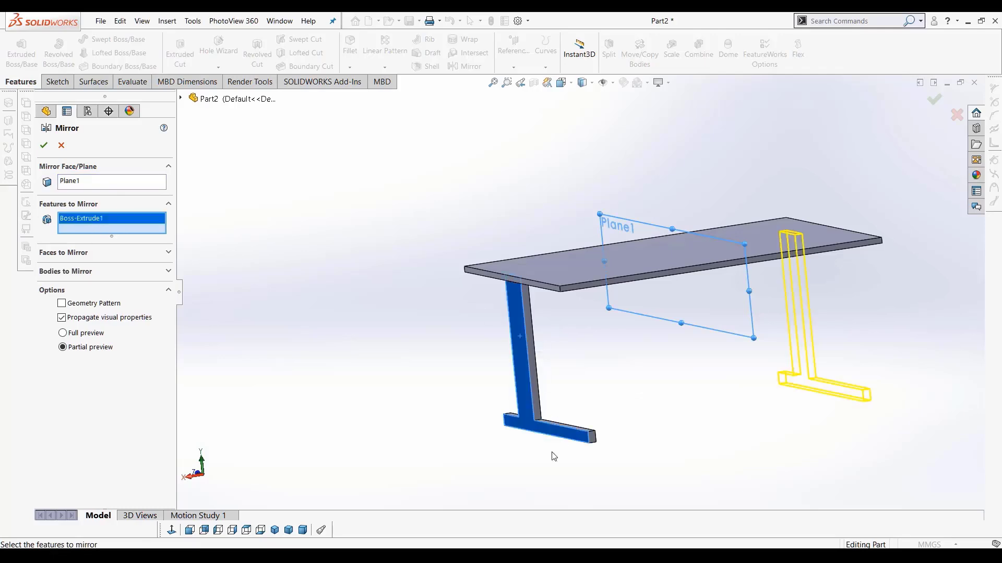
pyautogui.rightClick(116, 219)
pyautogui.click(206, 224)
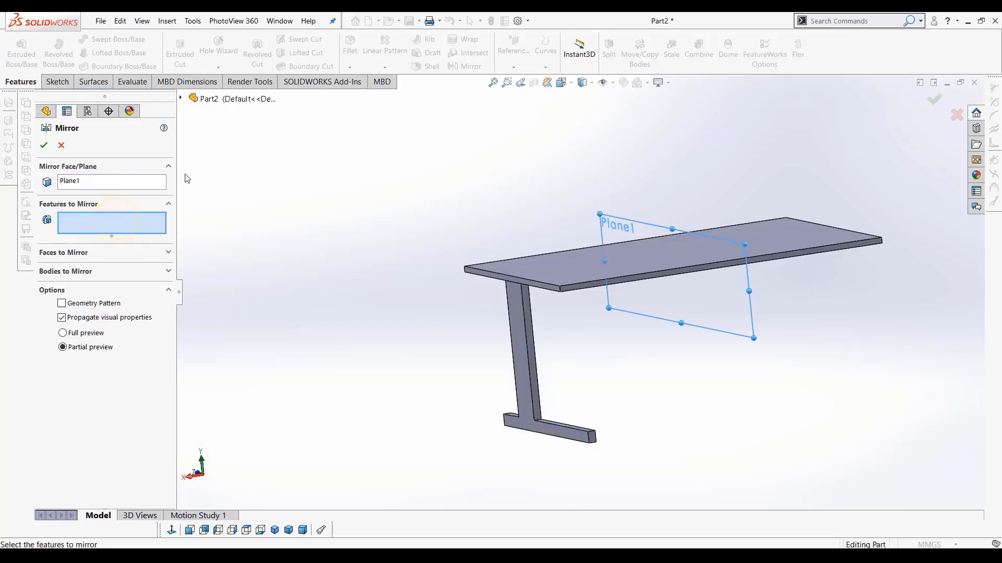
pyautogui.click(180, 99)
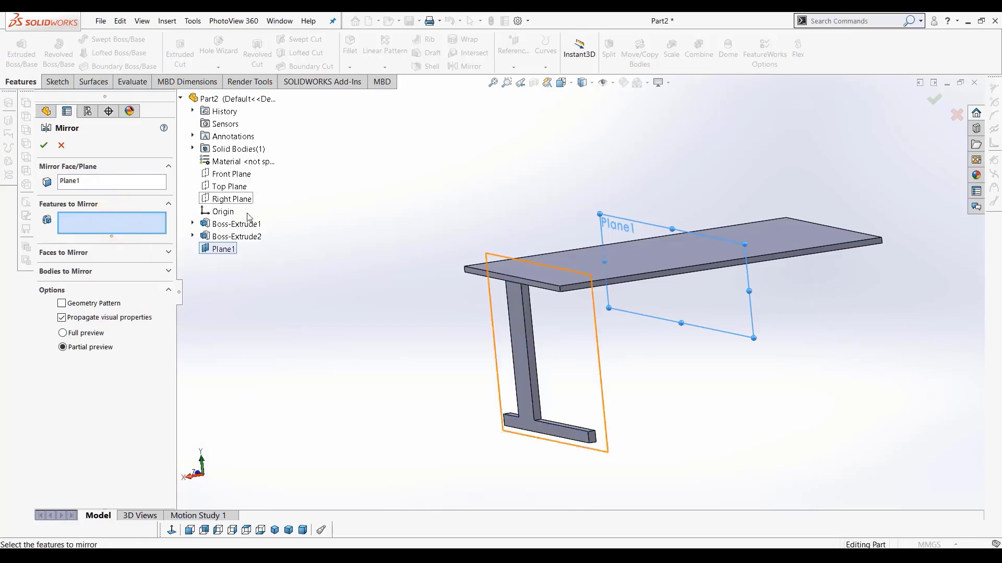
pyautogui.click(230, 224)
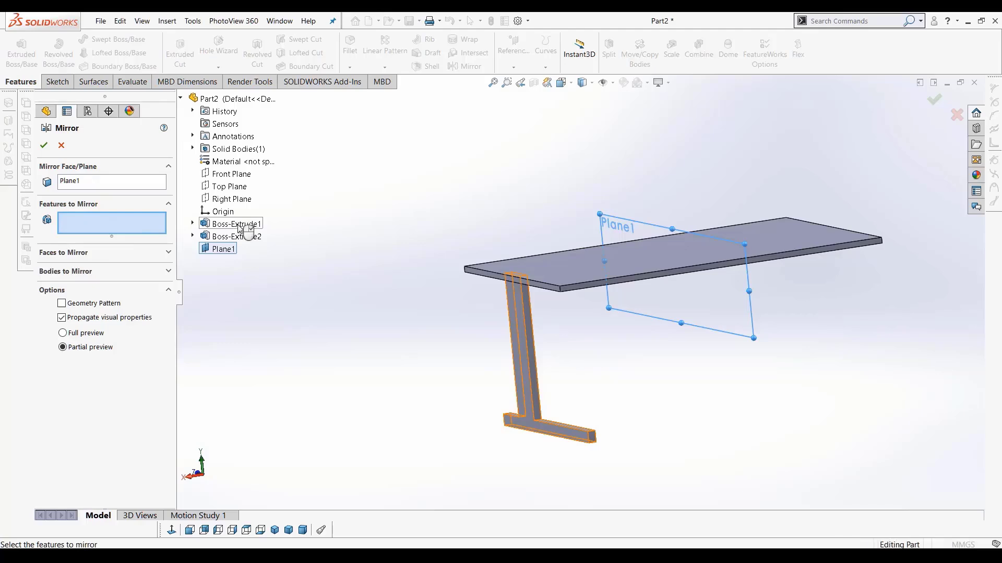
pyautogui.click(42, 146)
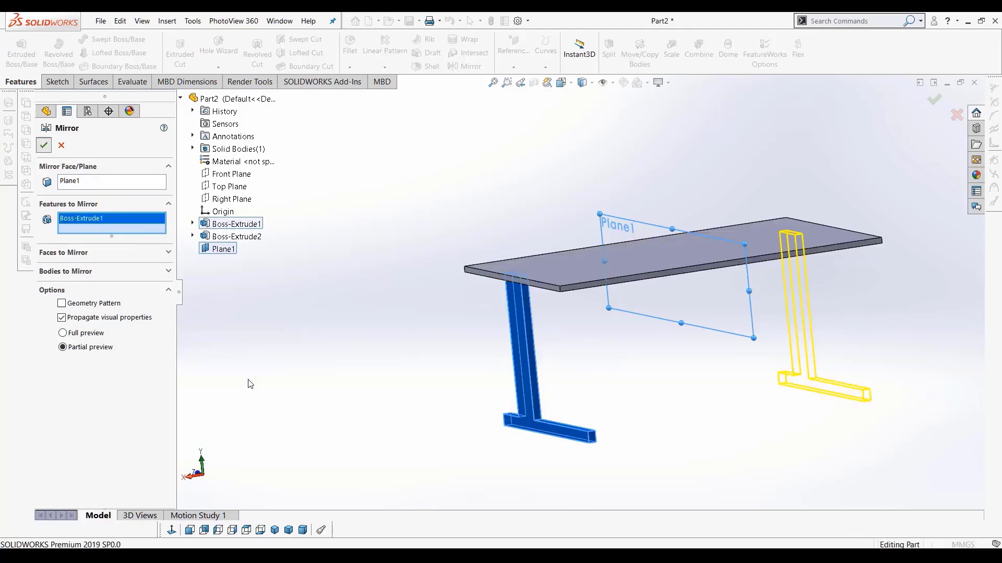
pyautogui.moveTo(387, 321)
pyautogui.mouseDown(button='middle')
pyautogui.moveTo(409, 319)
pyautogui.moveTo(342, 320)
pyautogui.moveTo(369, 329)
pyautogui.mouseUp(button='middle')
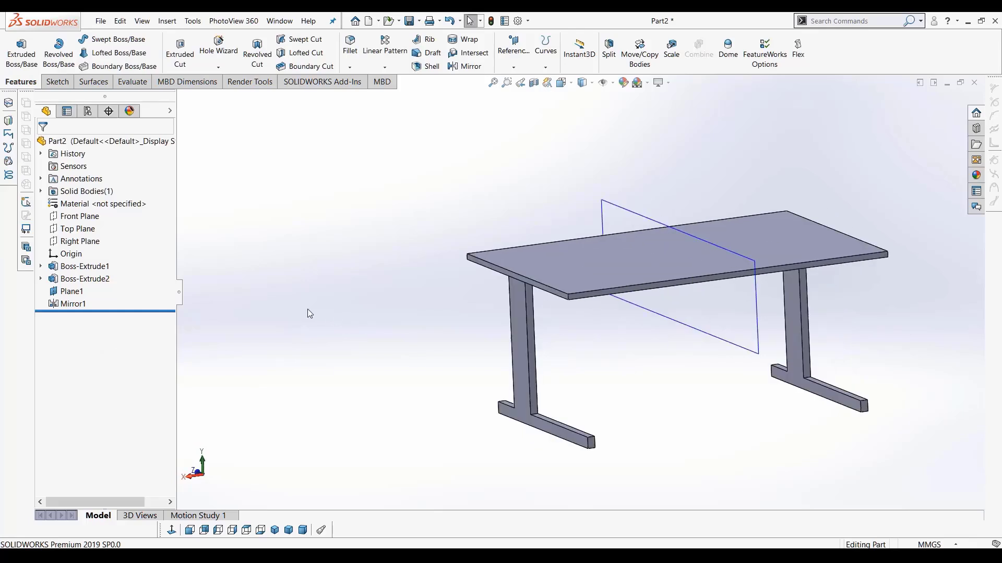
# Hide the reference plane in the middle of the table
pyautogui.rightClick(78, 294)
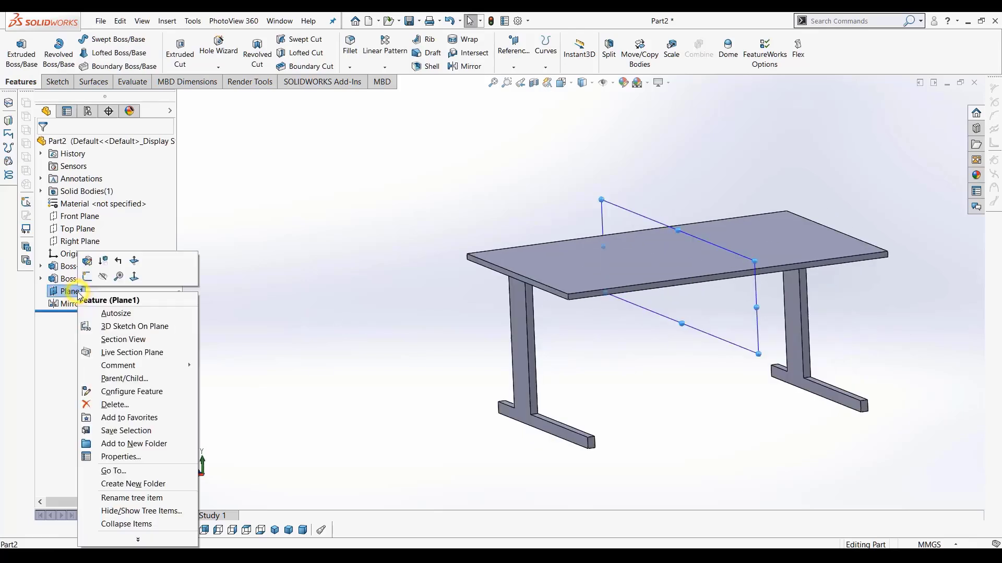
pyautogui.click(104, 277)
pyautogui.scroll(3, 445, 324)
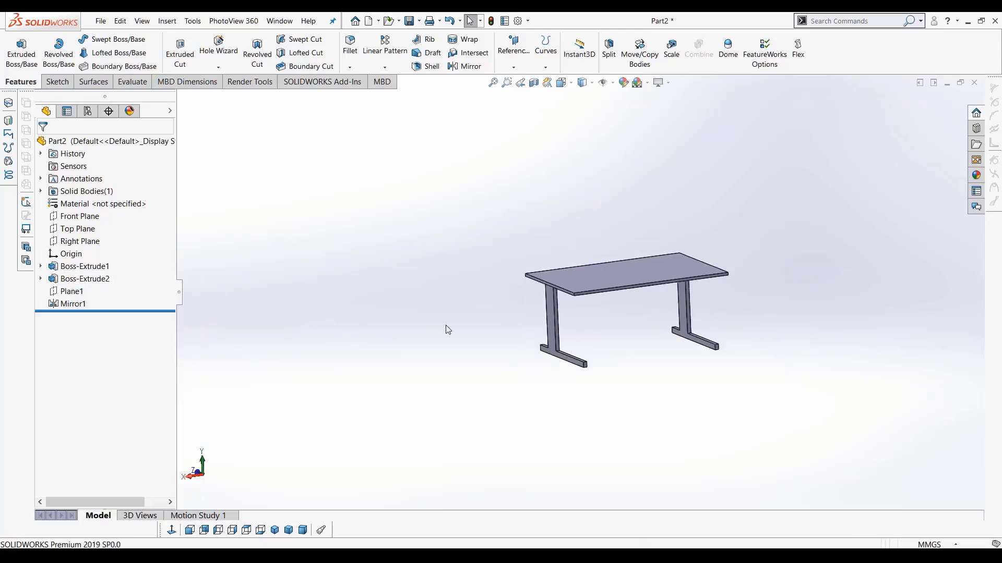
pyautogui.moveTo(446, 324)
pyautogui.mouseDown(button='middle')
pyautogui.moveTo(534, 299)
pyautogui.moveTo(458, 316)
pyautogui.mouseUp(button='middle')
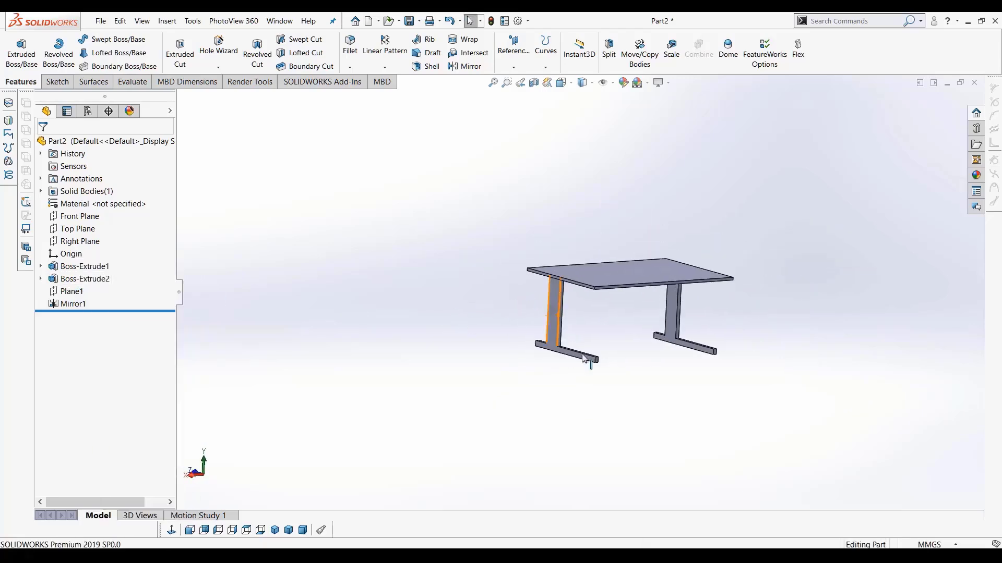
# Start a fillet for the tabletop's corner edges
pyautogui.scroll(-6, 579, 350)
pyautogui.scroll(4, 566, 318)
pyautogui.scroll(-3, 562, 246)
pyautogui.keyDown('ctrl'); pyautogui.moveTo(567, 180); pyautogui.dragTo(552, 265, button='middle'); pyautogui.keyUp('ctrl')
pyautogui.click(349, 47)
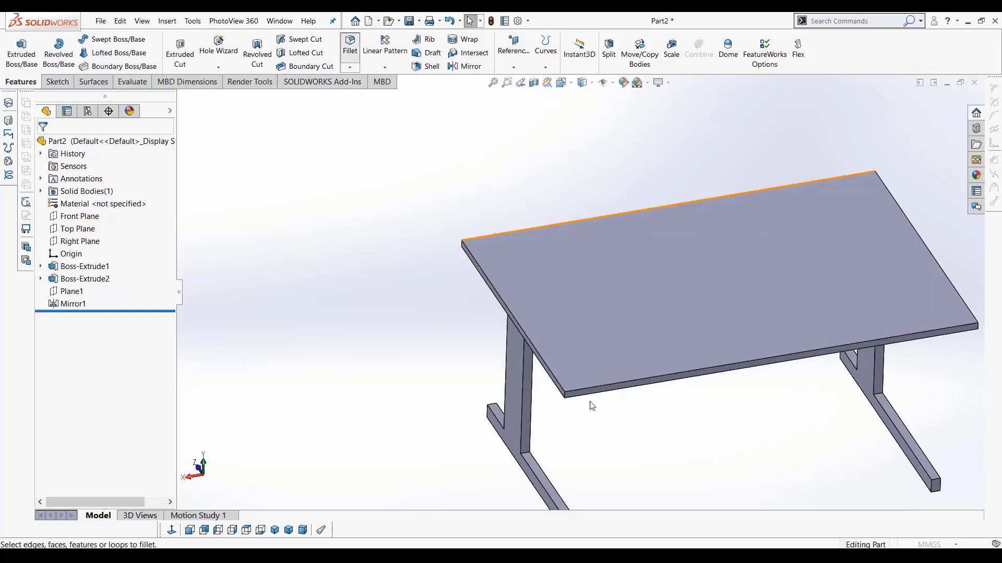
pyautogui.scroll(-3, 562, 391)
pyautogui.click(546, 374)
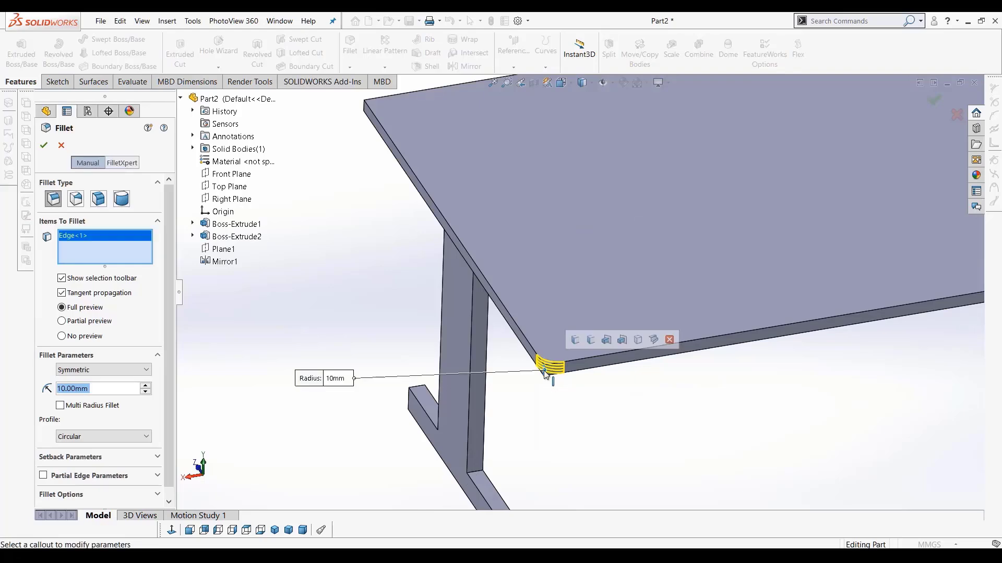
pyautogui.scroll(3, 550, 375)
pyautogui.scroll(-2, 780, 324)
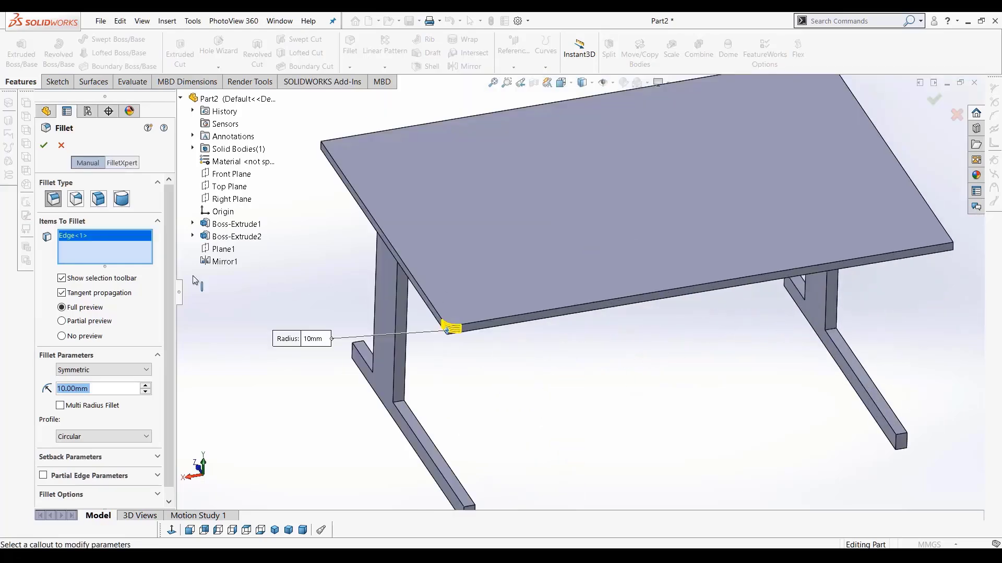
pyautogui.rightClick(124, 250)
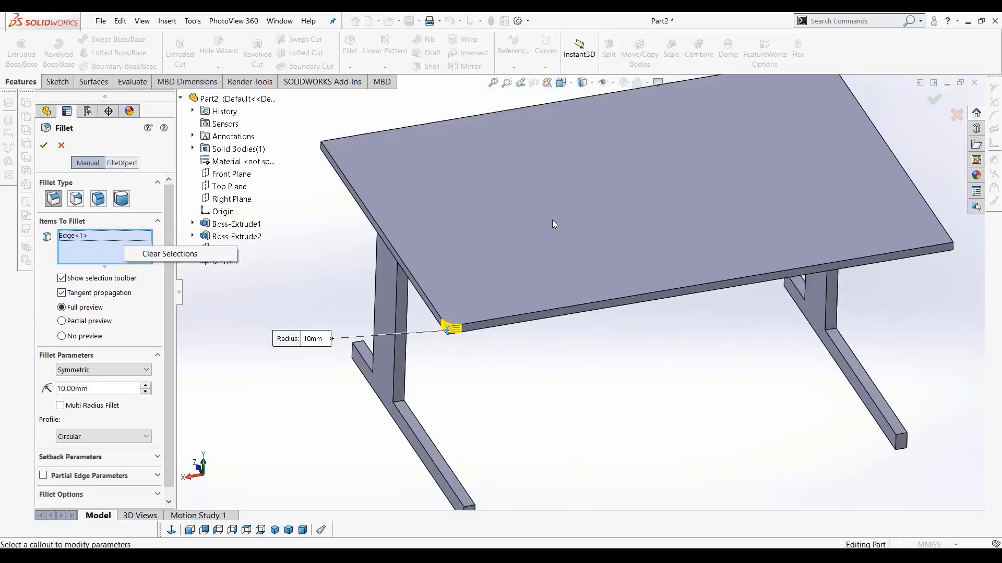
pyautogui.click(169, 254)
pyautogui.scroll(3, 514, 260)
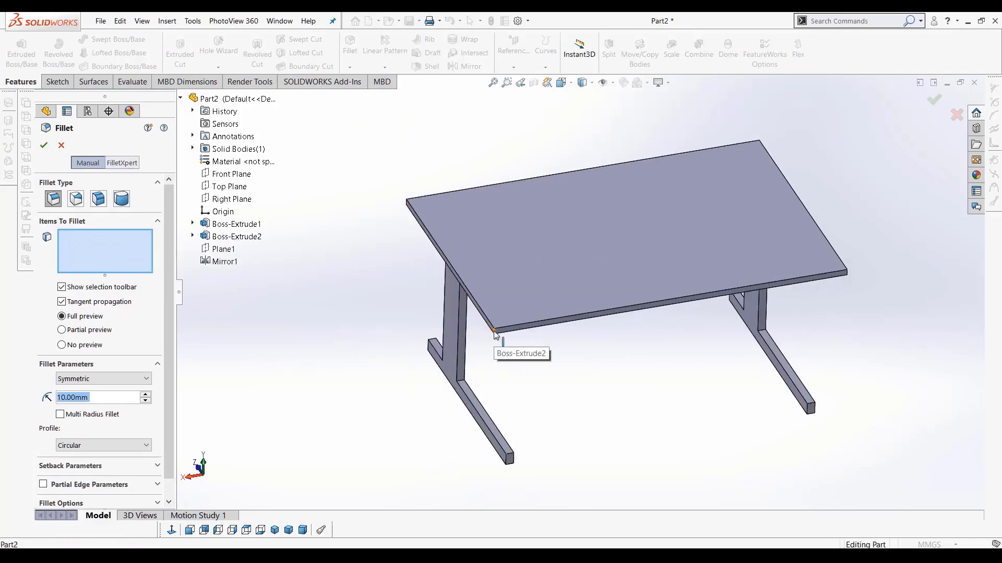
pyautogui.click(494, 332)
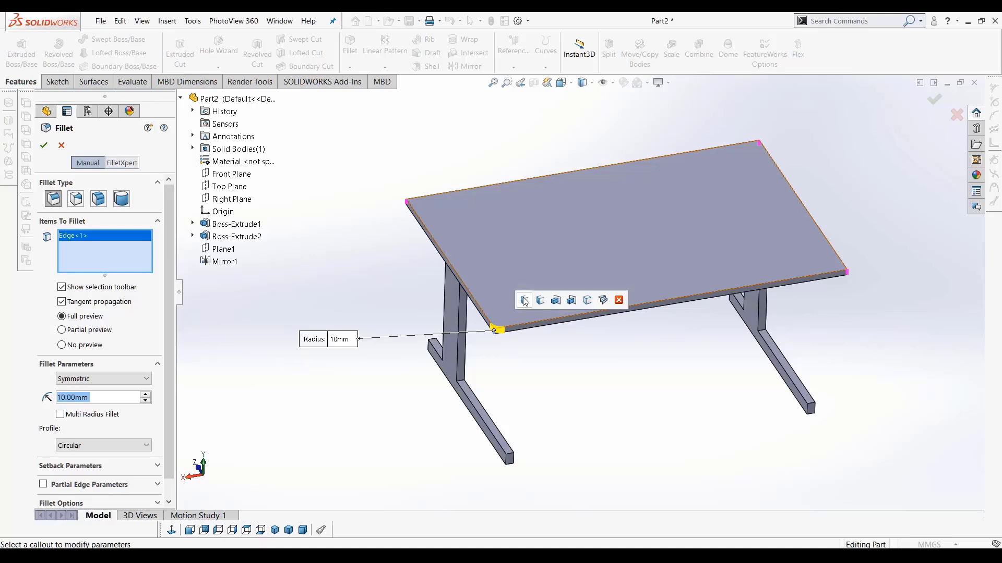
pyautogui.click(524, 301)
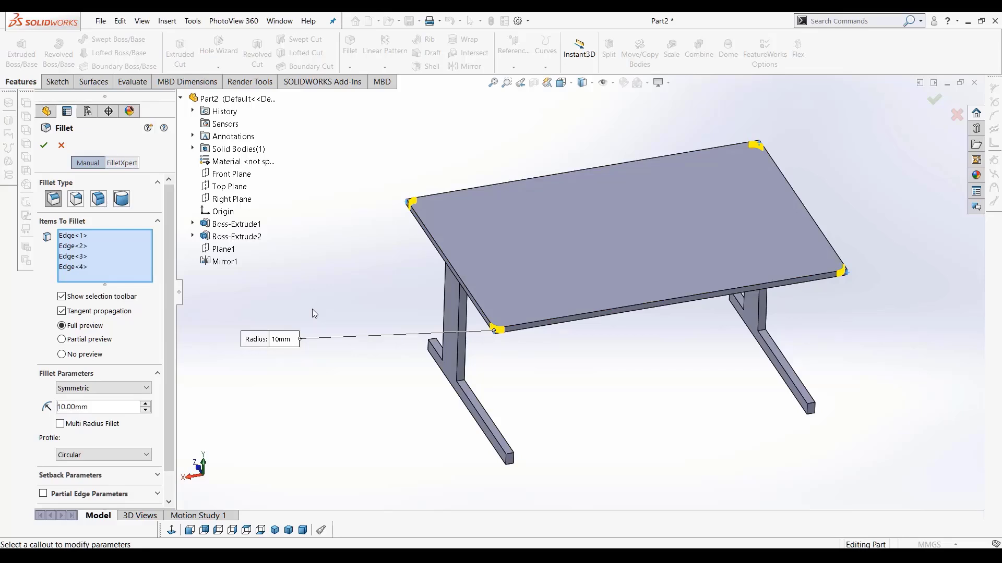
pyautogui.rightClick(61, 266)
pyautogui.click(114, 267)
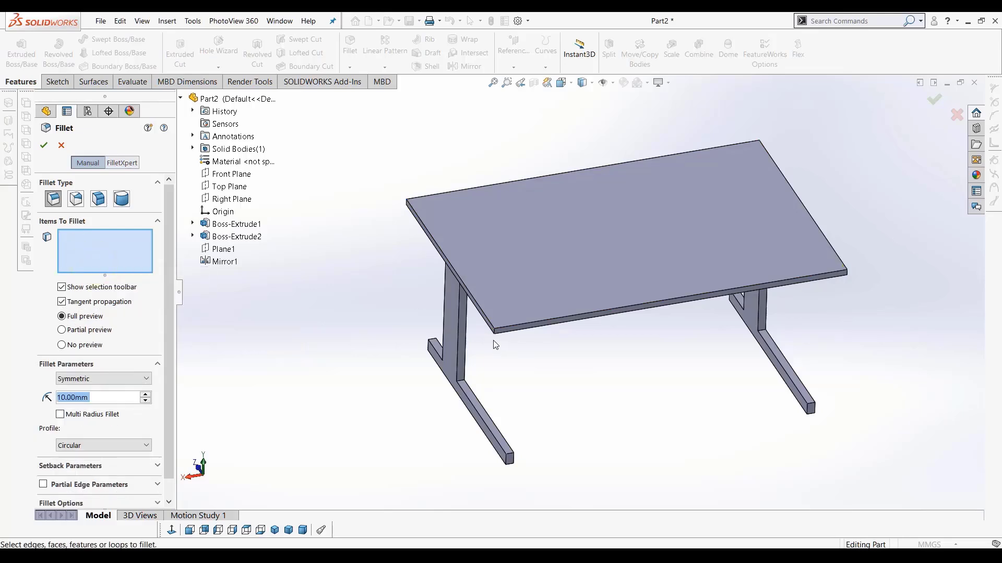
# Round all four vertical corner edges of the tabletop with a symmetric 20 mm fillet
pyautogui.click(496, 332)
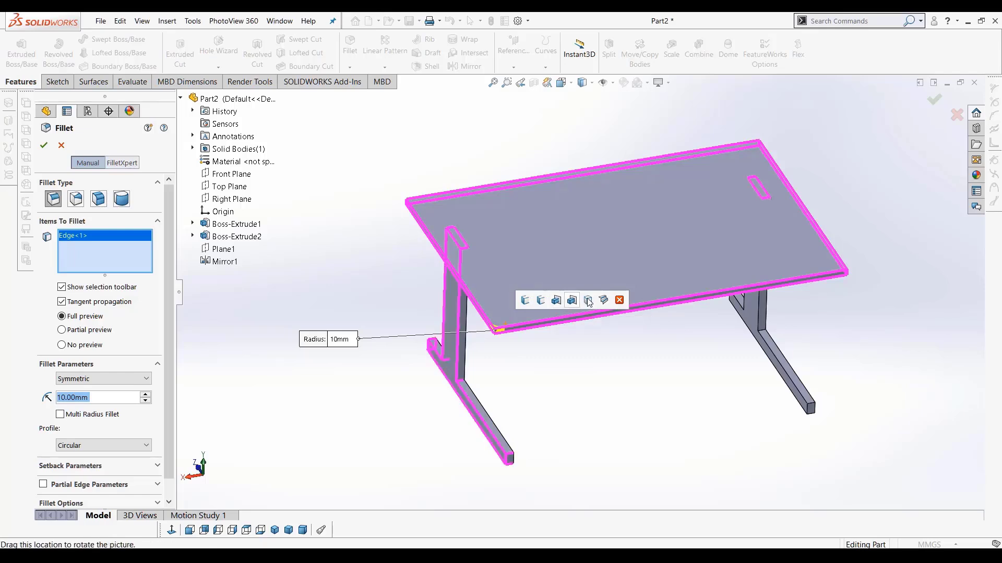
pyautogui.click(526, 302)
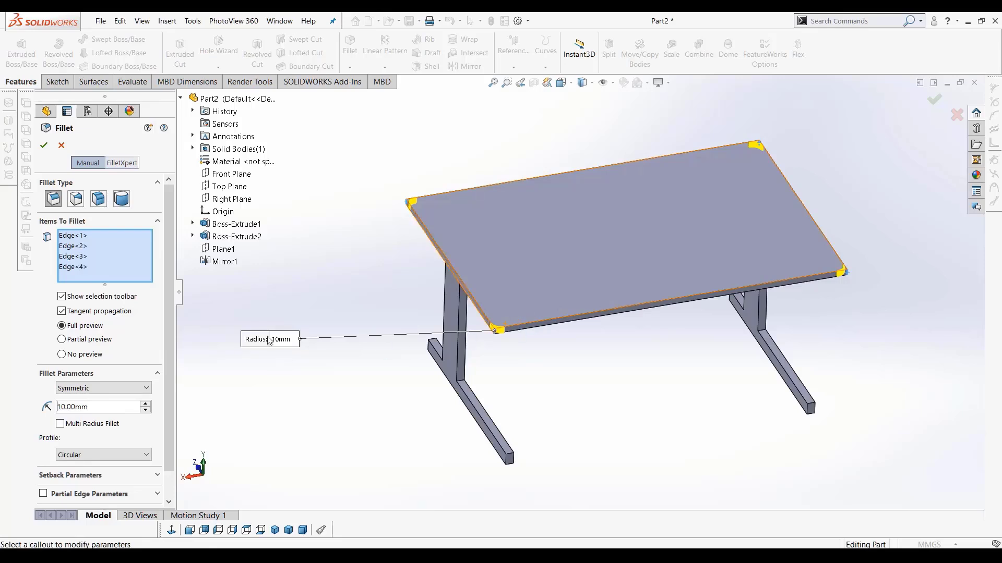
pyautogui.click(146, 405)
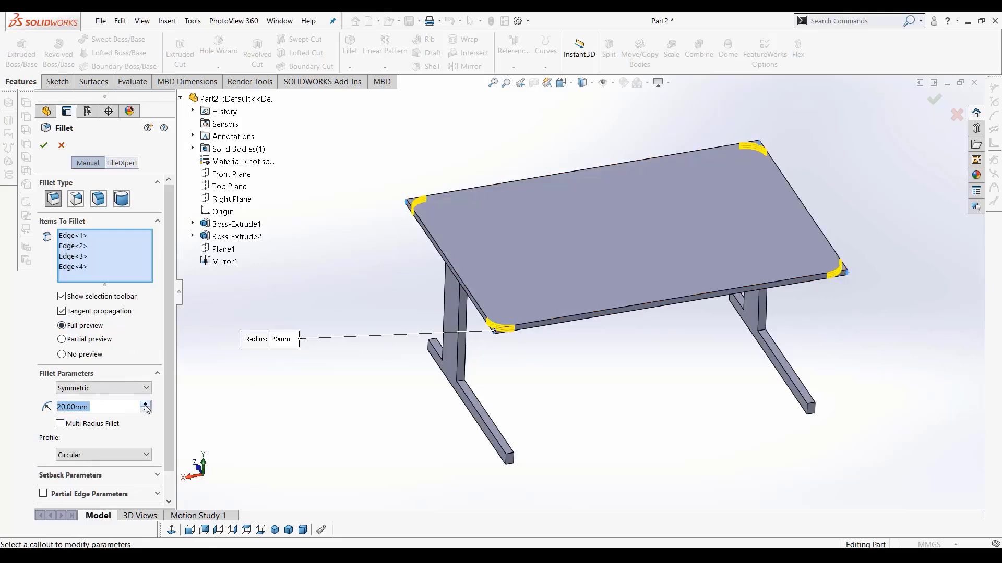
pyautogui.click(44, 145)
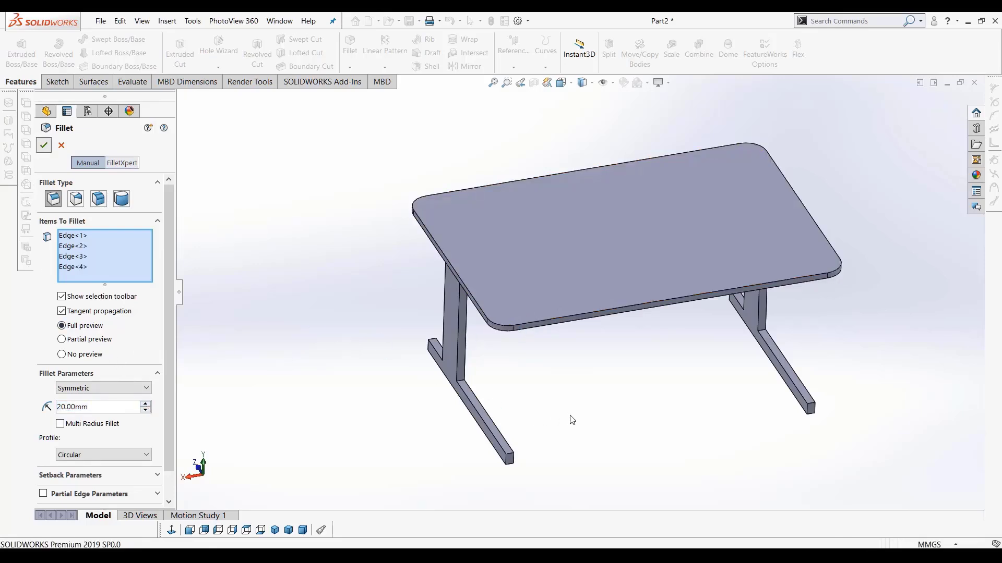
# Fillet the whole perimeter of the tabletop's upper face with a 5 mm radius
pyautogui.moveTo(617, 375); pyautogui.dragTo(603, 406, button='middle')
pyautogui.scroll(-4, 561, 299)
pyautogui.scroll(3, 561, 299)
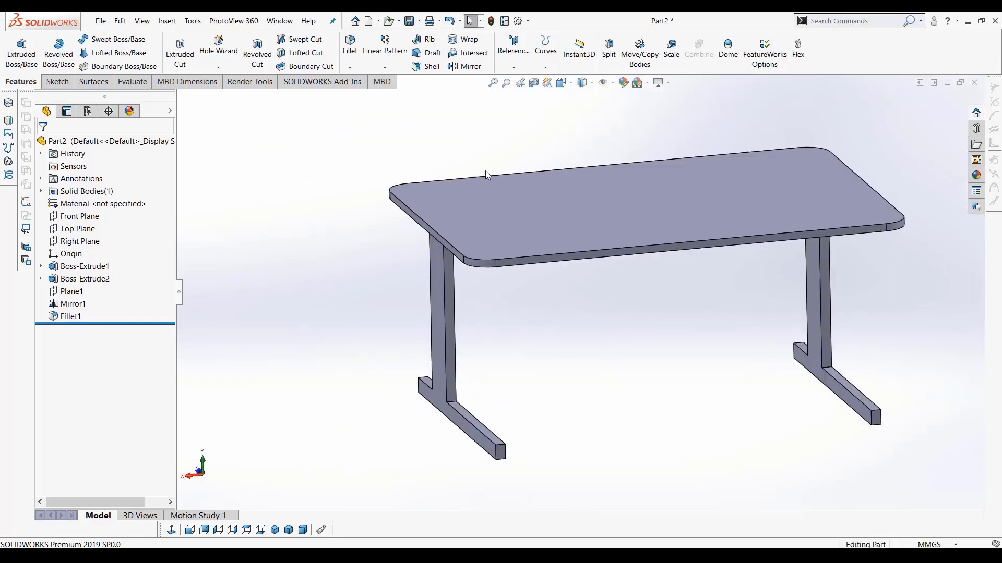
pyautogui.click(350, 44)
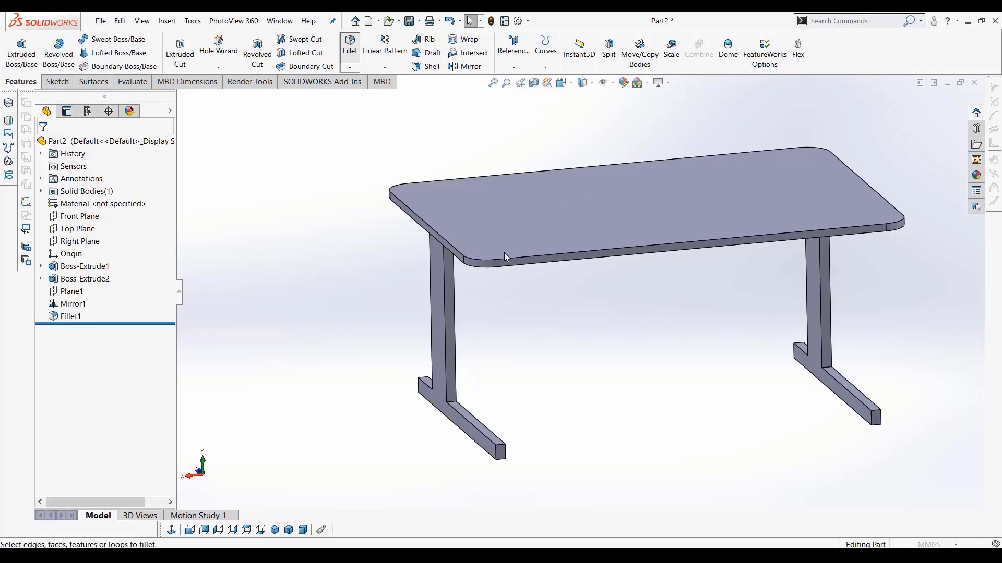
pyautogui.click(526, 202)
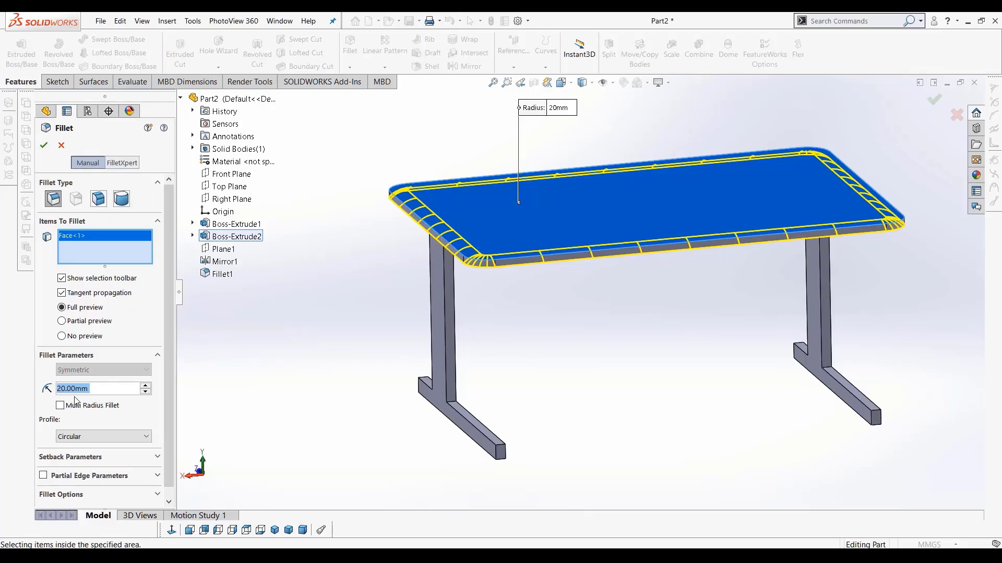
pyautogui.write('5')
pyautogui.press('Return')
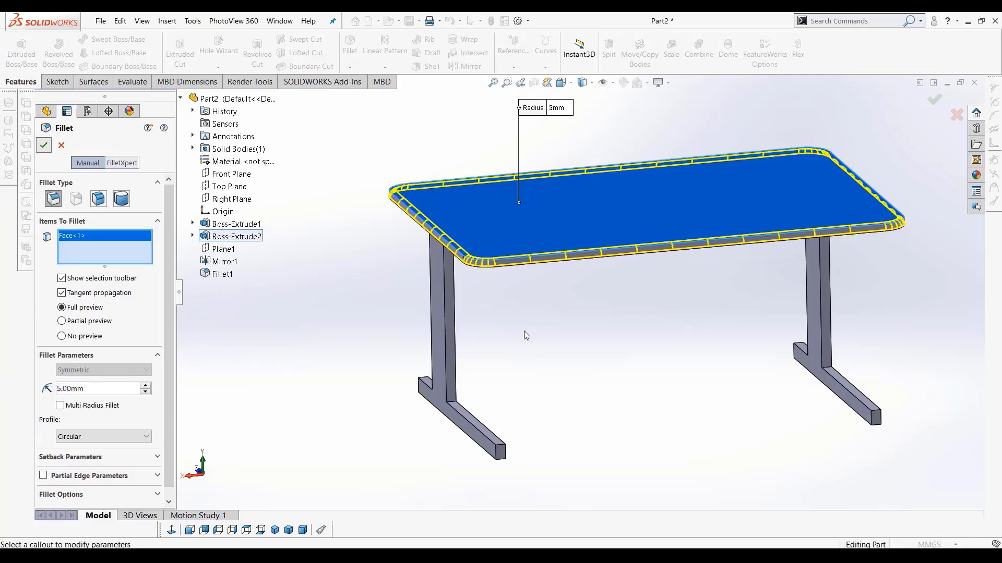
pyautogui.click(44, 145)
# Open a sketch on the underside of the original leg's foot and view it face-on
pyautogui.moveTo(714, 292); pyautogui.dragTo(633, 355, button='middle')
pyautogui.scroll(-5, 626, 357)
pyautogui.scroll(-1, 388, 408)
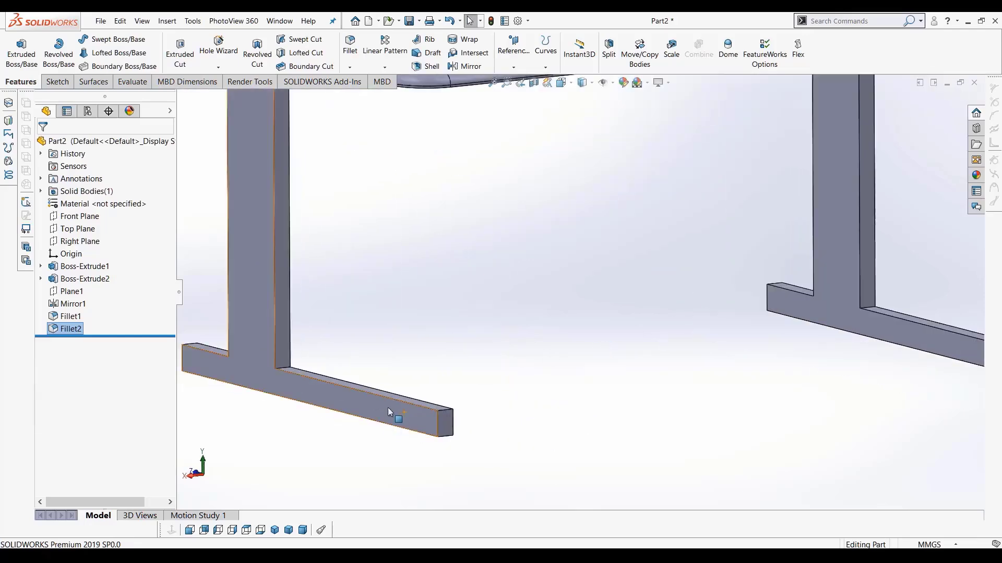
pyautogui.moveTo(387, 408); pyautogui.dragTo(399, 356, button='middle')
pyautogui.scroll(3, 399, 357)
pyautogui.scroll(-3, 484, 378)
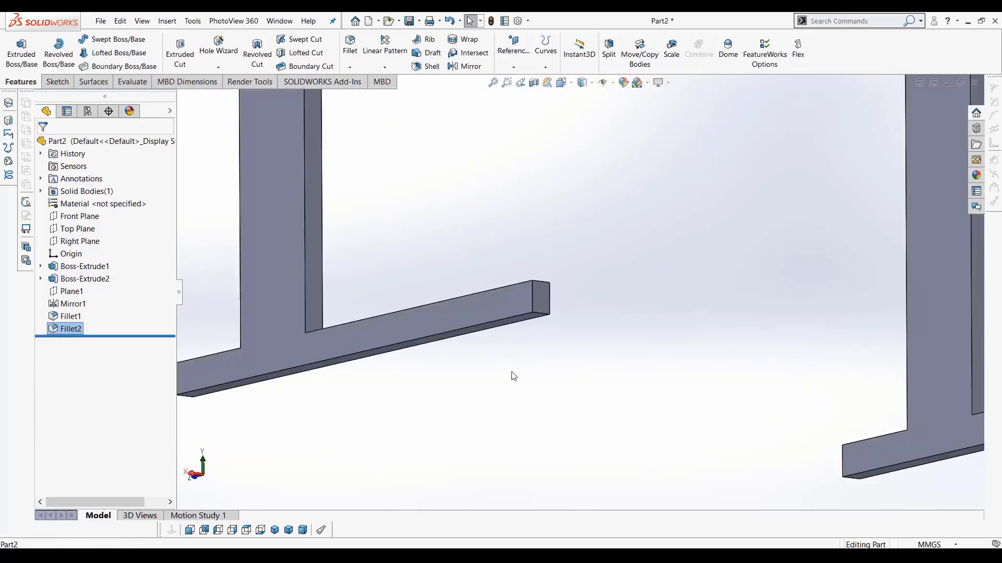
pyautogui.scroll(3, 514, 376)
pyautogui.moveTo(478, 362); pyautogui.dragTo(385, 275, button='middle')
pyautogui.scroll(-4, 386, 338)
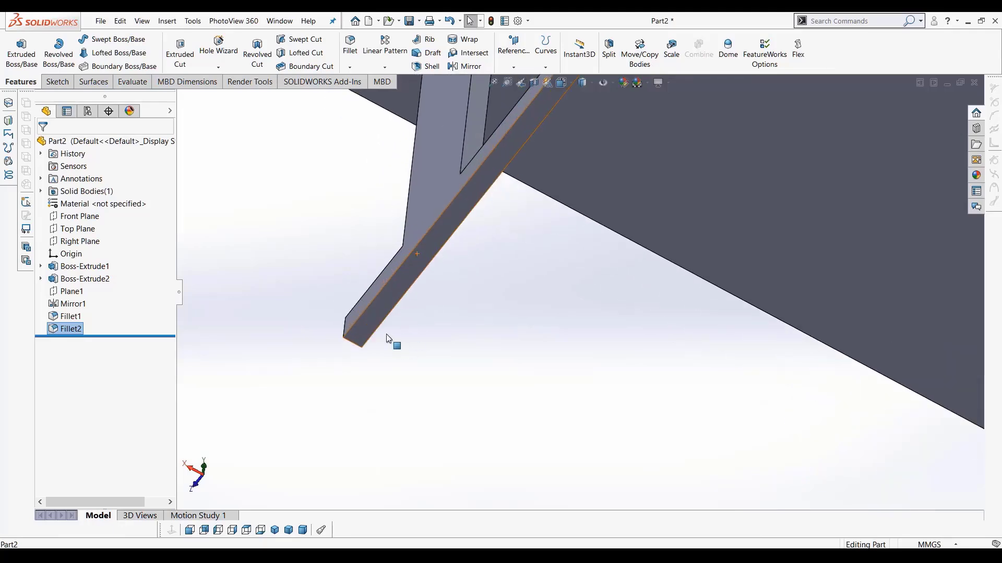
pyautogui.click(371, 320)
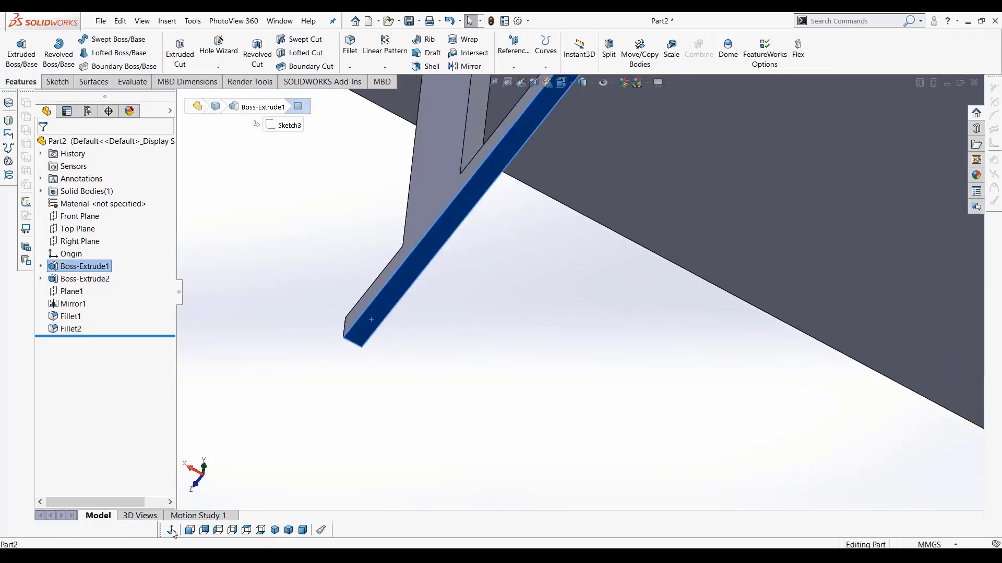
pyautogui.click(172, 530)
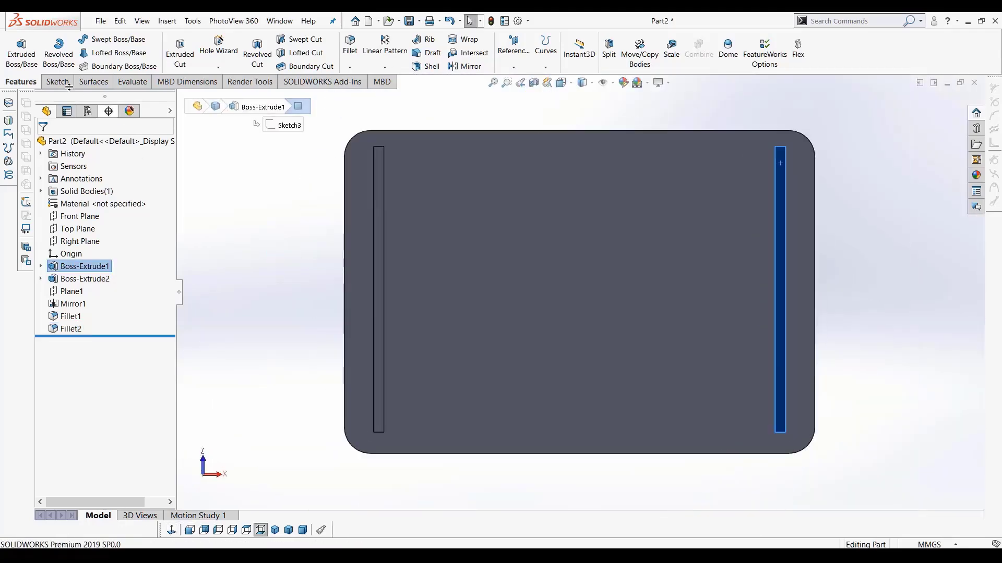
pyautogui.click(57, 82)
pyautogui.click(16, 48)
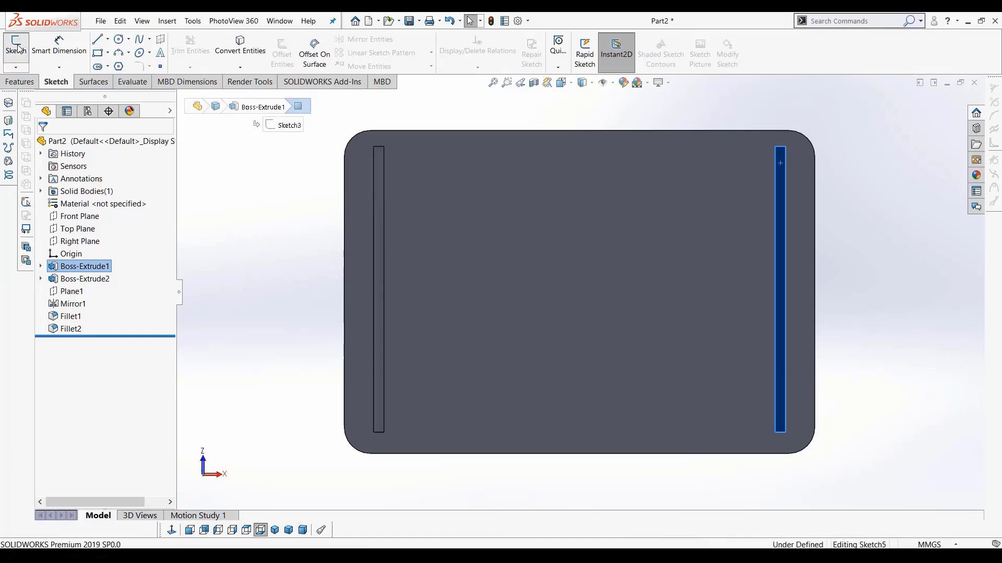
# Sketch a circle of about 1.28 mm radius near one end of the foot, centred across its width
pyautogui.click(120, 42)
pyautogui.scroll(-5, 699, 188)
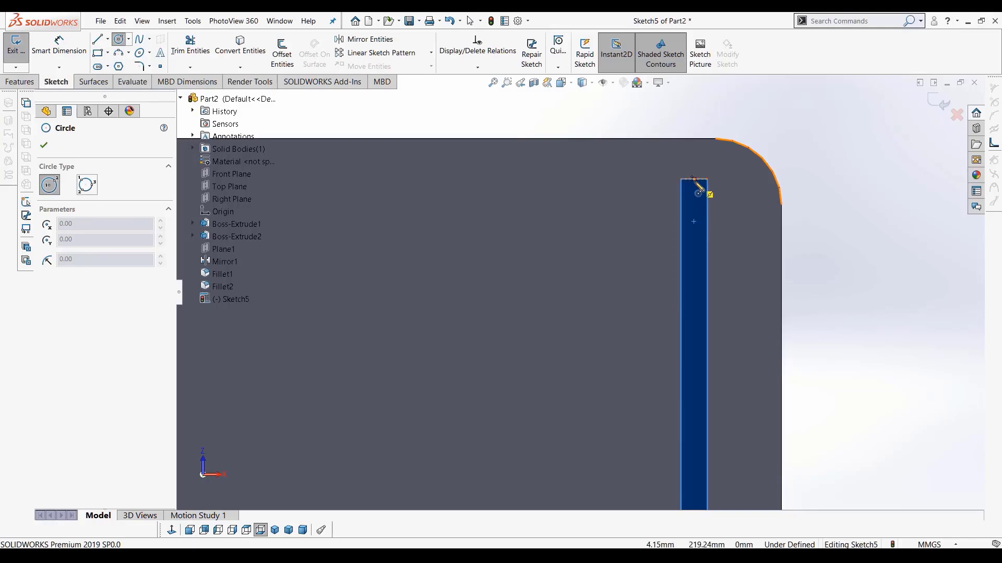
pyautogui.scroll(-1, 698, 189)
pyautogui.scroll(-2, 699, 189)
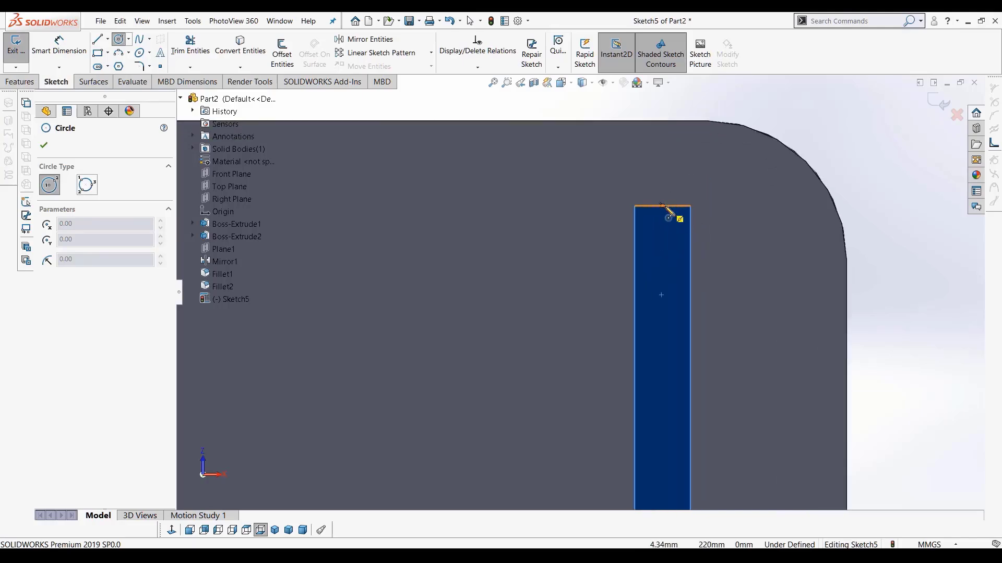
pyautogui.click(662, 205)
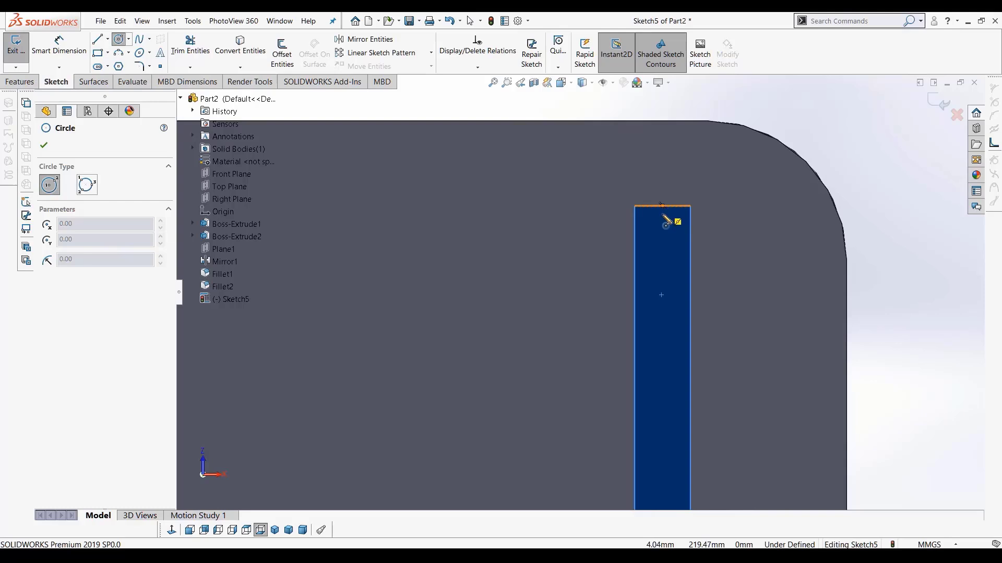
pyautogui.click(661, 273)
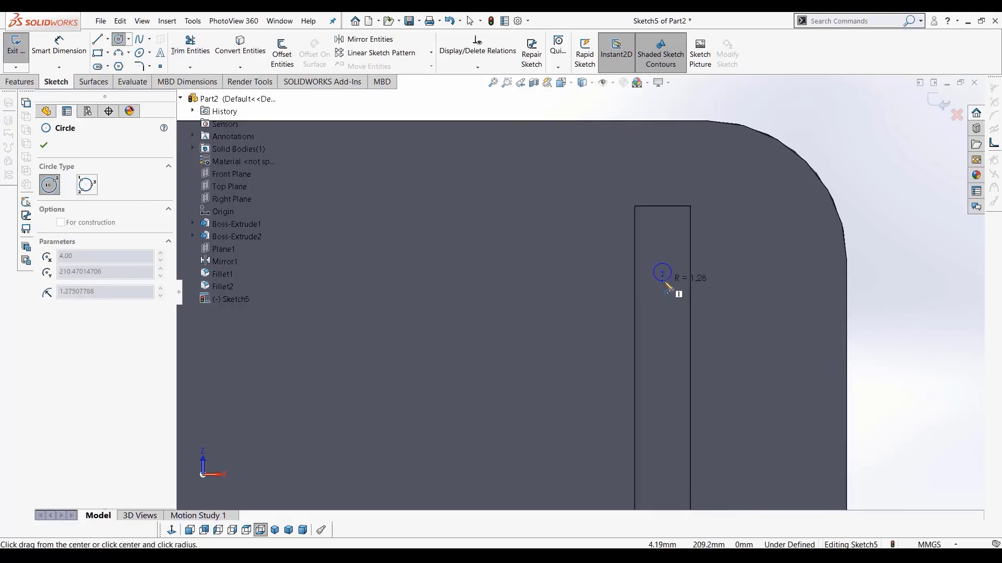
pyautogui.click(667, 286)
# Draw a horizontal centerline joining the midpoints of the inner and outer long edges of the two feet across the tabletop's underside
pyautogui.scroll(5, 667, 360)
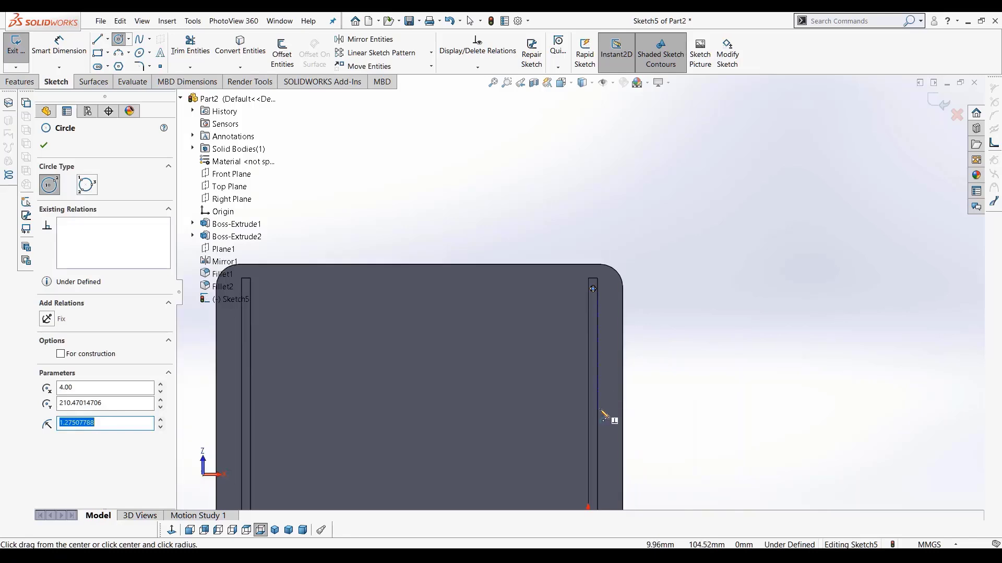
pyautogui.scroll(2, 604, 416)
pyautogui.scroll(-5, 600, 446)
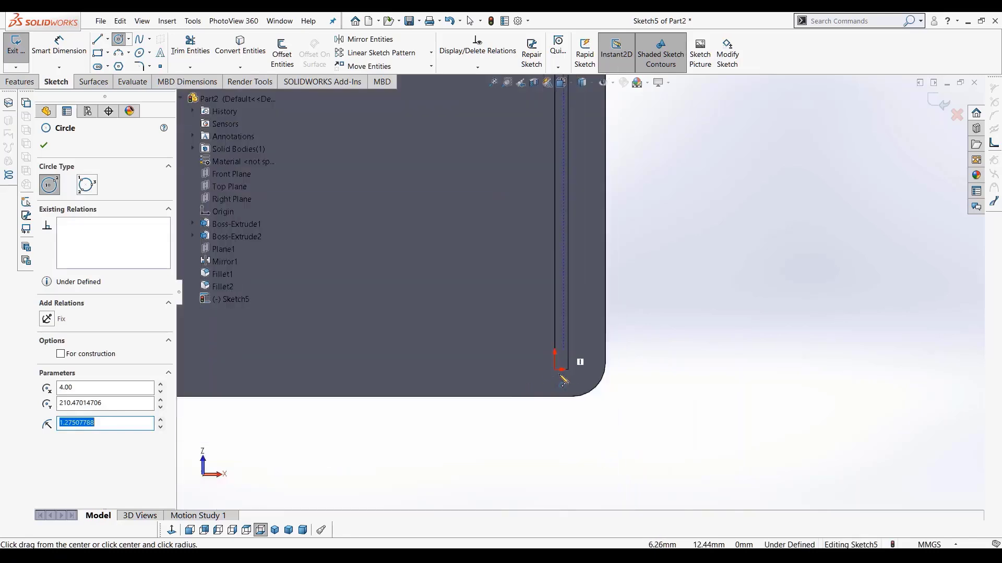
pyautogui.scroll(3, 564, 381)
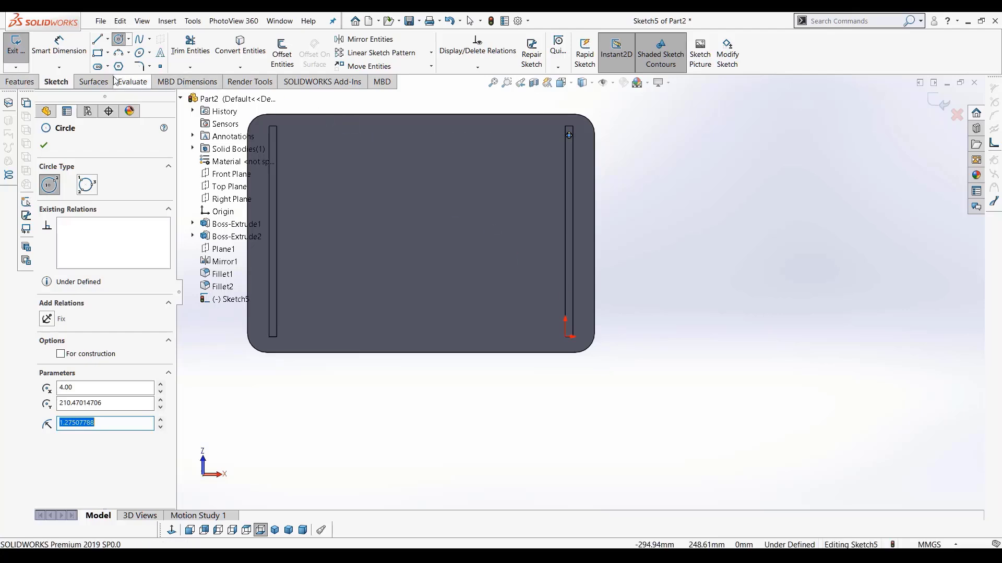
pyautogui.click(108, 40)
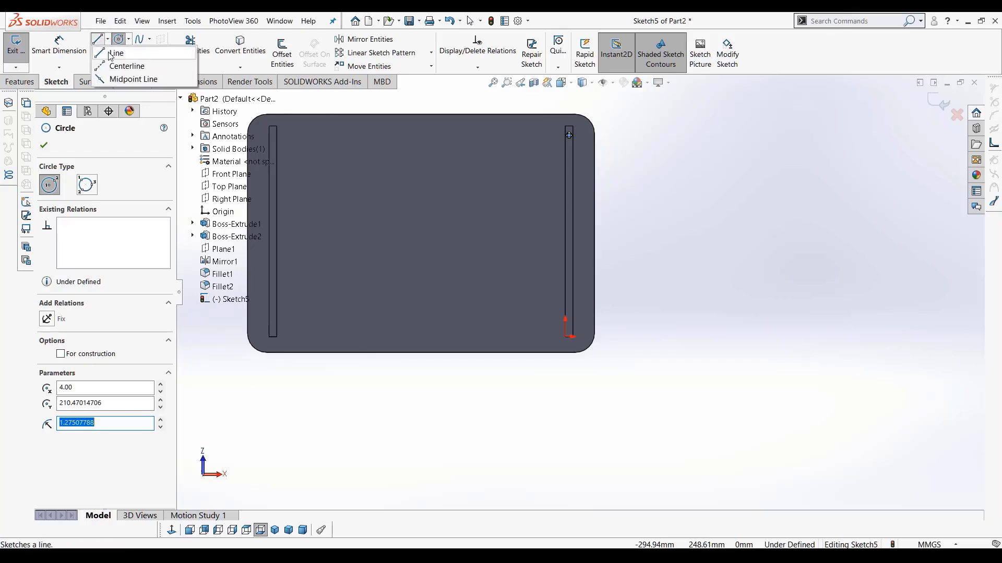
pyautogui.click(122, 67)
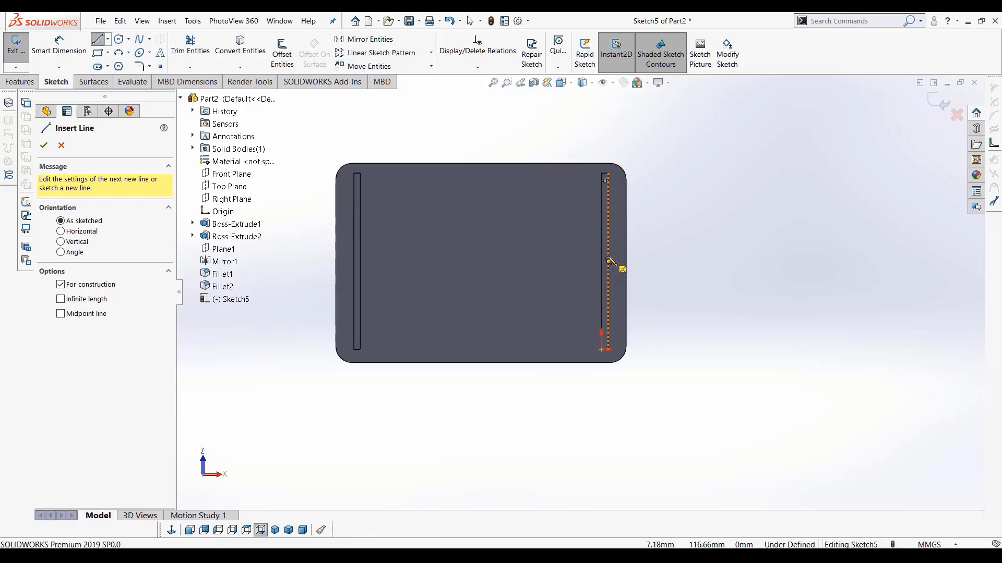
pyautogui.click(608, 262)
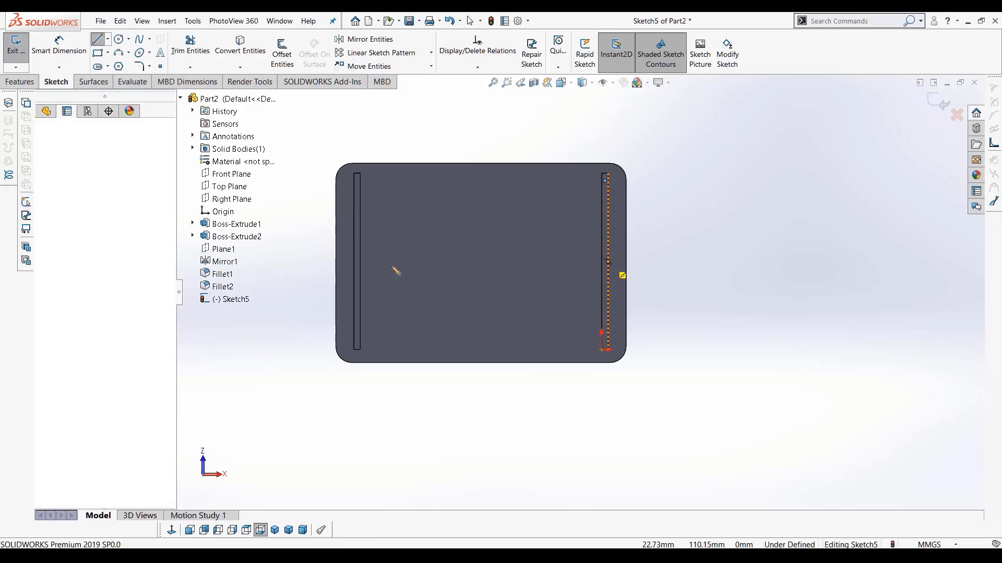
pyautogui.click(360, 261)
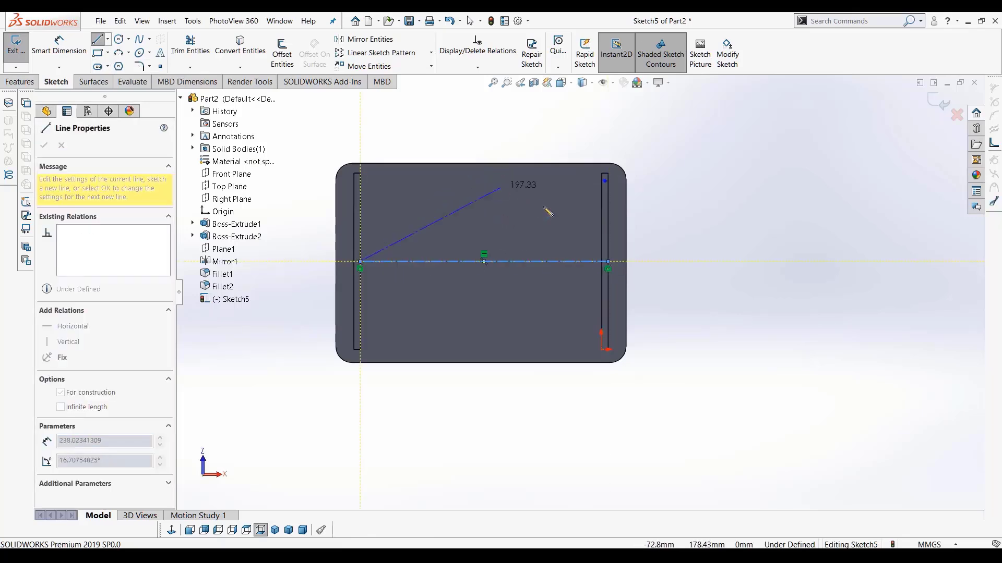
pyautogui.press('Escape')
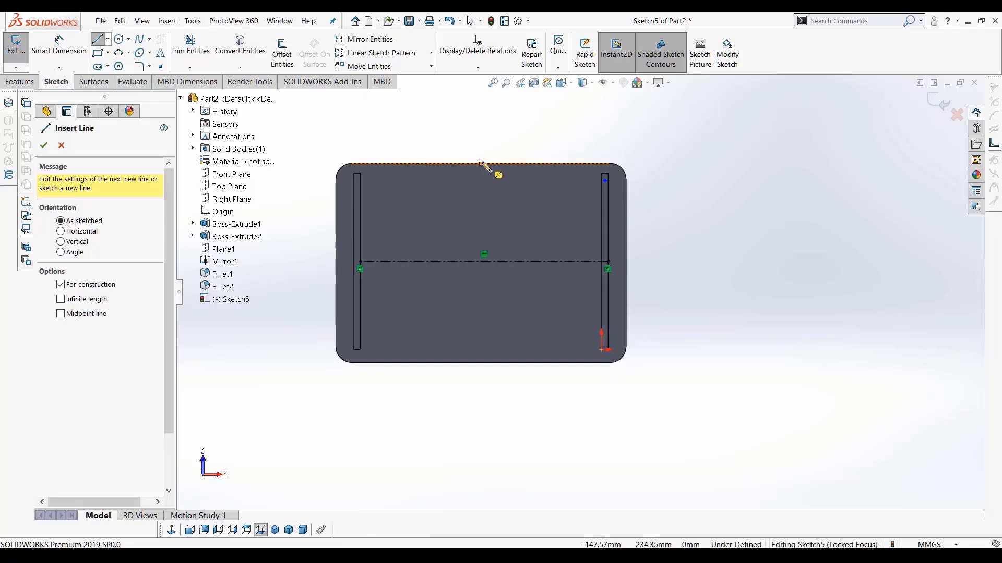
# Draw a vertical centerline from the midpoint of the tabletop's upper long edge, across the horizontal centerline, stopping short of the opposite edge
pyautogui.click(480, 164)
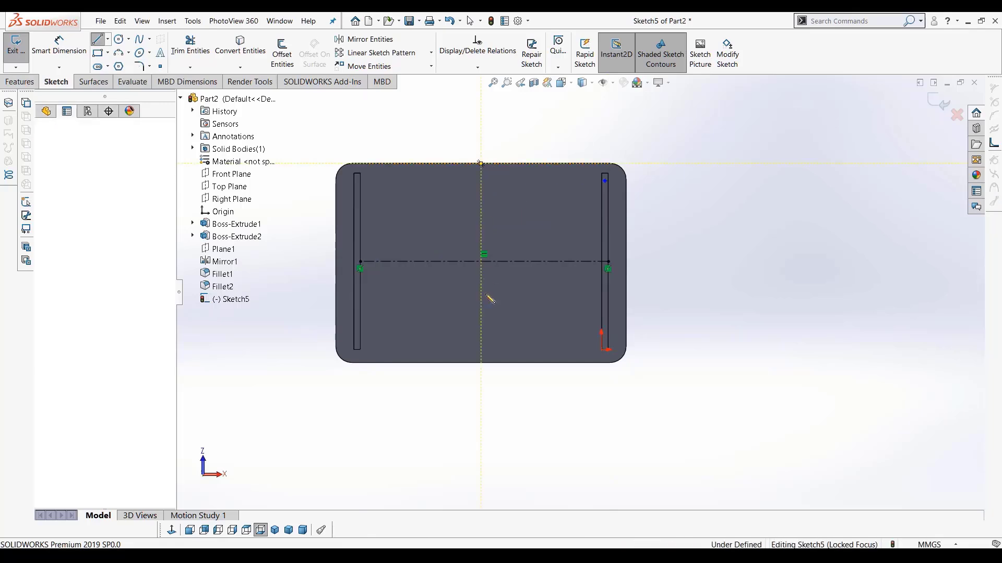
pyautogui.click(481, 335)
pyautogui.press('Escape')
pyautogui.press('Escape')
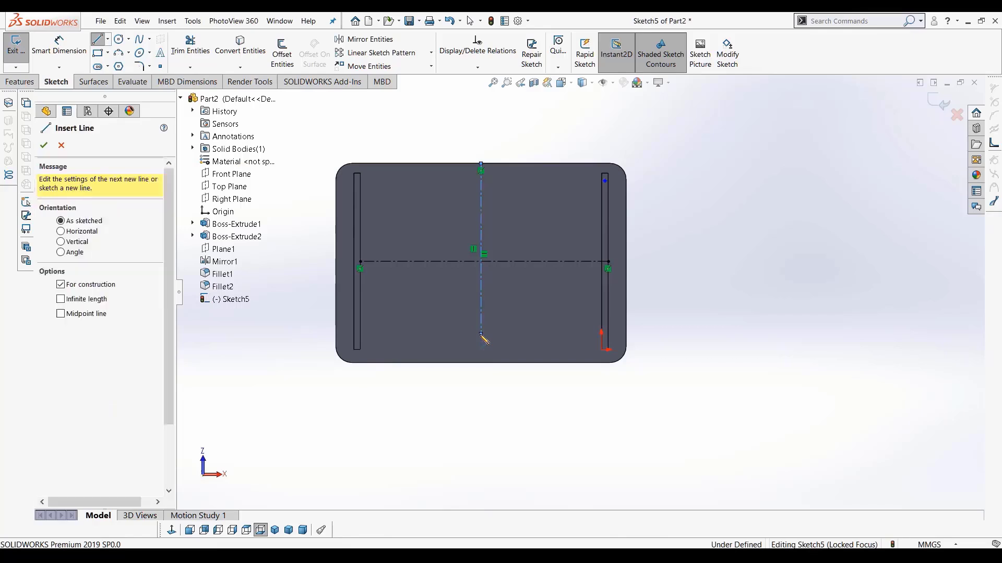
# Mirror the foot circle about the horizontal centerline to the foot's other end, keeping the original
pyautogui.scroll(-3, 617, 147)
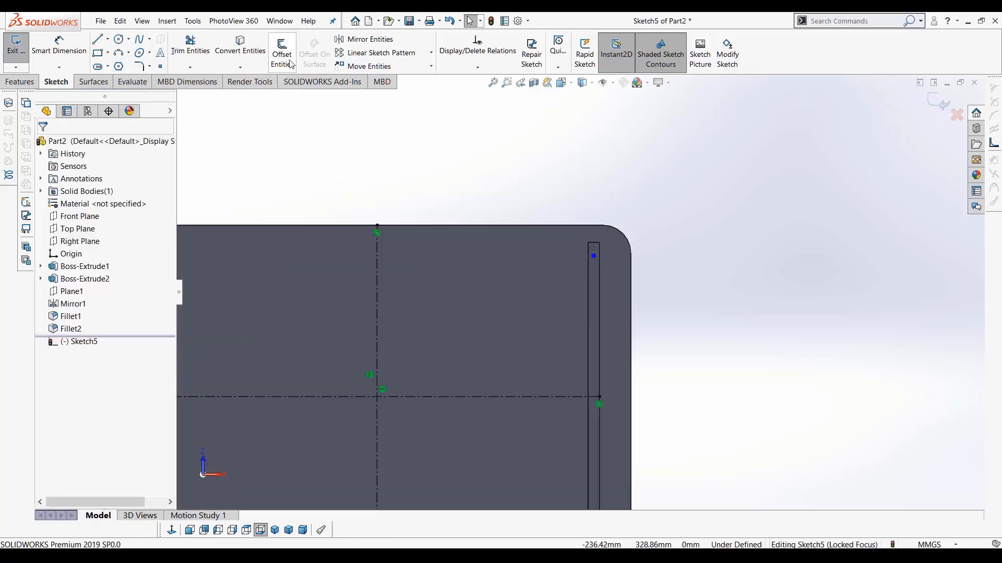
pyautogui.click(360, 42)
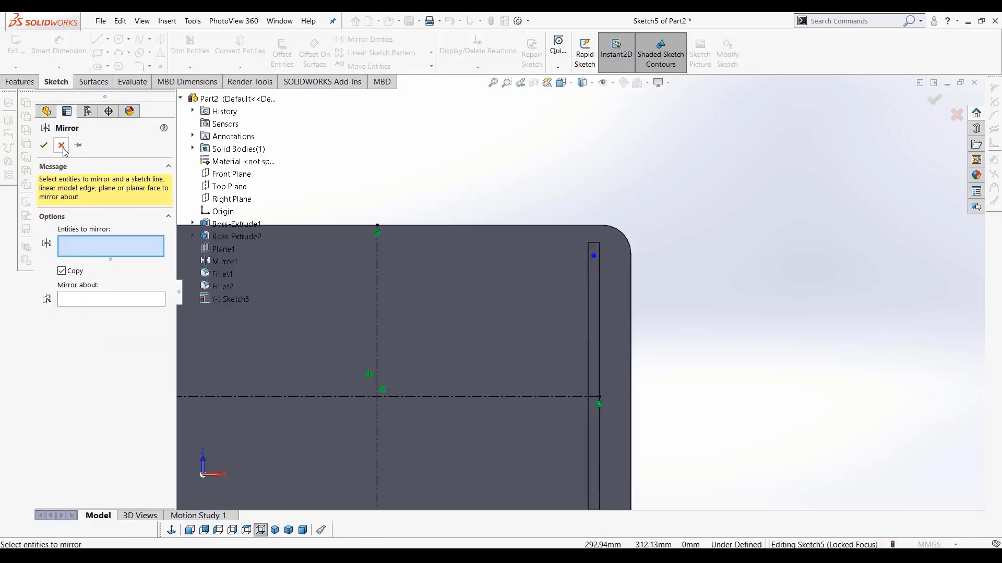
pyautogui.click(61, 147)
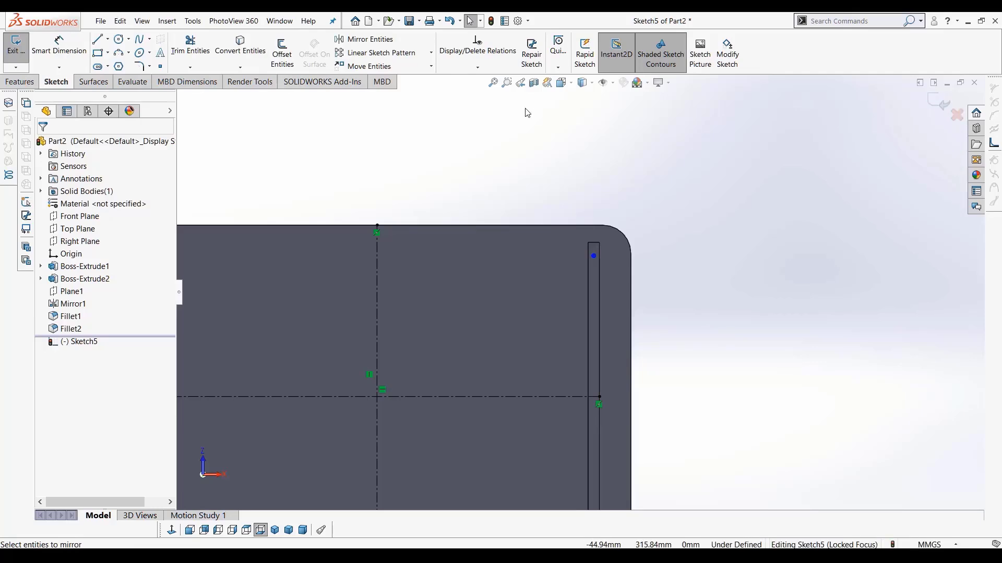
pyautogui.click(365, 39)
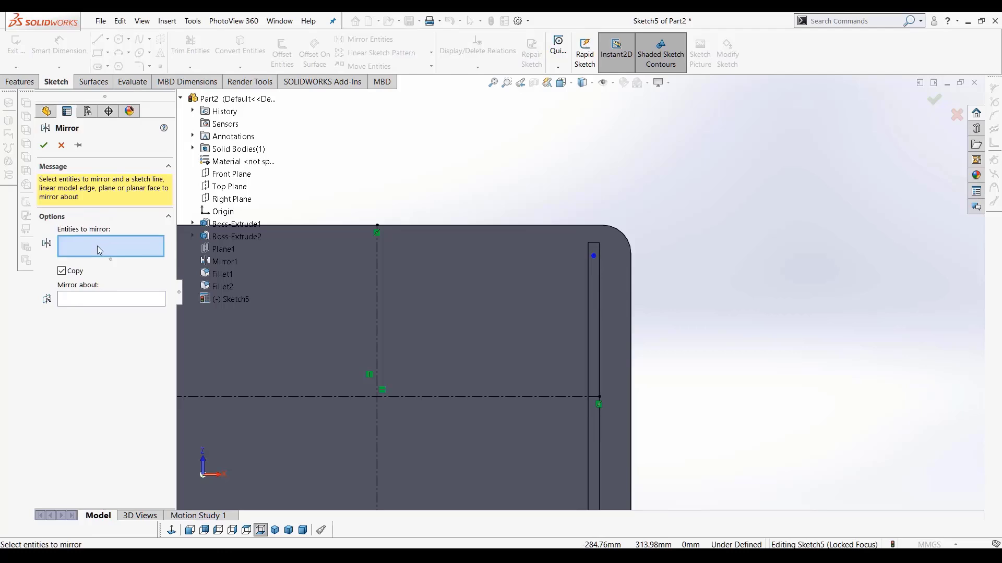
pyautogui.scroll(-3, 600, 268)
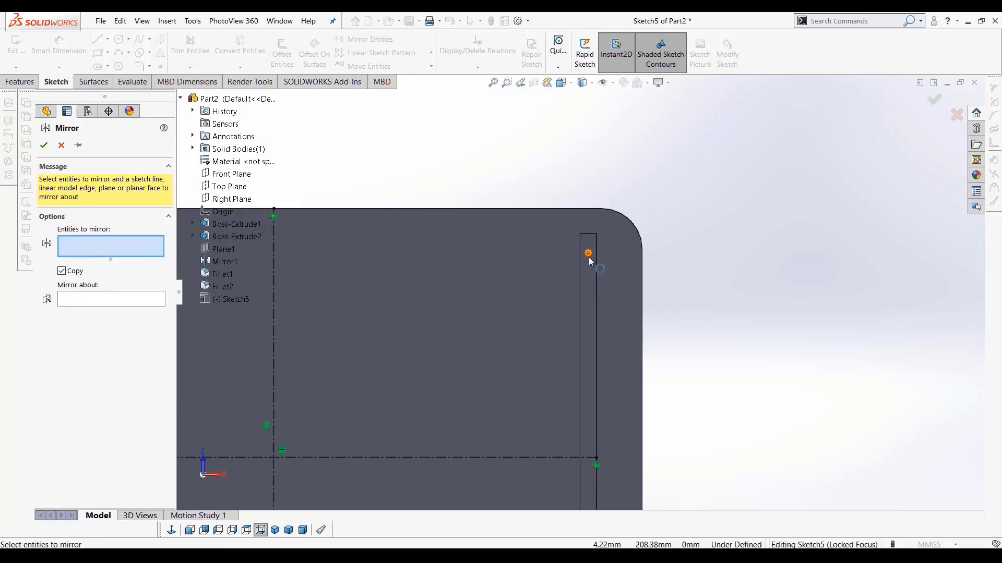
pyautogui.click(589, 257)
pyautogui.scroll(4, 569, 312)
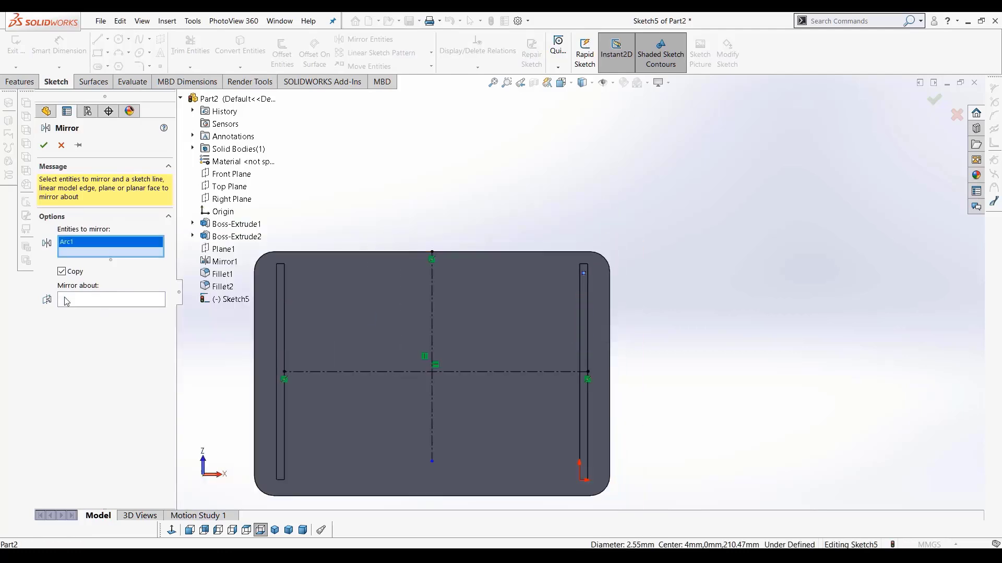
pyautogui.click(95, 301)
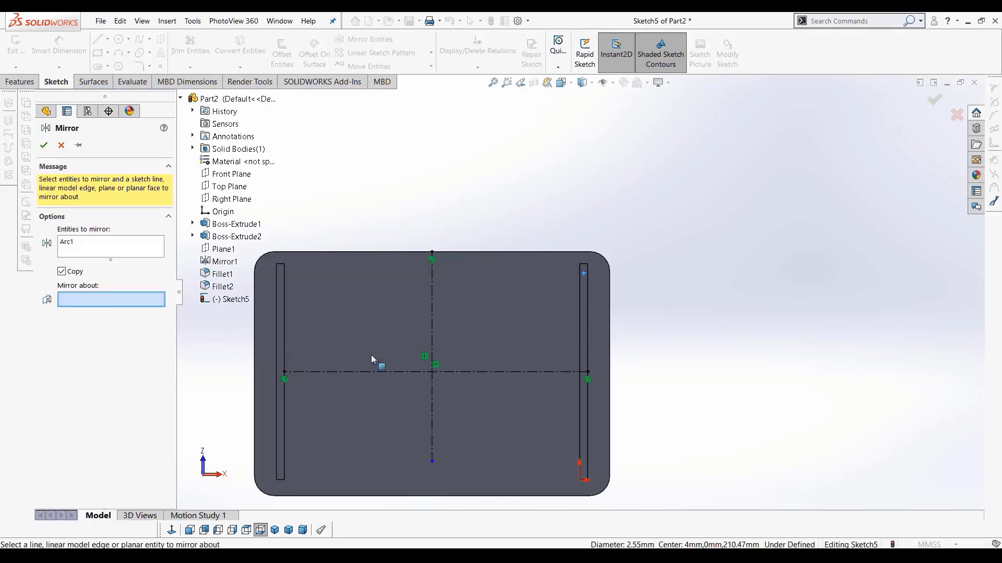
pyautogui.click(546, 372)
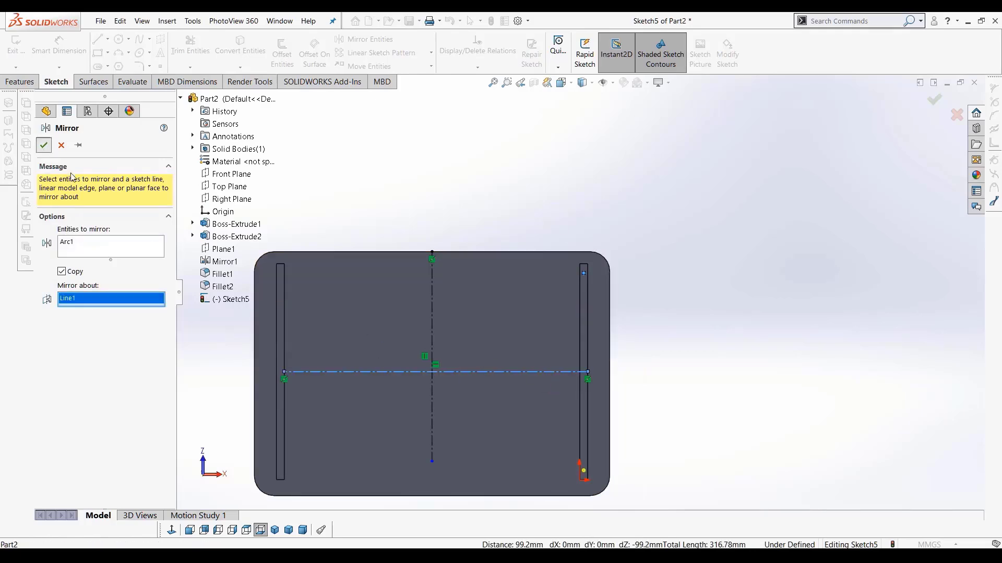
pyautogui.click(44, 145)
# Test the mirrored pair's symmetry by moving the original circle off the foot, and undo the move
pyautogui.scroll(-8, 590, 474)
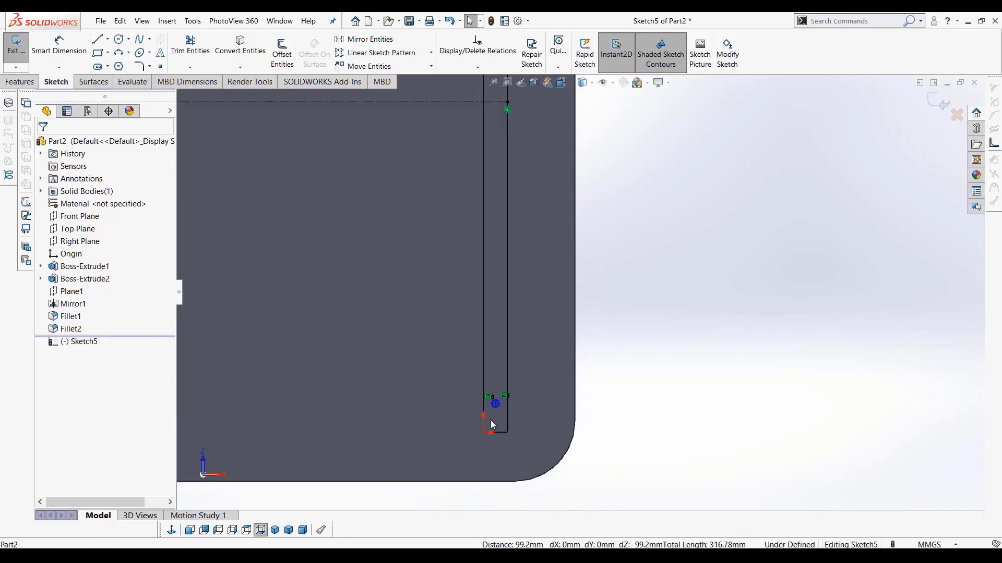
pyautogui.scroll(5, 490, 421)
pyautogui.scroll(-3, 555, 141)
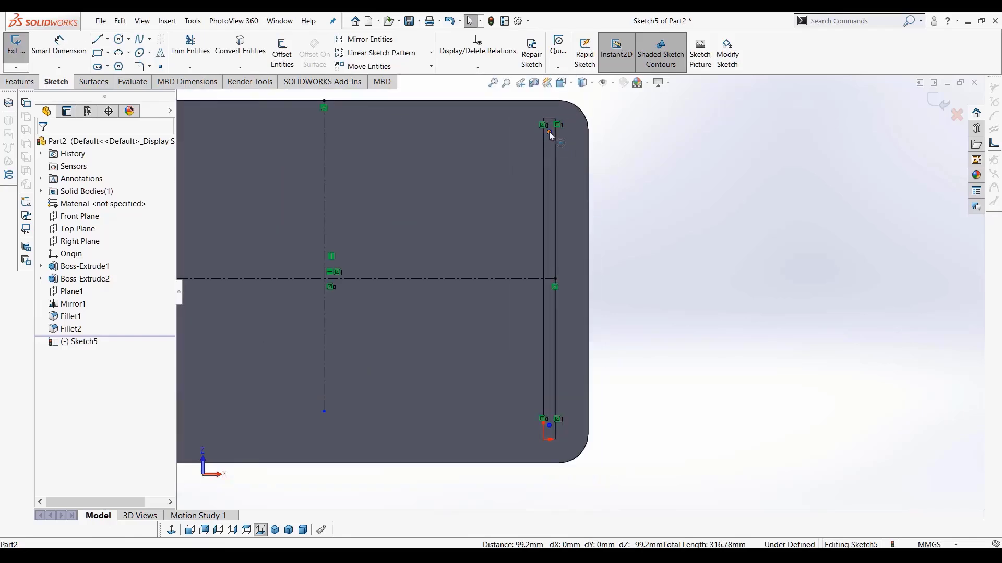
pyautogui.moveTo(549, 132); pyautogui.dragTo(495, 207)
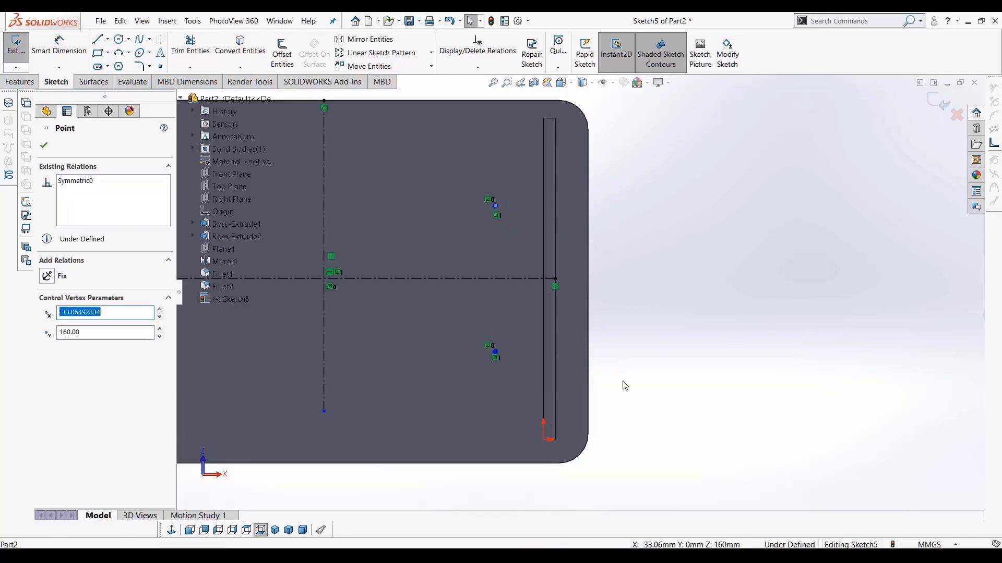
pyautogui.hotkey('ctrl', 'z')
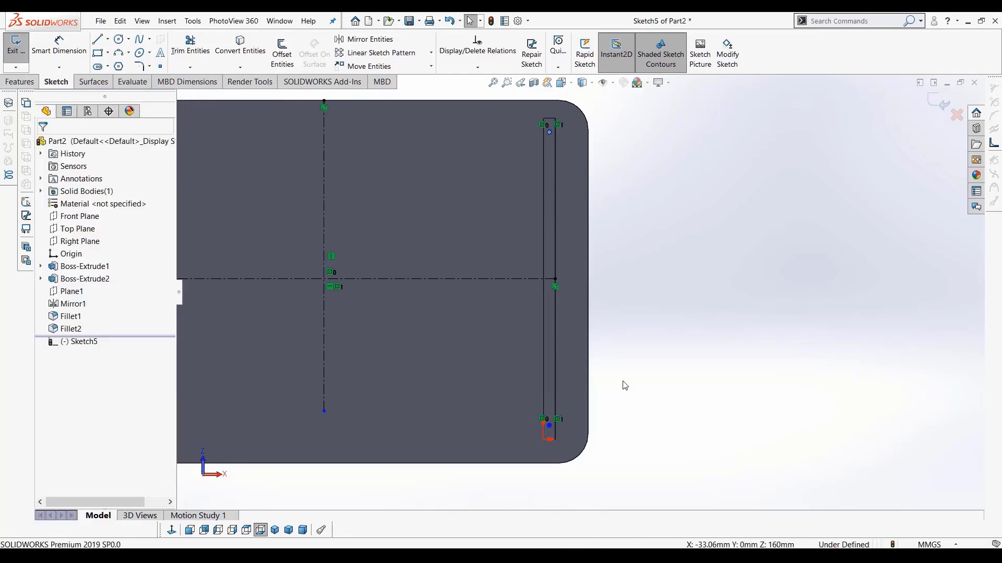
pyautogui.press('f')
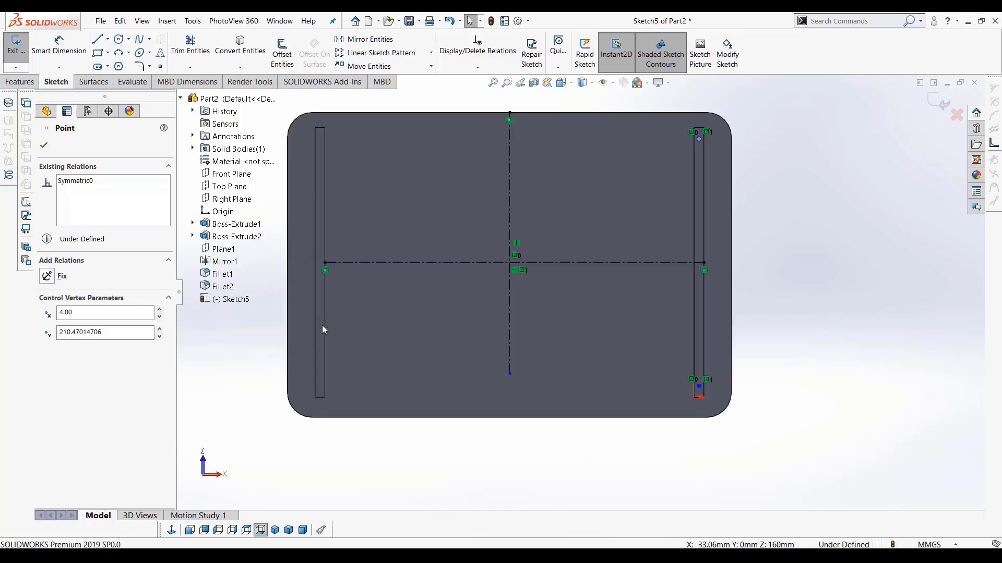
pyautogui.click(854, 259)
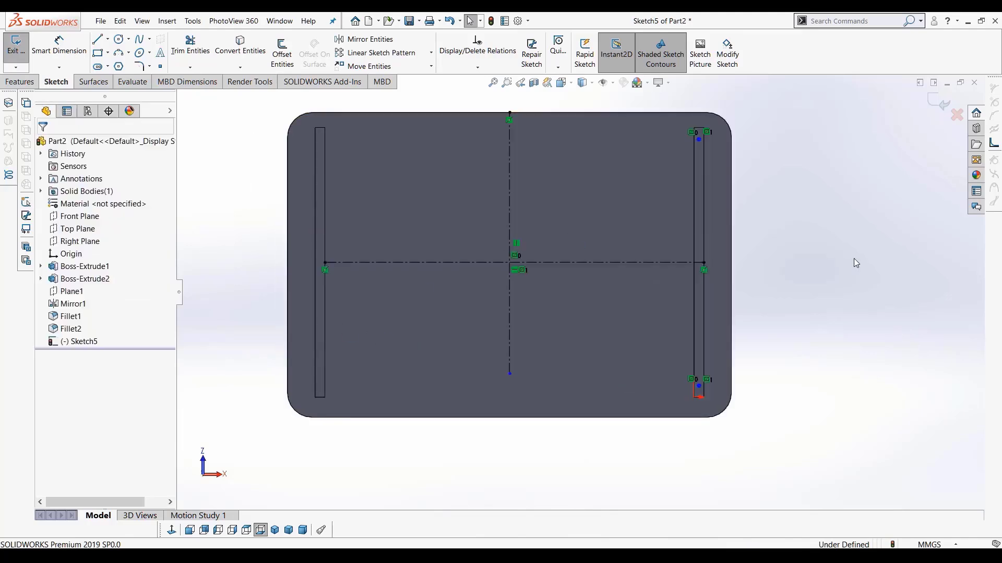
# Mirror both foot circles about the vertical centerline onto the opposite leg's foot, keeping the originals
pyautogui.click(389, 42)
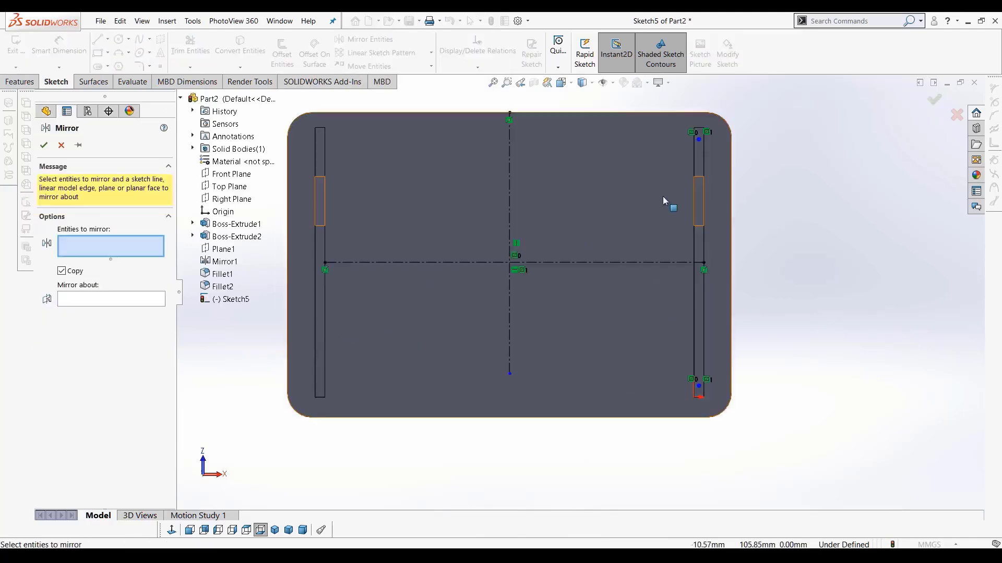
pyautogui.click(703, 141)
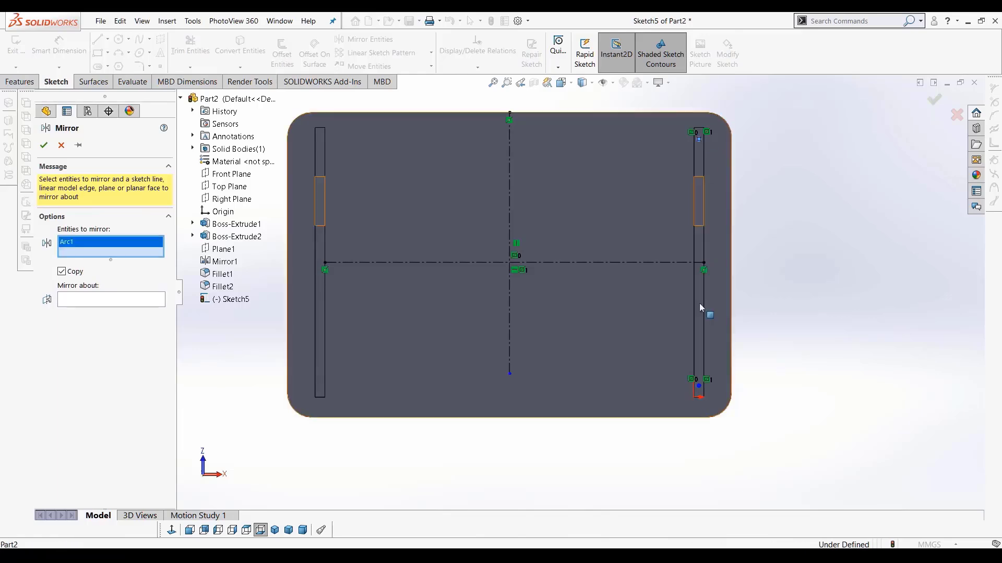
pyautogui.click(701, 385)
pyautogui.click(701, 385)
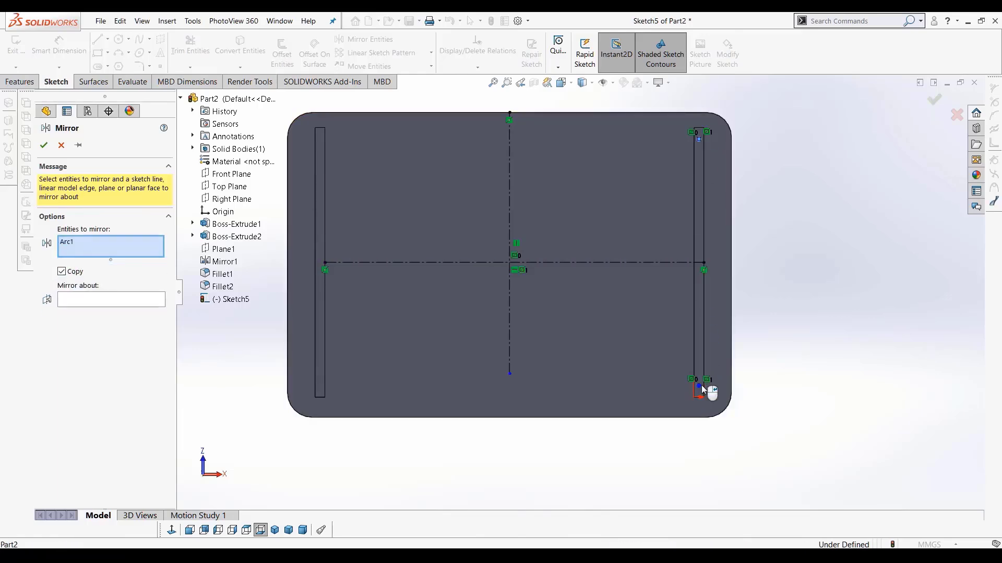
pyautogui.scroll(-4, 701, 390)
pyautogui.click(645, 349)
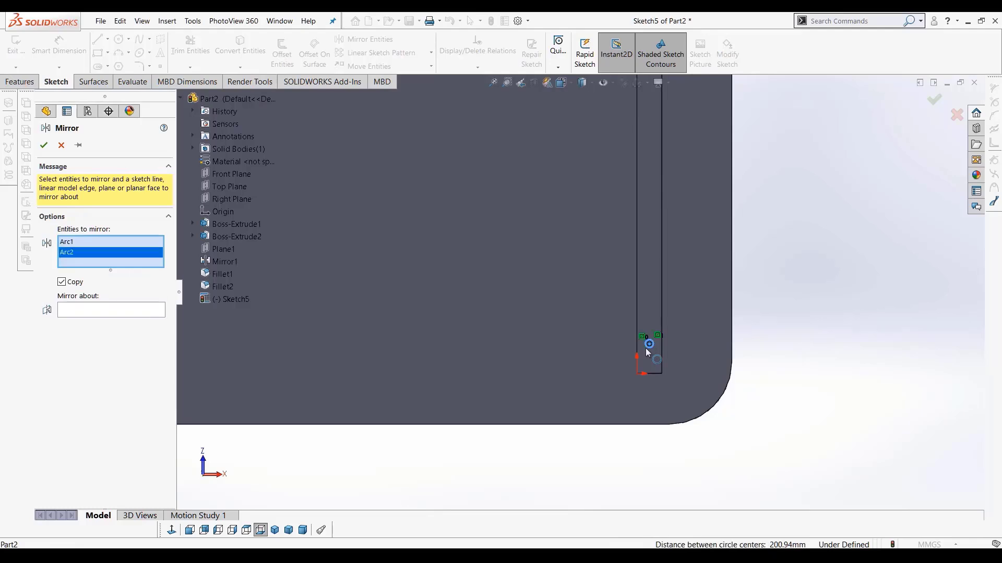
pyautogui.scroll(5, 649, 351)
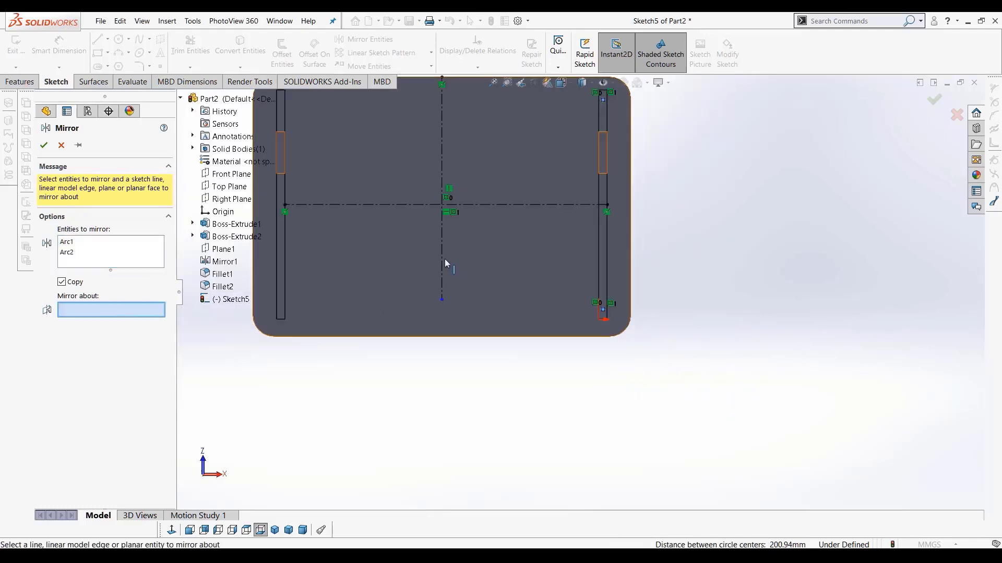
pyautogui.click(442, 259)
pyautogui.click(44, 145)
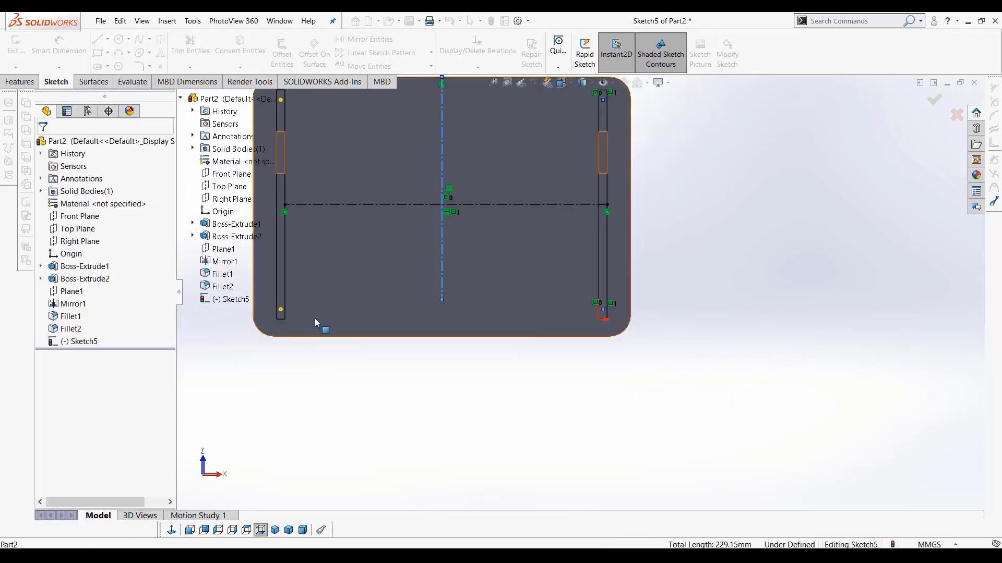
# Extrude the four foot circles outward from the feet as a 6 mm blind boss merged with the body
pyautogui.scroll(3, 438, 244)
pyautogui.moveTo(437, 256)
pyautogui.mouseDown(button='middle')
pyautogui.moveTo(516, 235)
pyautogui.moveTo(499, 228)
pyautogui.mouseUp(button='middle')
pyautogui.click(20, 82)
pyautogui.click(30, 53)
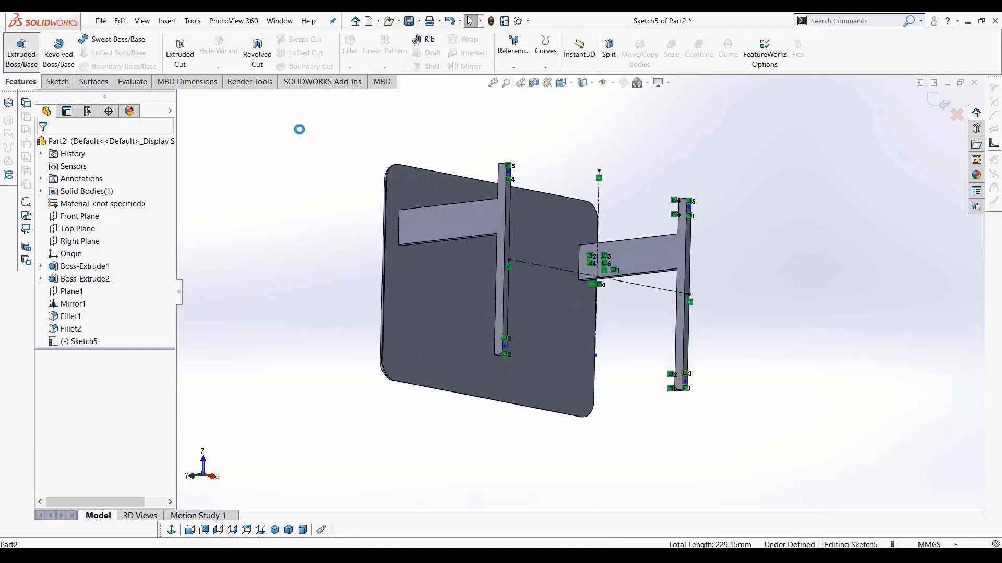
pyautogui.scroll(-3, 538, 201)
pyautogui.moveTo(537, 201); pyautogui.dragTo(654, 153, button='middle')
pyautogui.scroll(-4, 655, 153)
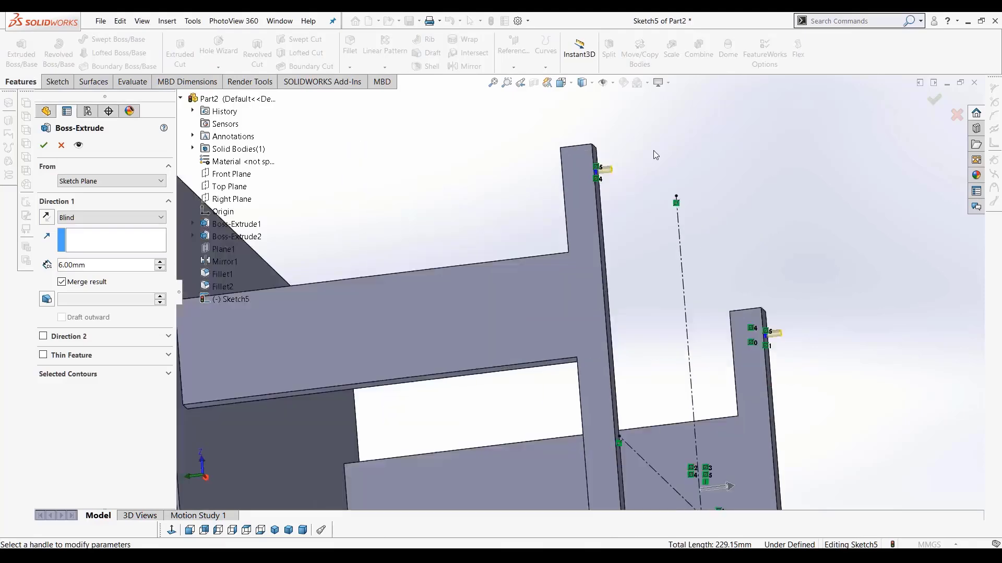
pyautogui.click(45, 146)
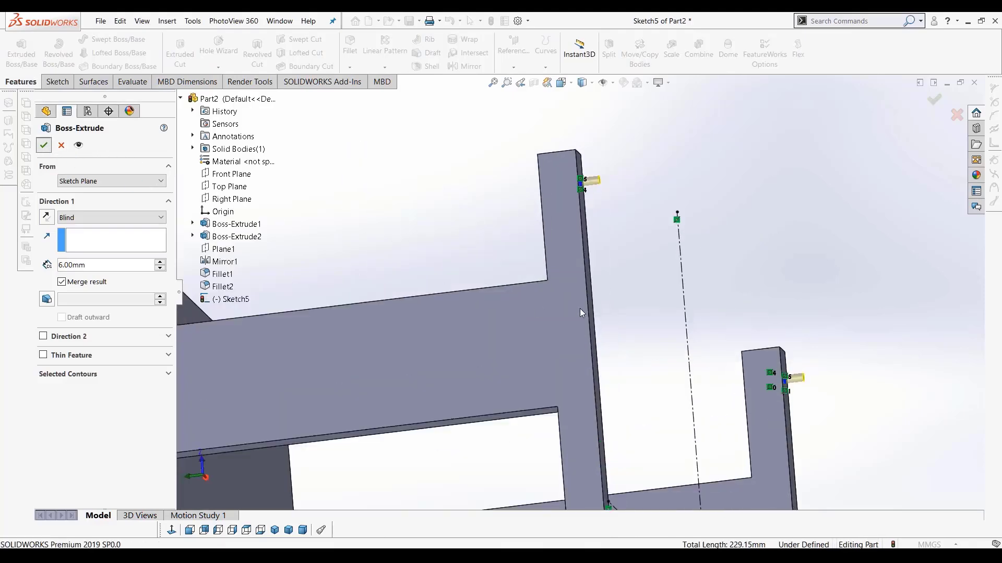
pyautogui.scroll(5, 609, 269)
pyautogui.scroll(-8, 602, 287)
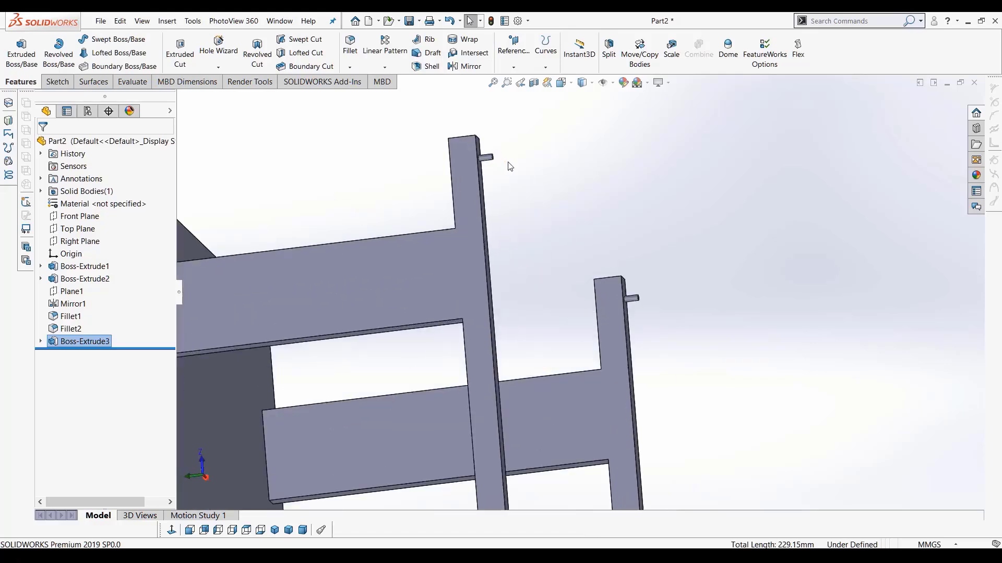
pyautogui.scroll(-6, 509, 166)
pyautogui.scroll(-6, 529, 220)
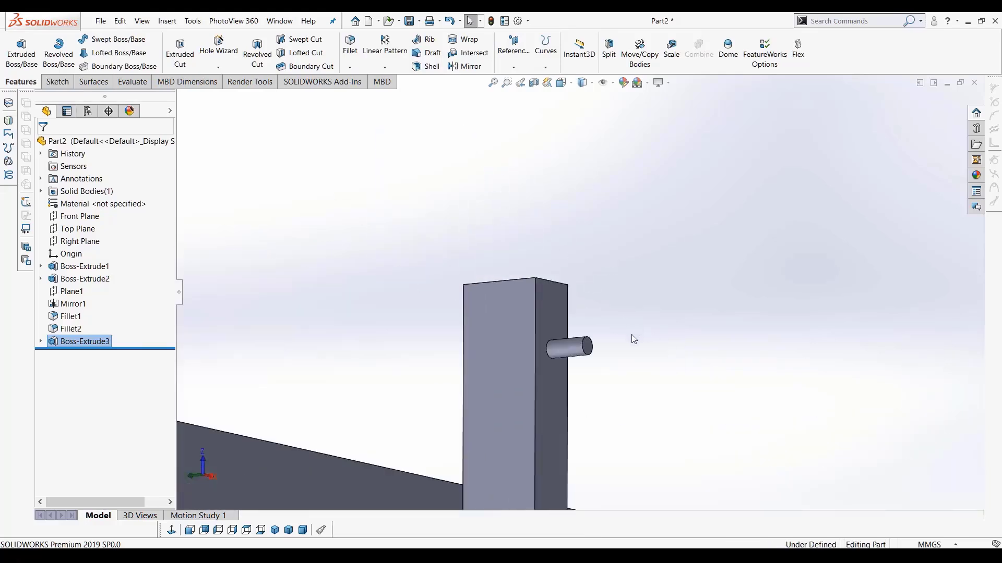
# Start a sketch on a peg's end face and draw a circle of about 6.4 mm radius centred on that peg
pyautogui.click(476, 269)
pyautogui.scroll(5, 538, 321)
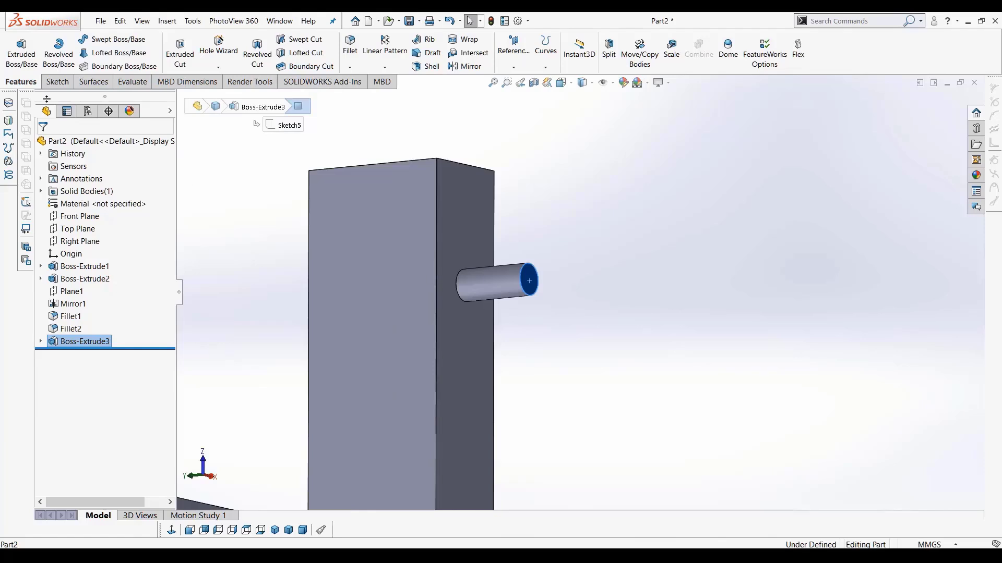
pyautogui.click(57, 82)
pyautogui.click(118, 39)
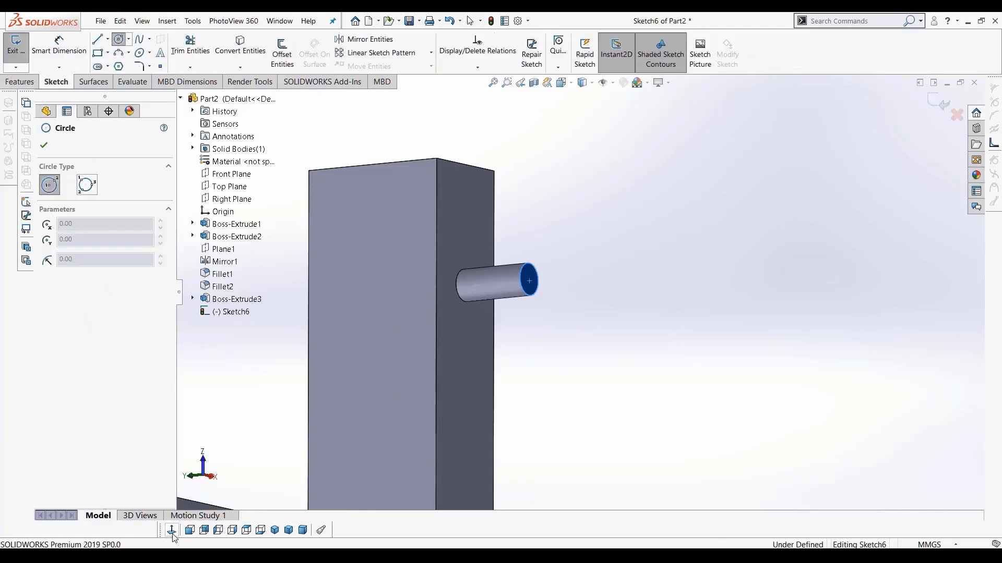
pyautogui.scroll(-12, 395, 182)
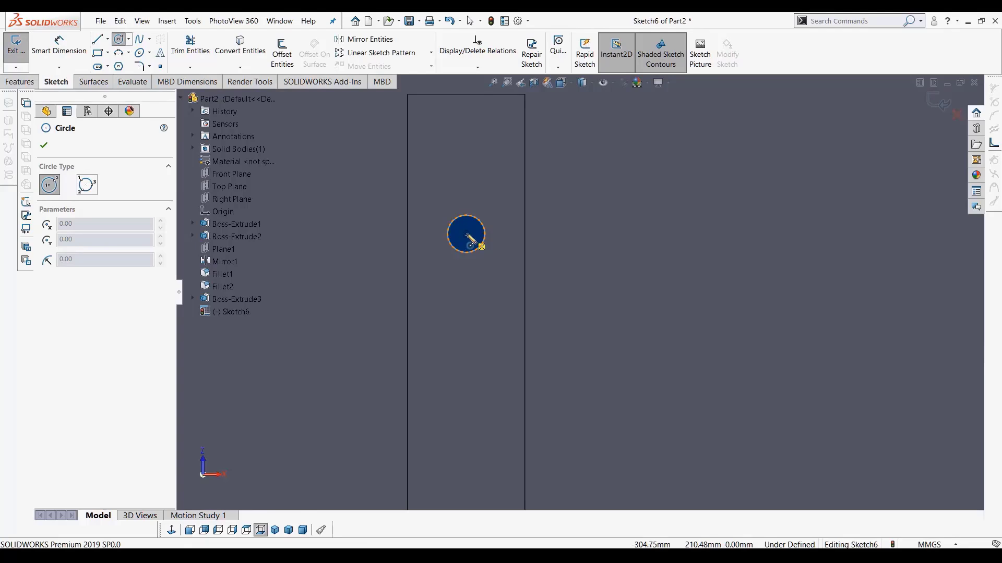
pyautogui.click(466, 234)
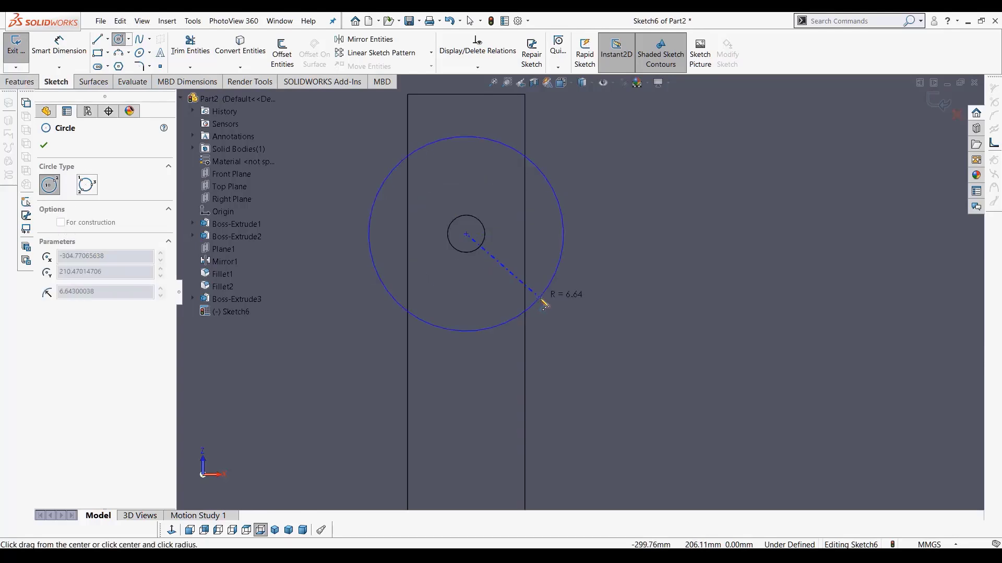
pyautogui.click(540, 298)
pyautogui.scroll(8, 550, 307)
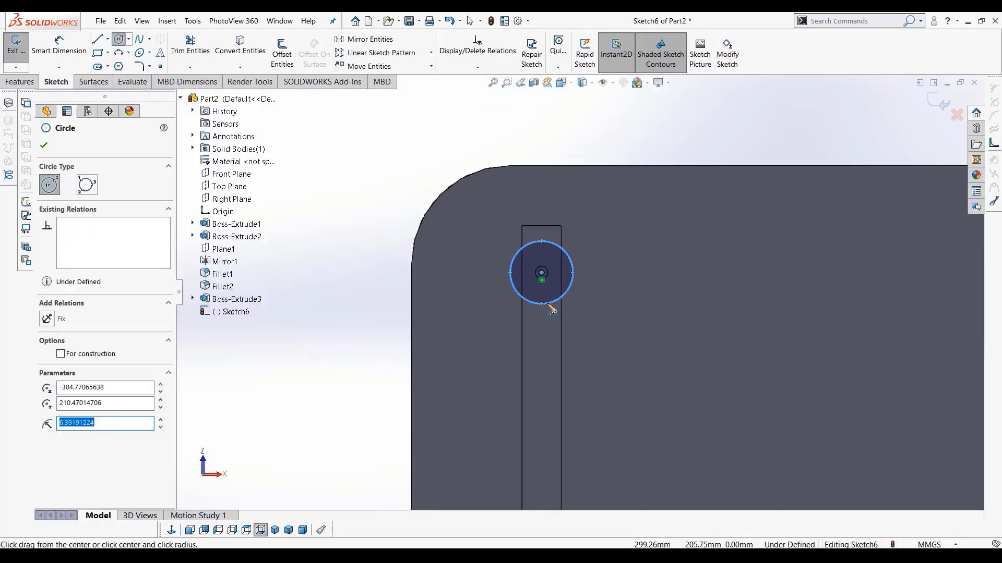
# Draw a circle of about 6.9 mm radius centred on the peg at the same foot's other end
pyautogui.scroll(6, 610, 414)
pyautogui.scroll(-4, 605, 418)
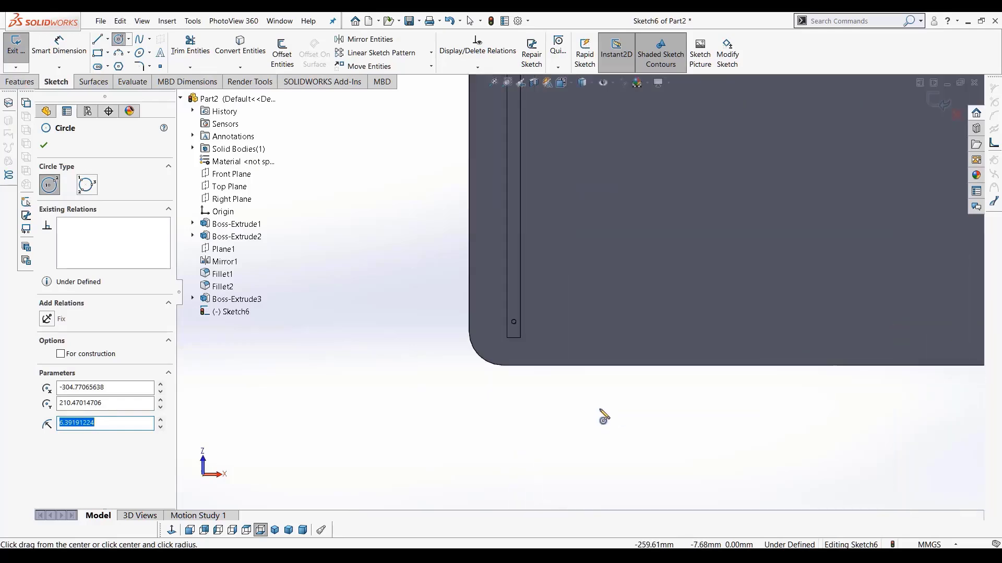
pyautogui.scroll(-3, 466, 308)
pyautogui.scroll(-3, 466, 309)
pyautogui.scroll(-5, 652, 397)
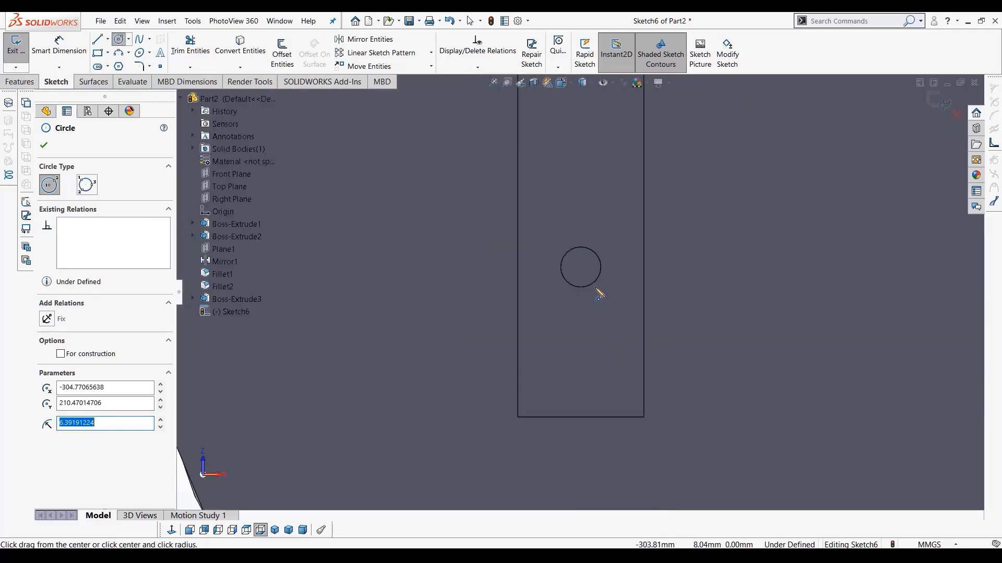
pyautogui.click(582, 267)
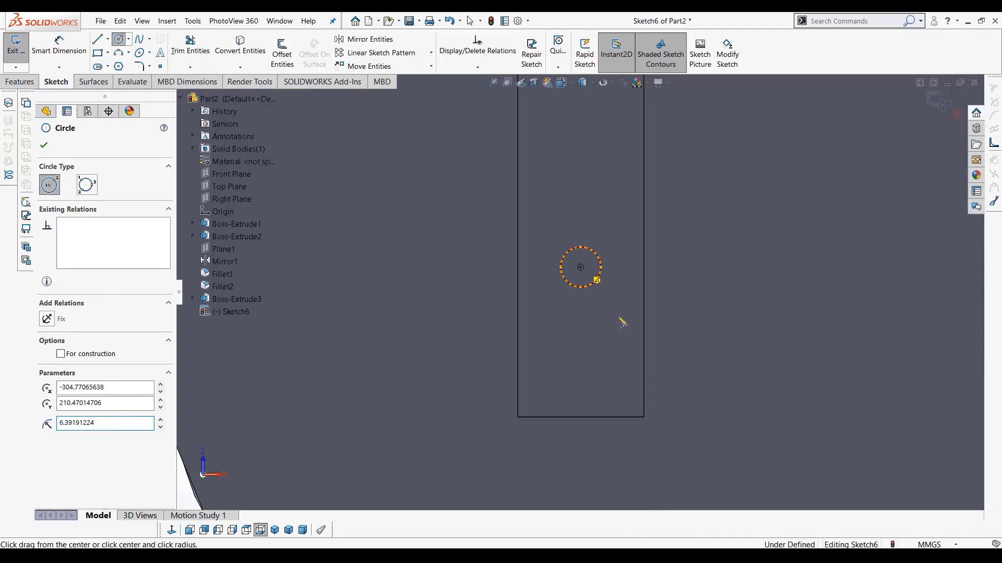
pyautogui.click(659, 343)
pyautogui.scroll(3, 679, 349)
pyautogui.scroll(5, 712, 364)
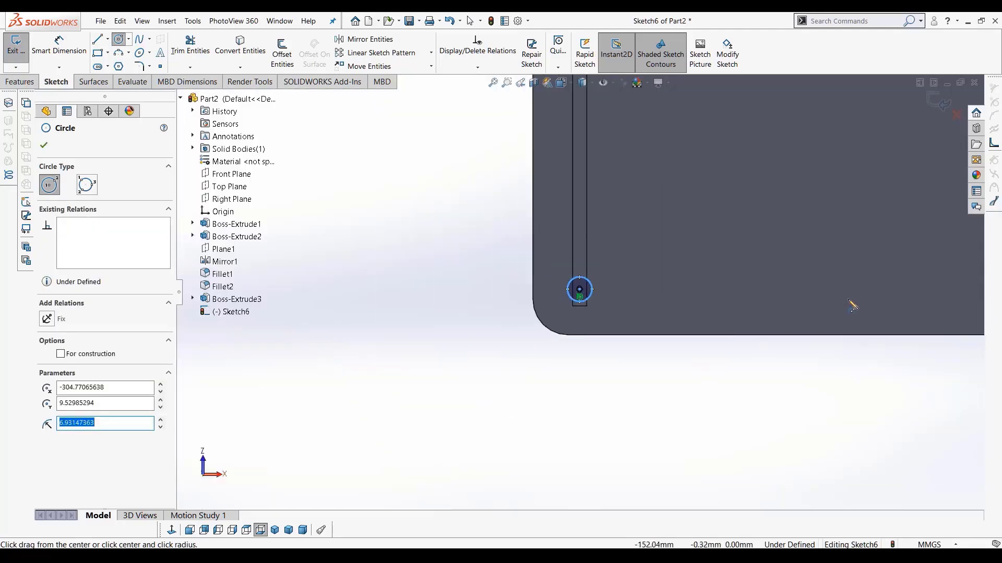
# Draw a circle of about 5.8 mm radius centred on the opposite foot's peg near the origin
pyautogui.scroll(-3, 850, 302)
pyautogui.scroll(-4, 852, 304)
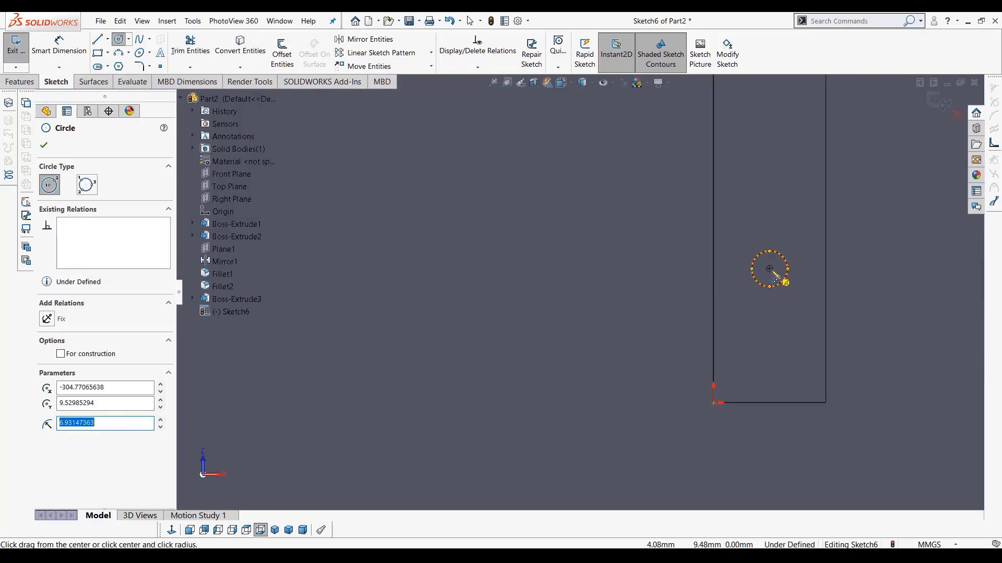
pyautogui.moveTo(770, 269); pyautogui.dragTo(831, 328)
pyautogui.scroll(5, 732, 230)
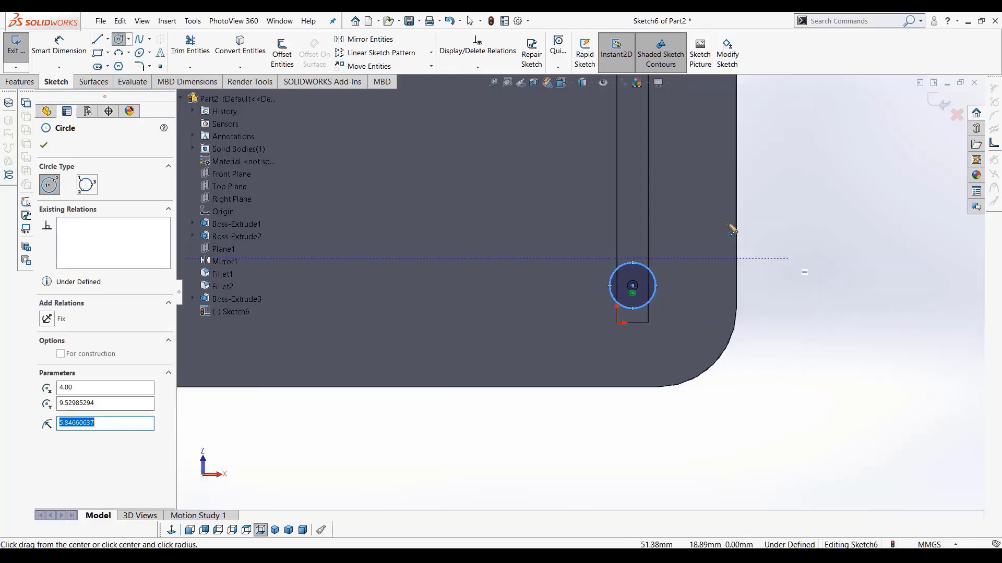
# Draw a free circle of about 4.7 mm radius beside the fourth peg, overlapping the foot's edge
pyautogui.scroll(7, 728, 224)
pyautogui.scroll(-4, 600, 166)
pyautogui.scroll(2, 597, 166)
pyautogui.scroll(-2, 598, 178)
pyautogui.scroll(2, 598, 180)
pyautogui.scroll(-3, 590, 184)
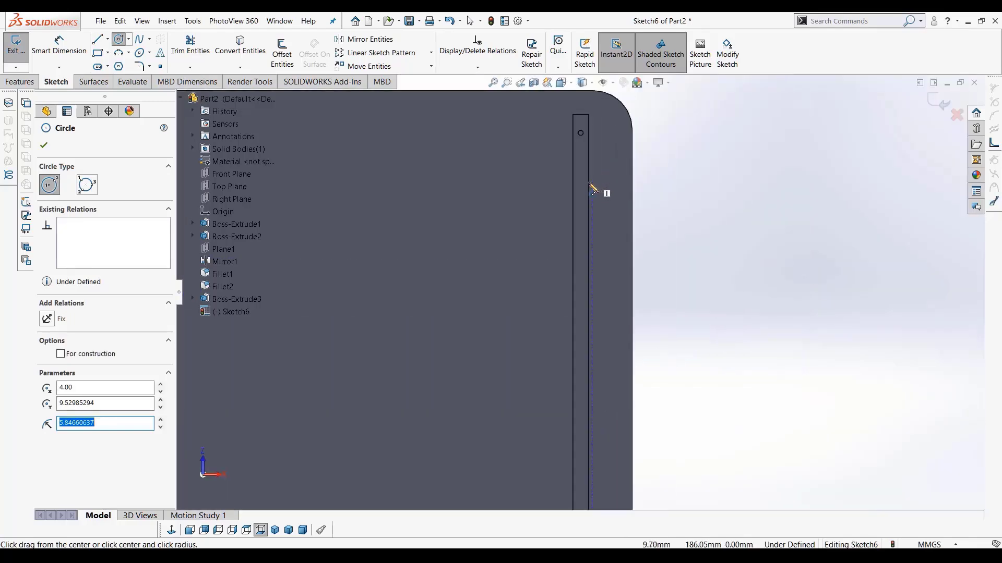
pyautogui.scroll(-3, 592, 187)
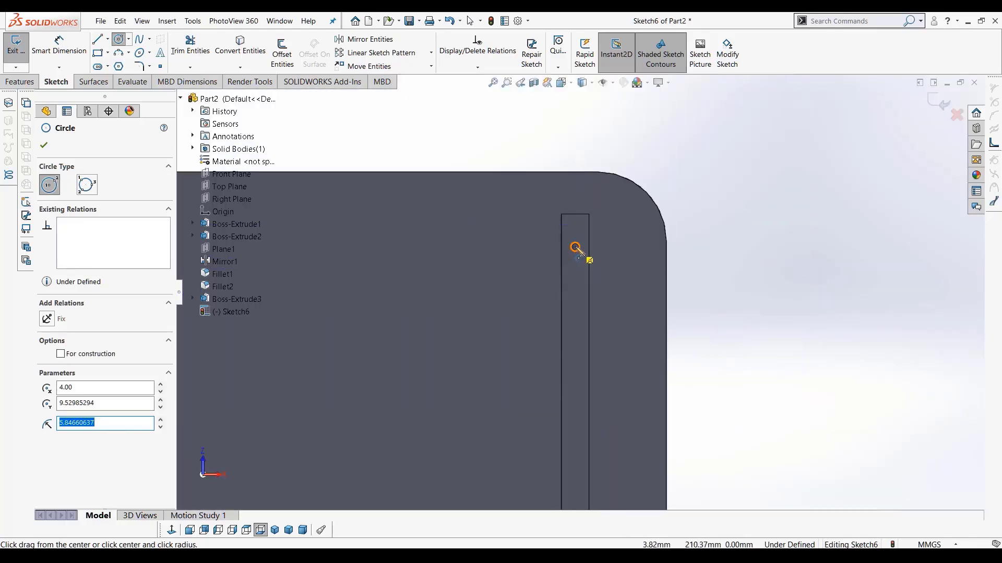
pyautogui.scroll(-5, 578, 251)
pyautogui.click(579, 287)
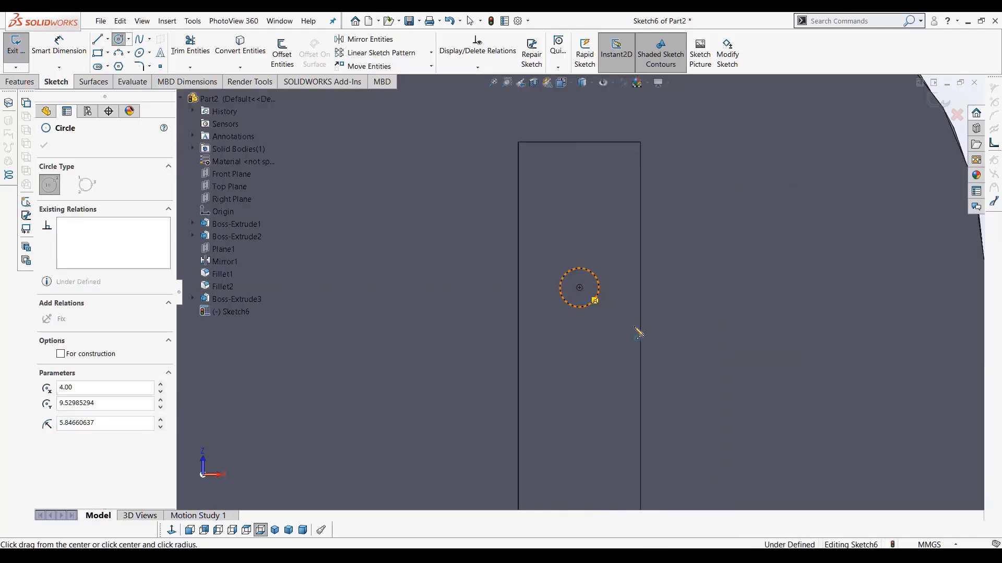
pyautogui.press('Escape')
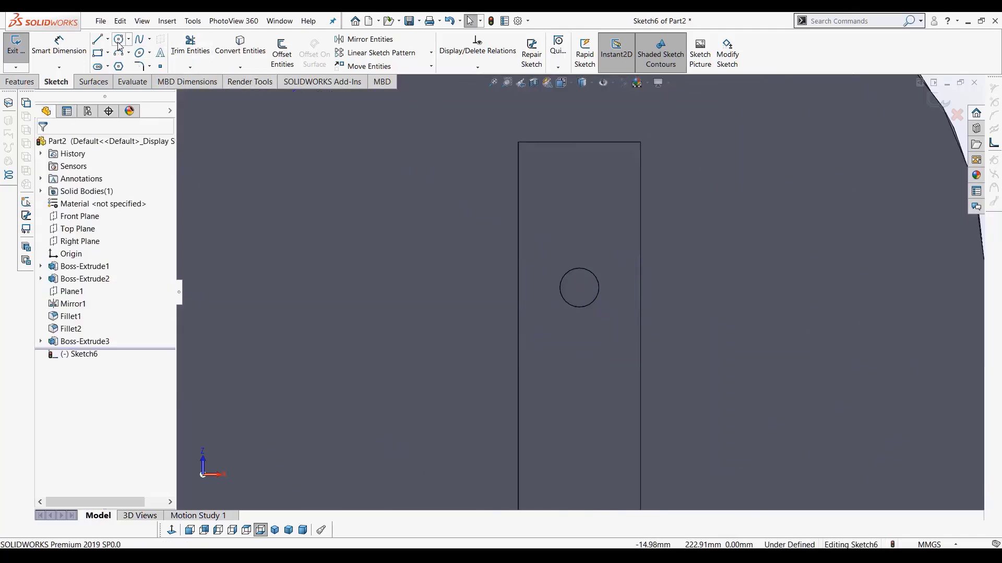
pyautogui.click(119, 39)
pyautogui.click(689, 258)
pyautogui.click(725, 322)
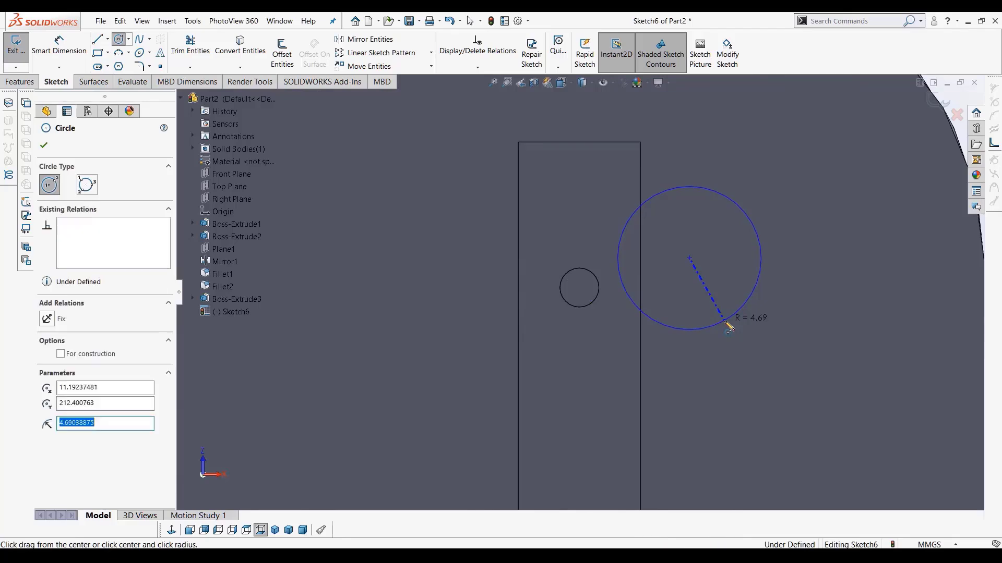
pyautogui.press('Escape')
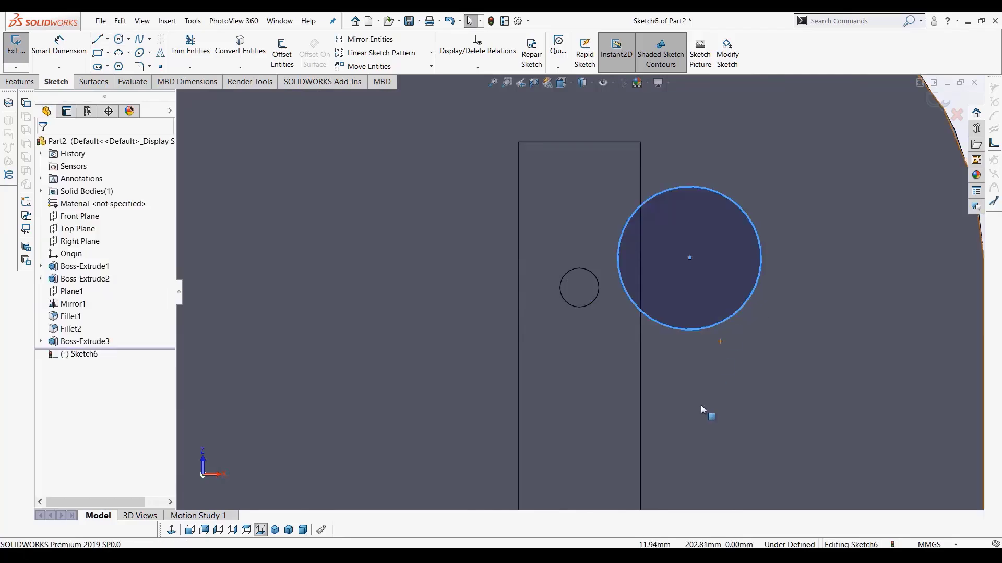
pyautogui.press('Escape')
# Test a tangent relation between the free circle and the fourth peg's edge, undo it, and make them concentric instead
pyautogui.click(650, 324)
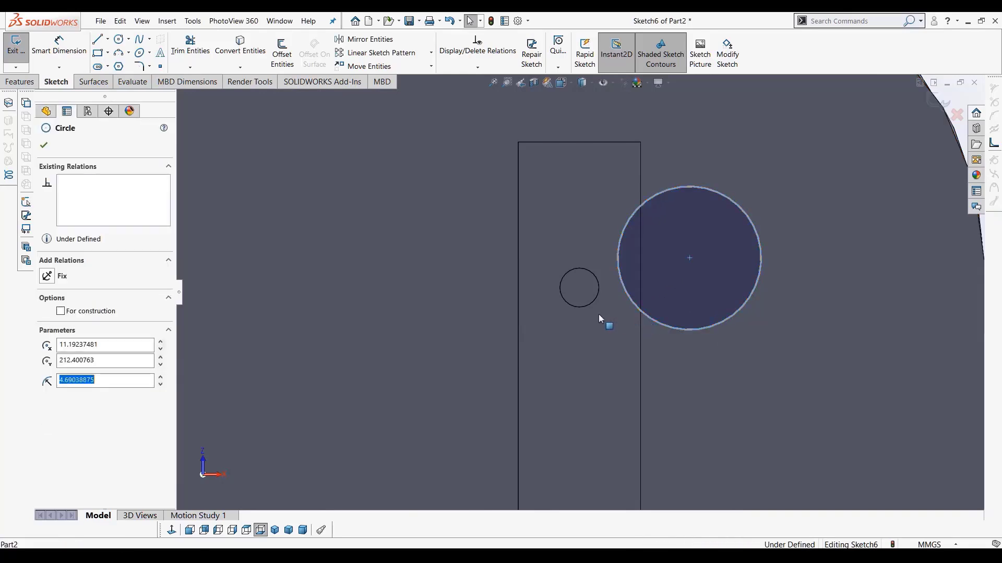
pyautogui.keyDown('ctrl'); pyautogui.click(581, 308); pyautogui.keyUp('ctrl')
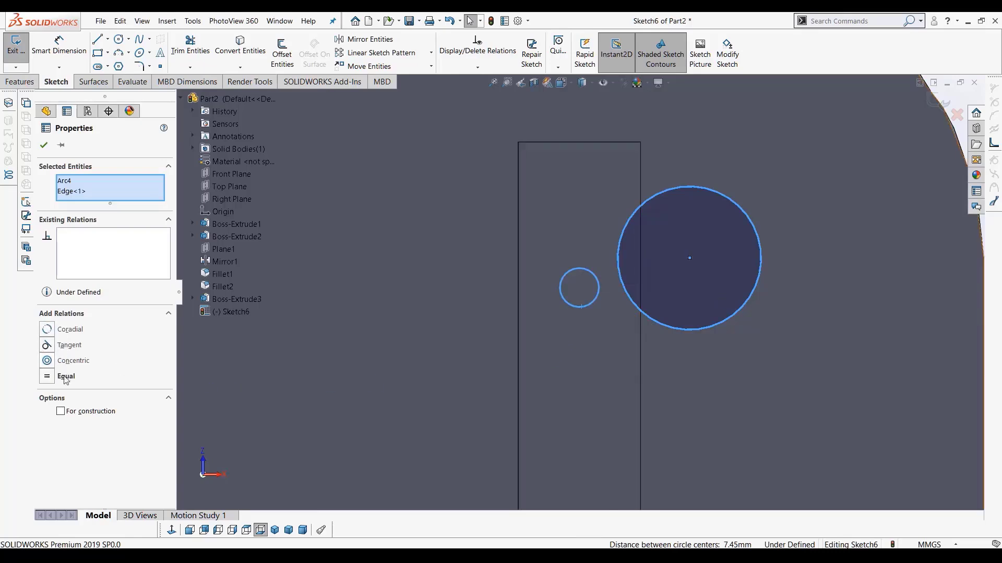
pyautogui.click(49, 347)
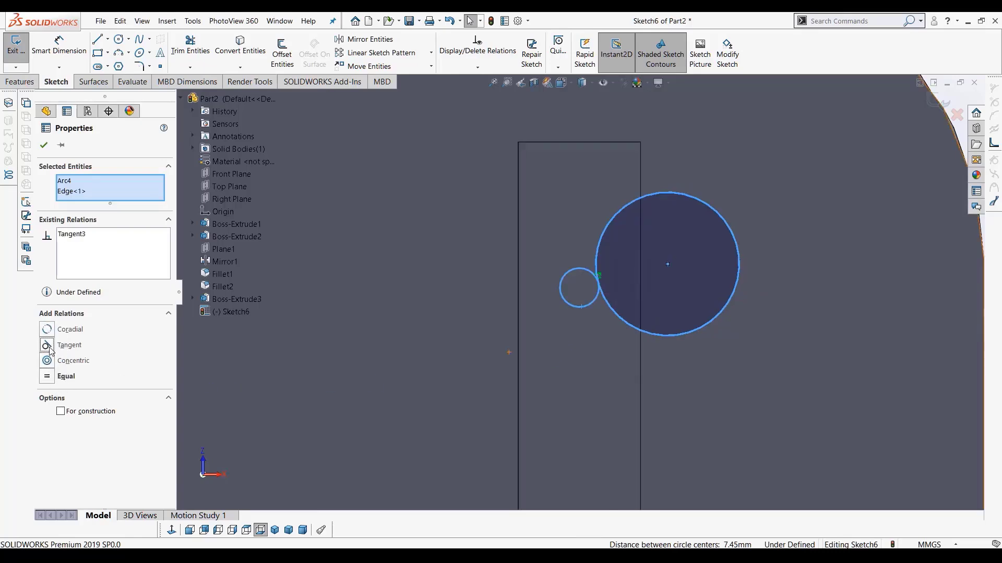
pyautogui.hotkey('ctrl', 'z')
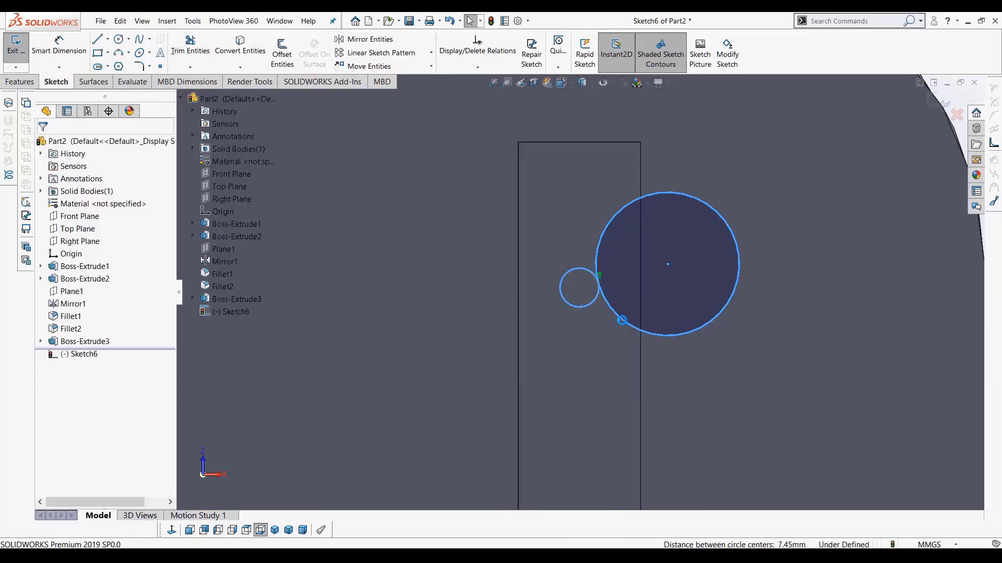
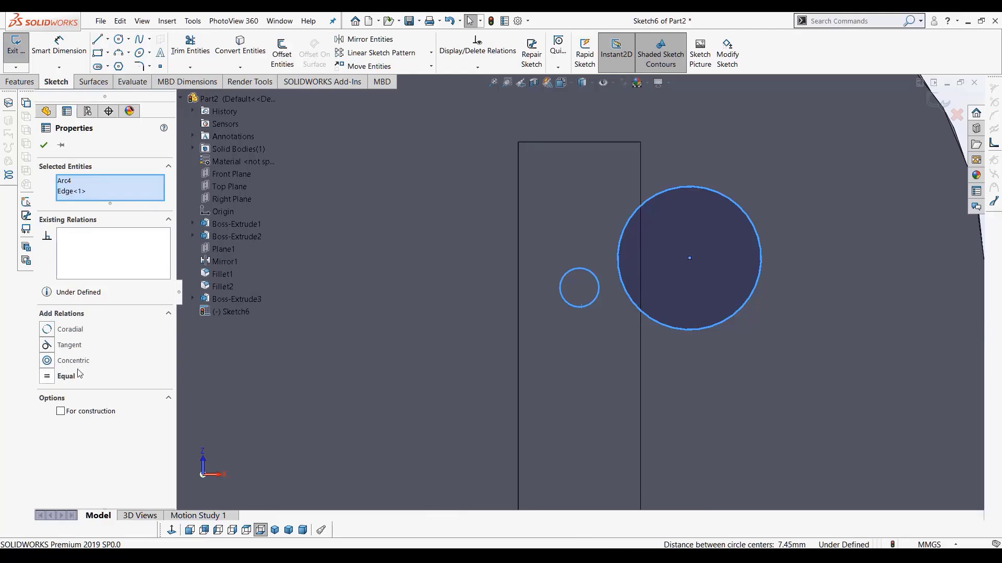
pyautogui.click(70, 361)
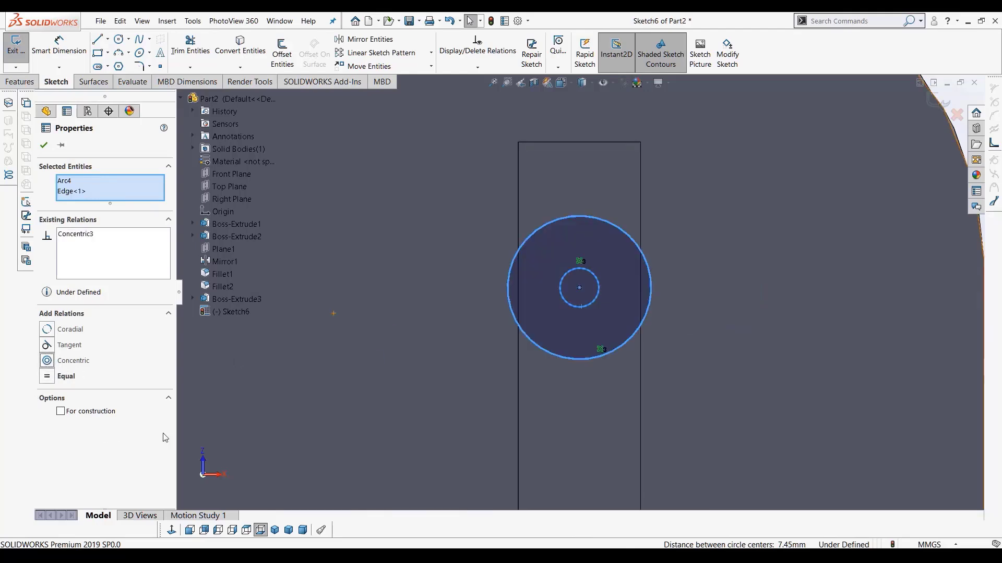
pyautogui.click(714, 327)
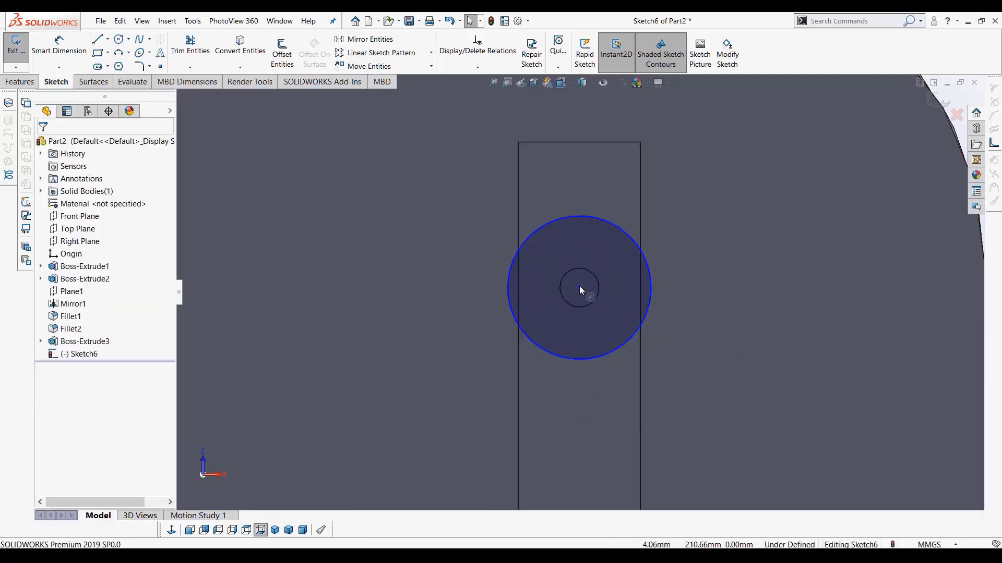
# Dimension the circle around the fourth peg to a diameter of 10 mm
pyautogui.moveTo(580, 287)
pyautogui.mouseDown()
pyautogui.moveTo(772, 235)
pyautogui.moveTo(579, 288)
pyautogui.mouseUp()
pyautogui.scroll(10, 591, 413)
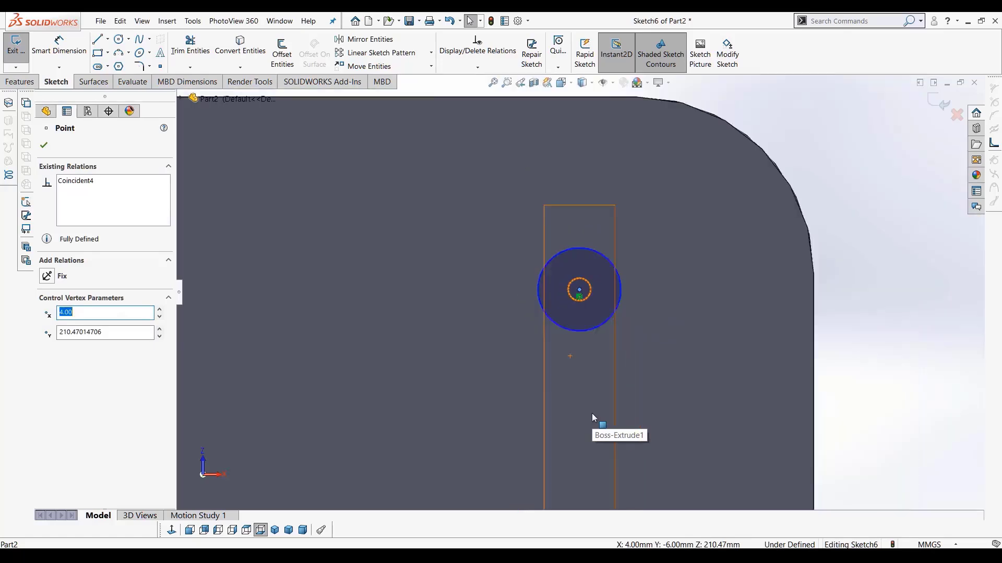
pyautogui.scroll(-9, 582, 317)
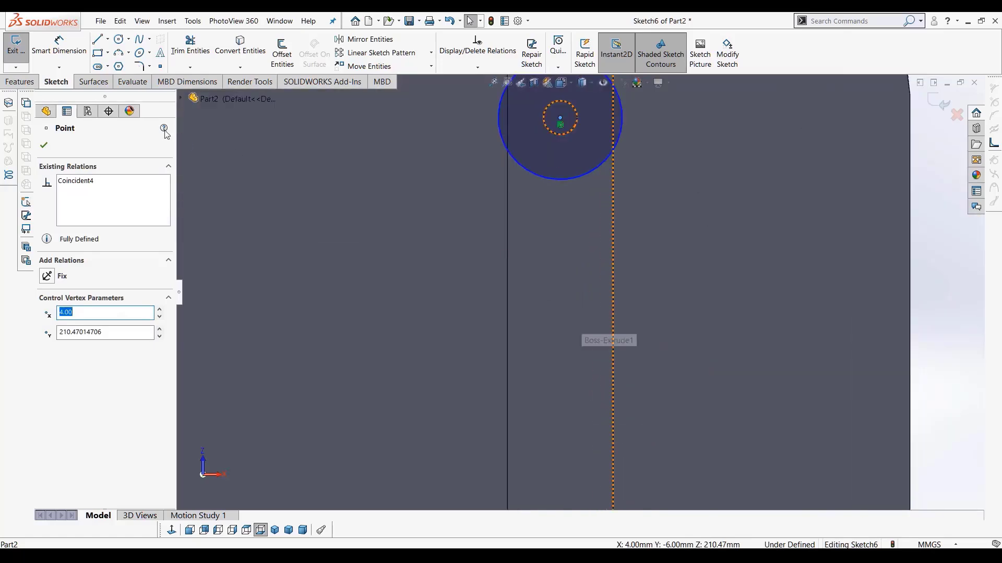
pyautogui.scroll(3, 580, 313)
pyautogui.moveTo(670, 256); pyautogui.dragTo(612, 233, button='right')
pyautogui.click(601, 205)
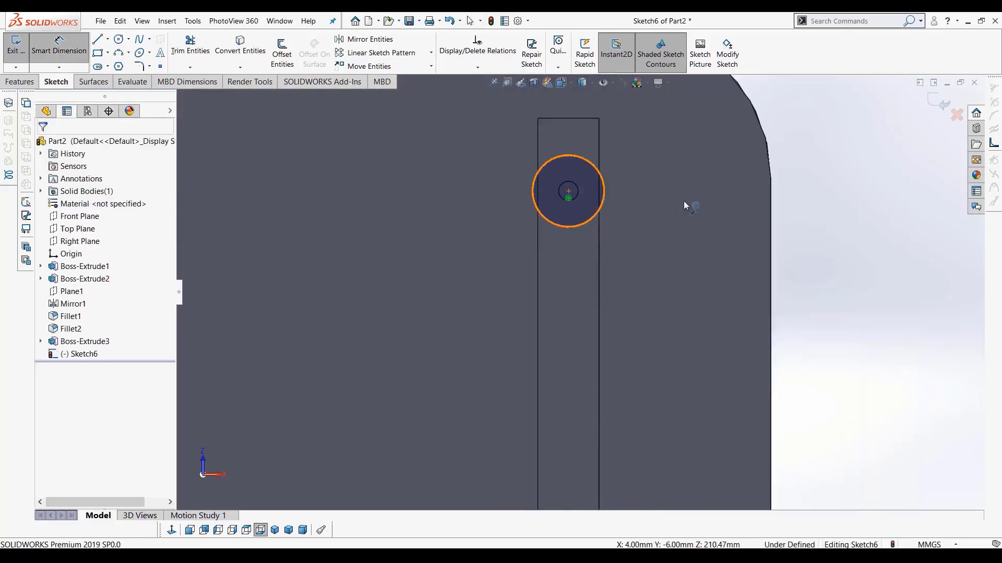
pyautogui.click(680, 199)
pyautogui.write('10')
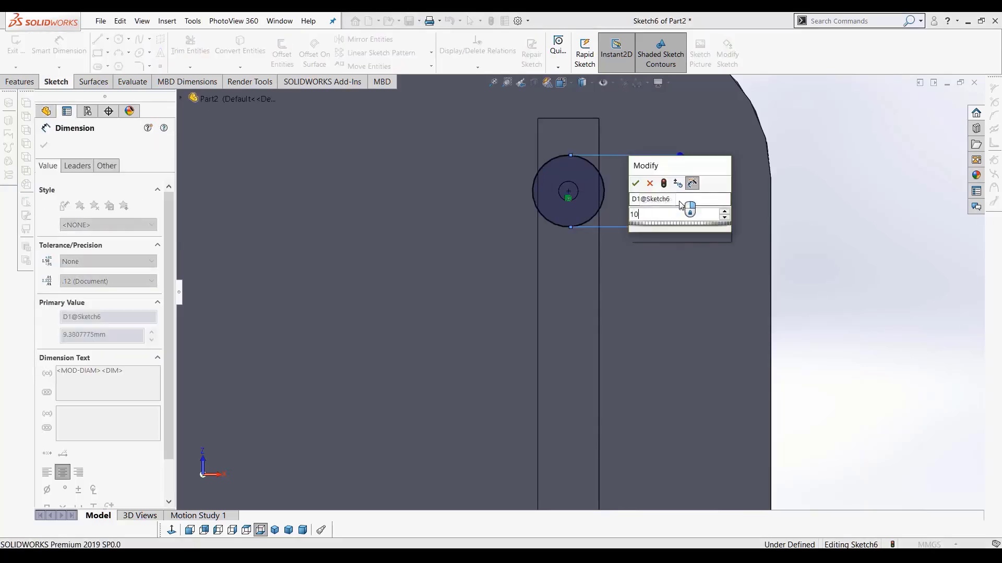
pyautogui.press('Return')
pyautogui.press('Escape')
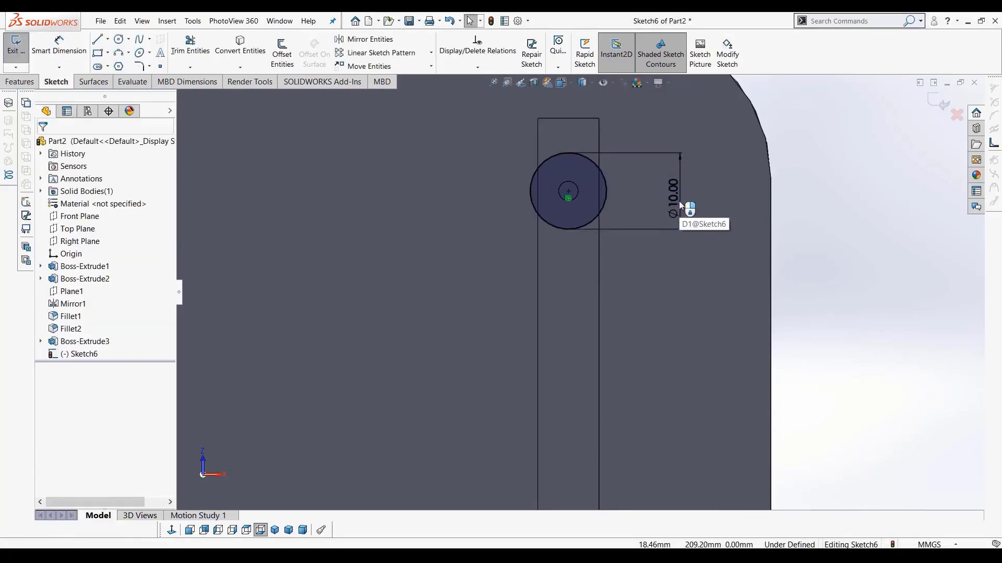
# Select all four peg circles and give them an Equal relation
pyautogui.scroll(3, 646, 243)
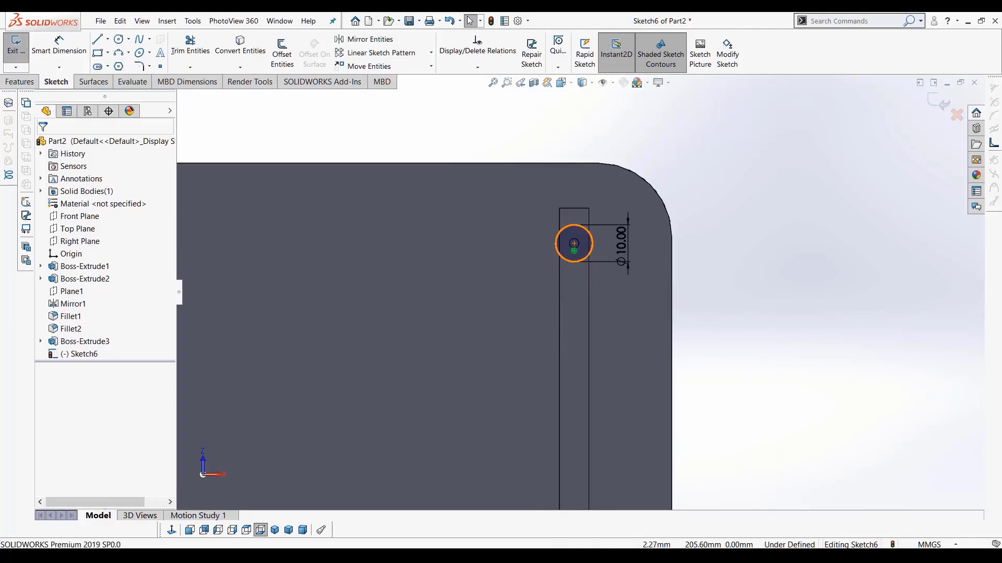
pyautogui.click(569, 260)
pyautogui.scroll(3, 566, 445)
pyautogui.scroll(-2, 569, 452)
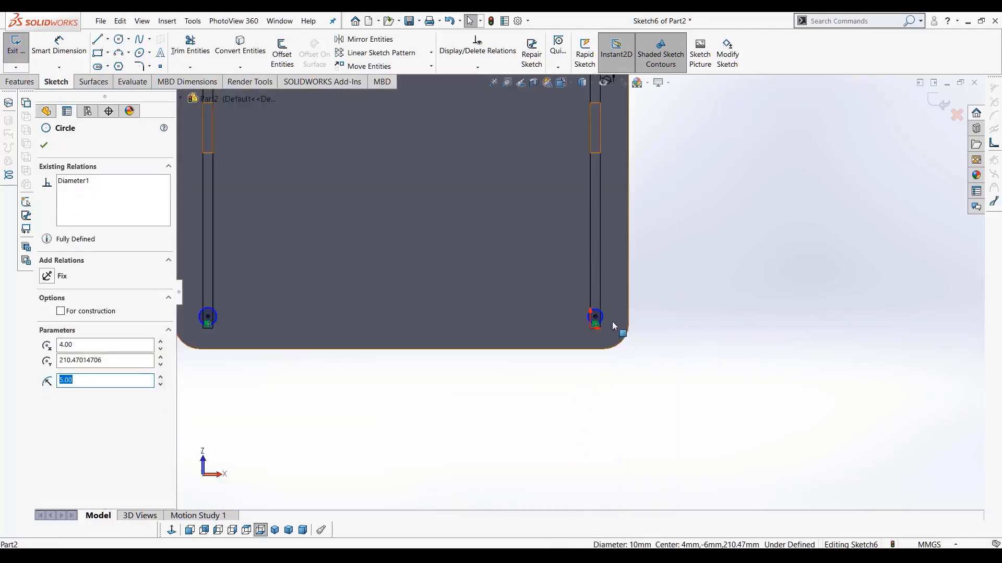
pyautogui.keyDown('ctrl'); pyautogui.click(208, 318); pyautogui.keyUp('ctrl')
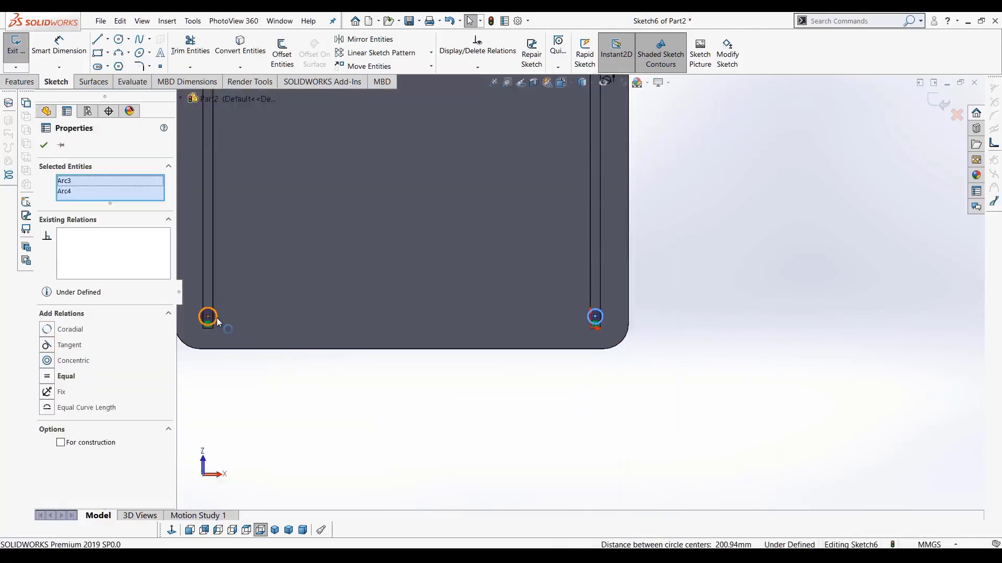
pyautogui.scroll(5, 329, 194)
pyautogui.scroll(-4, 343, 159)
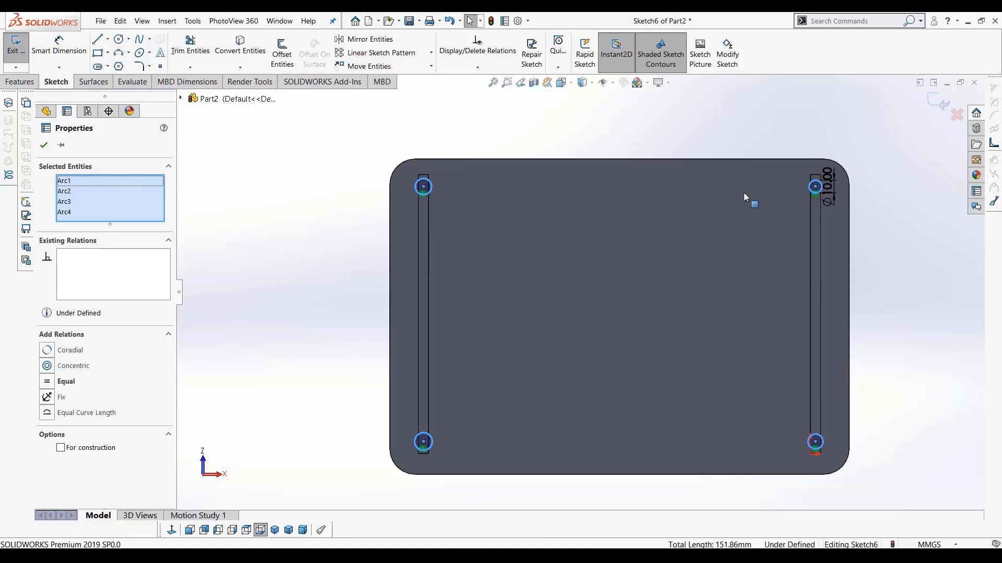
pyautogui.click(46, 384)
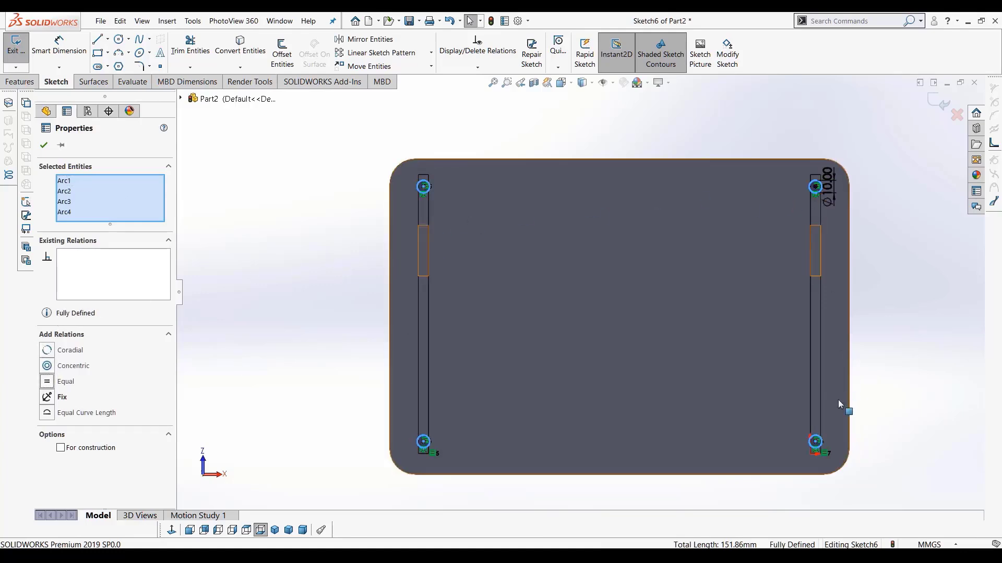
# Extrude the four 10 mm circles at the peg ends to a depth of 2 mm
pyautogui.click(19, 82)
pyautogui.click(21, 53)
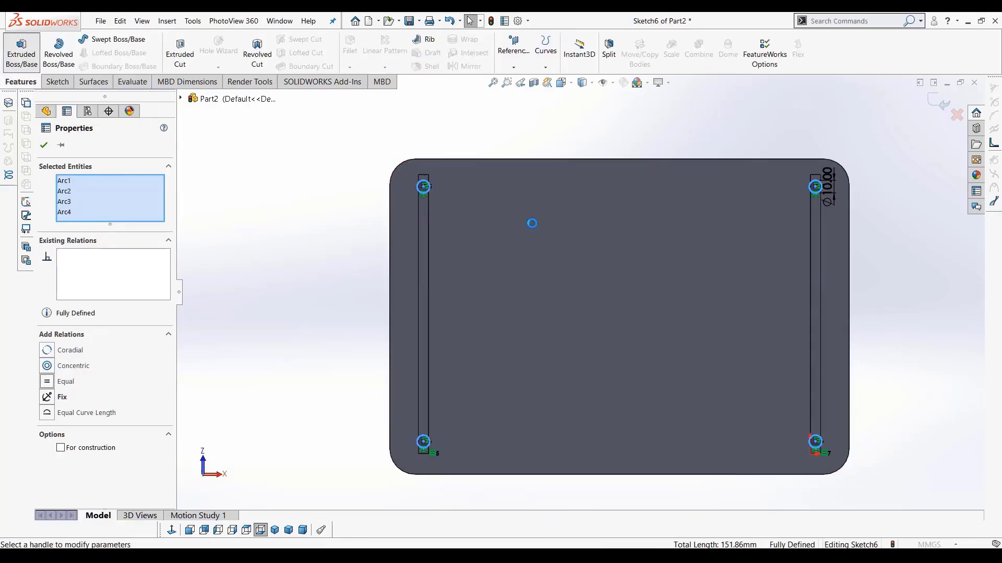
pyautogui.moveTo(612, 201); pyautogui.dragTo(635, 181, button='middle')
pyautogui.scroll(-10, 664, 168)
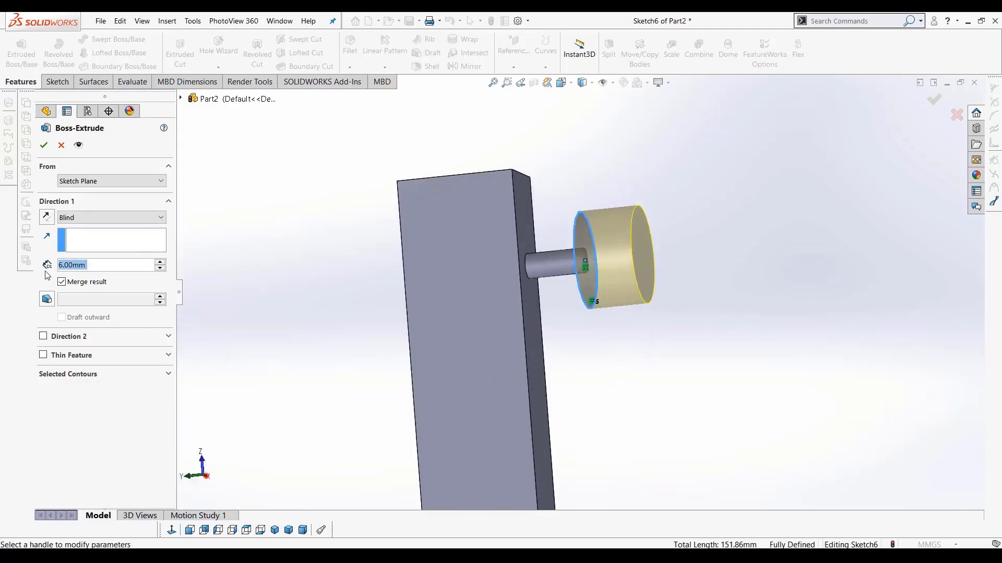
pyautogui.write('2')
pyautogui.press('Return')
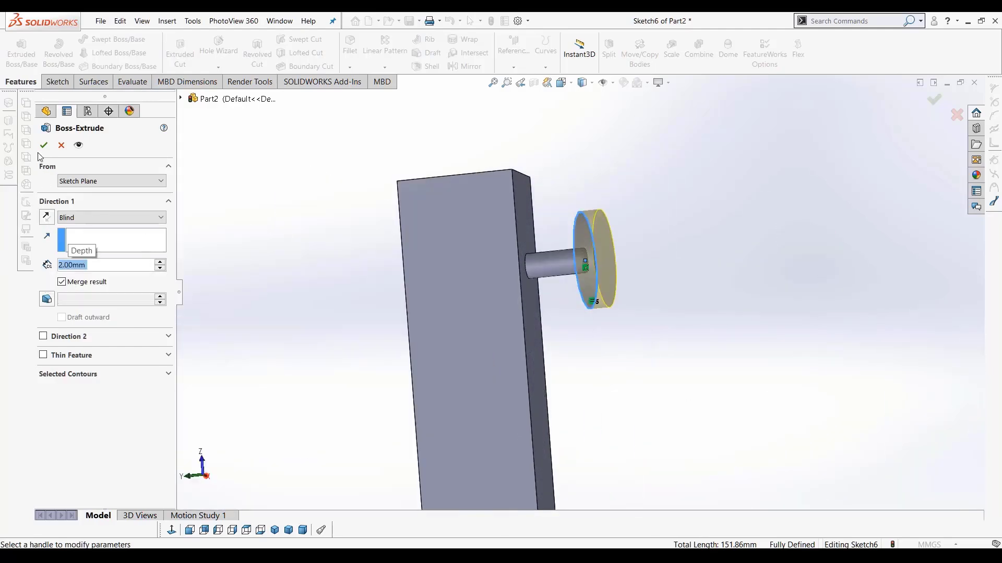
pyautogui.click(44, 145)
pyautogui.moveTo(584, 309); pyautogui.dragTo(612, 313, button='middle')
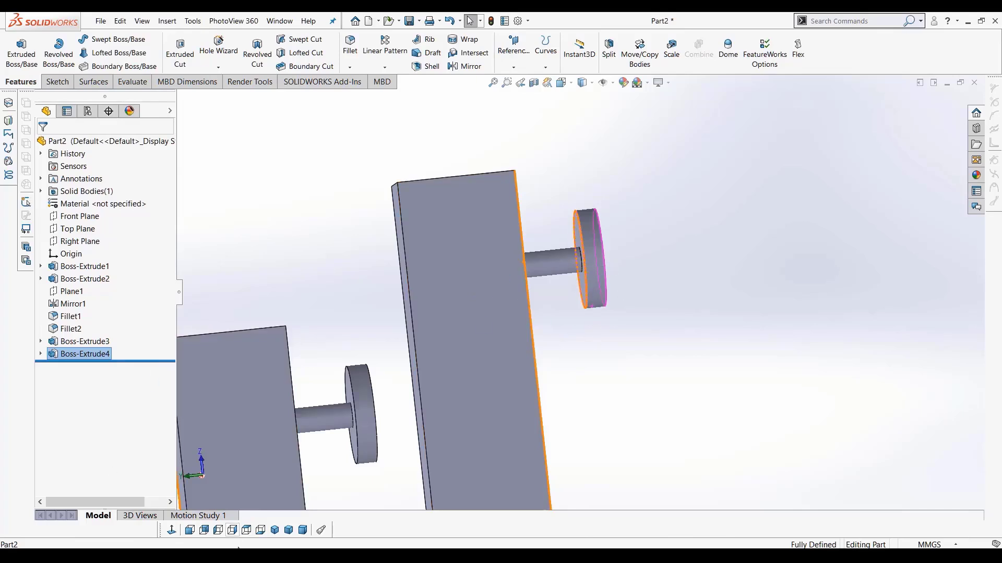
# Sketch a narrow upright rectangle about 5.3 by 18.65 mm on the mirrored leg's inner face, just above the foot
pyautogui.click(275, 530)
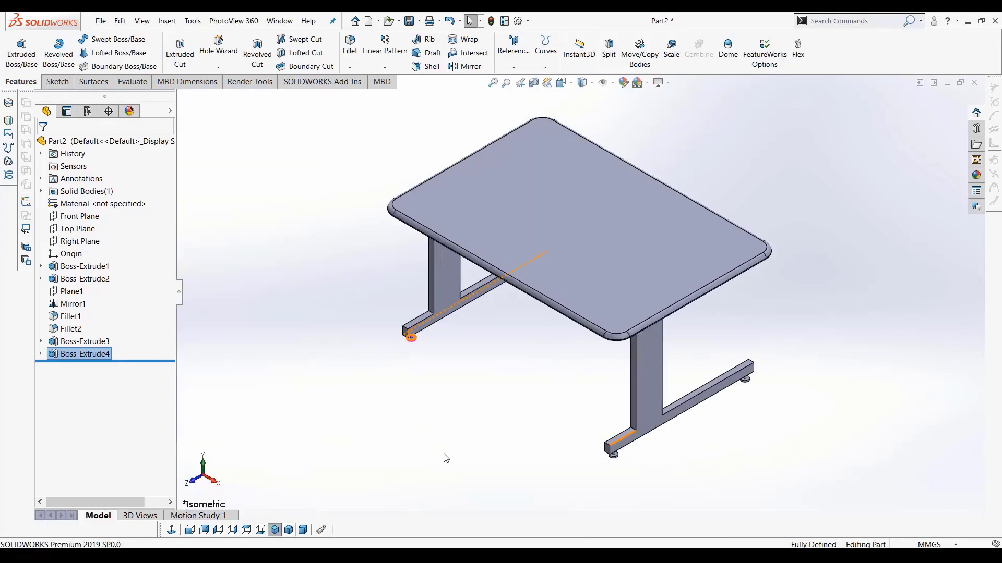
pyautogui.click(514, 442)
pyautogui.moveTo(520, 403)
pyautogui.mouseDown(button='middle')
pyautogui.moveTo(494, 398)
pyautogui.moveTo(454, 351)
pyautogui.moveTo(350, 397)
pyautogui.moveTo(532, 416)
pyautogui.mouseUp(button='middle')
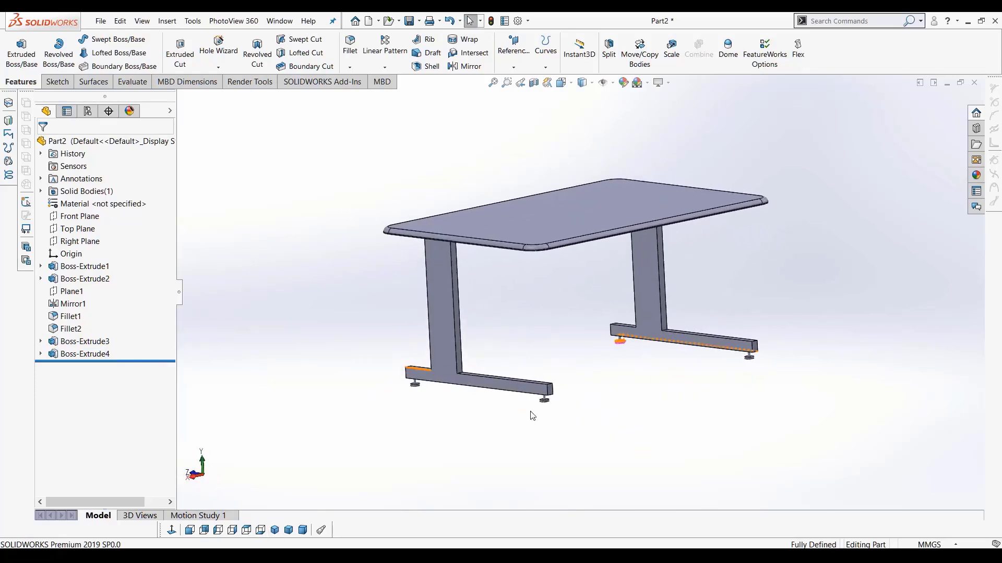
pyautogui.moveTo(696, 391); pyautogui.dragTo(697, 396, button='middle')
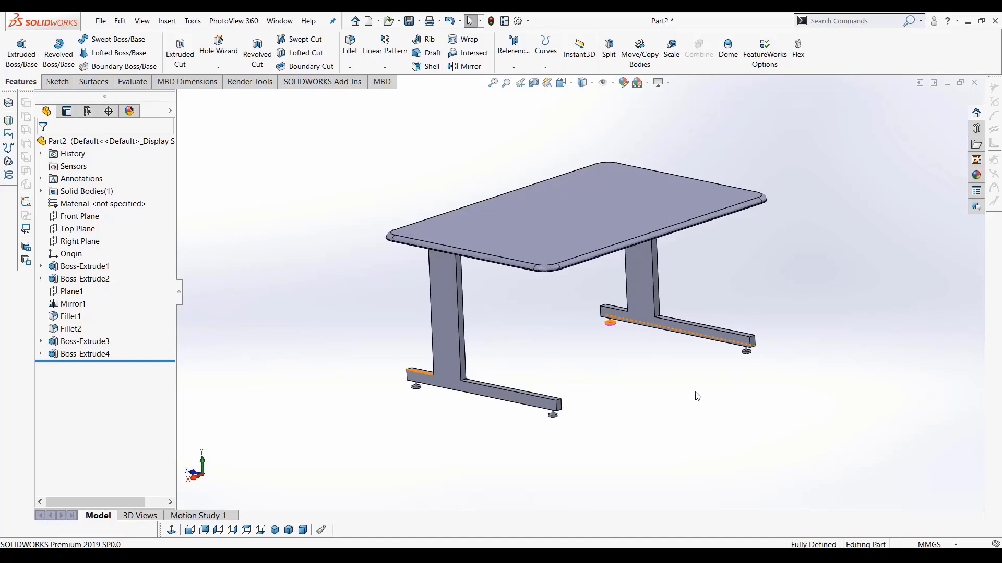
pyautogui.moveTo(686, 391); pyautogui.dragTo(568, 322, button='middle')
pyautogui.click(581, 313)
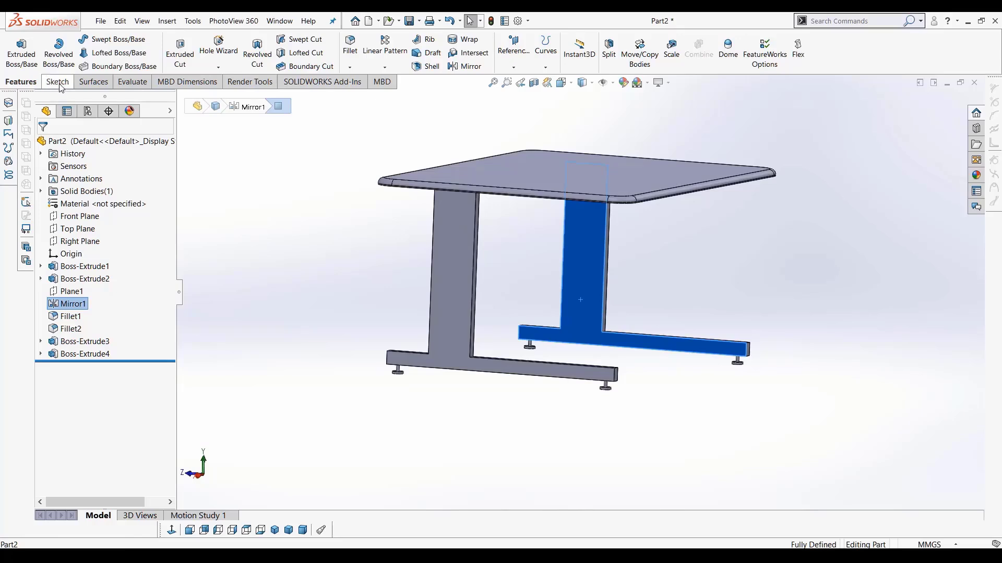
pyautogui.click(57, 82)
pyautogui.click(97, 52)
pyautogui.click(585, 310)
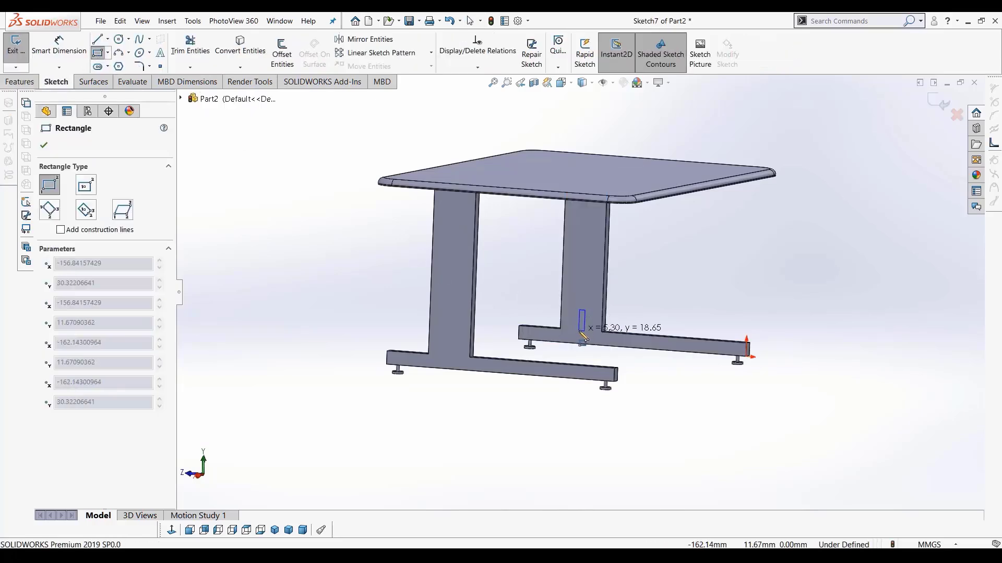
pyautogui.click(580, 332)
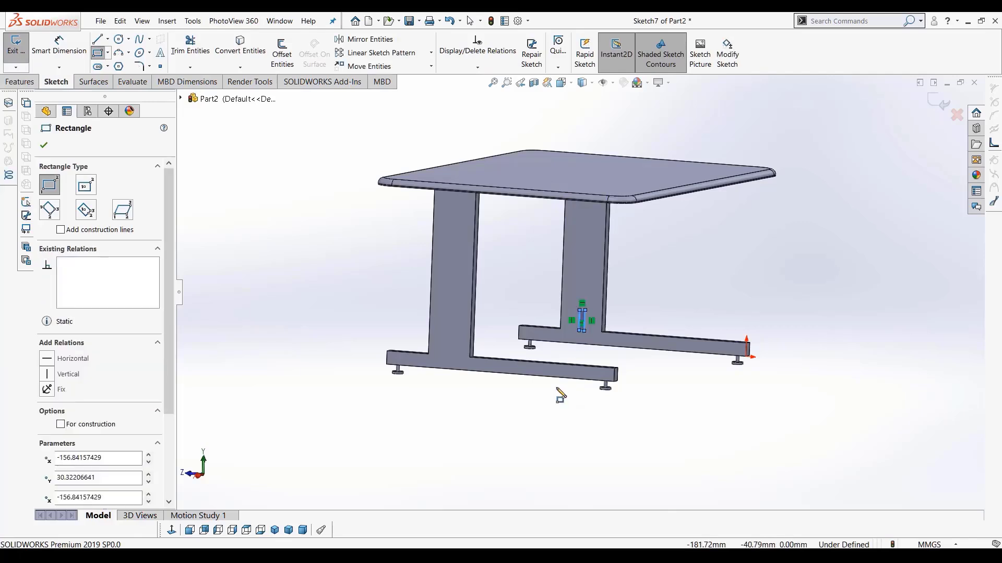
pyautogui.moveTo(570, 409)
pyautogui.mouseDown(button='middle')
pyautogui.moveTo(579, 402)
pyautogui.moveTo(539, 406)
pyautogui.mouseUp(button='middle')
# Begin a Blind extrusion of the rectangle toward the opposite leg with a depth of 257 mm
pyautogui.click(16, 46)
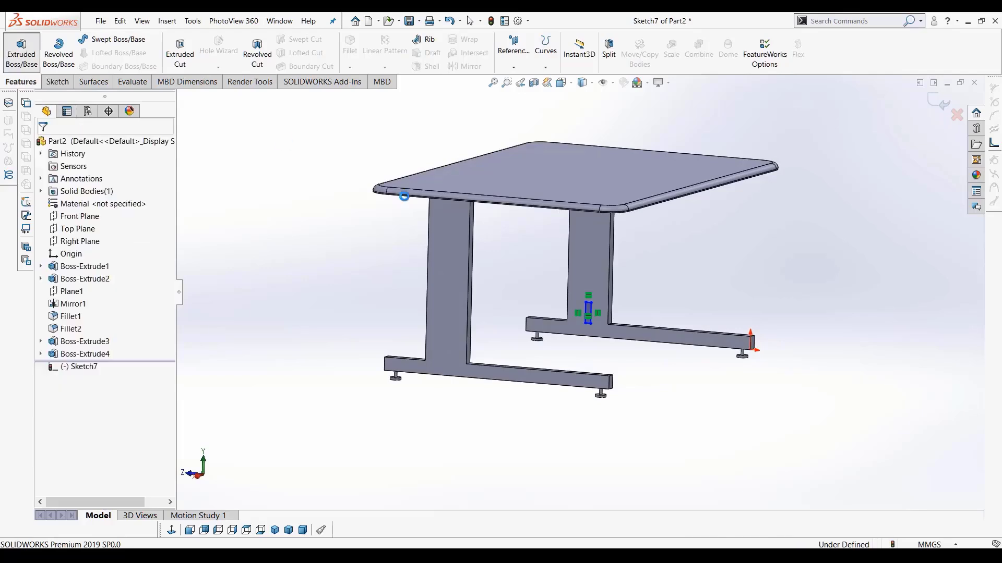
pyautogui.moveTo(553, 322); pyautogui.dragTo(512, 328, button='middle')
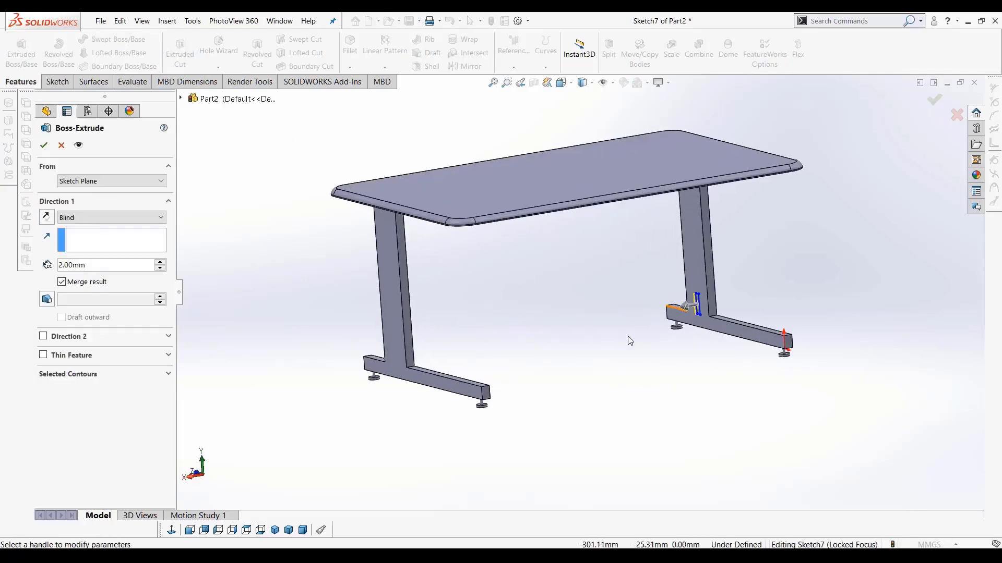
pyautogui.moveTo(631, 340); pyautogui.dragTo(557, 335, button='middle')
pyautogui.click(97, 217)
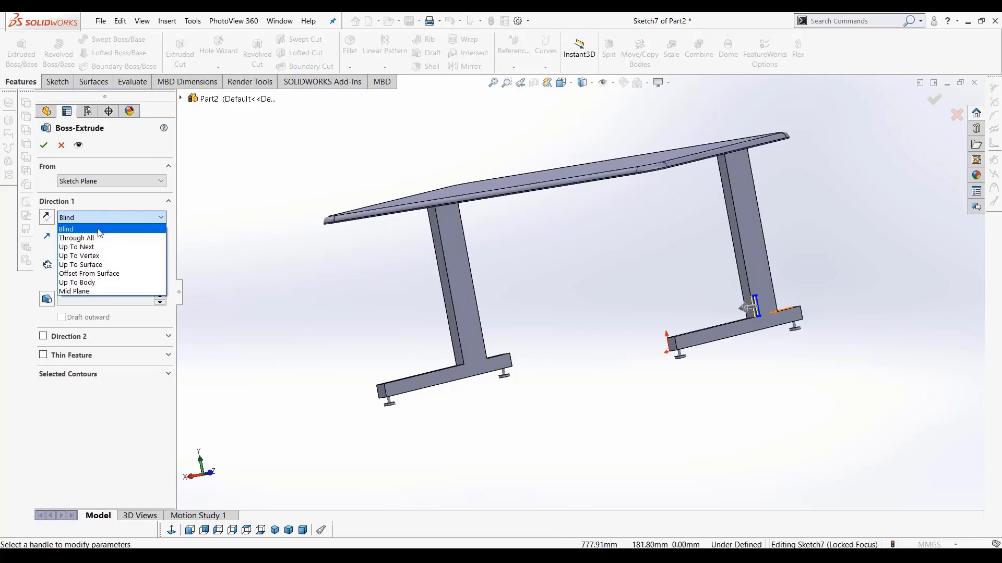
pyautogui.click(98, 230)
pyautogui.moveTo(59, 267); pyautogui.dragTo(184, 271)
pyautogui.click(162, 263)
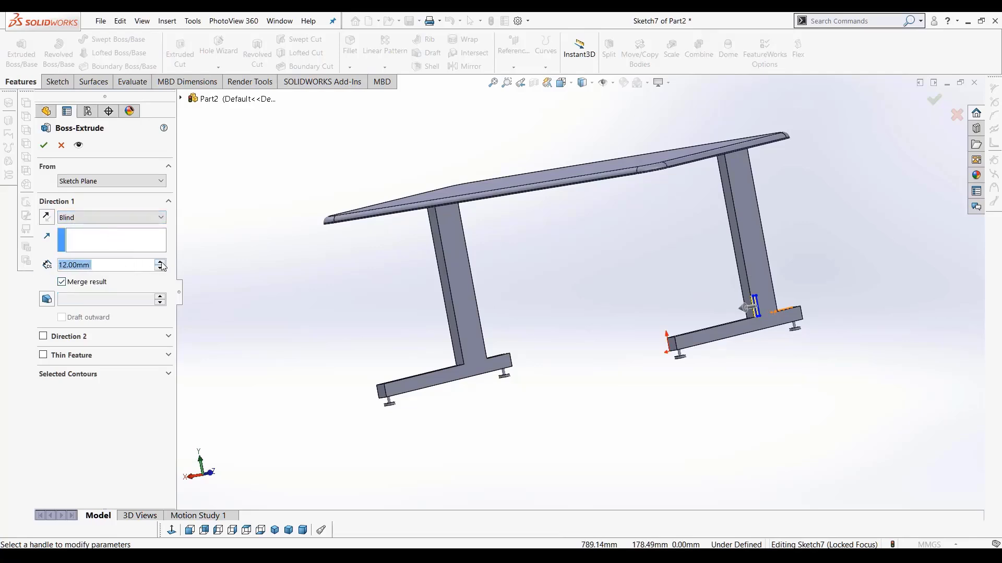
pyautogui.click(159, 264)
pyautogui.moveTo(583, 361); pyautogui.dragTo(684, 334, button='middle')
pyautogui.moveTo(608, 324); pyautogui.dragTo(527, 364)
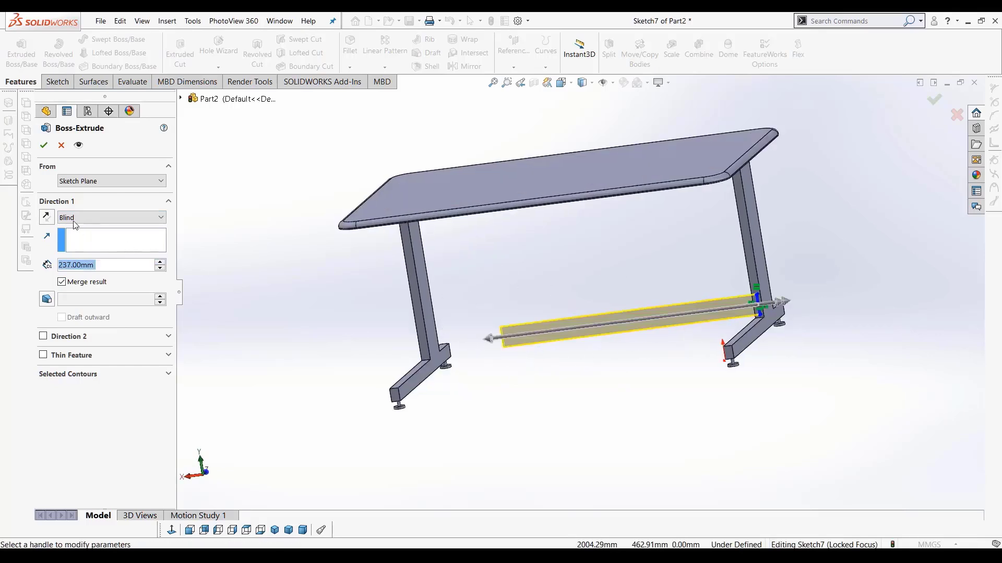
pyautogui.click(159, 262)
pyautogui.scroll(1, 428, 335)
pyautogui.scroll(-1, 517, 357)
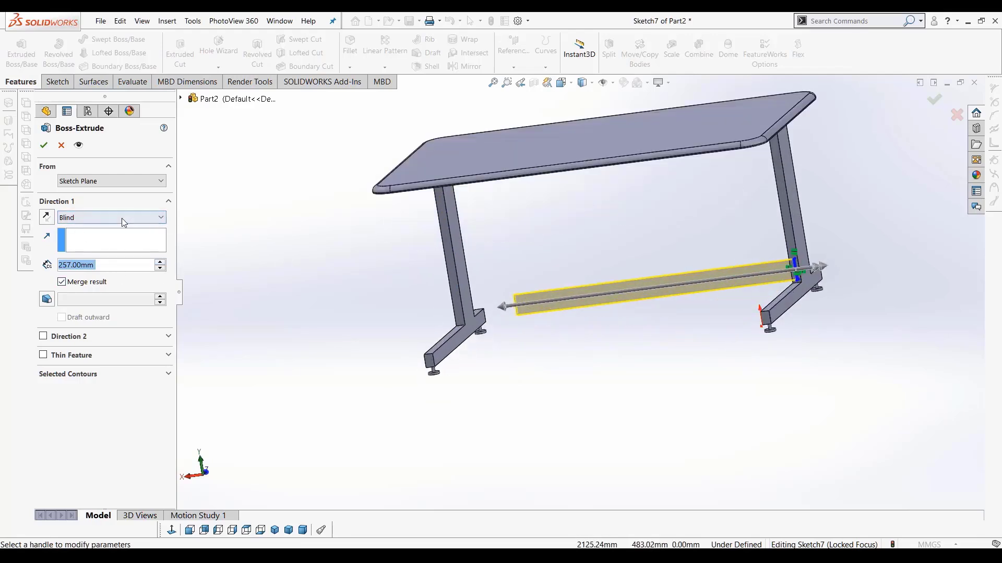
# Try the Up To Surface end condition with the opposite leg's inner face, and switch back to Blind
pyautogui.click(120, 219)
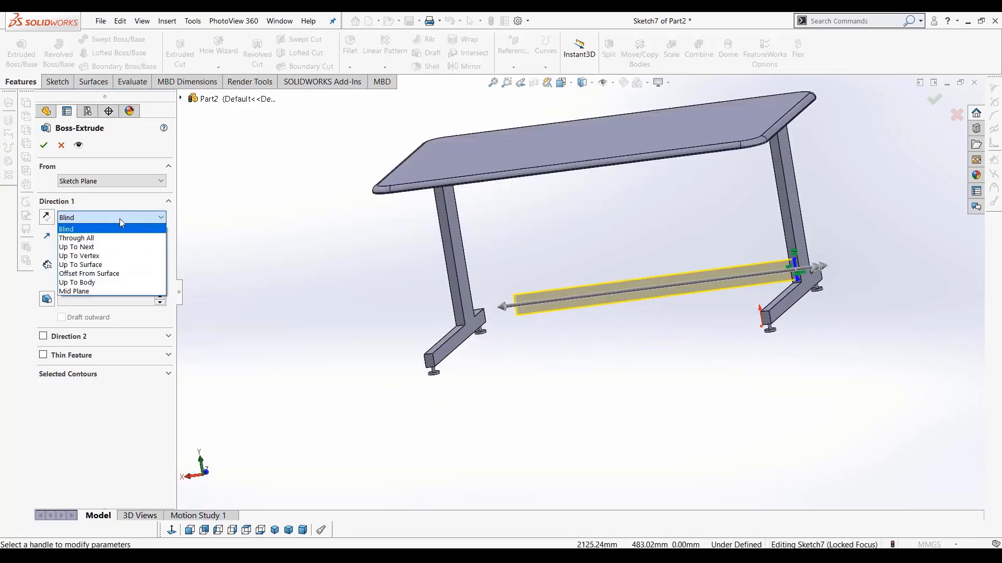
pyautogui.click(81, 265)
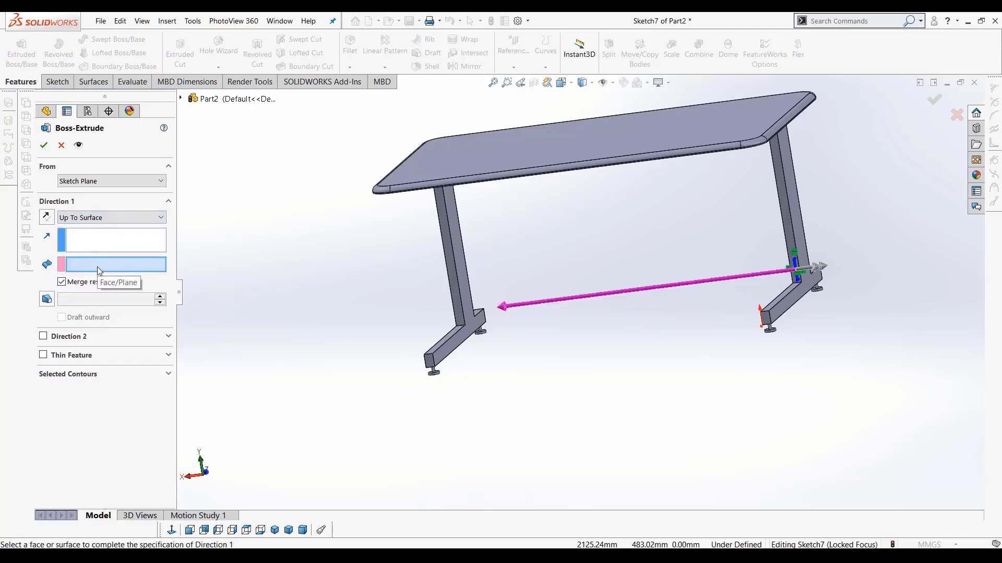
pyautogui.scroll(-3, 417, 336)
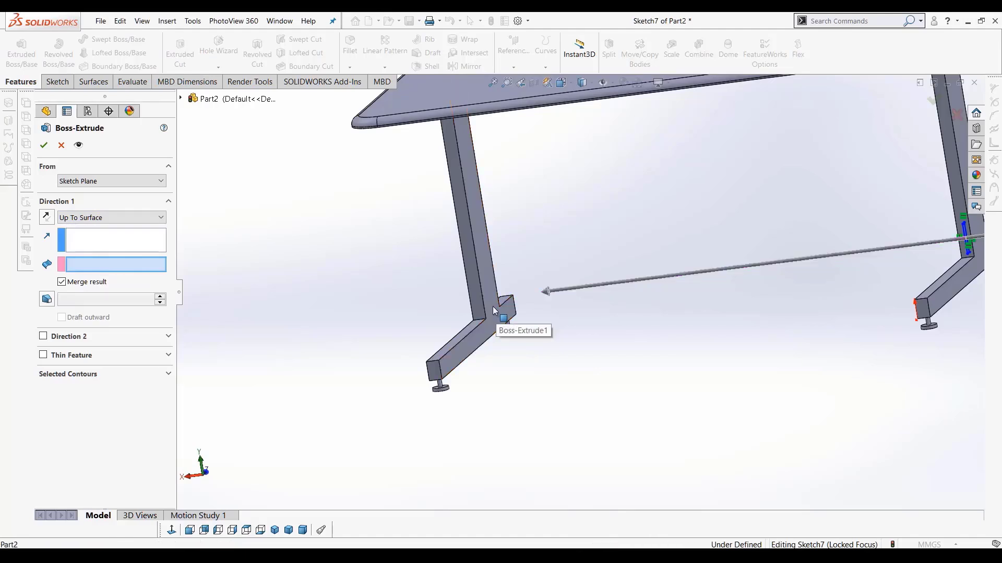
pyautogui.click(493, 306)
pyautogui.scroll(3, 548, 387)
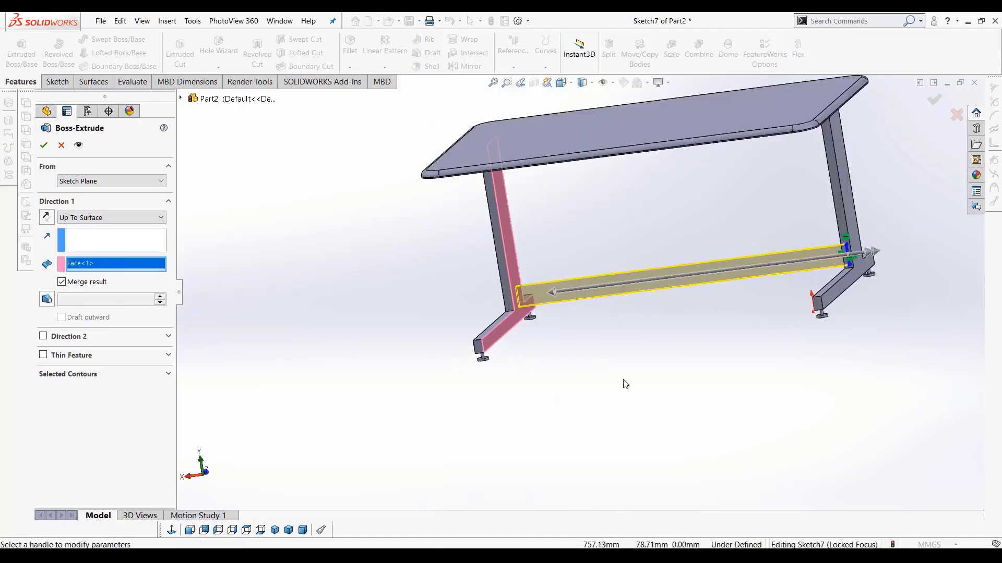
pyautogui.click(83, 218)
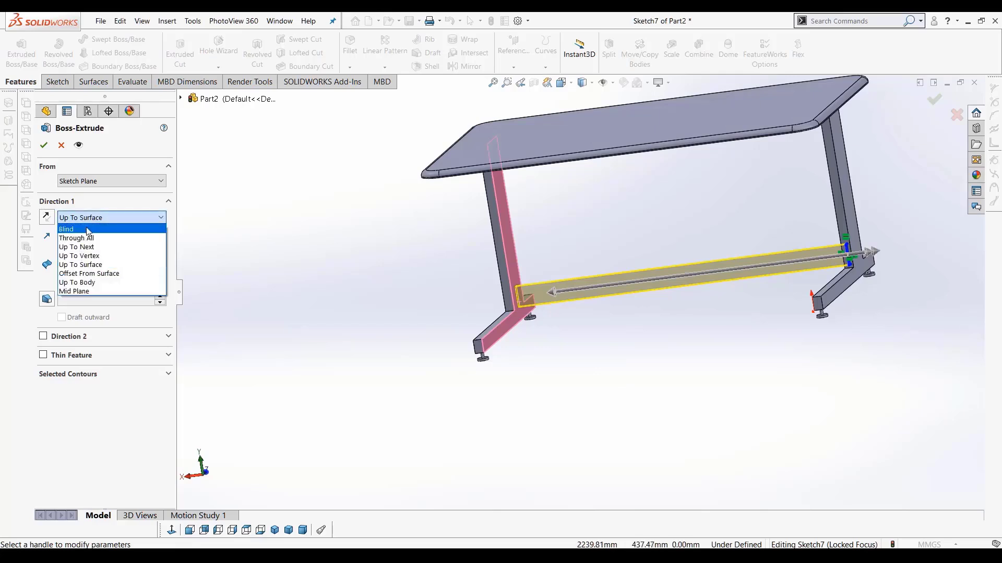
pyautogui.click(78, 228)
# Lengthen the crossbar extrusion to 305 mm so it reaches into the opposite leg, and finish the feature
pyautogui.click(218, 530)
pyautogui.click(189, 530)
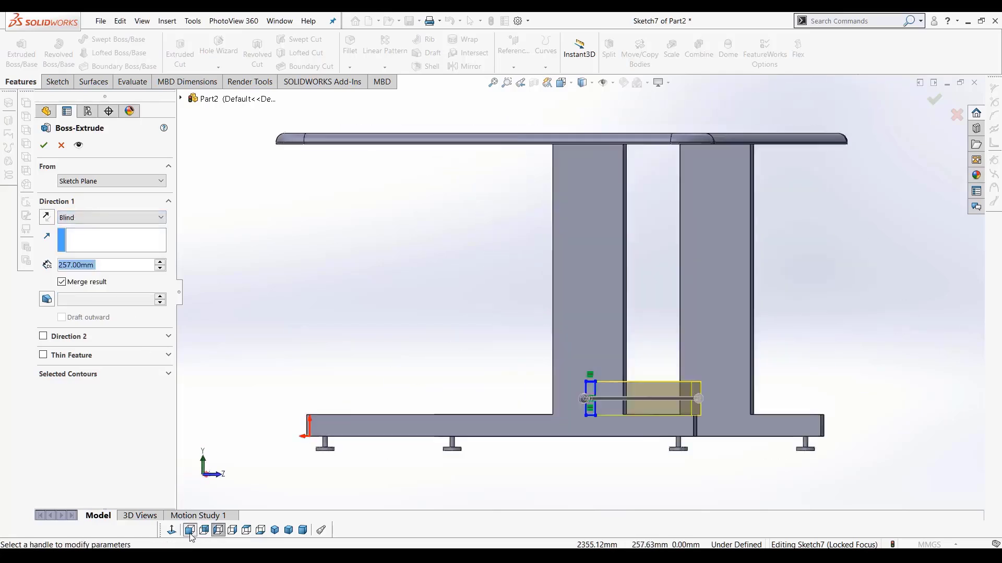
pyautogui.scroll(-5, 700, 391)
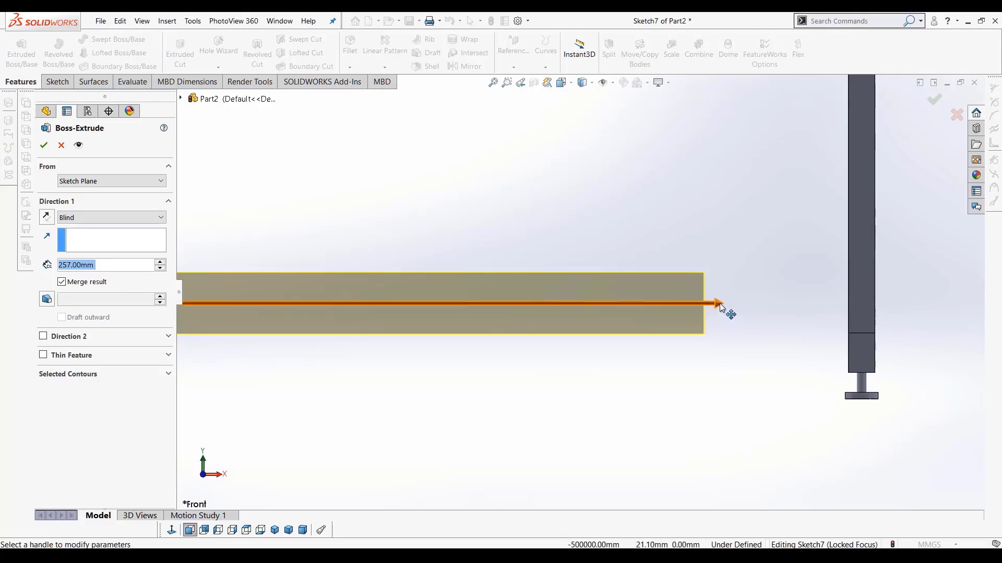
pyautogui.click(728, 311)
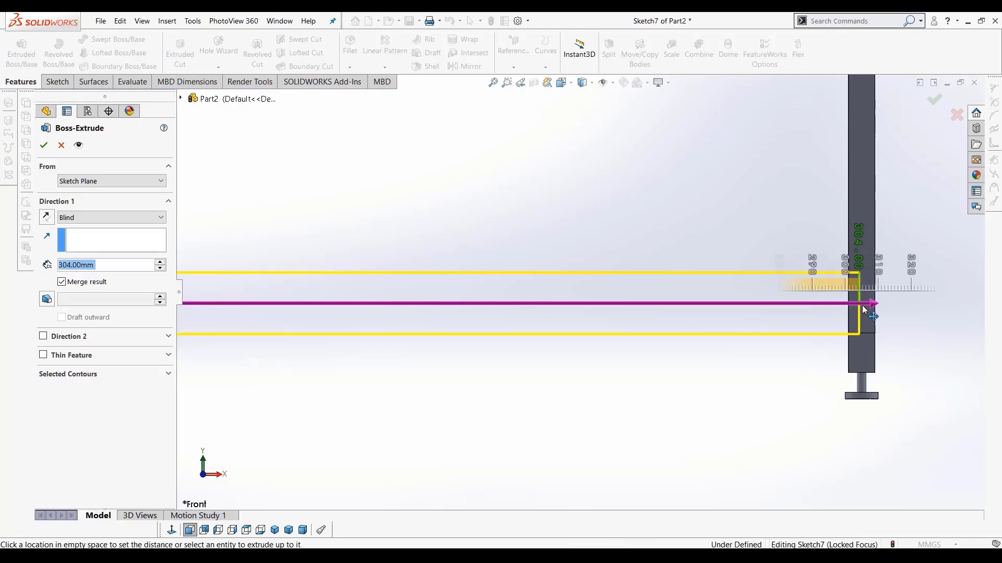
pyautogui.click(872, 304)
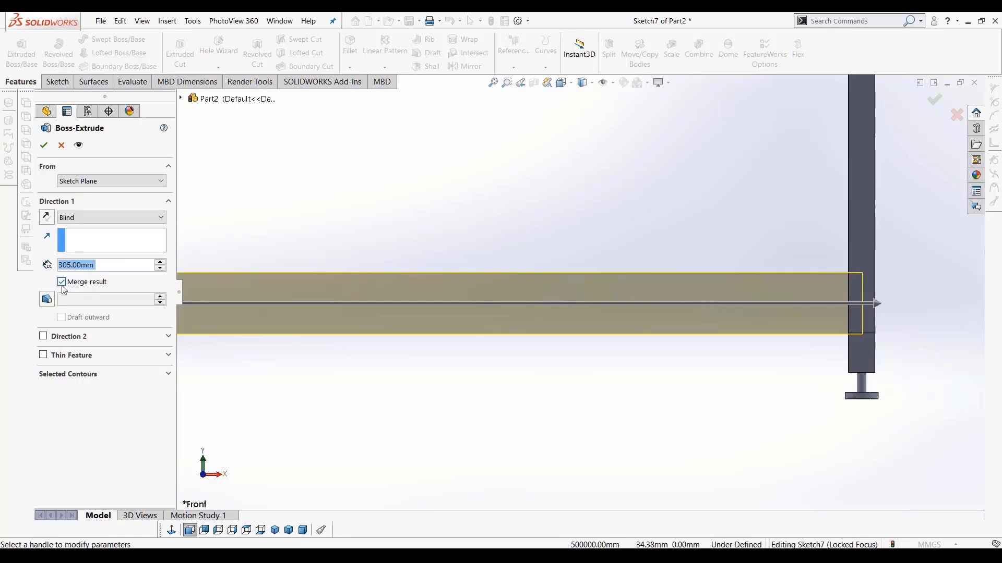
pyautogui.click(43, 145)
pyautogui.scroll(5, 428, 379)
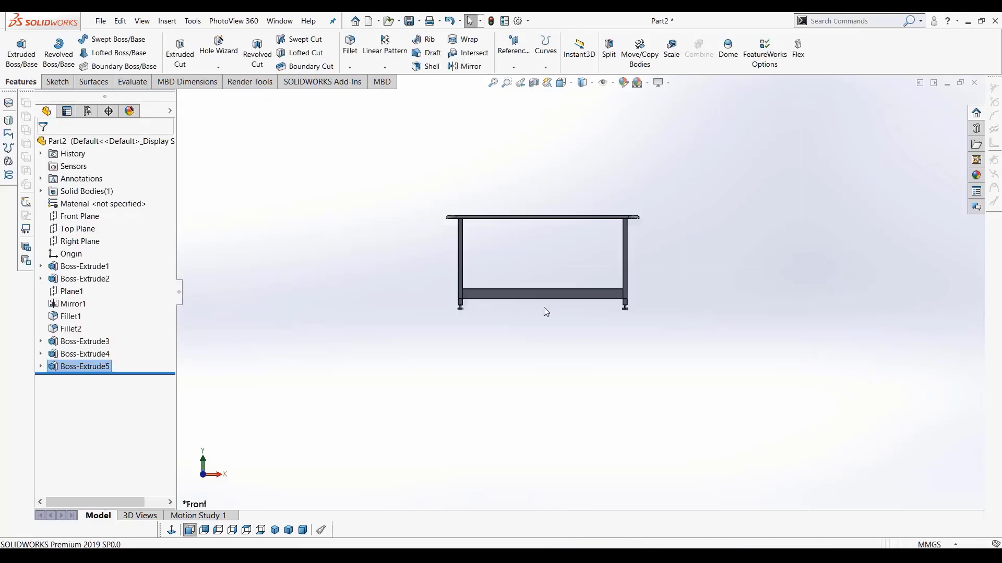
pyautogui.moveTo(508, 290); pyautogui.dragTo(455, 322, button='middle')
pyautogui.scroll(-4, 344, 339)
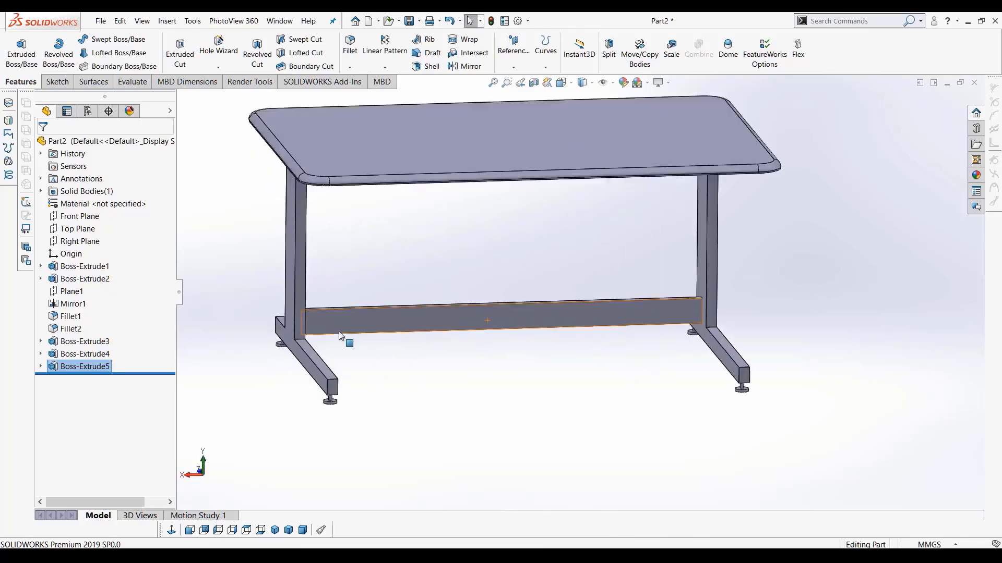
# Sketch a vertical rectangle about 4 mm wide and 150 mm tall on the original leg's narrow back face, from tabletop to foot
pyautogui.moveTo(340, 332); pyautogui.dragTo(324, 286, button='middle')
pyautogui.scroll(1, 324, 285)
pyautogui.scroll(2, 323, 285)
pyautogui.scroll(-2, 419, 196)
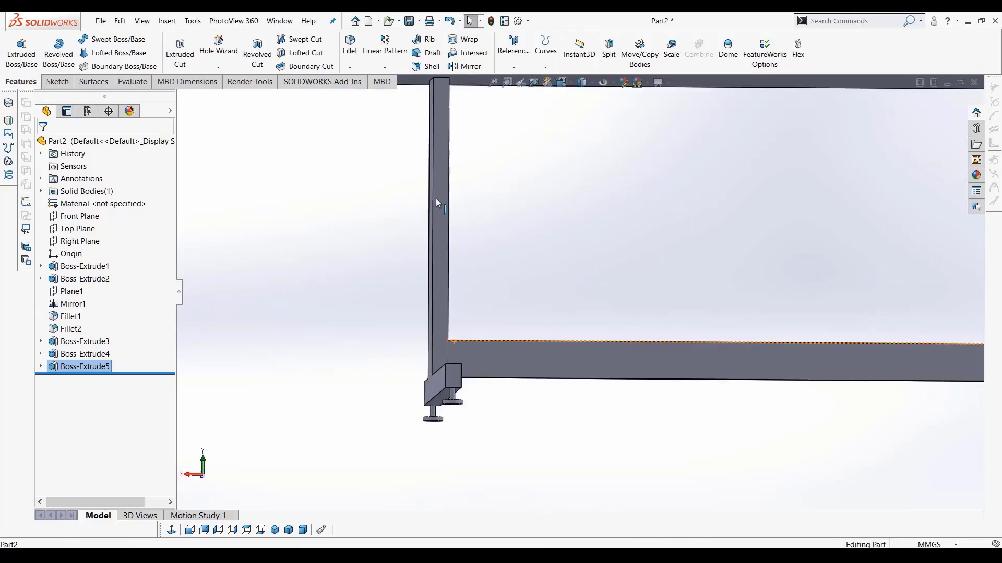
pyautogui.click(436, 199)
pyautogui.click(204, 530)
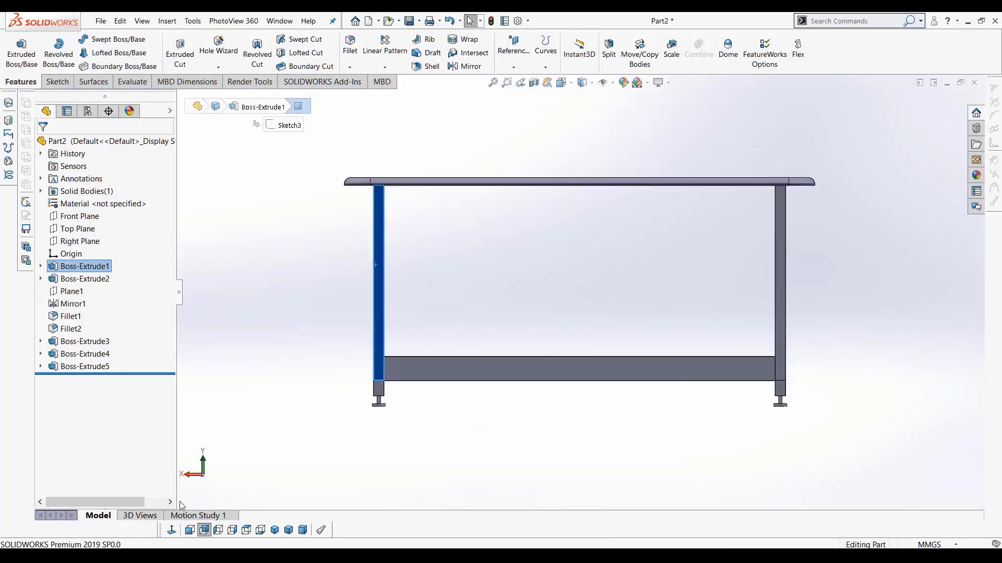
pyautogui.click(57, 82)
pyautogui.click(97, 53)
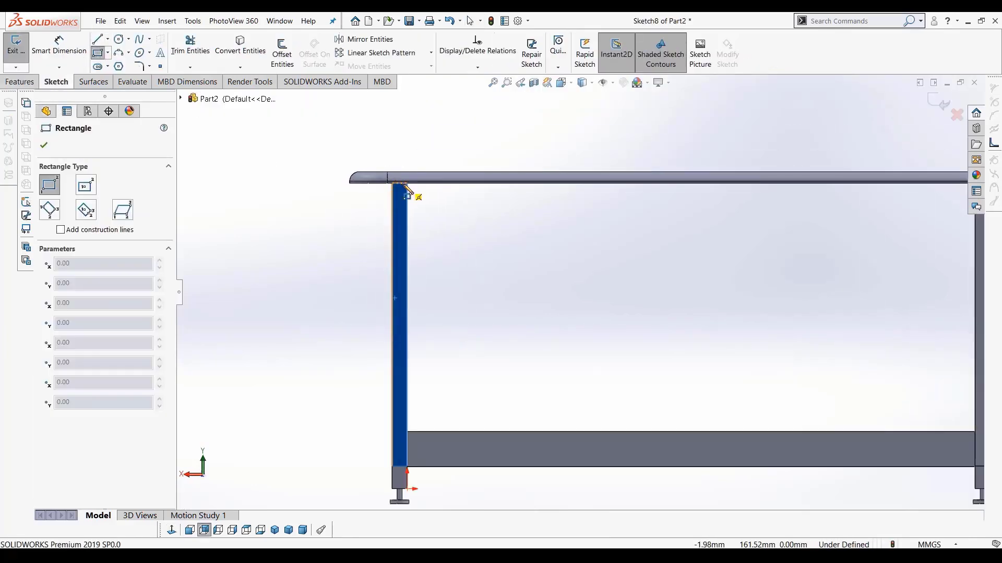
pyautogui.scroll(5, 415, 198)
pyautogui.click(457, 212)
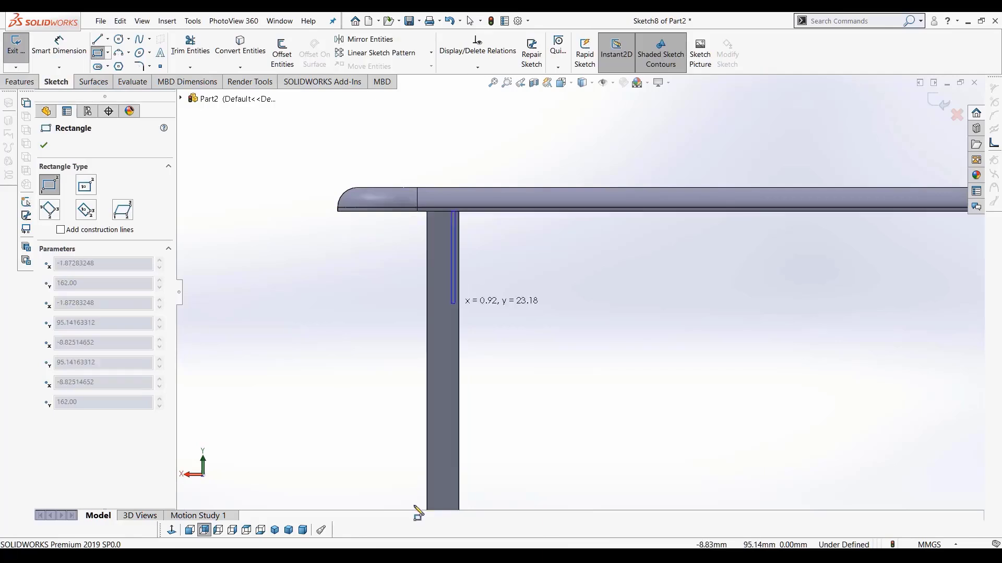
pyautogui.scroll(-2, 505, 515)
pyautogui.scroll(-2, 555, 463)
pyautogui.scroll(3, 558, 358)
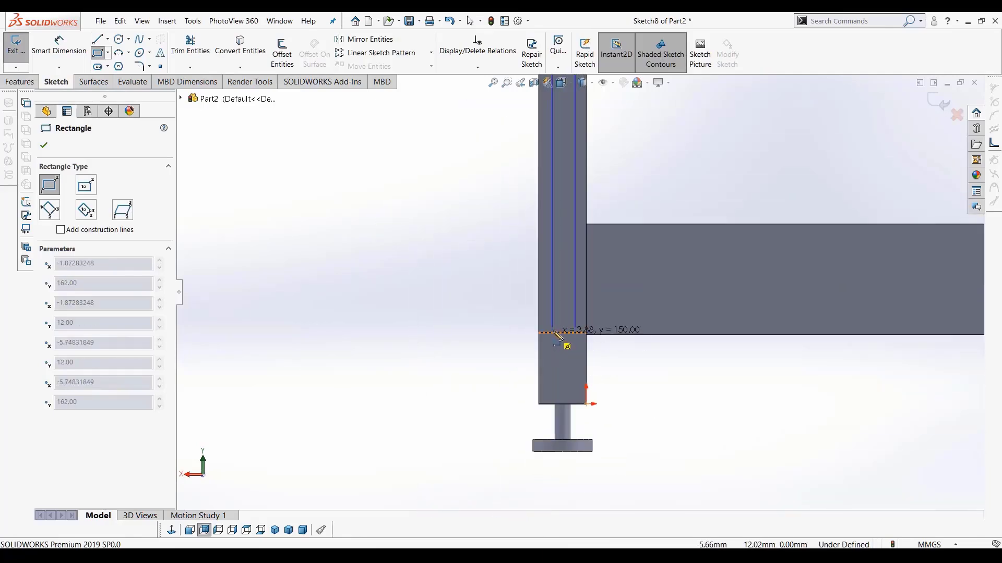
pyautogui.click(557, 335)
pyautogui.scroll(2, 557, 335)
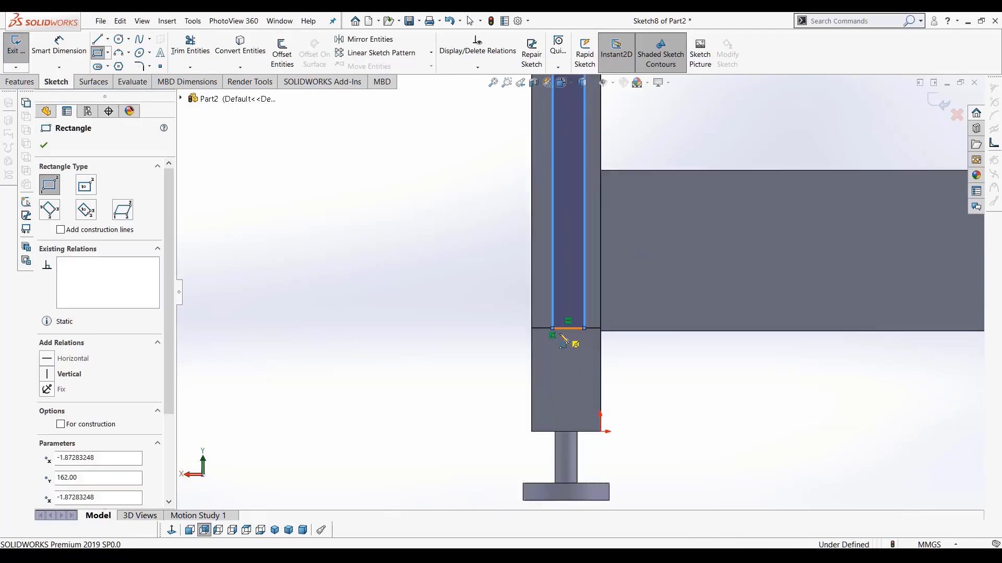
pyautogui.press('Escape')
# Narrow the rectangle to a slim strip near the middle of the leg's back face and begin a 2 mm Blind extruded cut from it
pyautogui.click(584, 308)
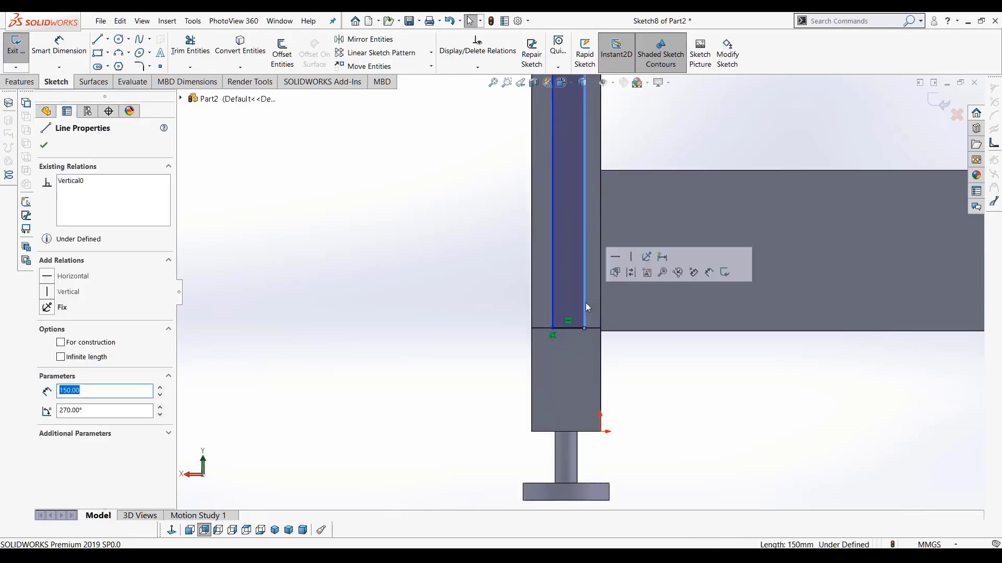
pyautogui.moveTo(584, 306); pyautogui.dragTo(559, 308)
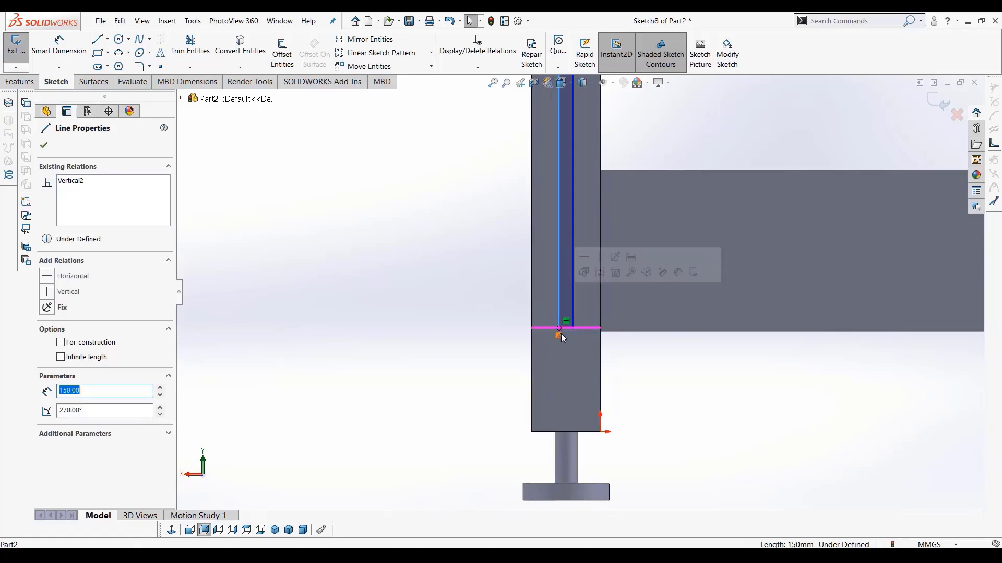
pyautogui.click(19, 82)
pyautogui.click(180, 52)
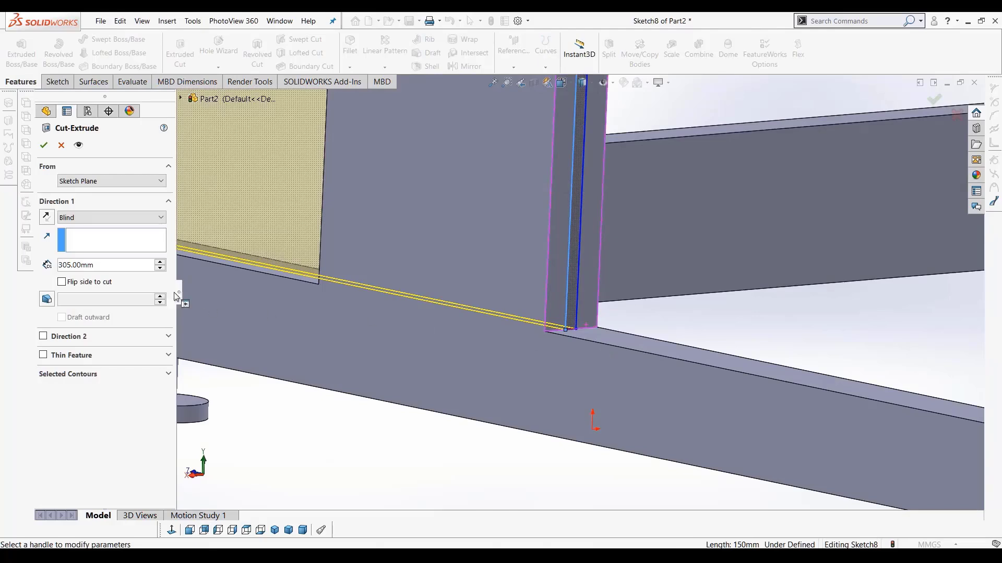
pyautogui.click(67, 267)
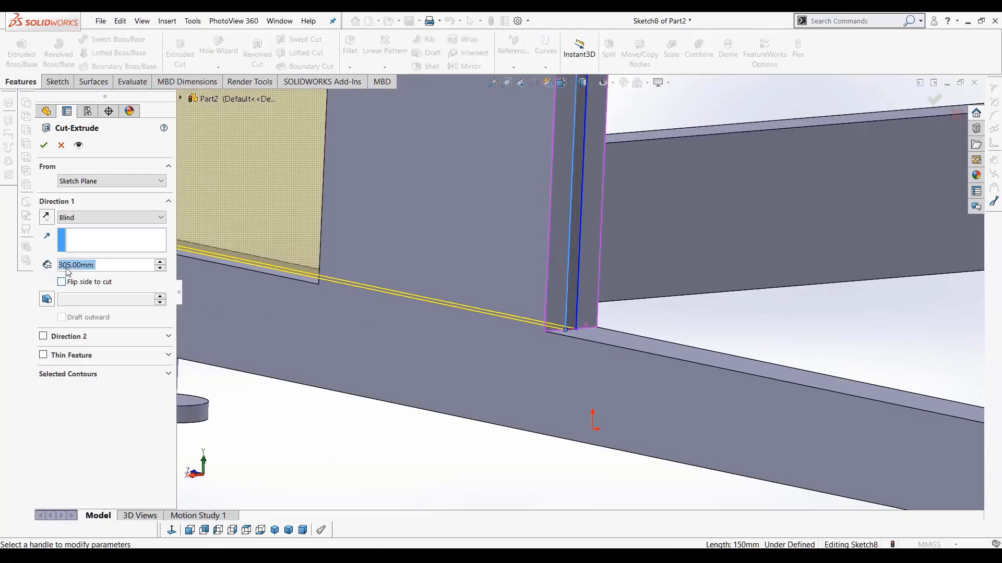
pyautogui.write('2')
pyautogui.press('Return')
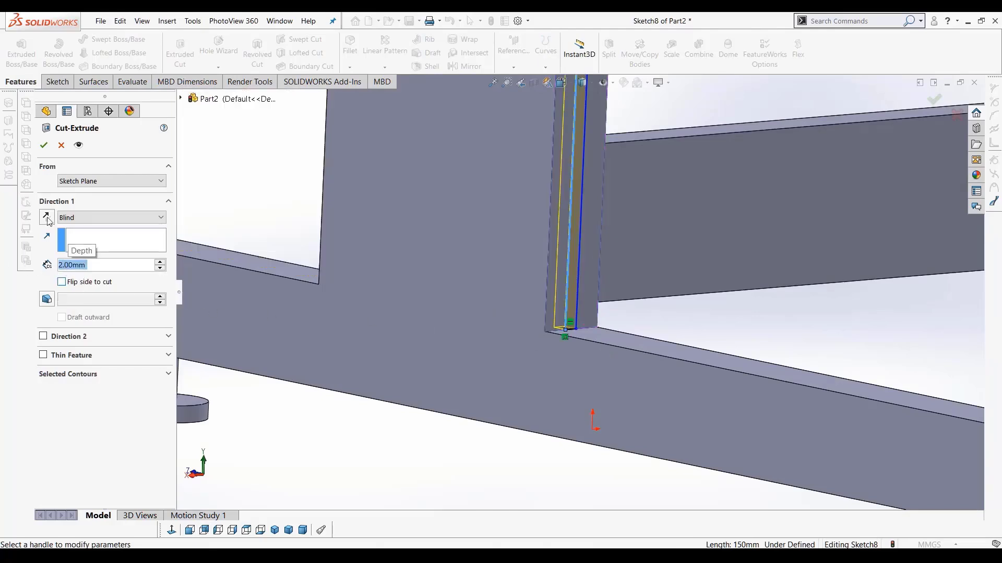
# Set the strip's cut depth to 5 mm and finish the groove along the leg
pyautogui.click(89, 267)
pyautogui.write('8')
pyautogui.write('0')
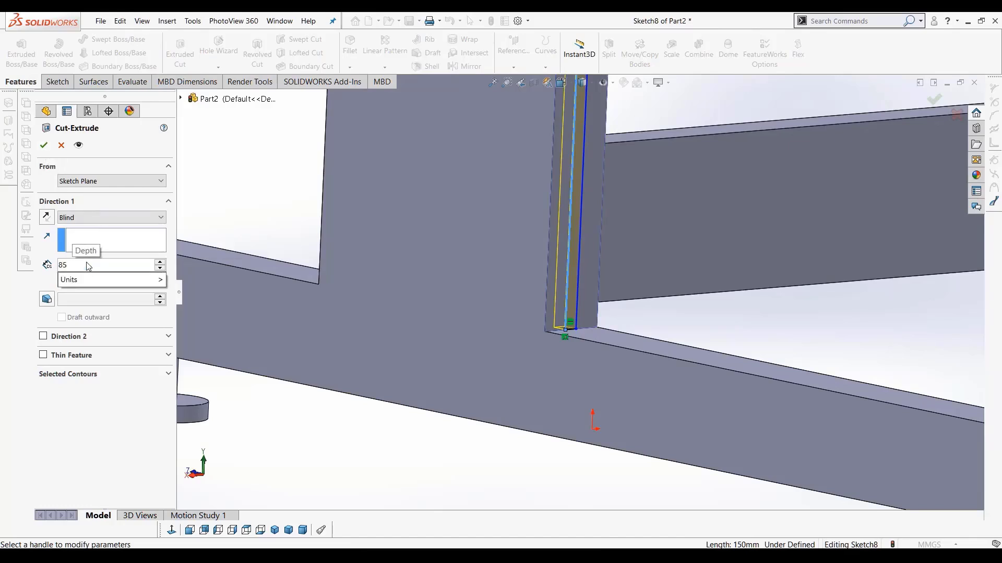
pyautogui.press('BackSpace')
pyautogui.press('BackSpace')
pyautogui.write('5')
pyautogui.press('Return')
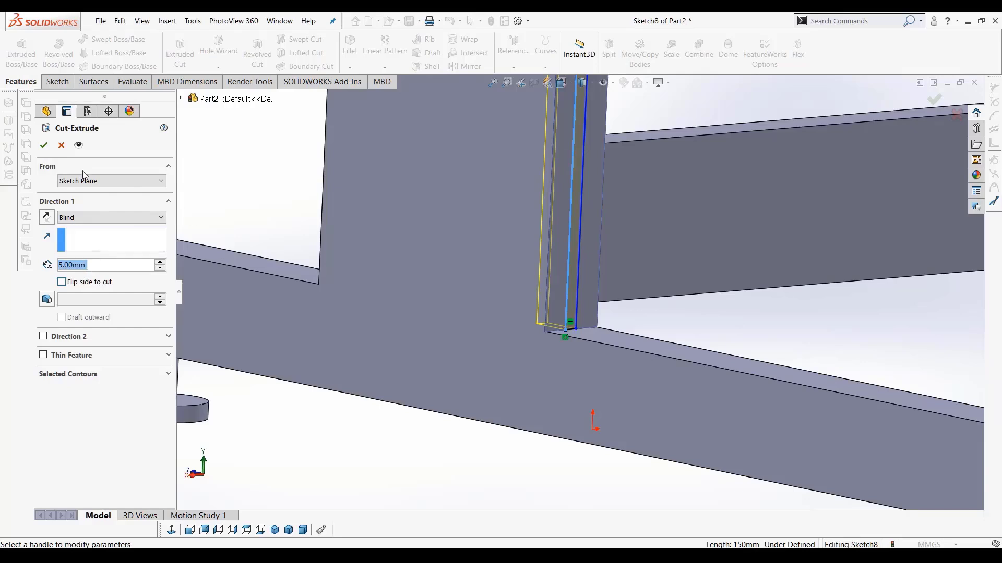
pyautogui.click(42, 147)
# Examine the grooved leg, the crossbar and the tabletop edge from several directions, including the back view
pyautogui.scroll(9, 697, 345)
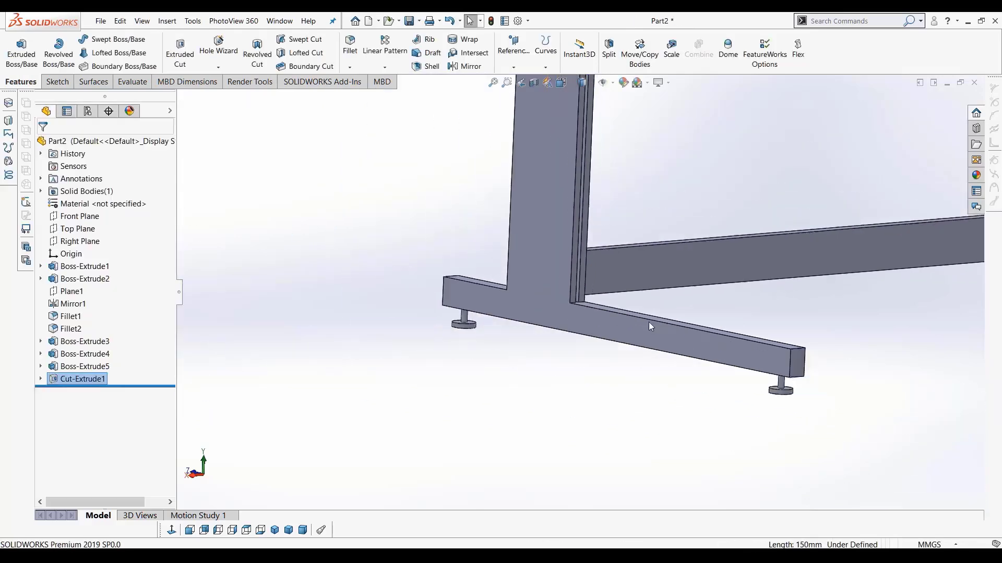
pyautogui.moveTo(633, 281)
pyautogui.mouseDown(button='middle')
pyautogui.moveTo(598, 254)
pyautogui.moveTo(637, 352)
pyautogui.mouseUp(button='middle')
pyautogui.scroll(5, 645, 261)
pyautogui.scroll(-3, 644, 254)
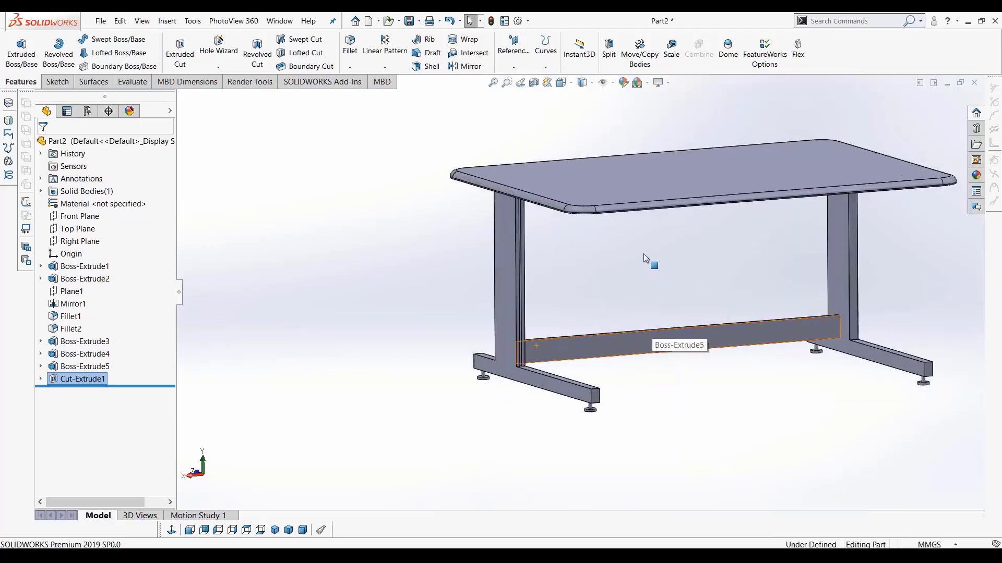
pyautogui.moveTo(643, 254); pyautogui.dragTo(656, 294, button='middle')
pyautogui.click(672, 329)
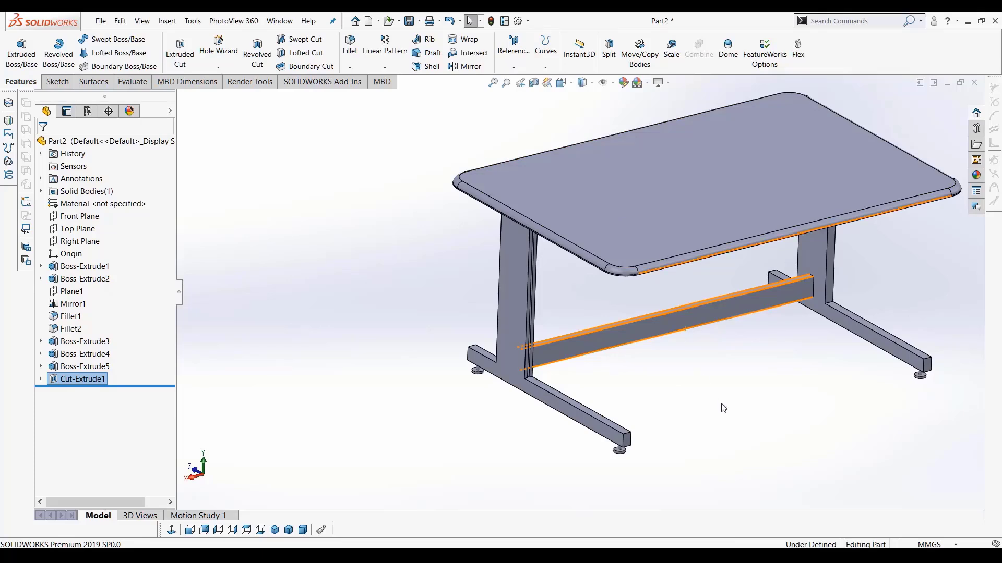
pyautogui.moveTo(735, 396); pyautogui.dragTo(740, 396, button='middle')
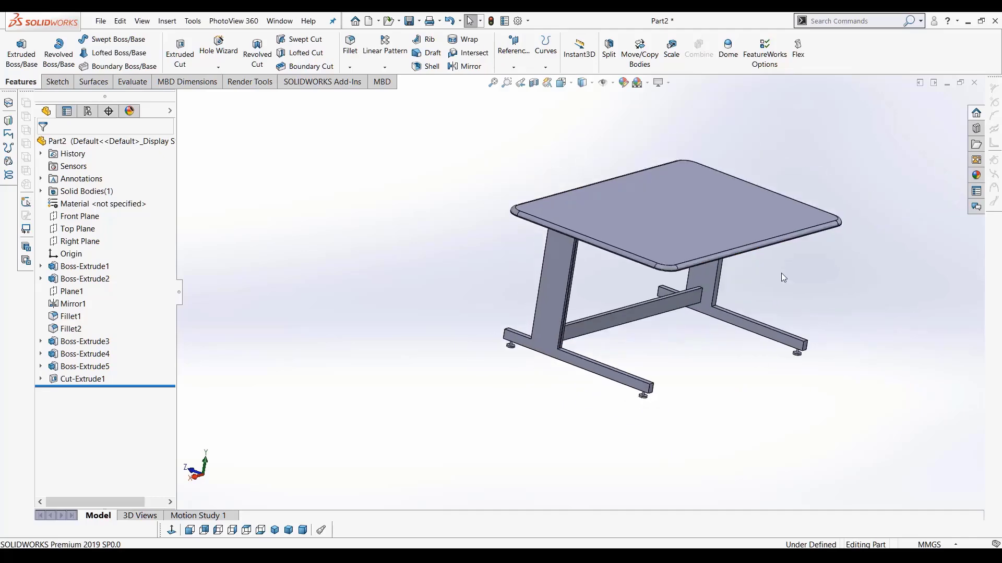
pyautogui.moveTo(781, 273); pyautogui.dragTo(730, 246, button='middle')
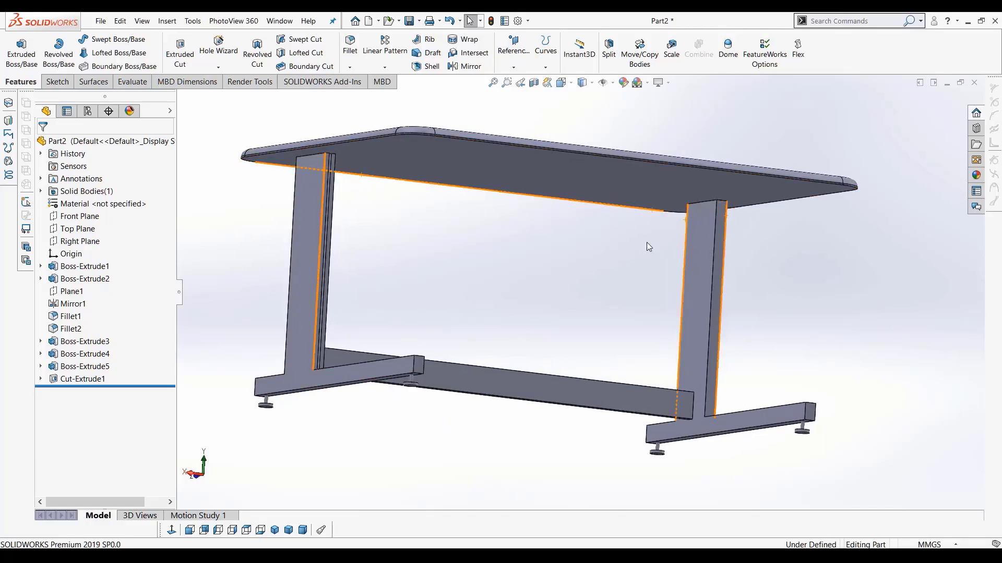
pyautogui.moveTo(547, 235); pyautogui.dragTo(556, 279, button='middle')
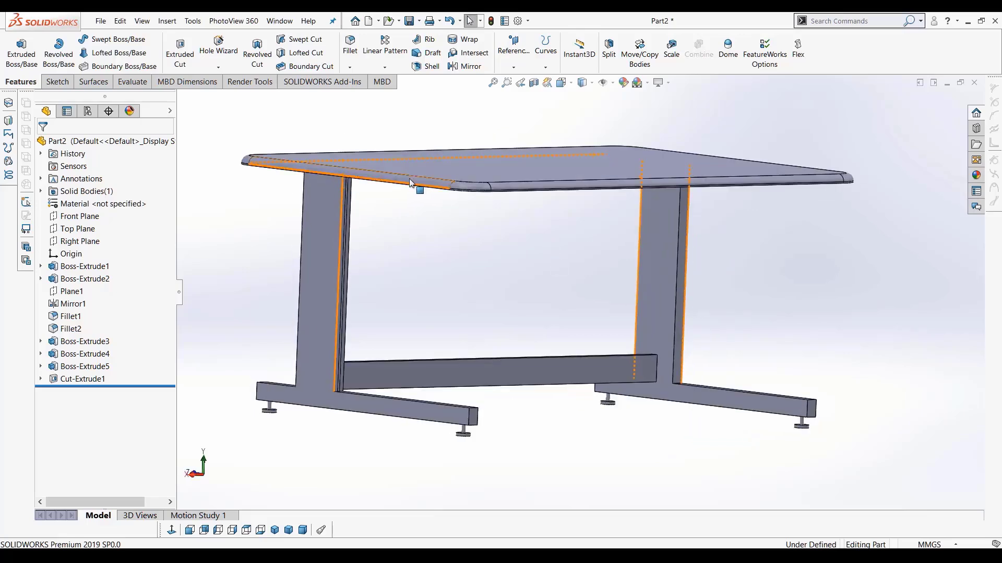
pyautogui.scroll(-5, 418, 189)
pyautogui.moveTo(404, 180); pyautogui.dragTo(401, 162, button='middle')
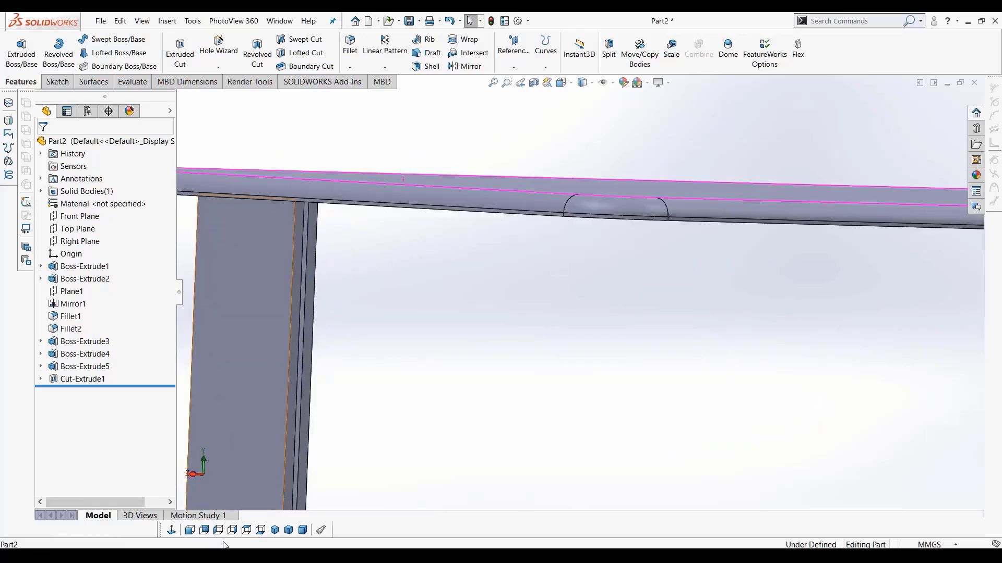
pyautogui.click(204, 530)
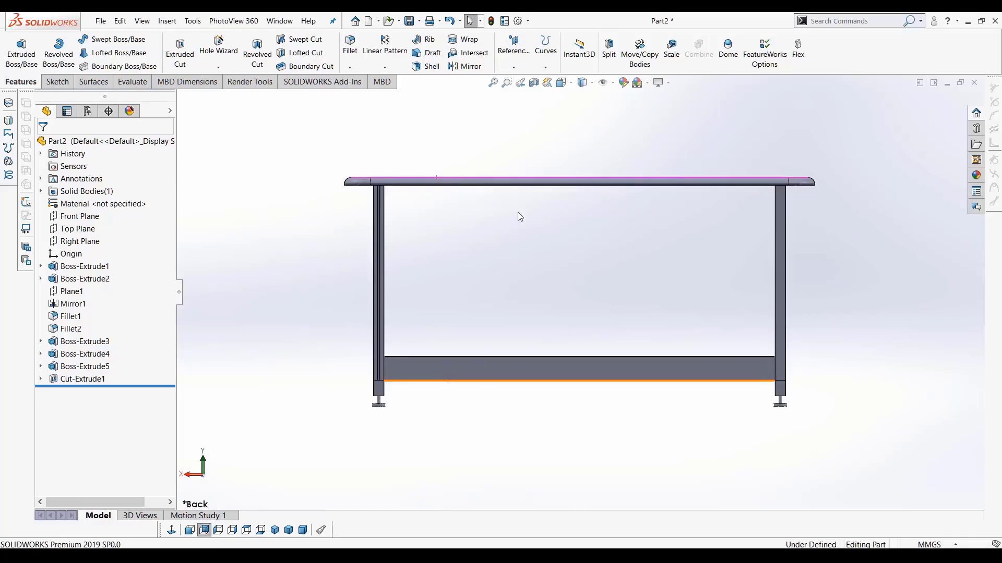
pyautogui.scroll(-3, 499, 190)
pyautogui.moveTo(499, 190); pyautogui.dragTo(468, 237, button='middle')
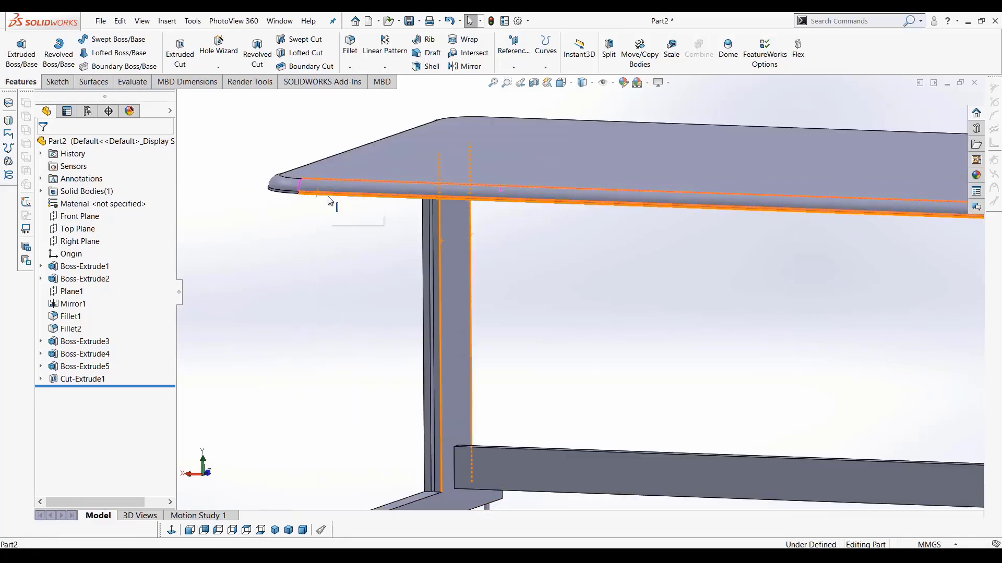
# Edit the tabletop's extrusion, trying a depth of 8 mm before setting it to 12 mm, and apply the change
pyautogui.click(338, 209)
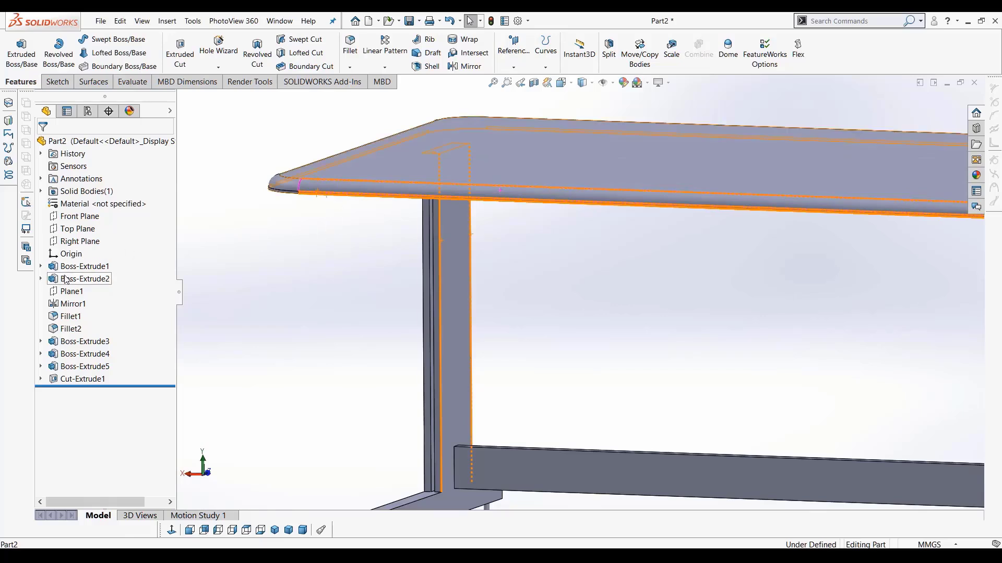
pyautogui.press('f')
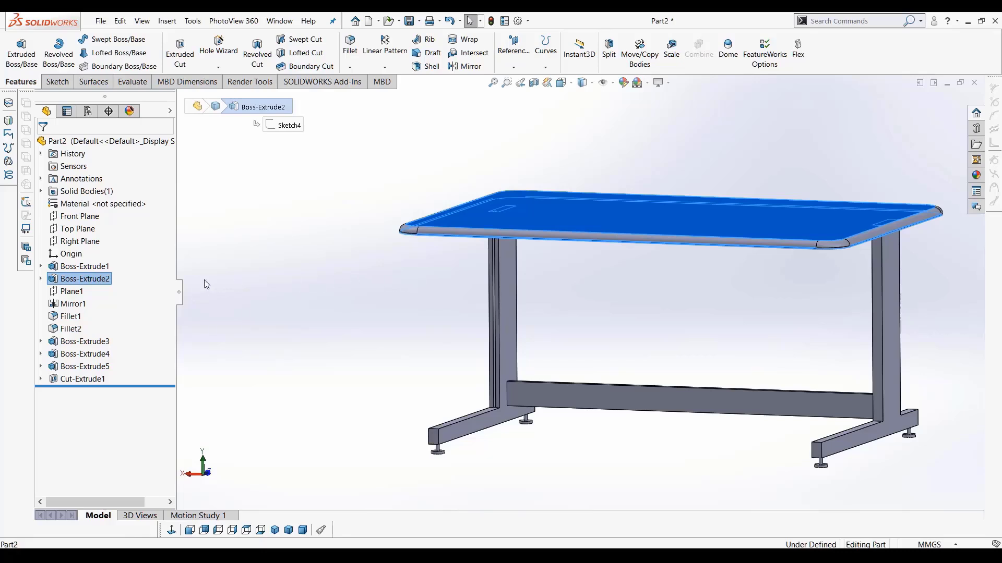
pyautogui.rightClick(61, 280)
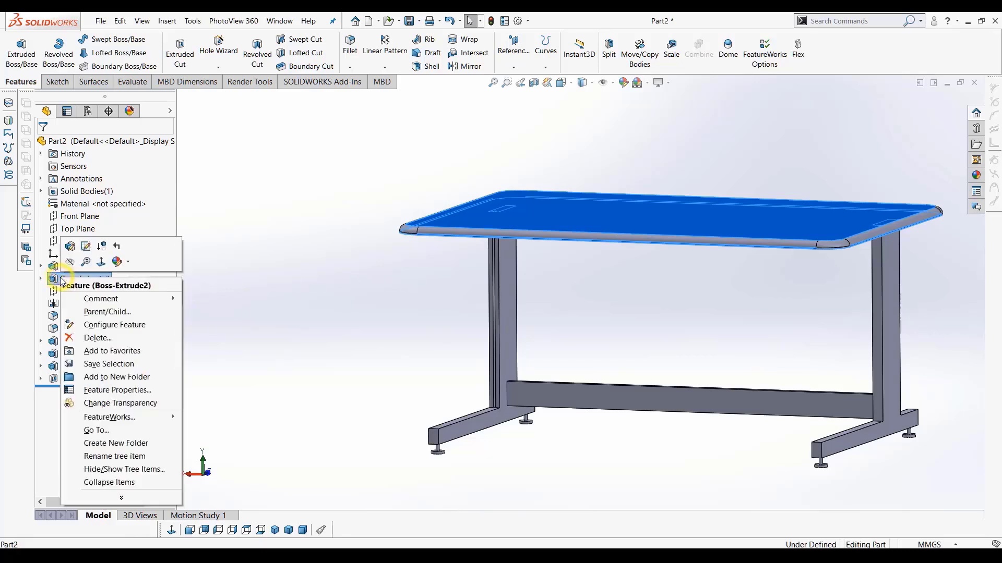
pyautogui.click(64, 256)
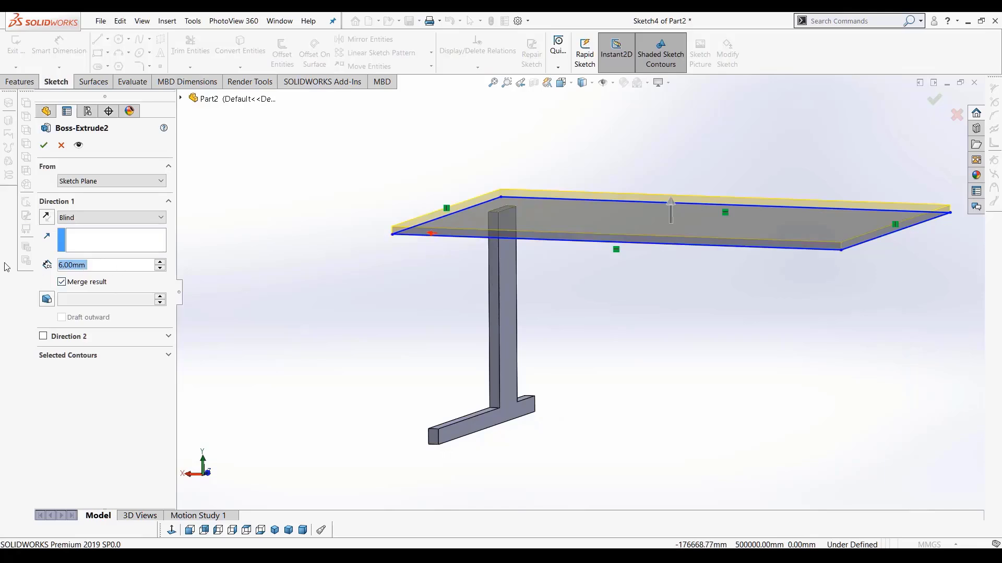
pyautogui.write('8')
pyautogui.press('Return')
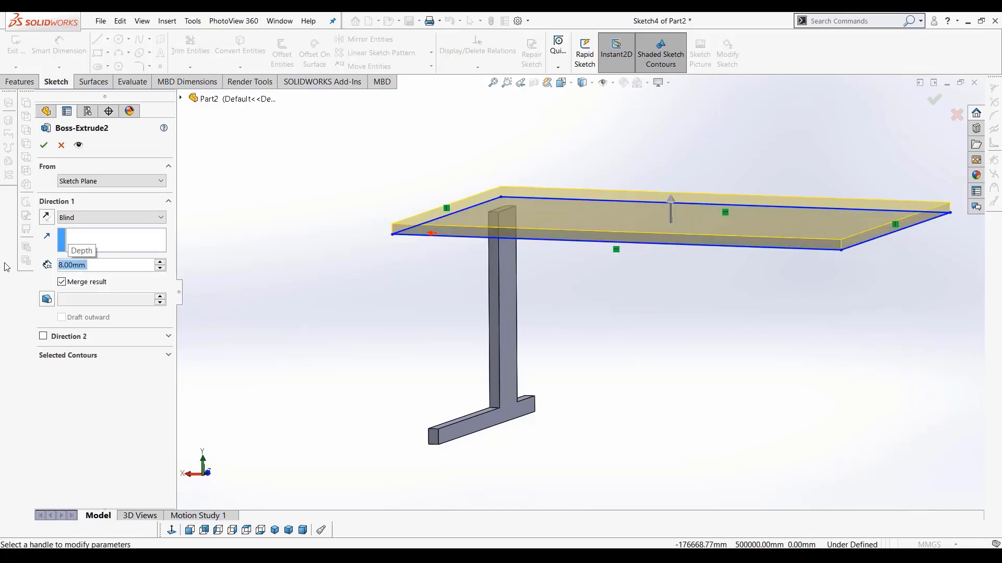
pyautogui.write('12')
pyautogui.press('Return')
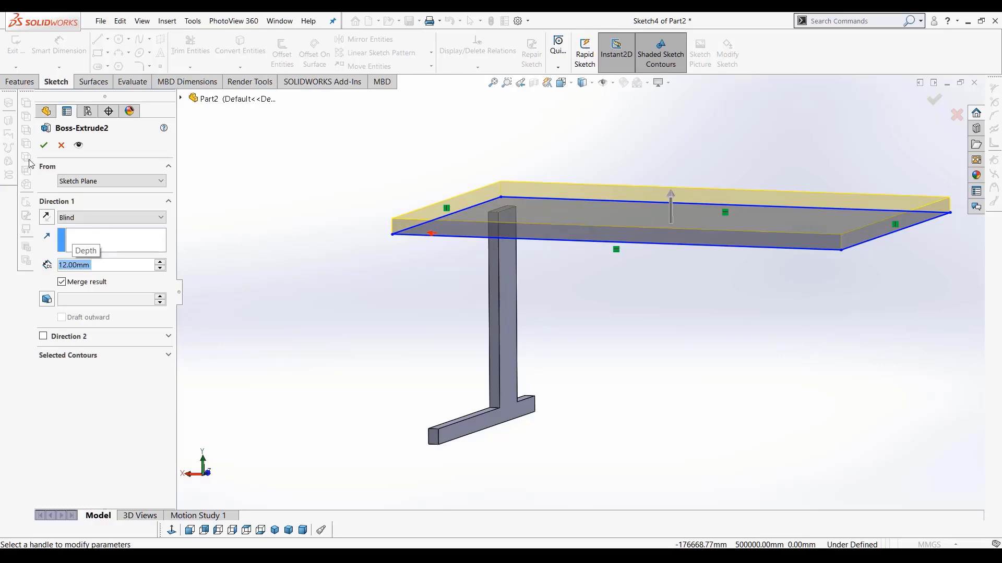
pyautogui.click(43, 145)
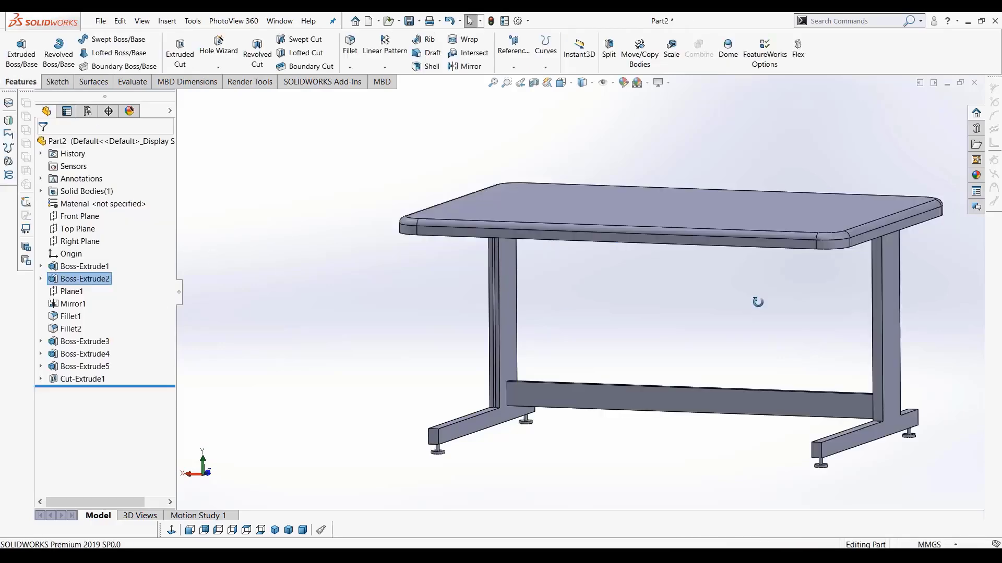
# Inspect the complete table with its thickened top from several angles and distances
pyautogui.moveTo(758, 302); pyautogui.dragTo(825, 314, button='middle')
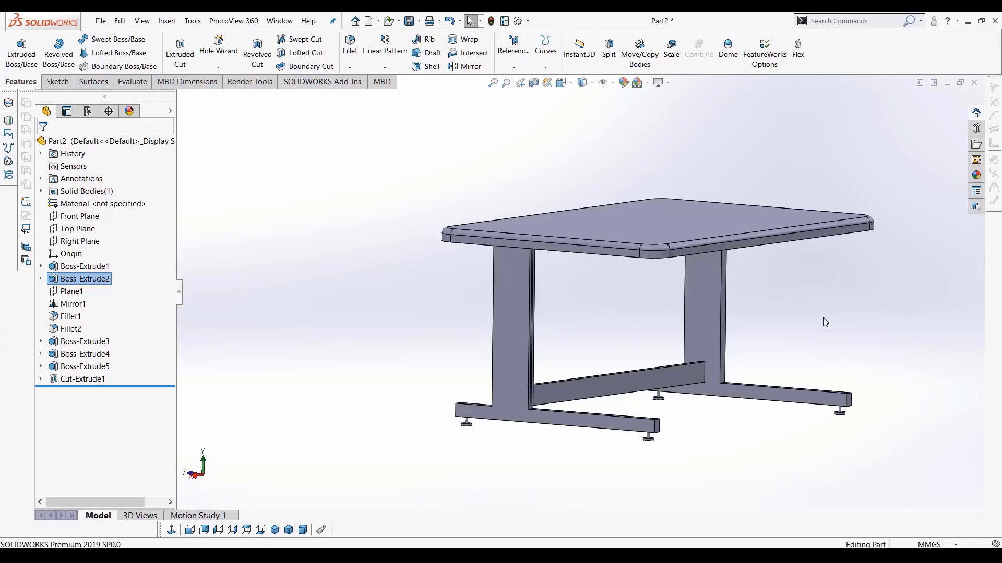
pyautogui.scroll(3, 868, 345)
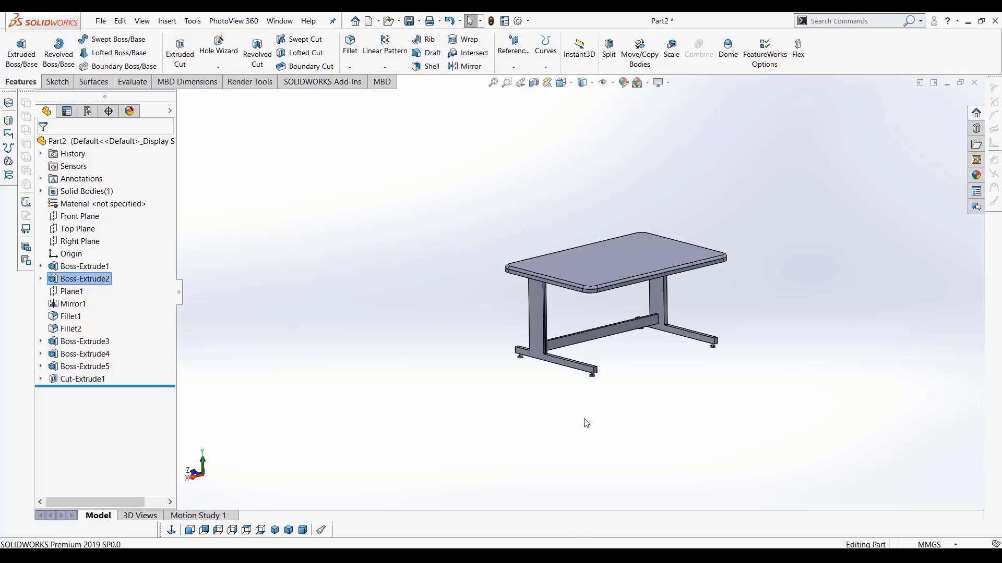
pyautogui.scroll(-2, 621, 357)
pyautogui.moveTo(622, 356); pyautogui.dragTo(621, 347, button='middle')
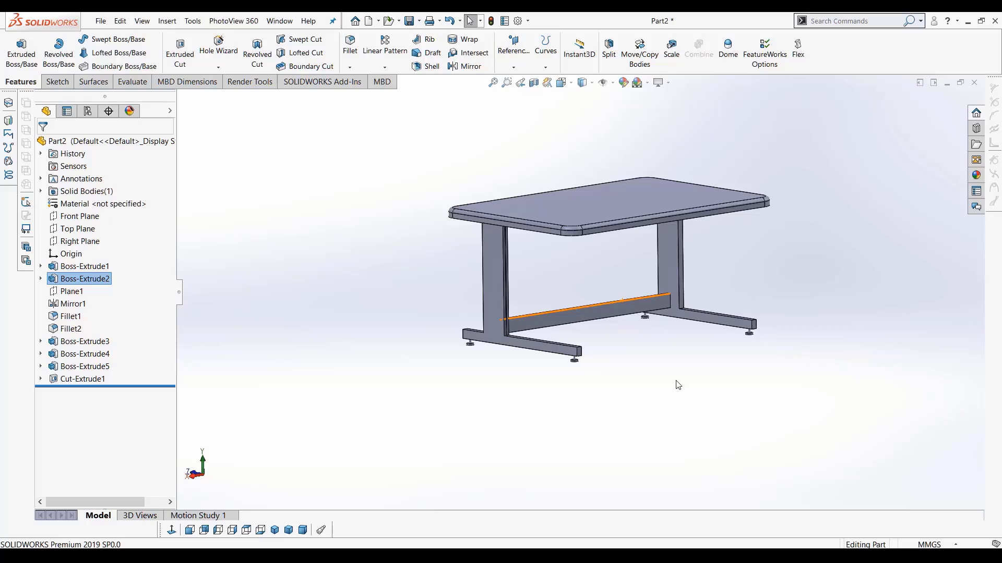
pyautogui.moveTo(724, 396); pyautogui.dragTo(725, 398, button='middle')
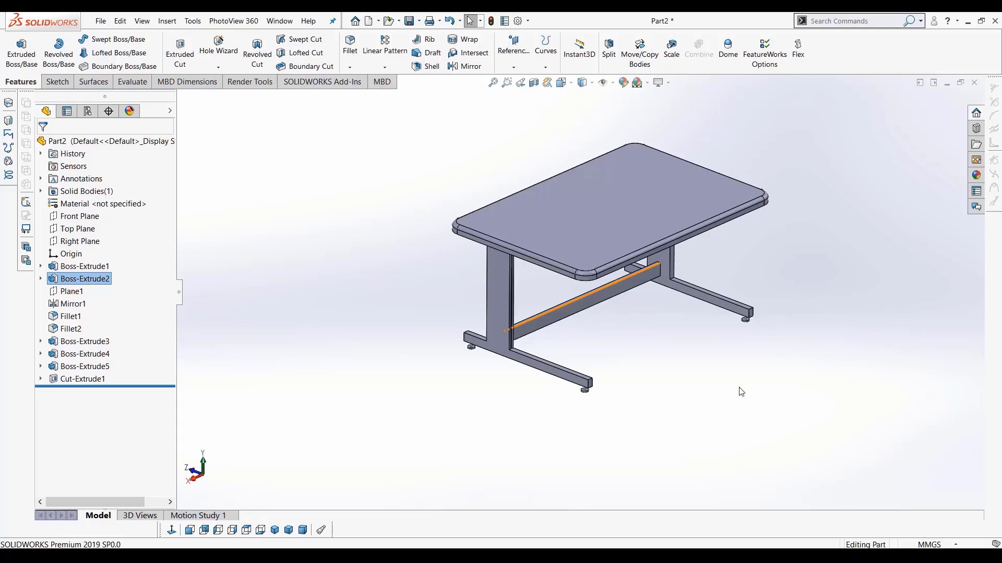
pyautogui.scroll(-2, 805, 321)
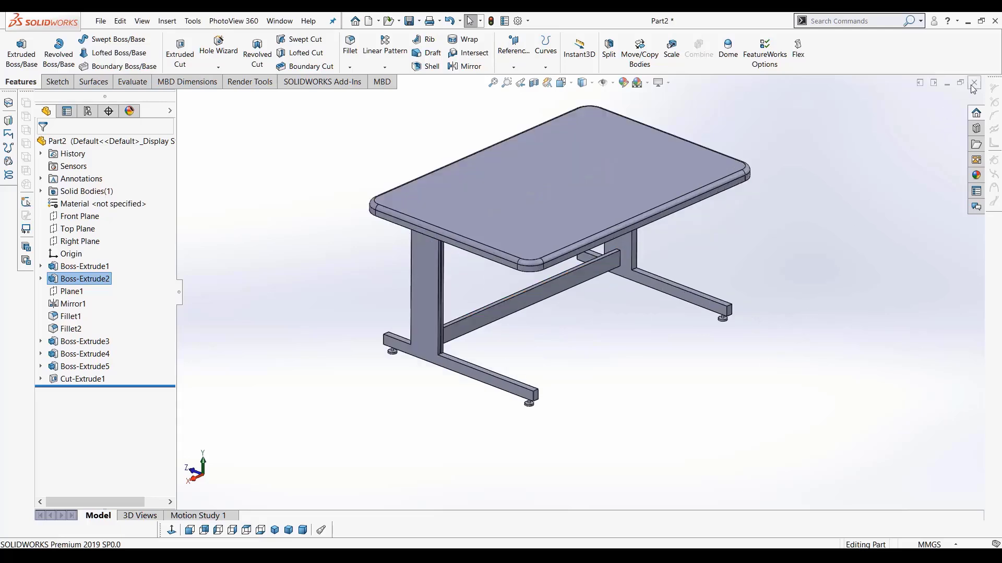
pyautogui.click(778, 556)
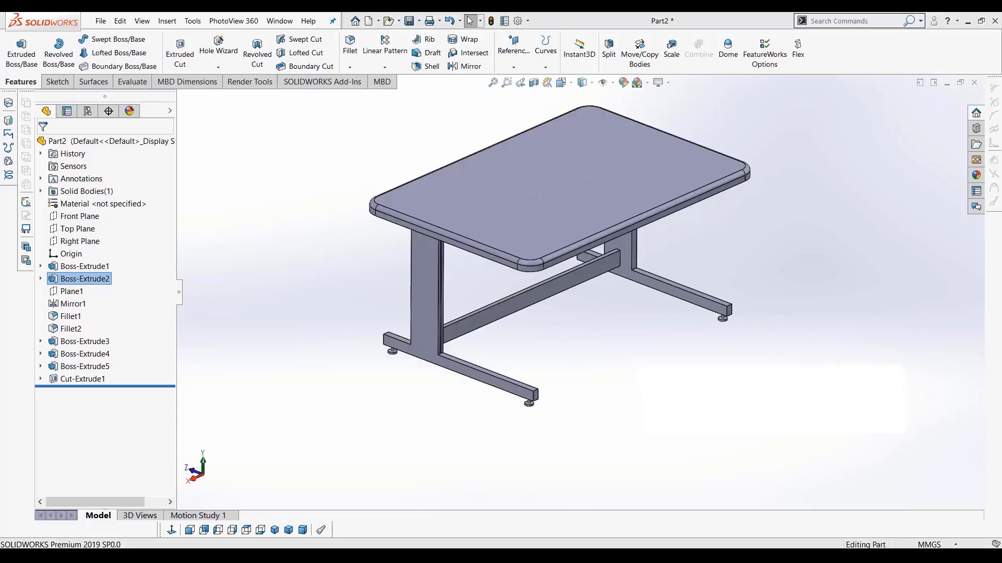